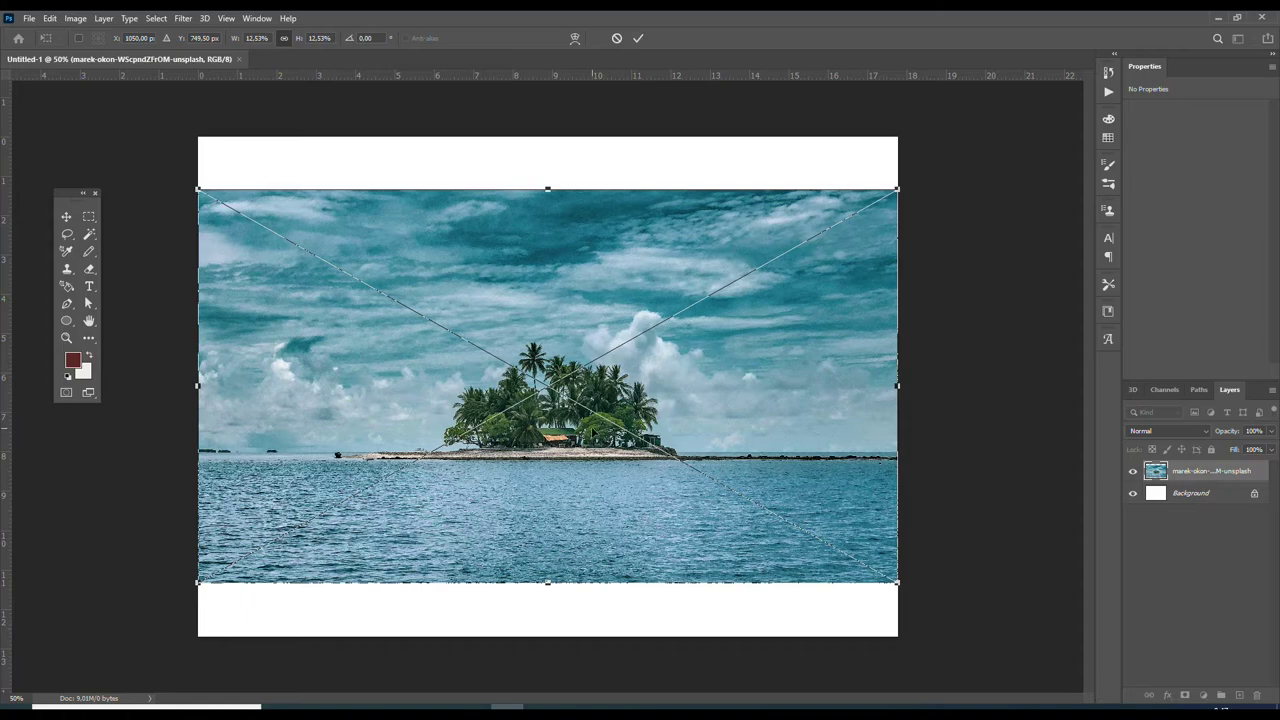
# Commit the placed island photo and zoom in to 100% on the island strip
pyautogui.press('Return')
pyautogui.click(561, 410)
pyautogui.moveTo(514, 407)
pyautogui.mouseDown()
pyautogui.moveTo(622, 402)
pyautogui.moveTo(597, 413)
pyautogui.mouseUp()
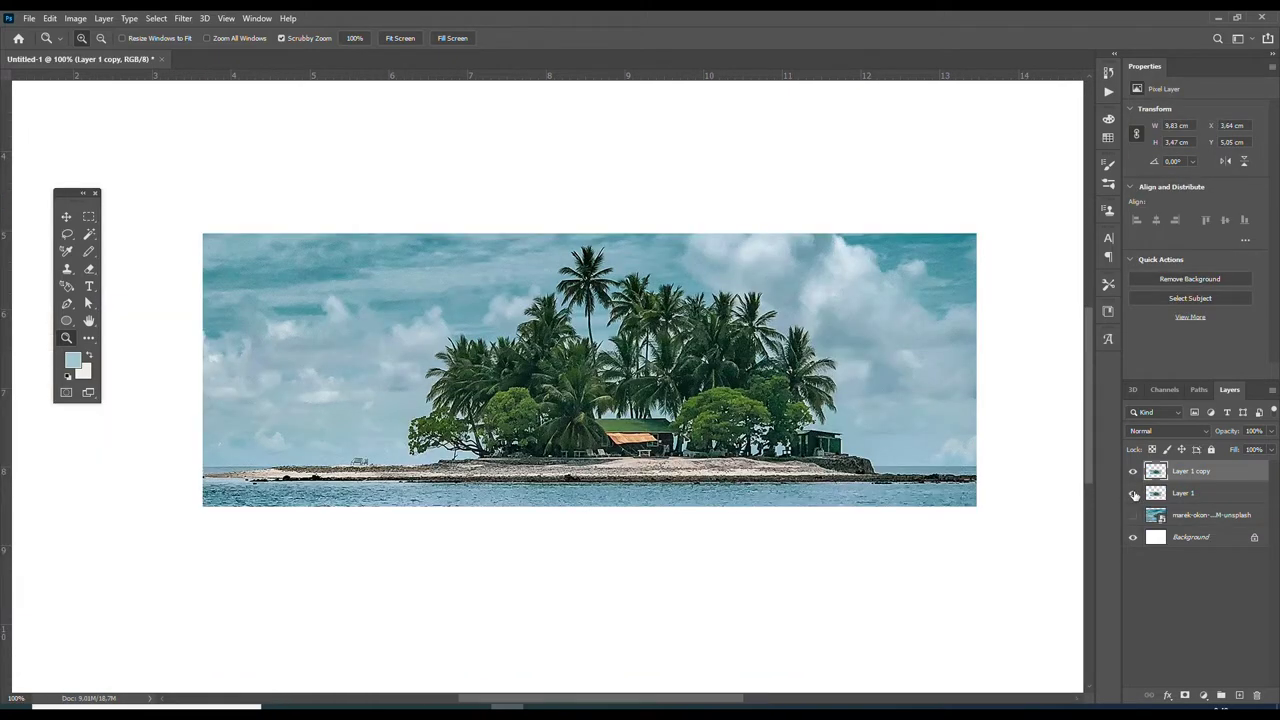
# Apply Levels to the island strip with midtones 0.76 and white point 221
pyautogui.hotkey('ctrl', 'l')
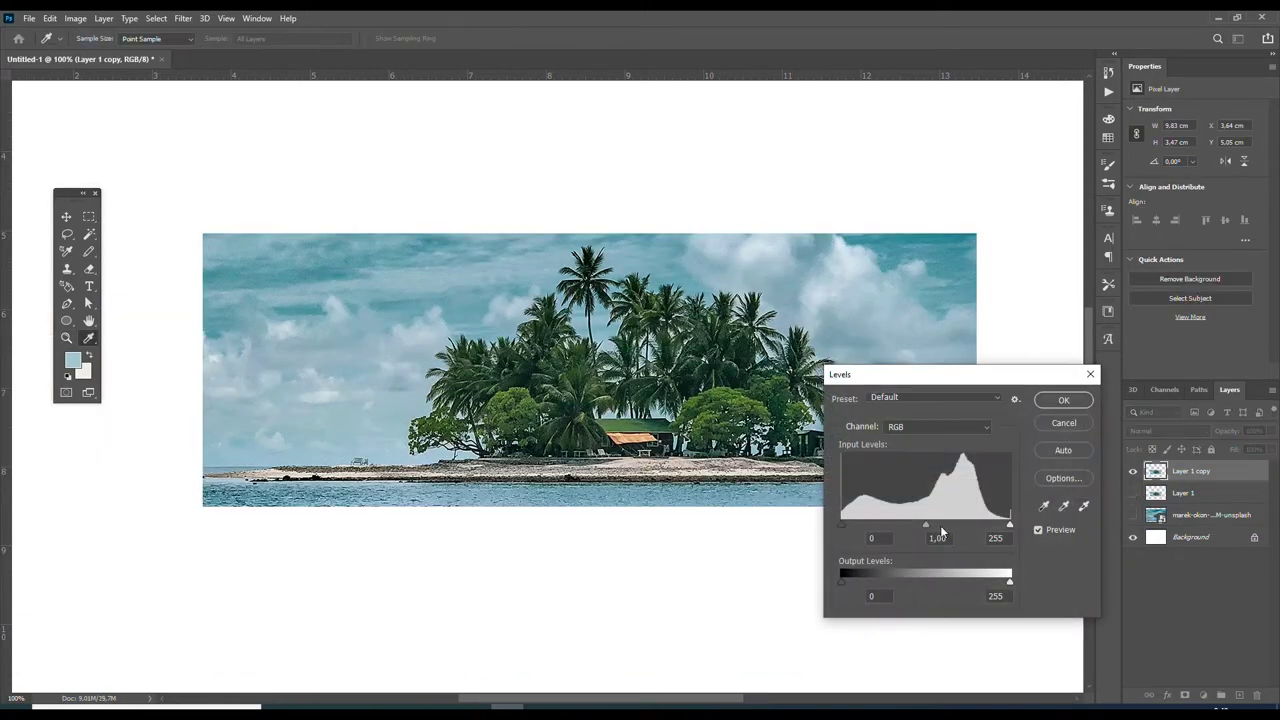
pyautogui.moveTo(925, 523)
pyautogui.mouseDown()
pyautogui.moveTo(907, 516)
pyautogui.moveTo(988, 524)
pyautogui.mouseUp()
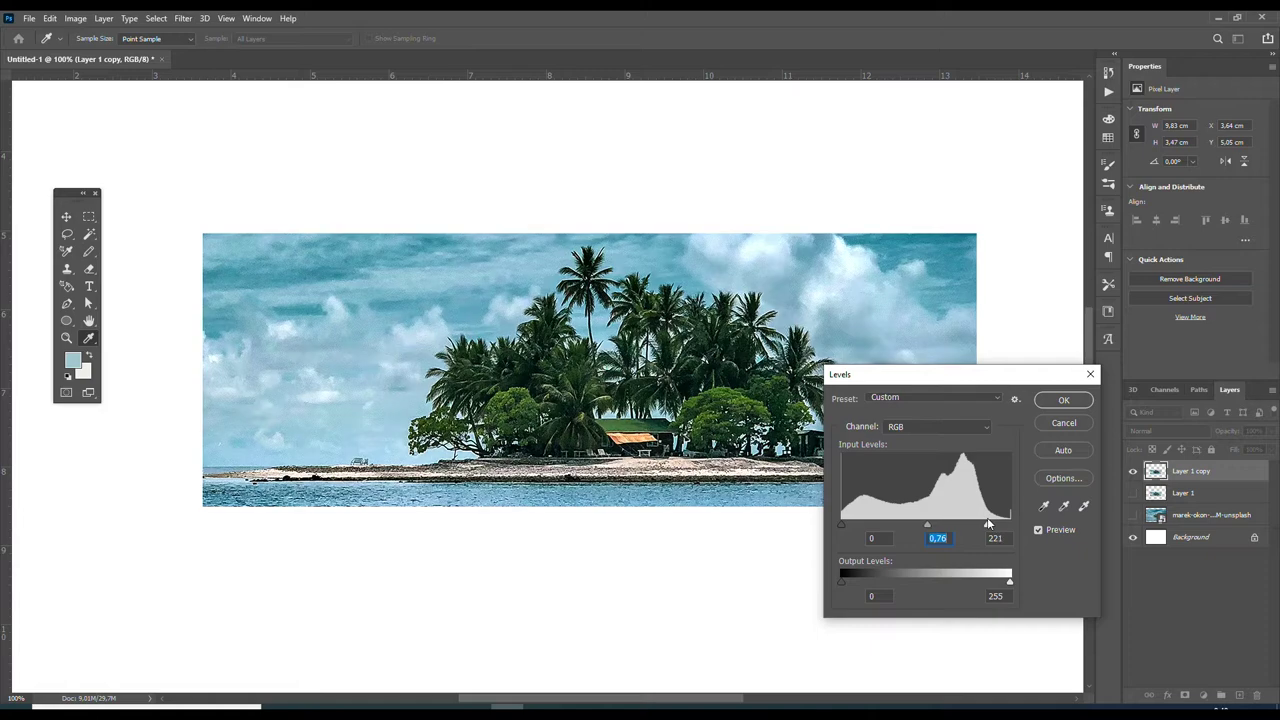
pyautogui.click(987, 523)
pyautogui.click(1062, 401)
pyautogui.press('z')
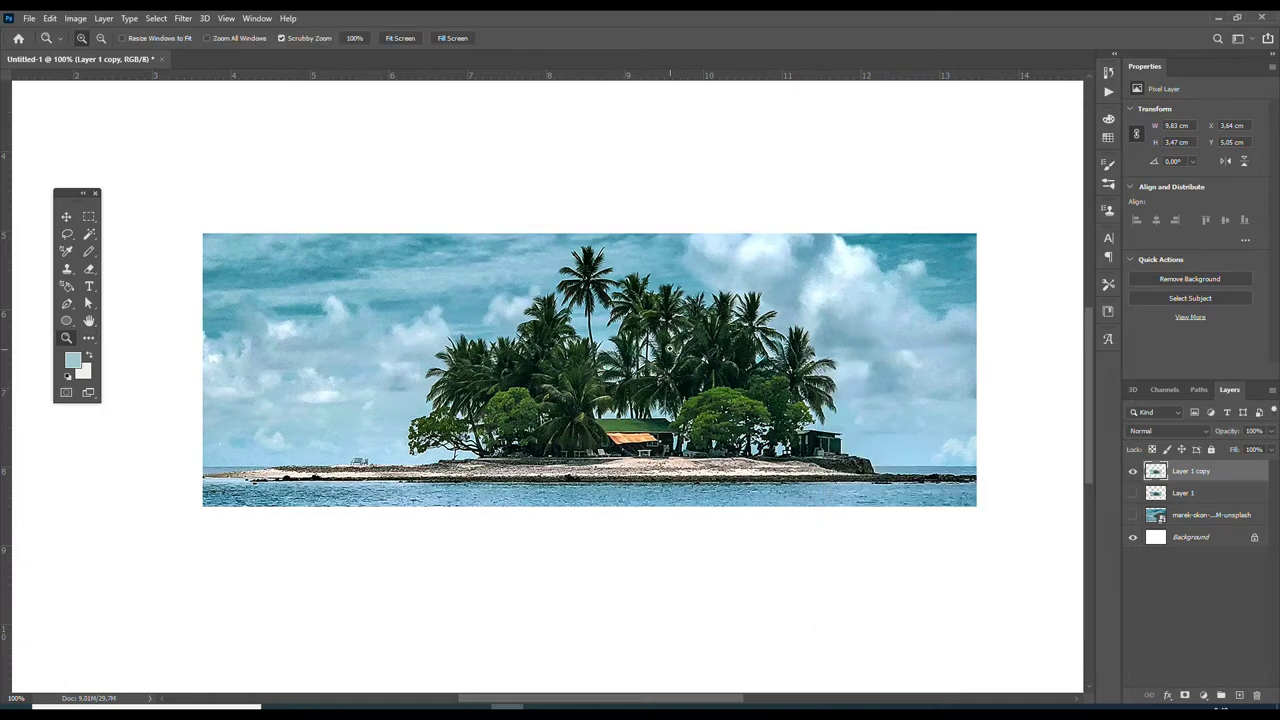
pyautogui.click(669, 348)
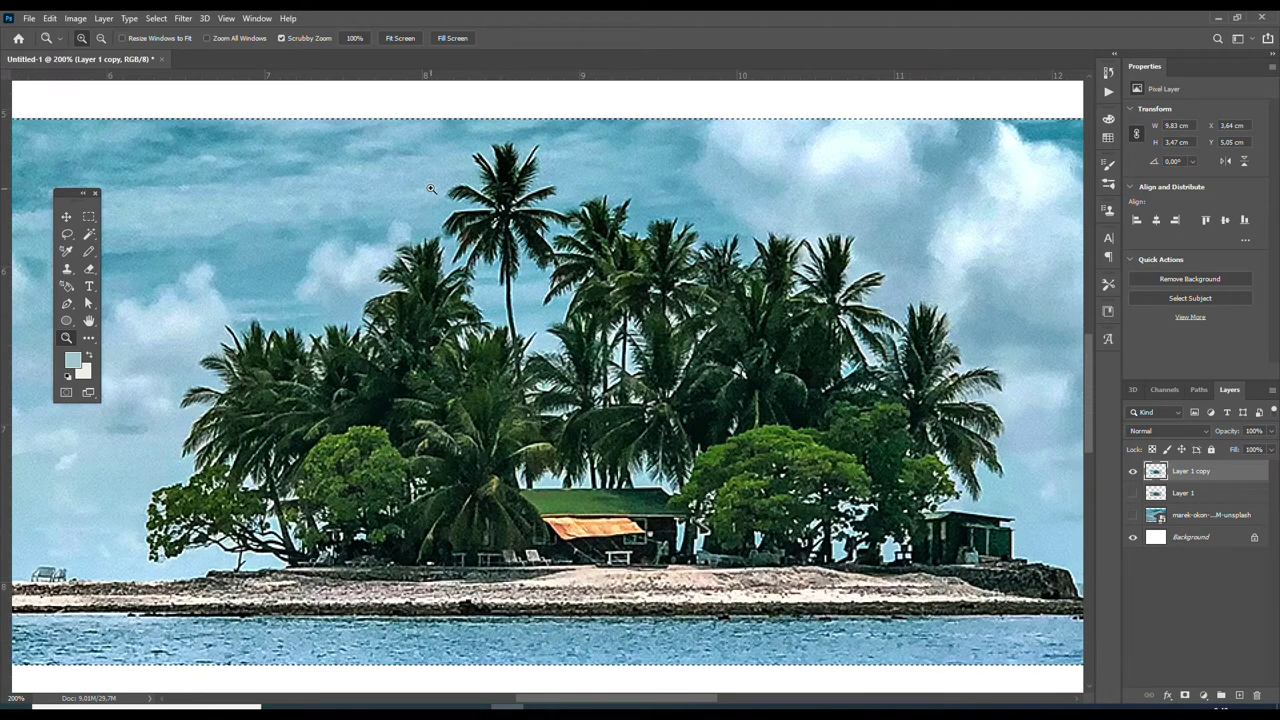
# Select the pale sky with Color Range at fuzziness 147
pyautogui.click(166, 18)
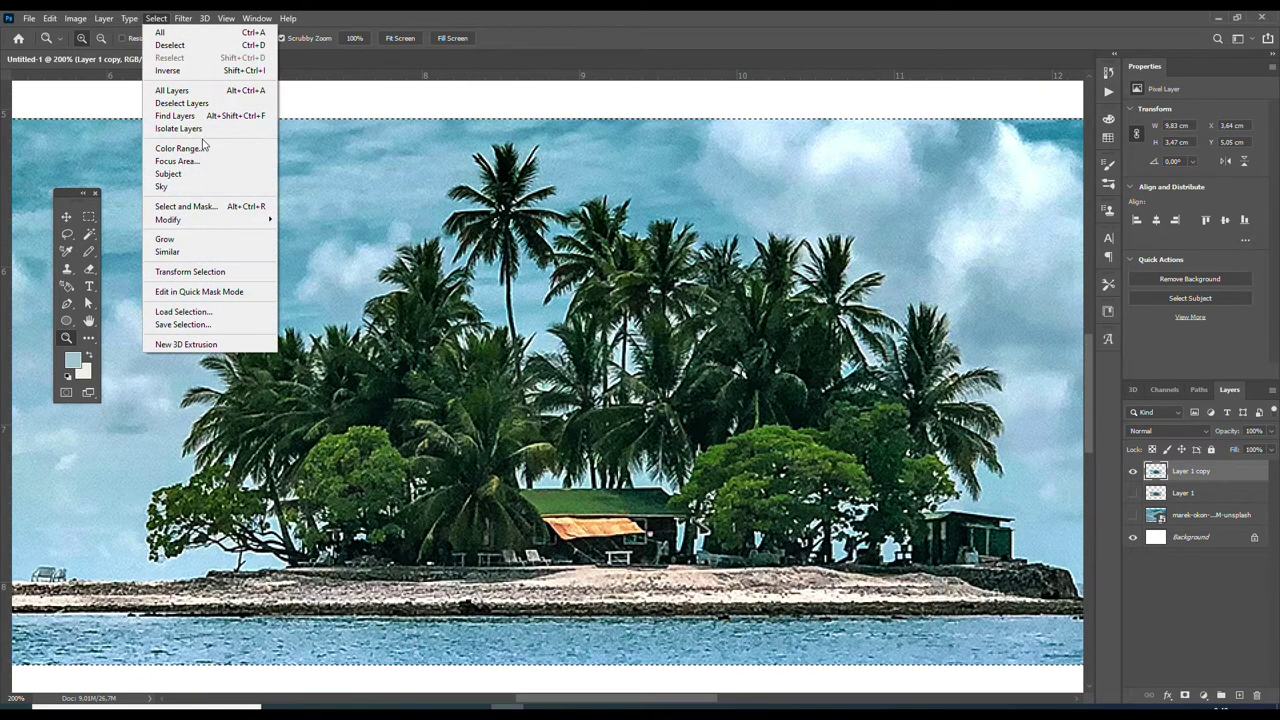
pyautogui.click(205, 148)
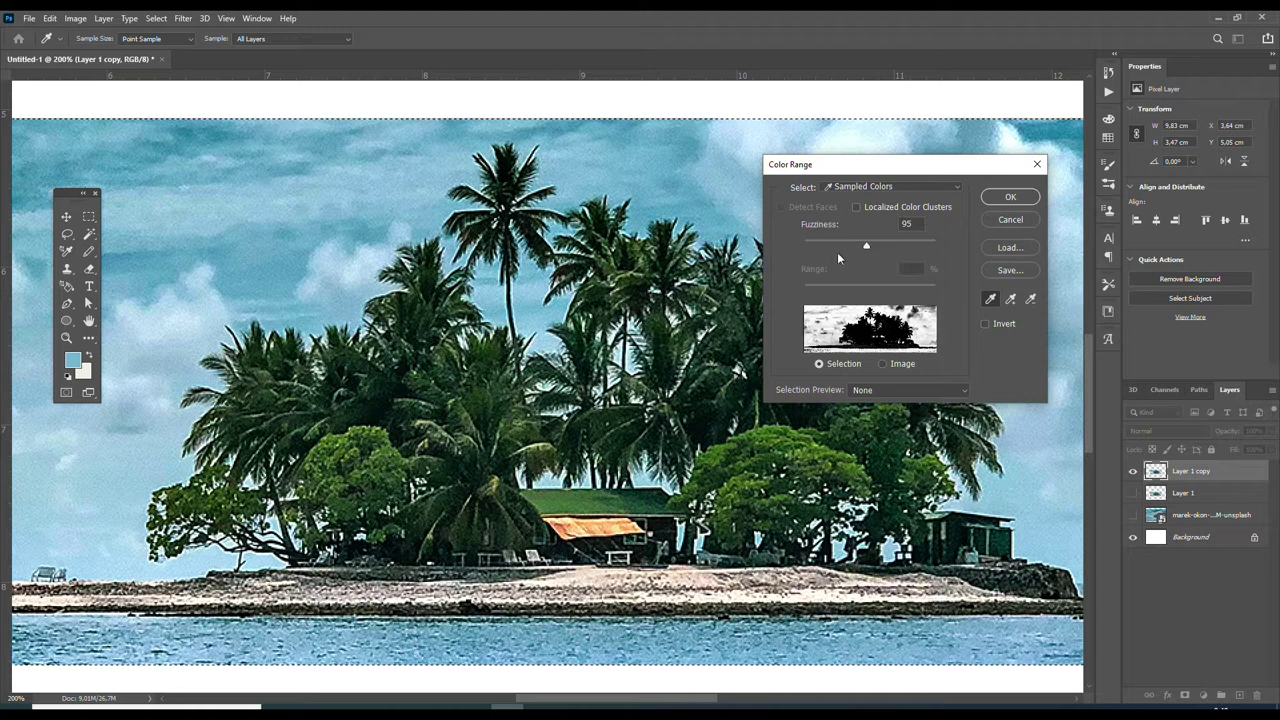
pyautogui.moveTo(866, 246); pyautogui.dragTo(900, 246)
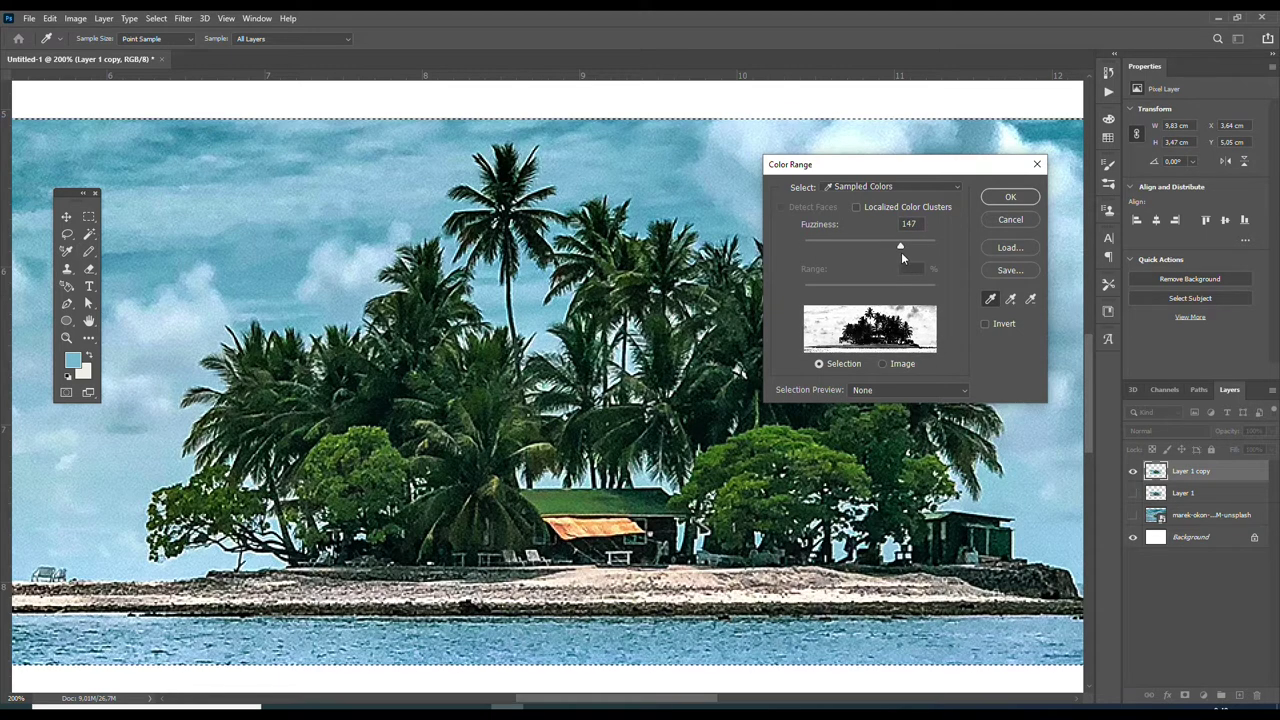
pyautogui.click(1010, 196)
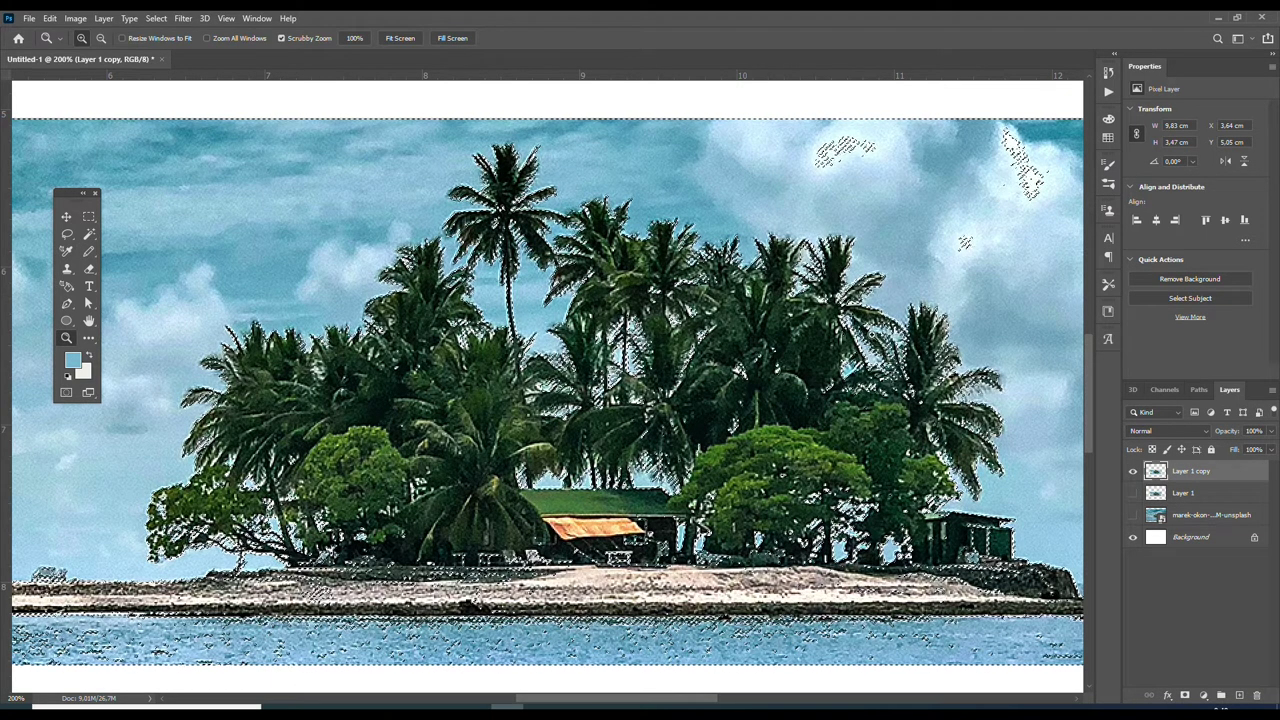
# Start erasing the selected sky beside the tallest palm
pyautogui.moveTo(609, 418); pyautogui.dragTo(683, 376)
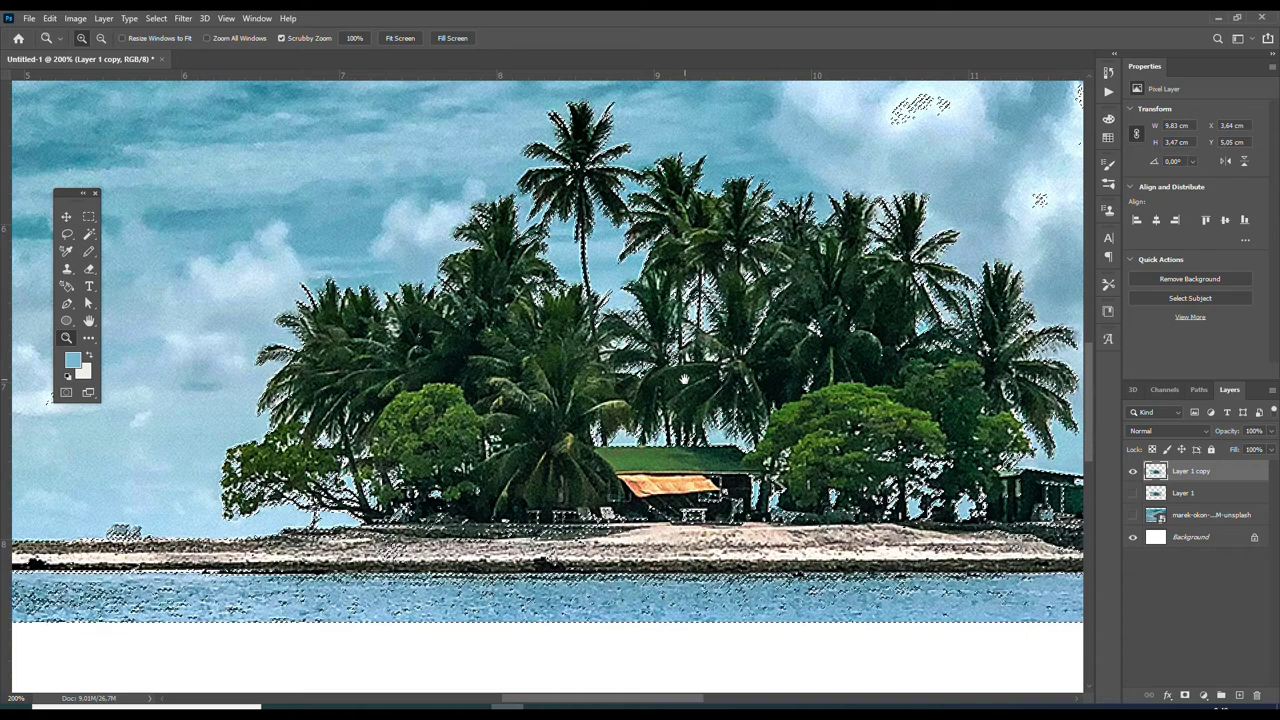
pyautogui.moveTo(683, 378); pyautogui.dragTo(653, 433)
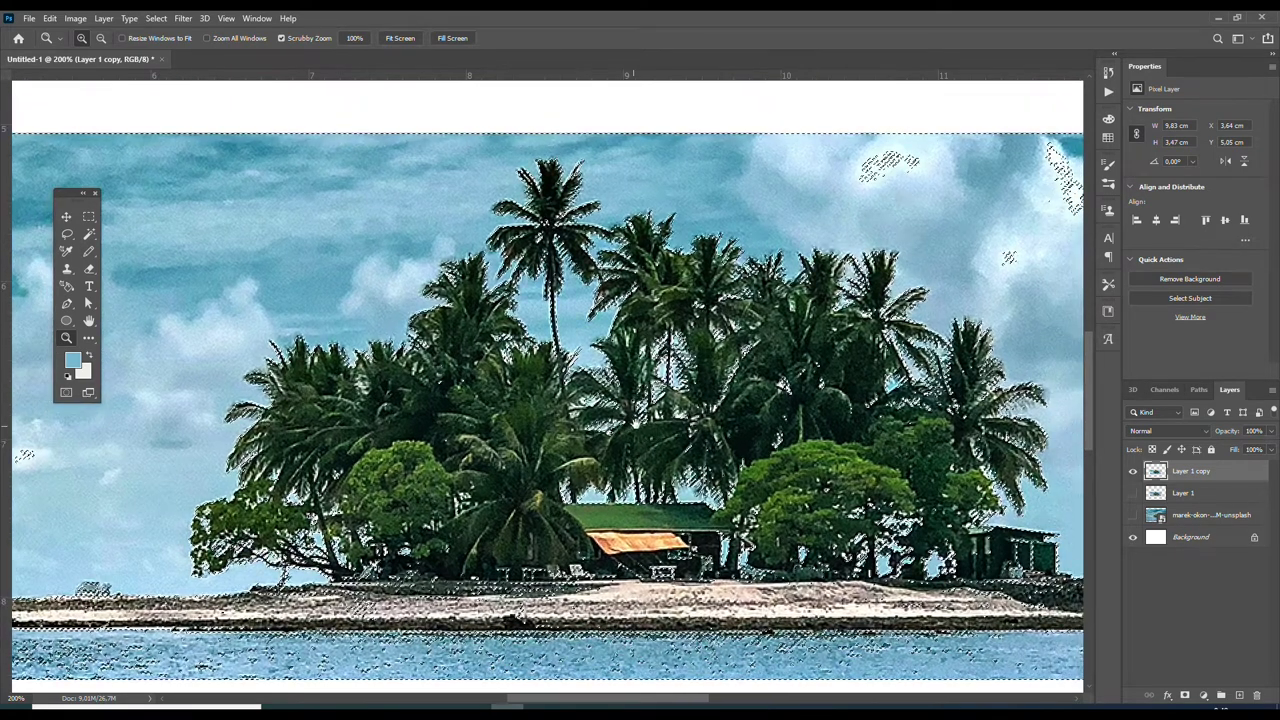
pyautogui.press('e')
pyautogui.moveTo(445, 320); pyautogui.dragTo(471, 262)
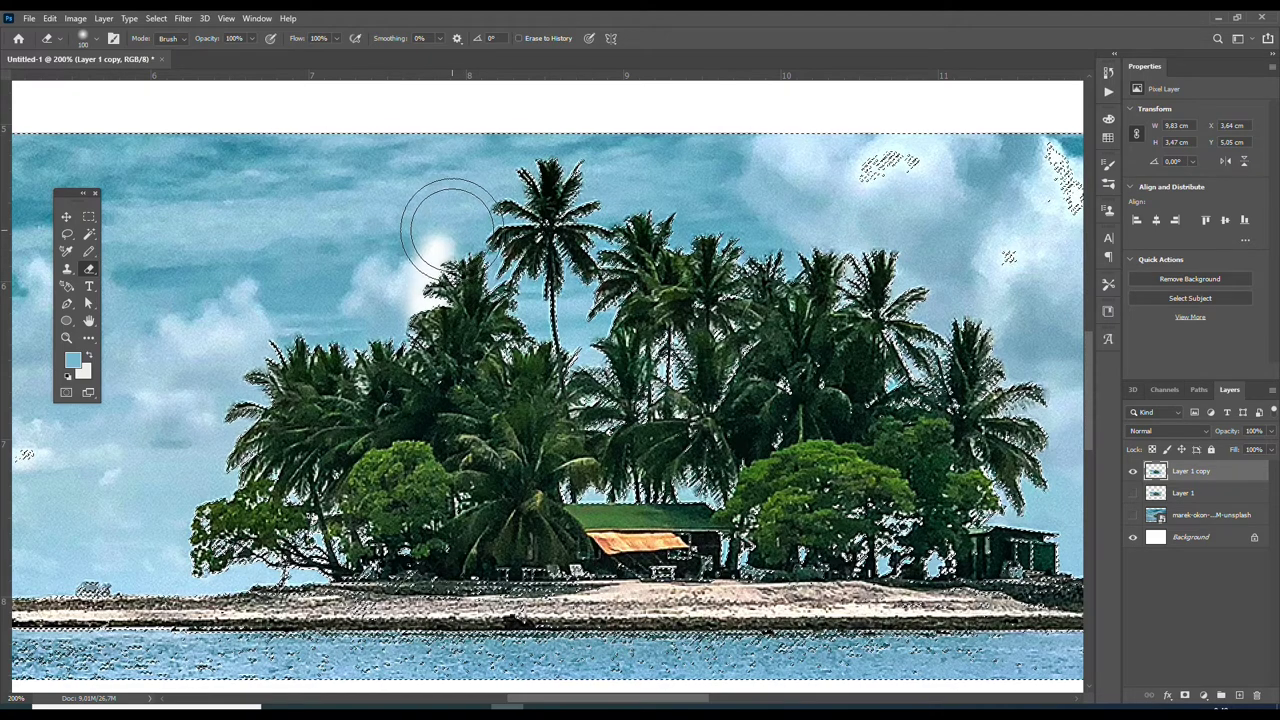
# Erase the sky band along the top and the left-side sky to white
pyautogui.hotkey('ctrl', '-')
pyautogui.moveTo(450, 263); pyautogui.dragTo(551, 277)
pyautogui.press(']')
pyautogui.press(']')
pyautogui.press(']')
pyautogui.press(']')
pyautogui.press('[')
pyautogui.press('[')
pyautogui.moveTo(373, 290)
pyautogui.mouseDown()
pyautogui.moveTo(260, 337)
pyautogui.moveTo(337, 371)
pyautogui.moveTo(443, 371)
pyautogui.moveTo(409, 440)
pyautogui.moveTo(190, 460)
pyautogui.moveTo(143, 434)
pyautogui.mouseUp()
pyautogui.press('[')
pyautogui.press(']')
pyautogui.press(']')
pyautogui.moveTo(171, 328)
pyautogui.mouseDown()
pyautogui.moveTo(766, 257)
pyautogui.moveTo(660, 300)
pyautogui.mouseUp()
# Erase the right-side sky and the blue water below the island, then deselect
pyautogui.moveTo(520, 335)
pyautogui.mouseDown()
pyautogui.moveTo(880, 300)
pyautogui.moveTo(800, 360)
pyautogui.moveTo(880, 430)
pyautogui.moveTo(677, 446)
pyautogui.mouseUp()
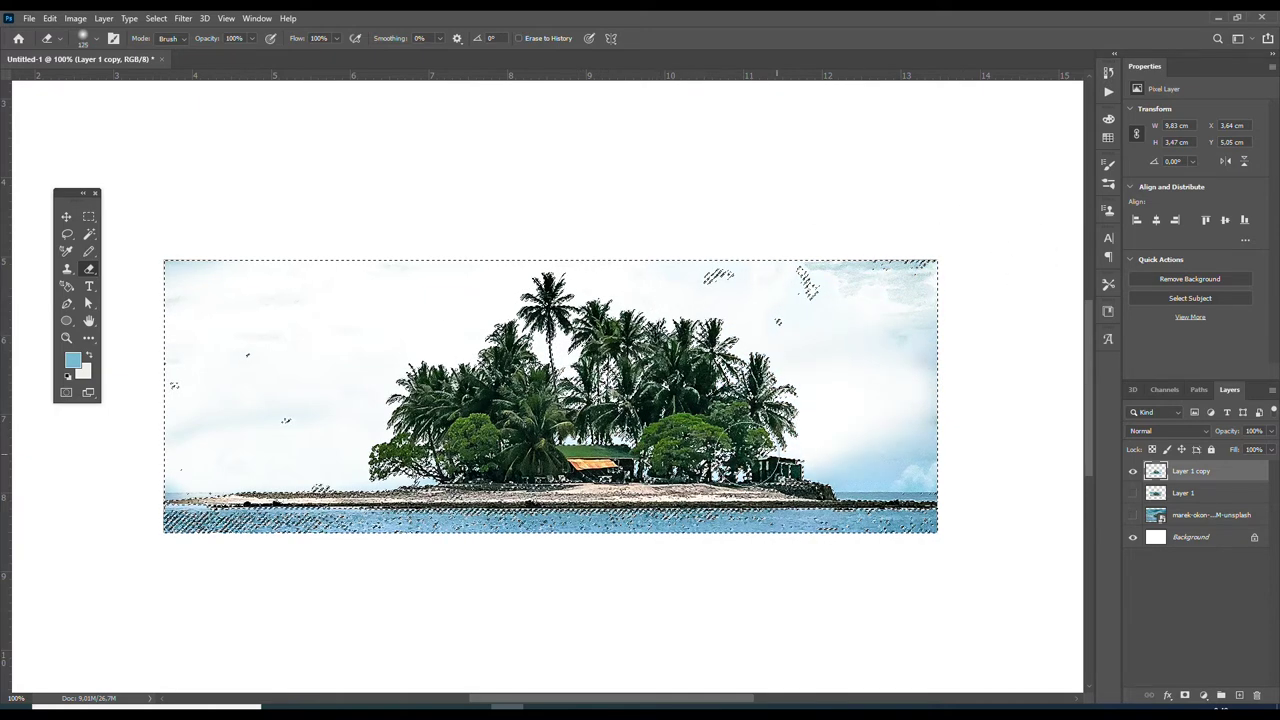
pyautogui.moveTo(820, 443)
pyautogui.mouseDown()
pyautogui.moveTo(869, 450)
pyautogui.moveTo(954, 326)
pyautogui.moveTo(746, 276)
pyautogui.mouseUp()
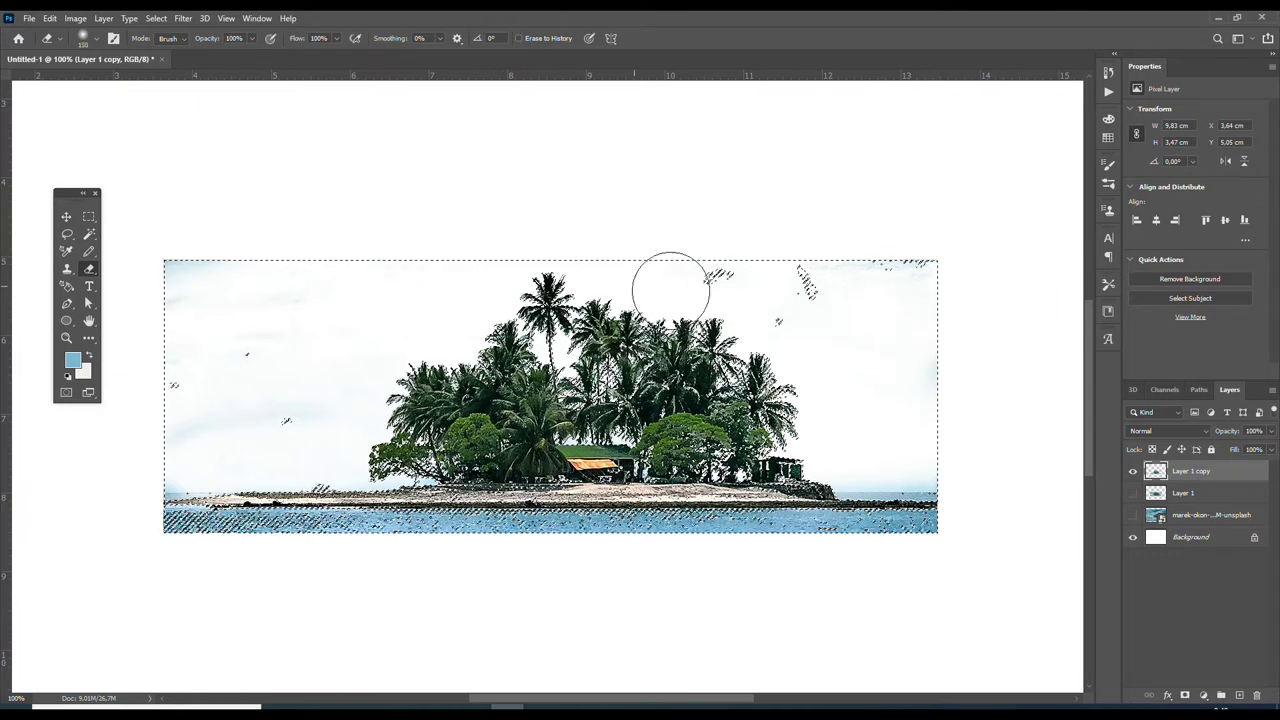
pyautogui.moveTo(171, 300); pyautogui.dragTo(313, 273)
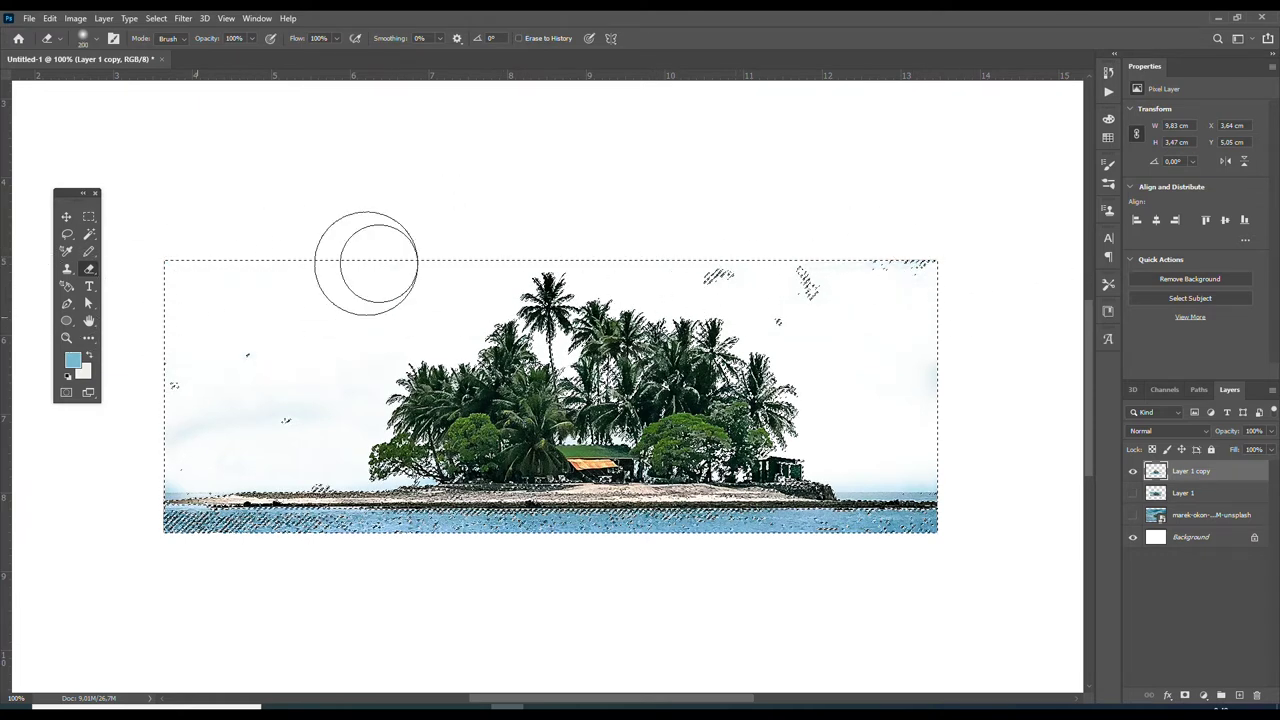
pyautogui.press('[')
pyautogui.press('[')
pyautogui.press('[')
pyautogui.moveTo(746, 557)
pyautogui.mouseDown()
pyautogui.moveTo(171, 549)
pyautogui.moveTo(177, 534)
pyautogui.moveTo(994, 522)
pyautogui.moveTo(689, 543)
pyautogui.moveTo(929, 526)
pyautogui.moveTo(615, 530)
pyautogui.mouseUp()
pyautogui.moveTo(399, 537)
pyautogui.mouseDown()
pyautogui.moveTo(140, 540)
pyautogui.moveTo(1051, 511)
pyautogui.moveTo(873, 482)
pyautogui.mouseUp()
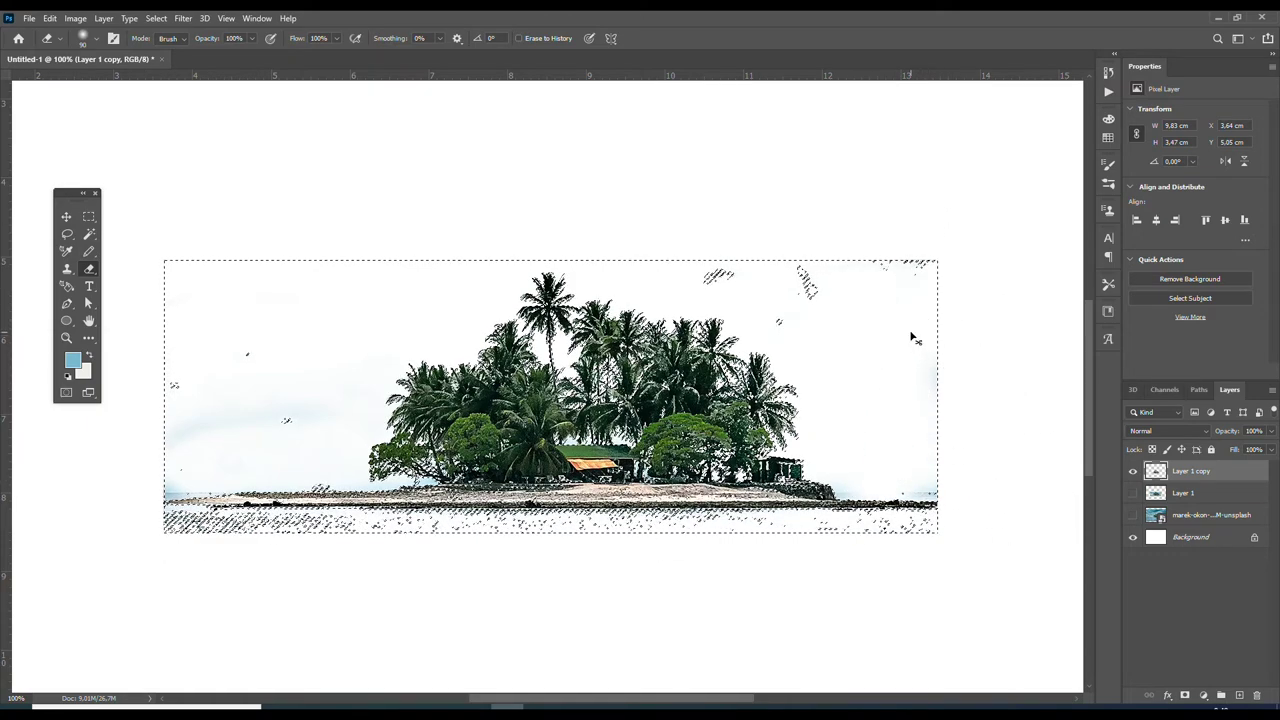
pyautogui.hotkey('ctrl', 'd')
# Erase the water speckles along the shoreline, undoing one bad stroke
pyautogui.hotkey('ctrl', '+')
pyautogui.scroll(-1, 710, 382)
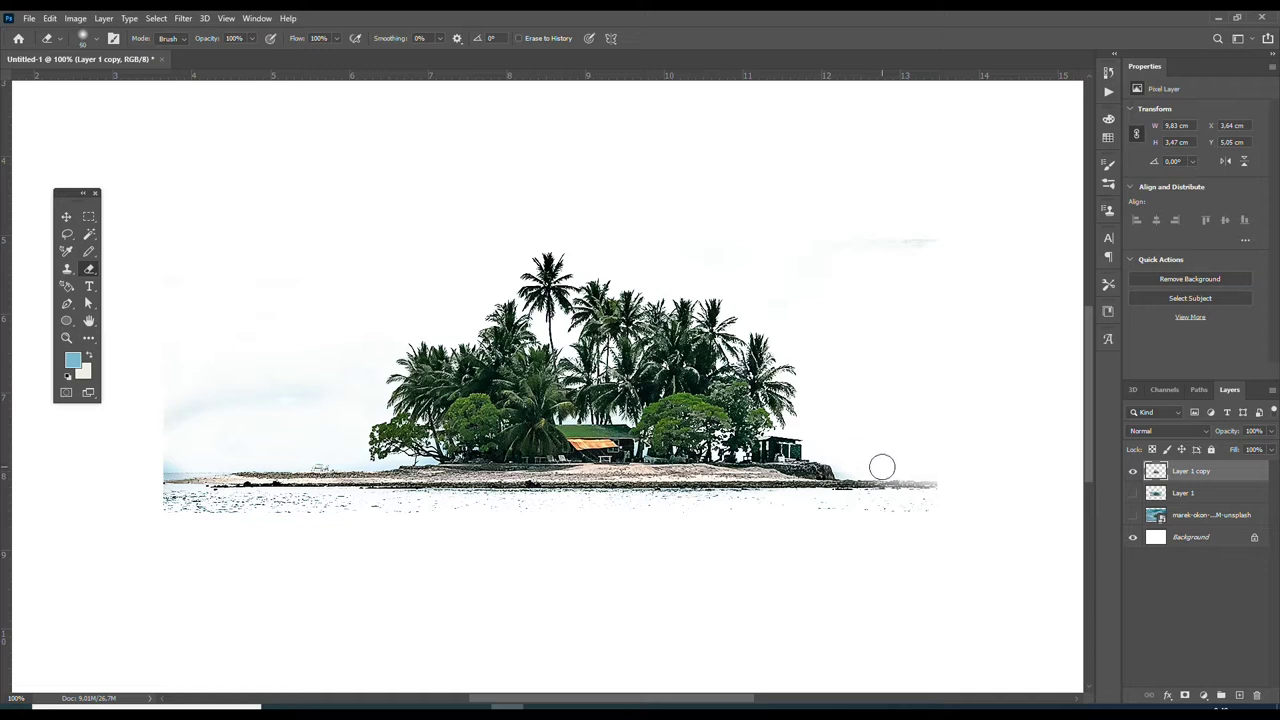
pyautogui.moveTo(768, 519)
pyautogui.mouseDown()
pyautogui.moveTo(551, 517)
pyautogui.moveTo(764, 504)
pyautogui.mouseUp()
pyautogui.hotkey('ctrl', 'z')
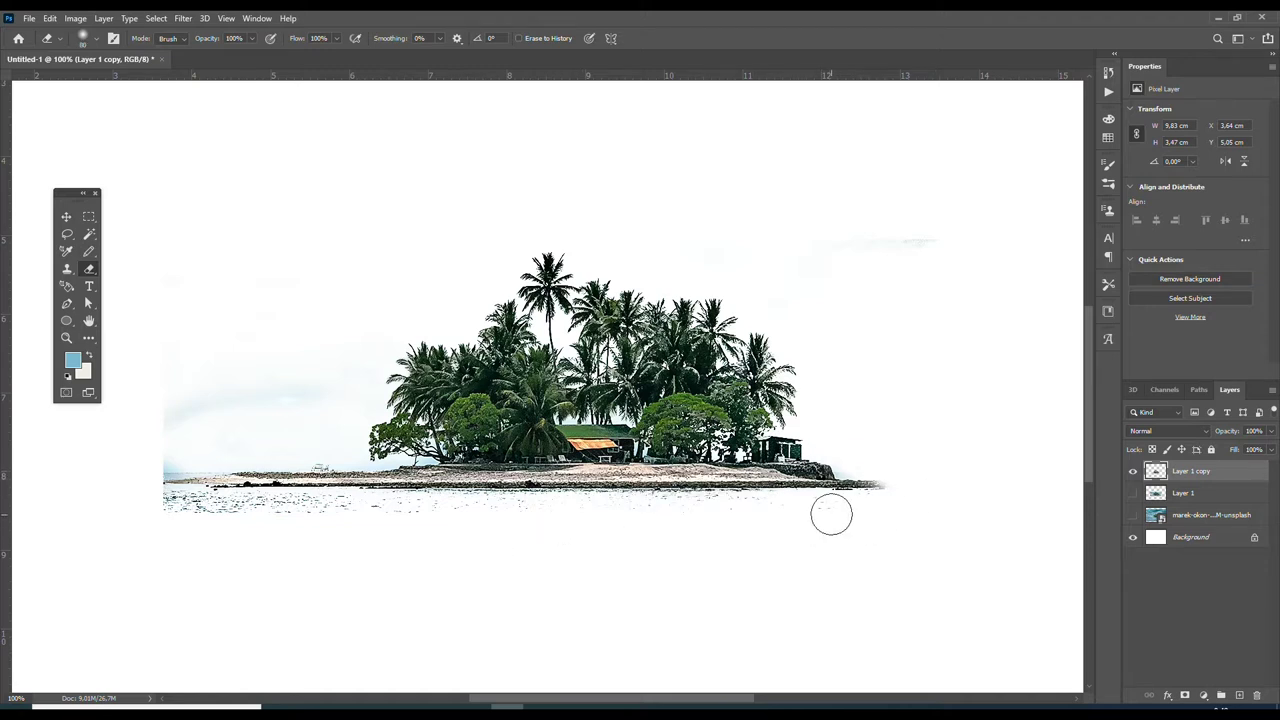
pyautogui.keyDown('shift'); pyautogui.click(153, 511); pyautogui.keyUp('shift')
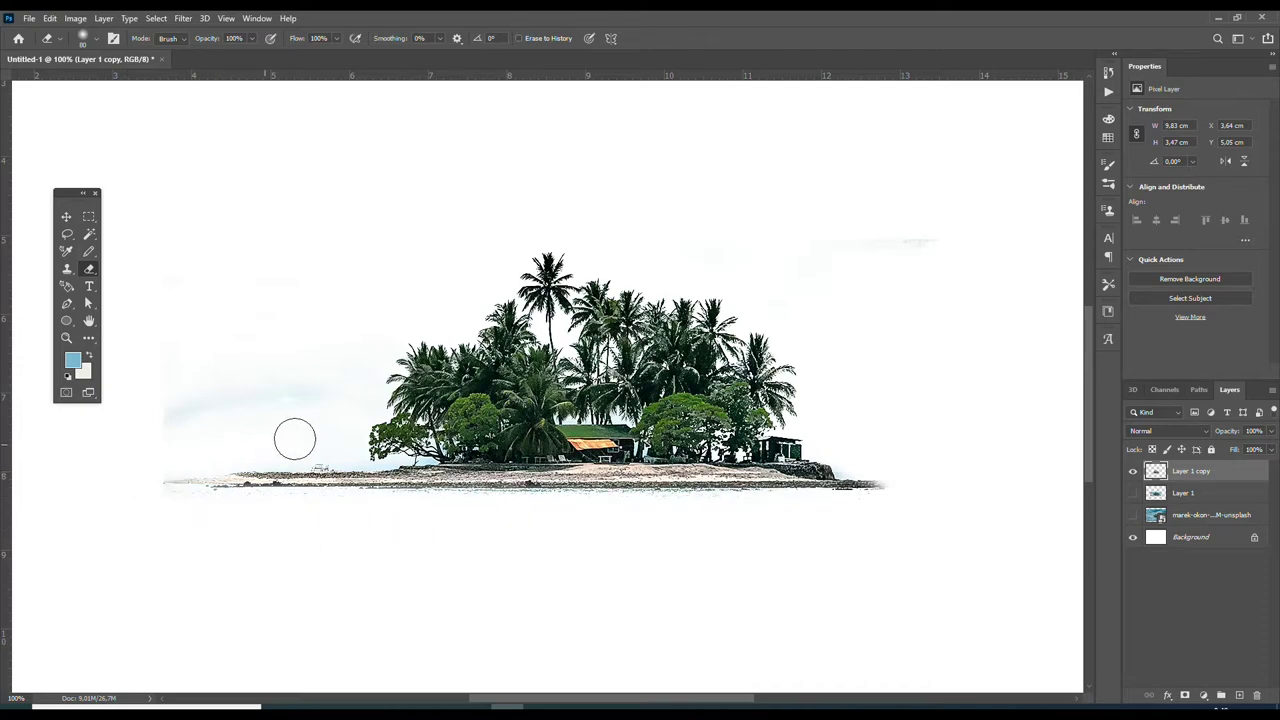
# Zoom out and back in to check the island sits cleanly on white
pyautogui.press('z')
pyautogui.click(337, 400)
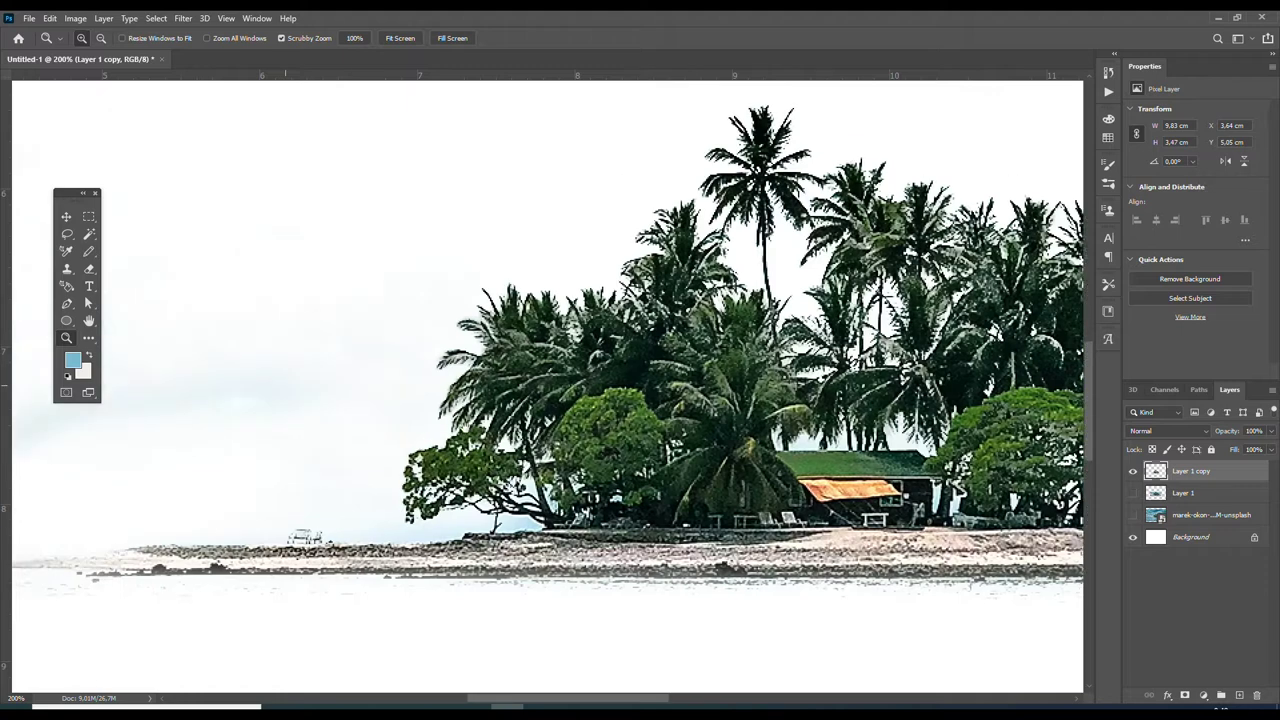
pyautogui.moveTo(400, 390); pyautogui.dragTo(290, 418)
pyautogui.moveTo(520, 387); pyautogui.dragTo(522, 389)
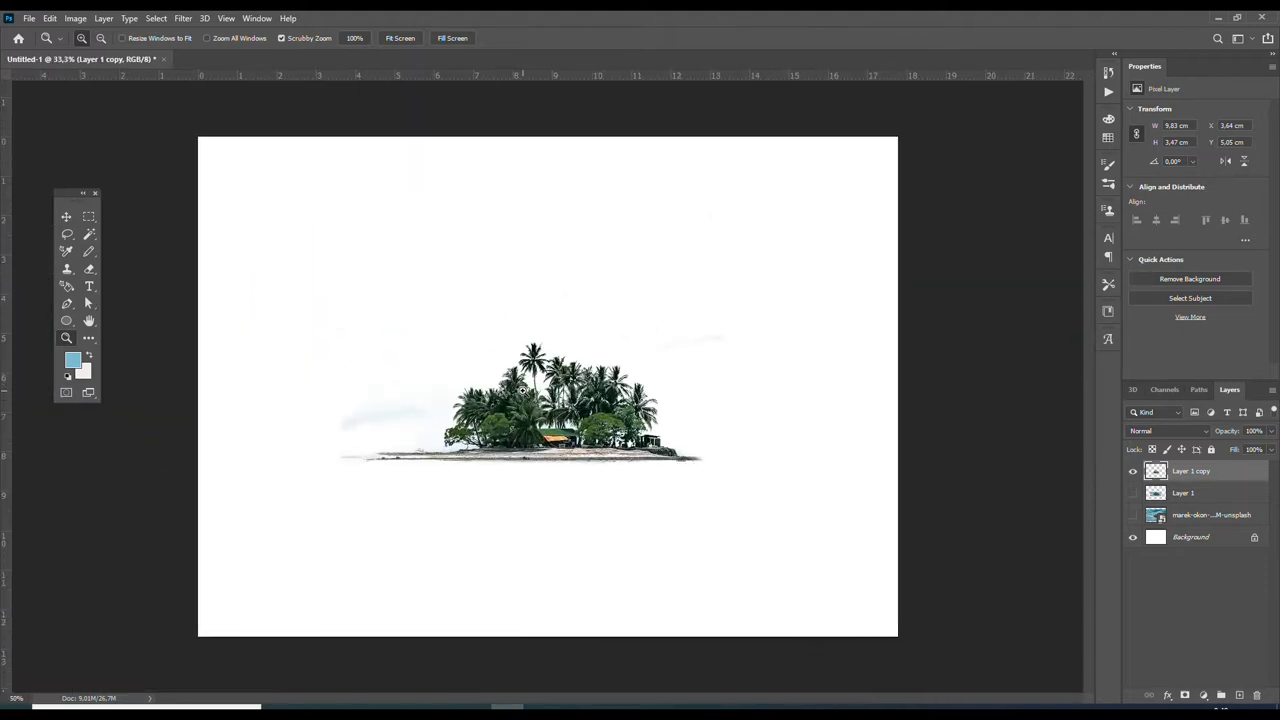
pyautogui.moveTo(520, 387); pyautogui.dragTo(522, 389)
pyautogui.press('e')
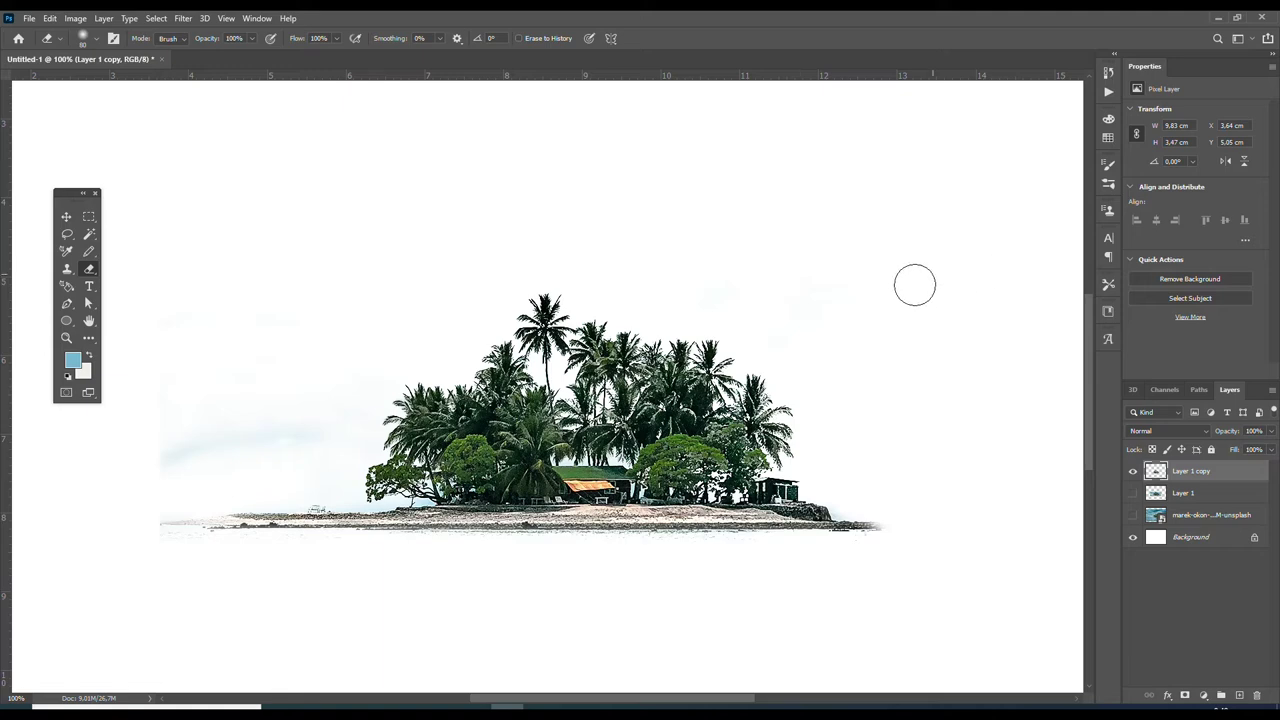
pyautogui.hscroll(-5, 531, 397)
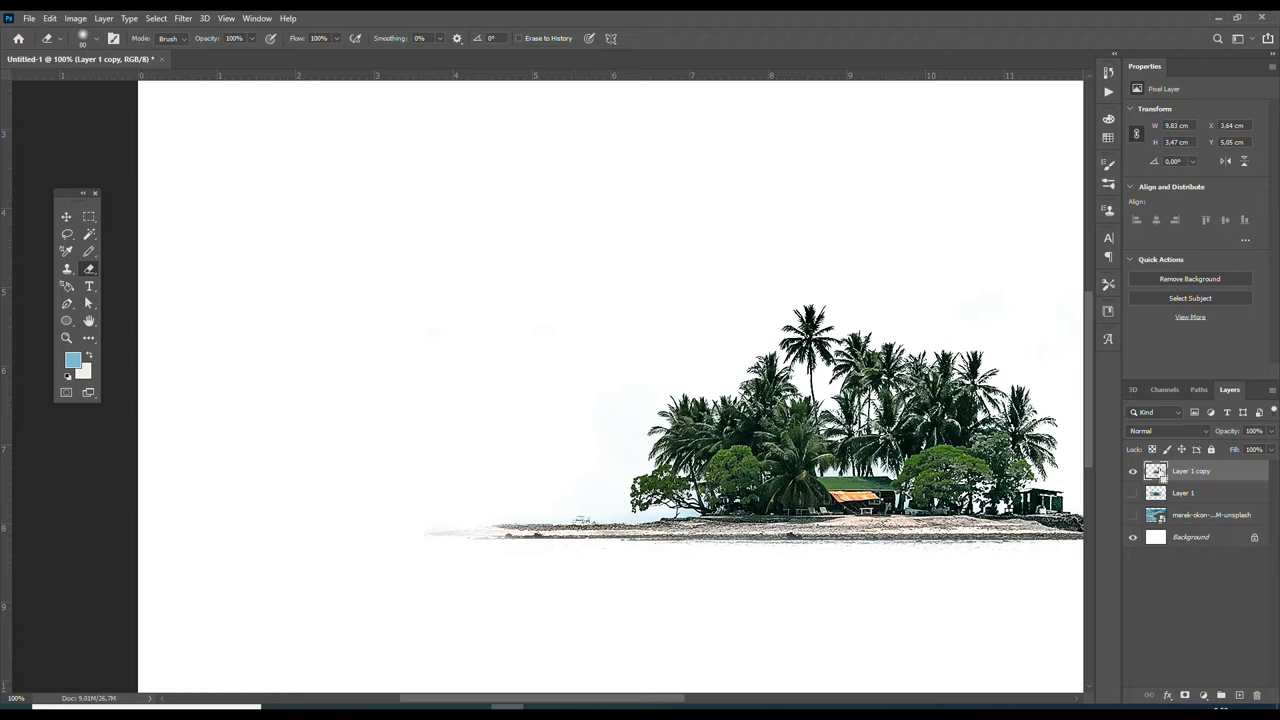
pyautogui.hscroll(1, 610, 400)
pyautogui.hscroll(1, 610, 400)
pyautogui.click(156, 18)
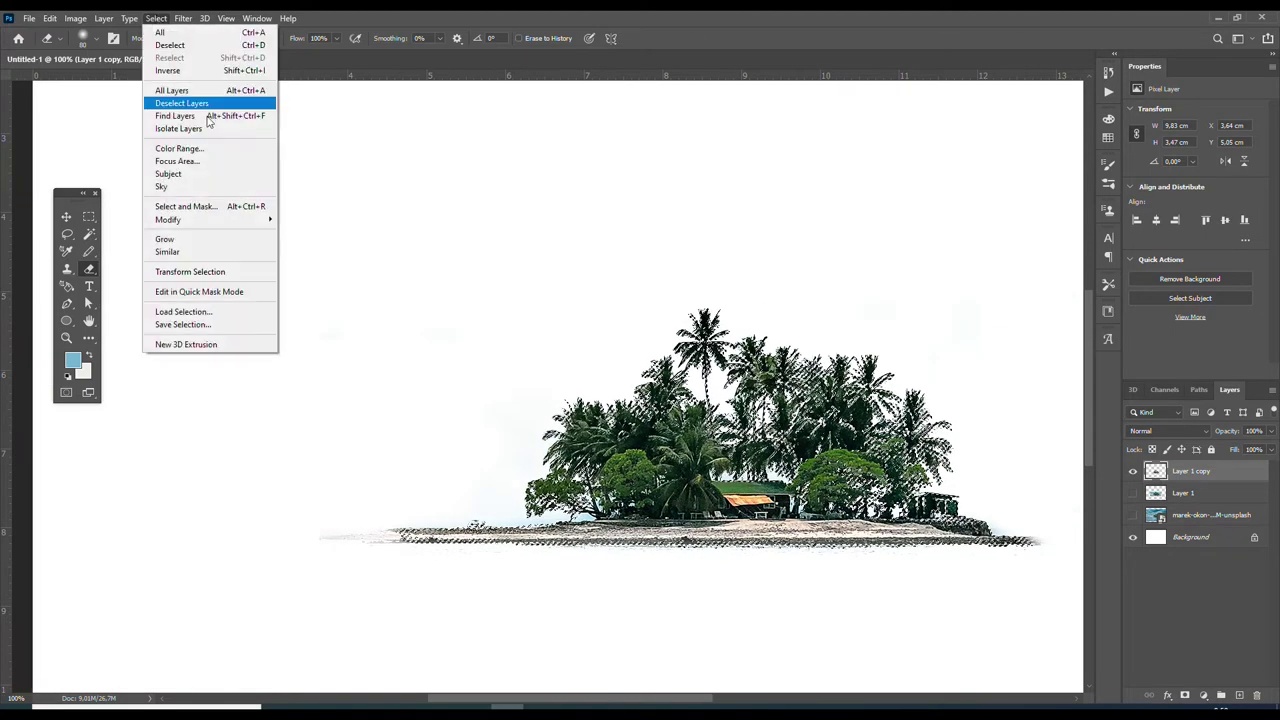
# Rerun Color Range and inspect the island edges for remaining touch-ups
pyautogui.click(250, 148)
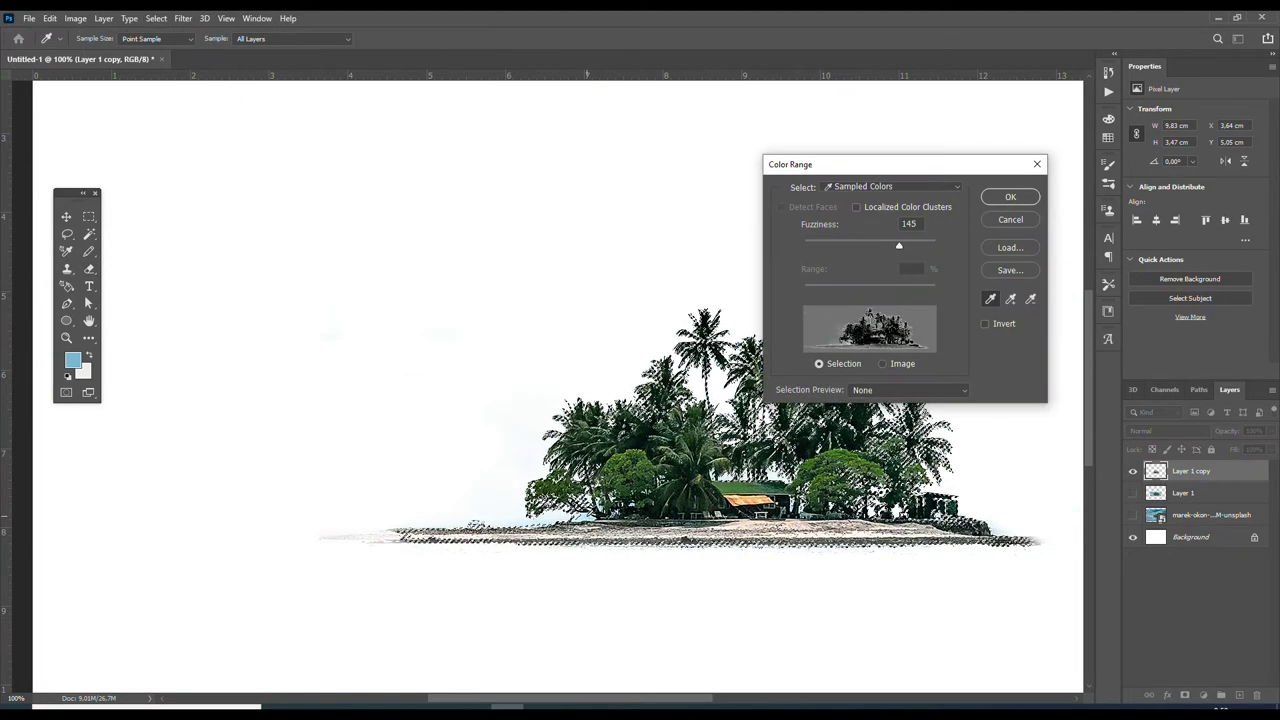
pyautogui.click(1010, 197)
pyautogui.press('e')
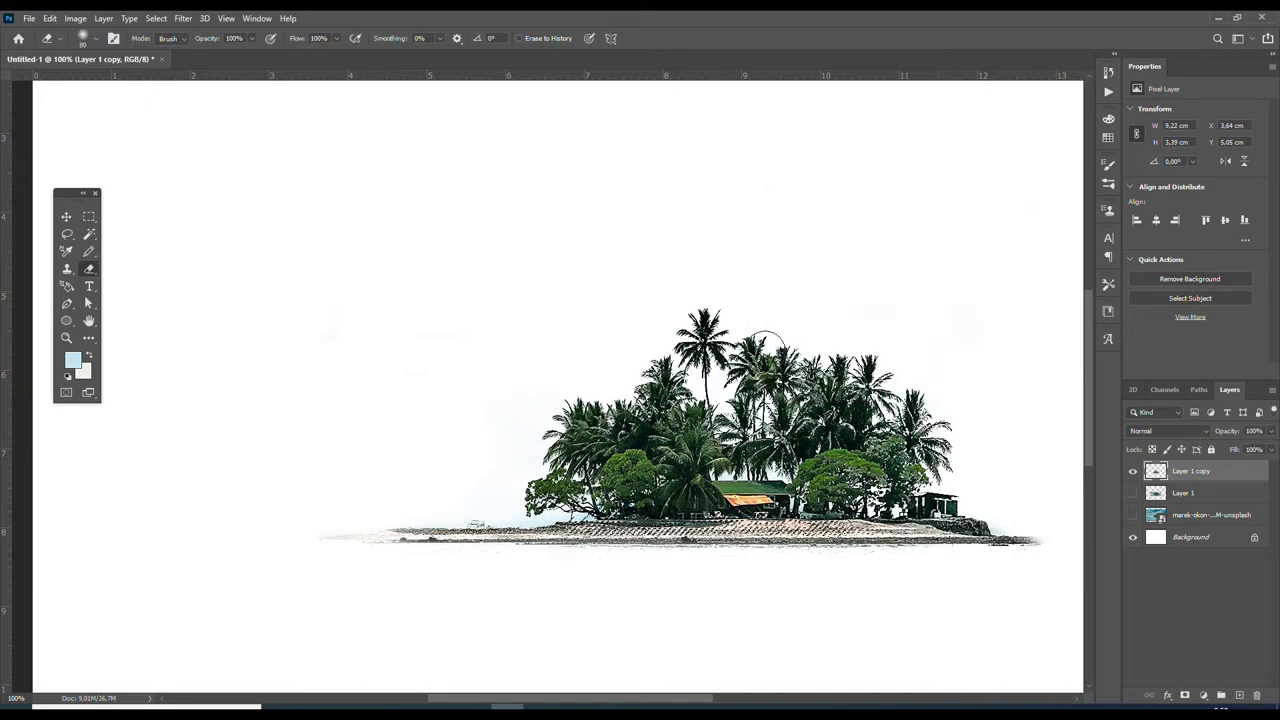
pyautogui.keyDown('ctrl'); pyautogui.click(668, 518); pyautogui.keyUp('ctrl')
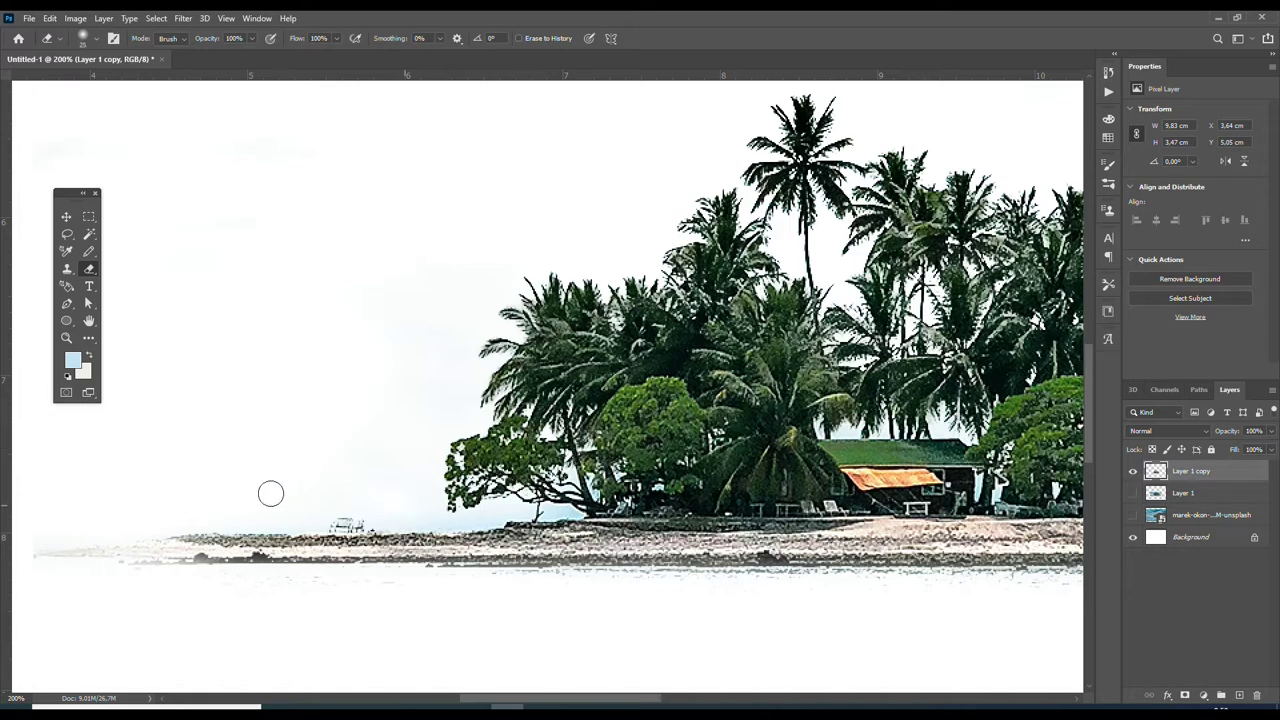
pyautogui.scroll(-3, 480, 505)
pyautogui.scroll(-1, 600, 510)
pyautogui.scroll(2, 660, 530)
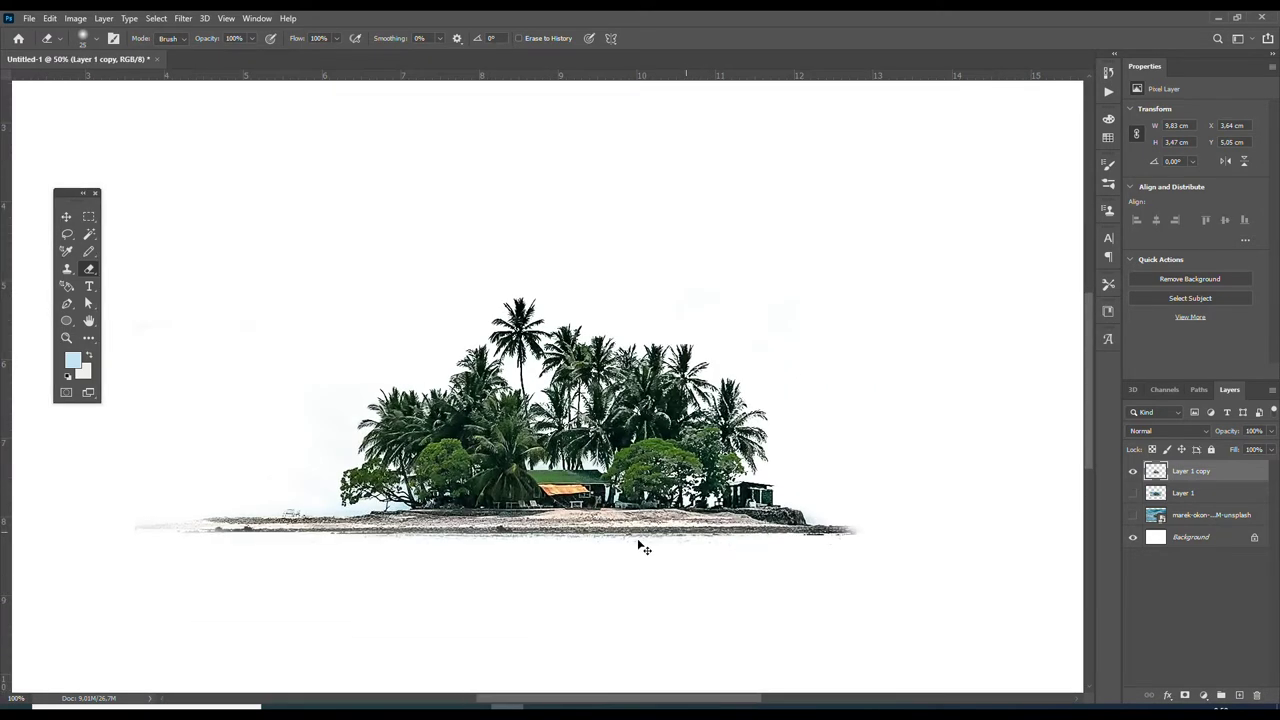
pyautogui.scroll(-1, 640, 543)
# Drag the cloudy sky photo from the 70 folder into the document
pyautogui.click(344, 706)
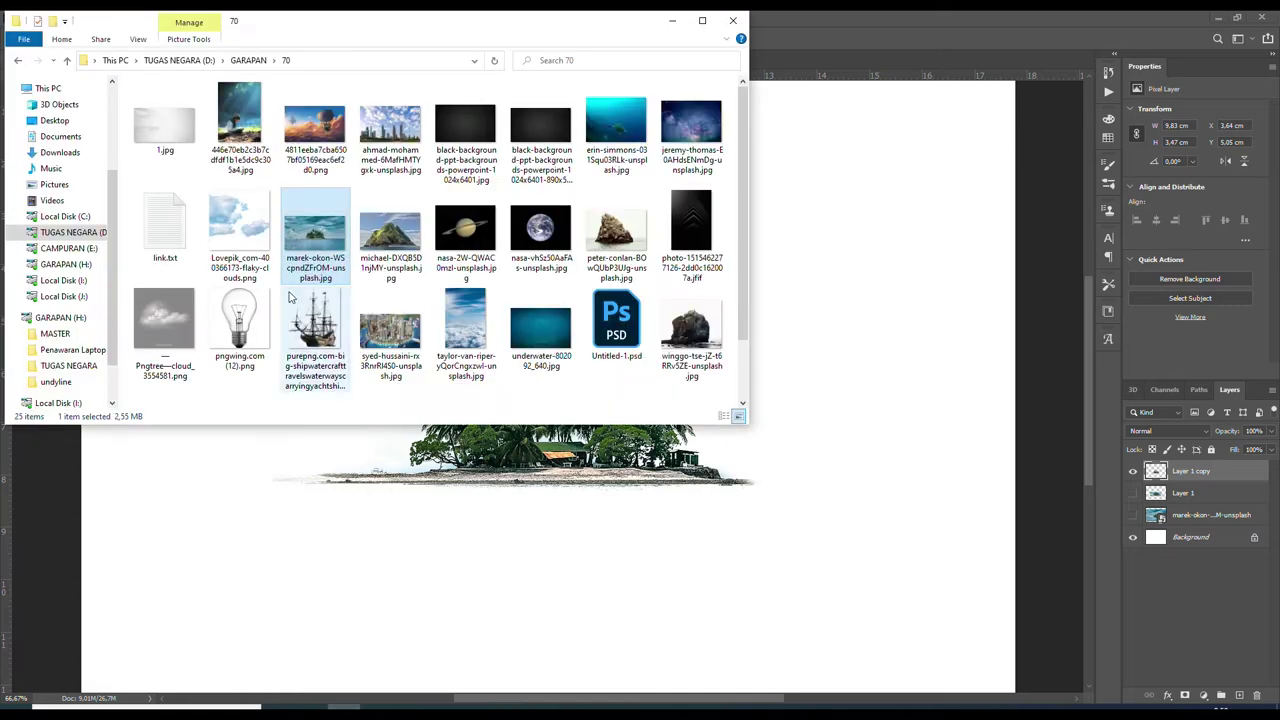
pyautogui.scroll(-1, 420, 340)
pyautogui.click(466, 255)
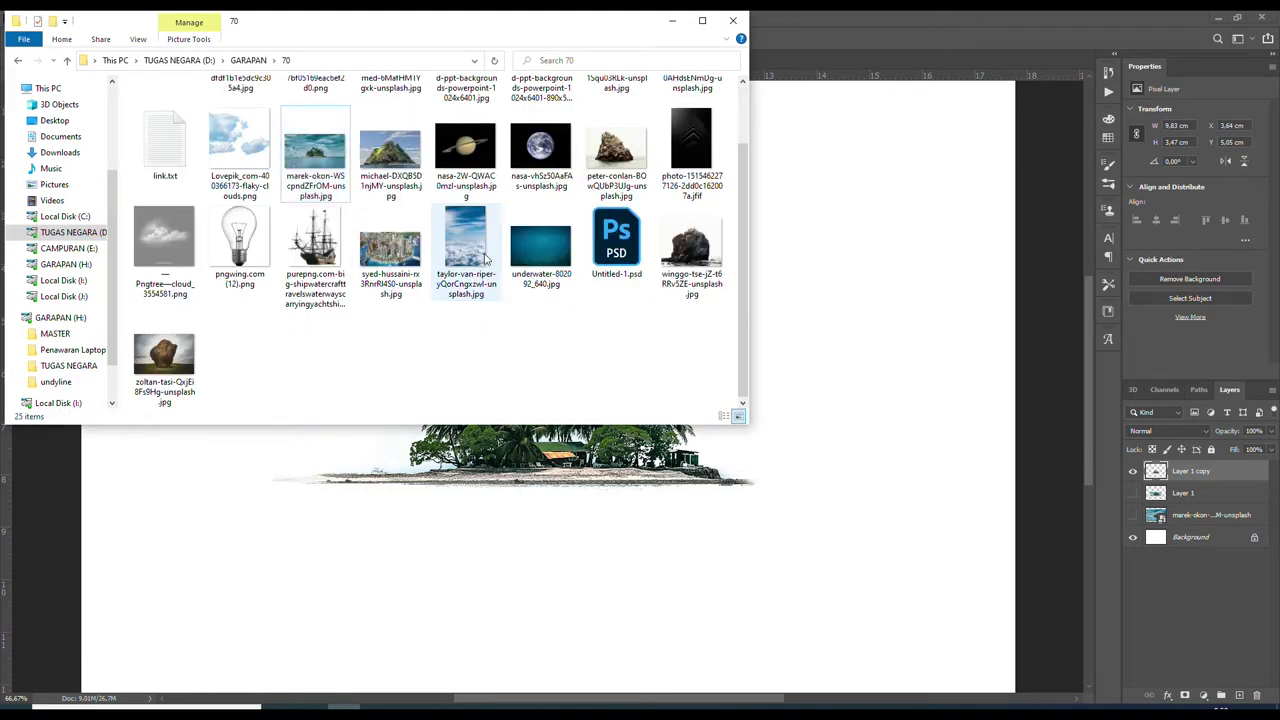
pyautogui.moveTo(565, 530); pyautogui.dragTo(564, 521)
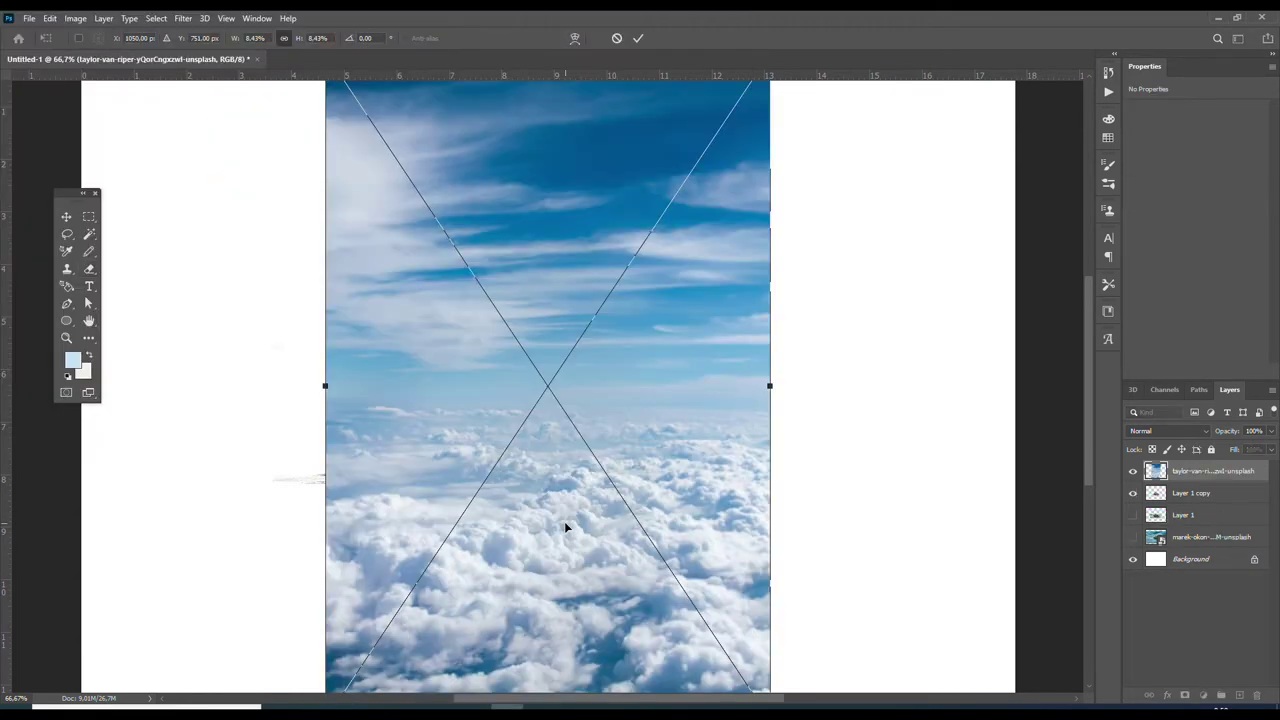
# Commit the cloud photo and move its layer below the island layer
pyautogui.press('Return')
pyautogui.moveTo(1197, 474); pyautogui.dragTo(1197, 506)
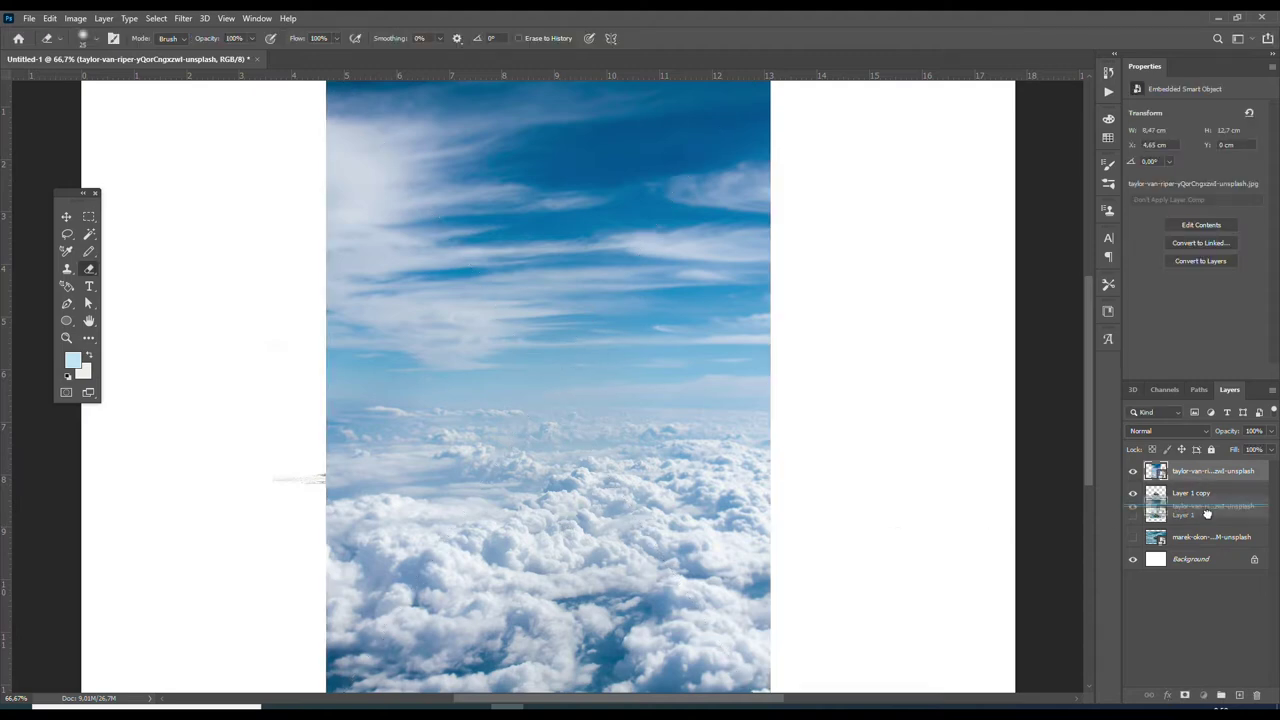
pyautogui.press('z')
pyautogui.keyDown('alt'); pyautogui.click(535, 388); pyautogui.keyUp('alt')
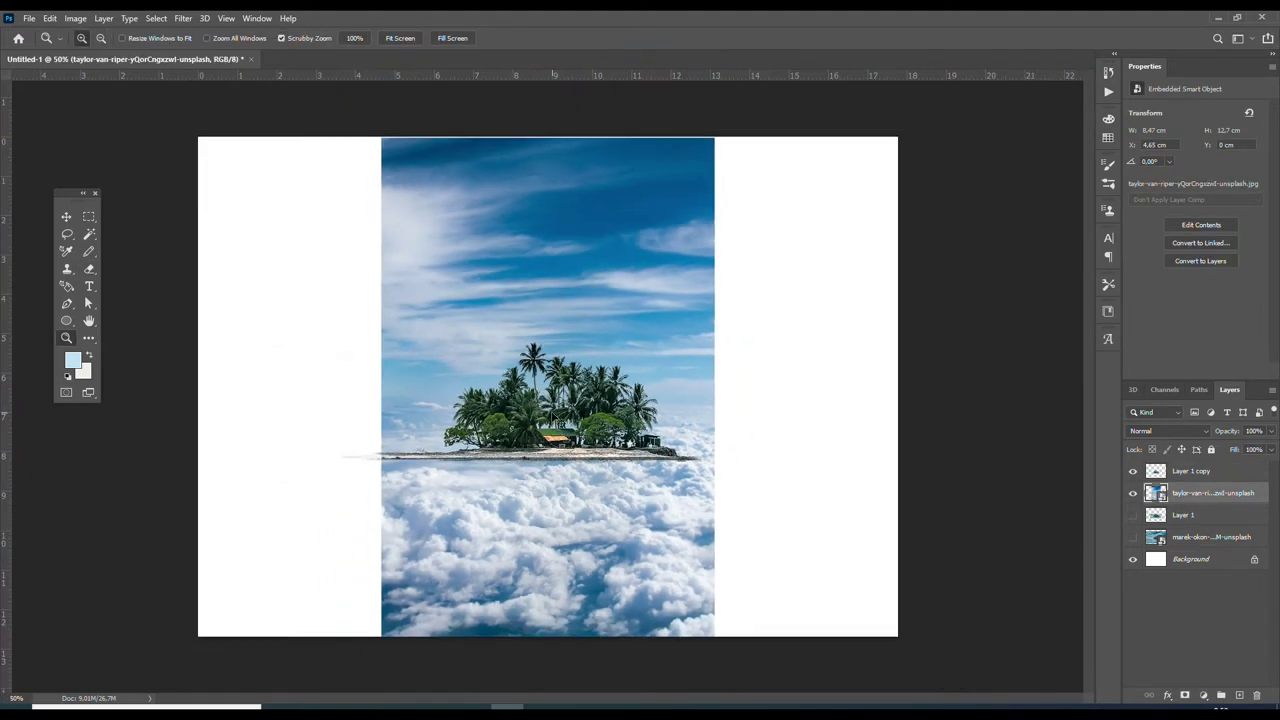
# Scale the cloud photo to cover the whole canvas and apply the transform
pyautogui.hotkey('ctrl', 't')
pyautogui.hotkey('ctrl', '-')
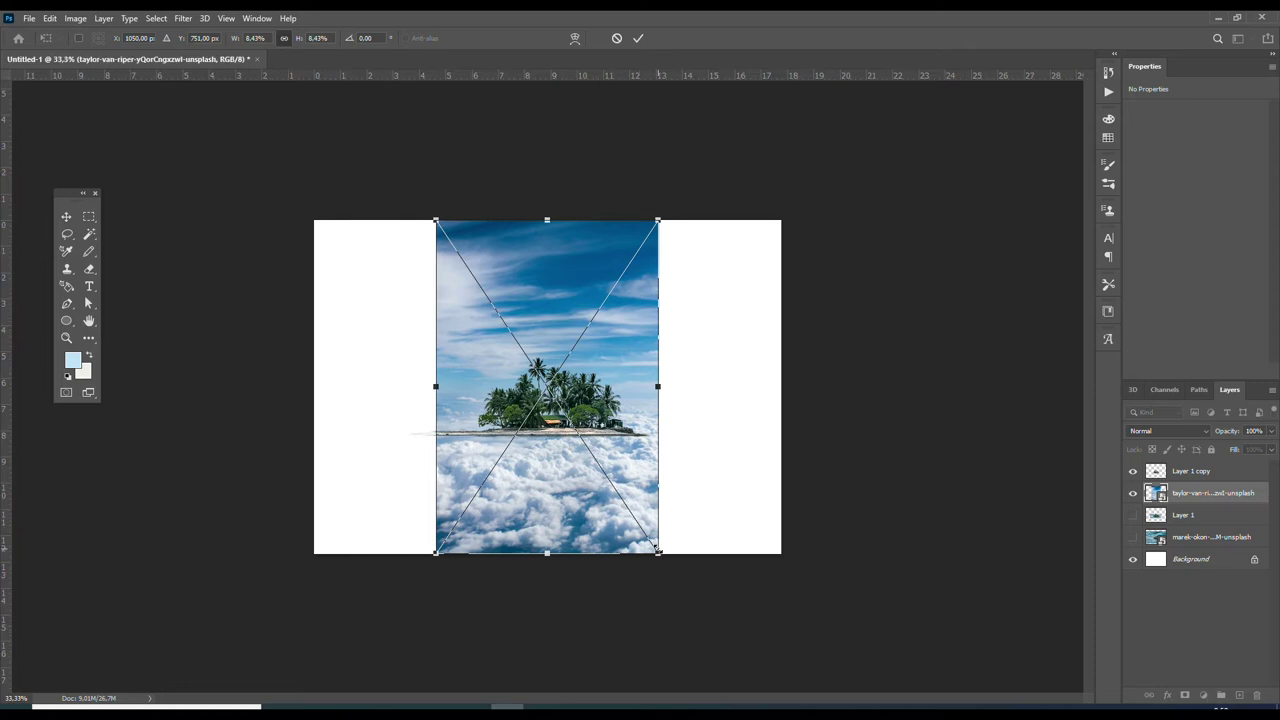
pyautogui.moveTo(659, 555); pyautogui.dragTo(784, 700)
pyautogui.moveTo(572, 513); pyautogui.dragTo(458, 380)
pyautogui.hotkey('ctrl', '-')
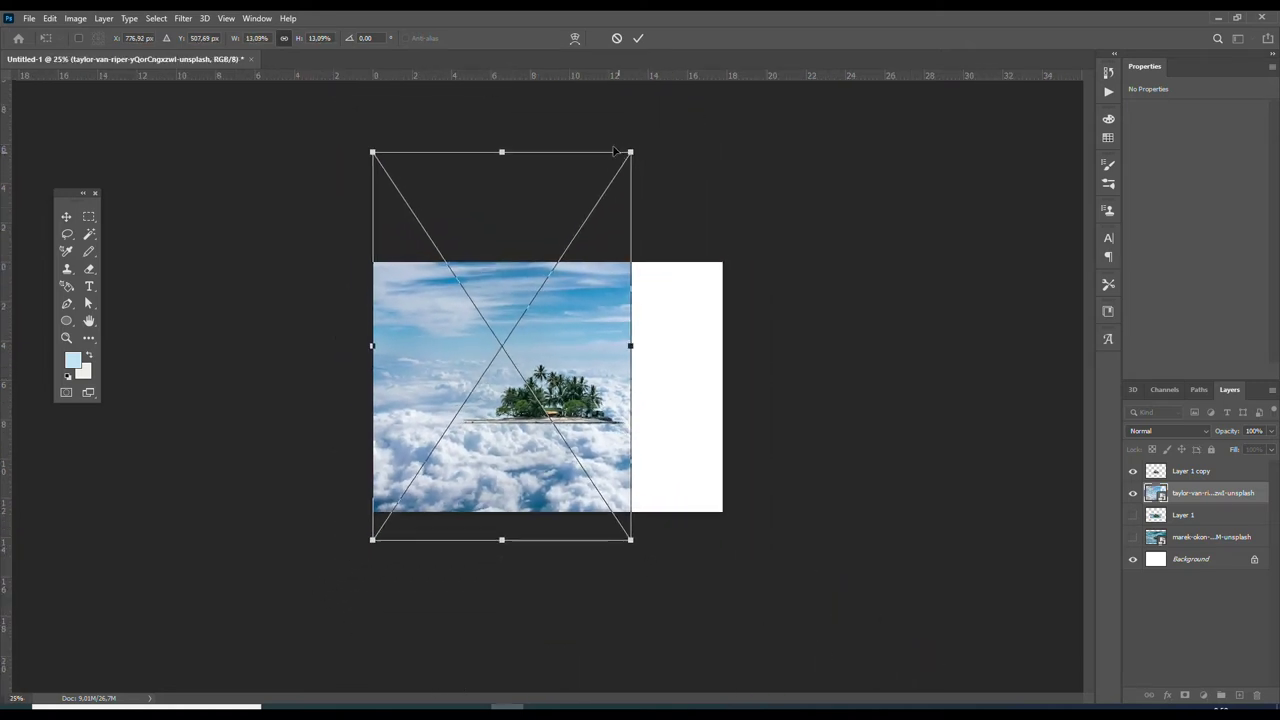
pyautogui.moveTo(630, 150); pyautogui.dragTo(800, 62)
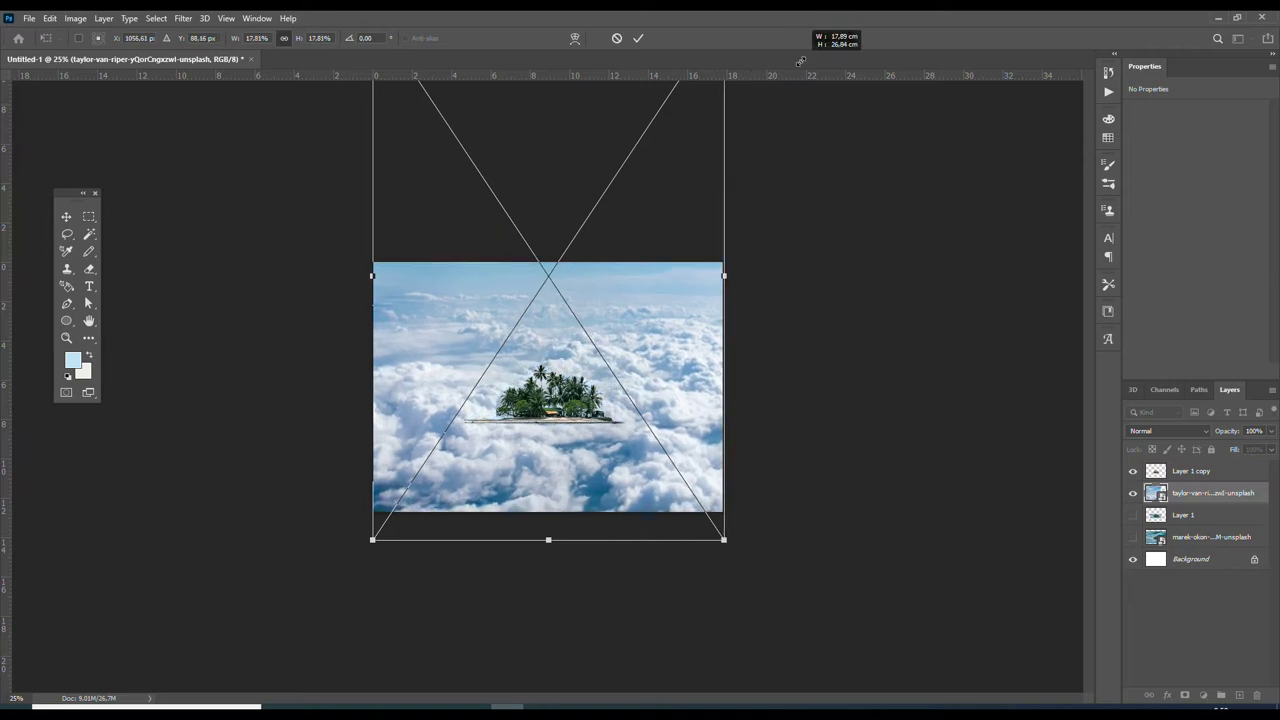
pyautogui.moveTo(701, 322)
pyautogui.mouseDown()
pyautogui.moveTo(704, 293)
pyautogui.moveTo(700, 334)
pyautogui.mouseUp()
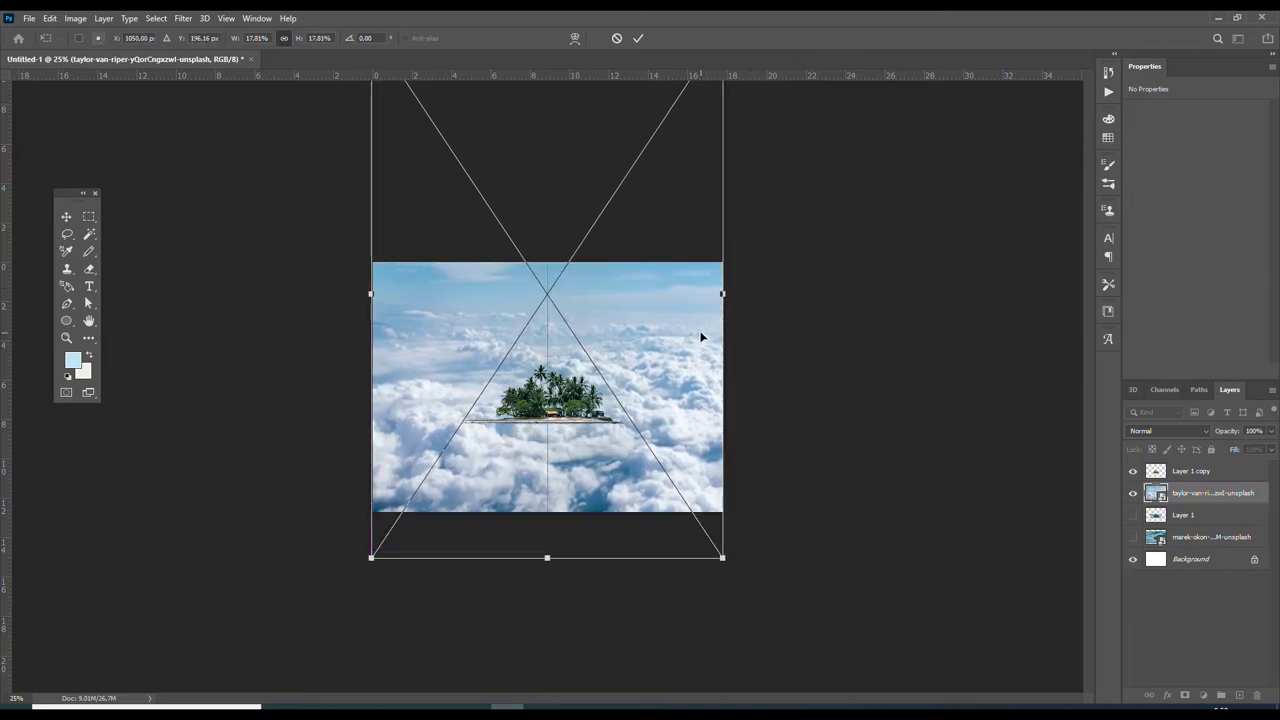
pyautogui.press('Return')
# Move the island up and to the right over the clouds
pyautogui.press('z')
pyautogui.click(606, 378)
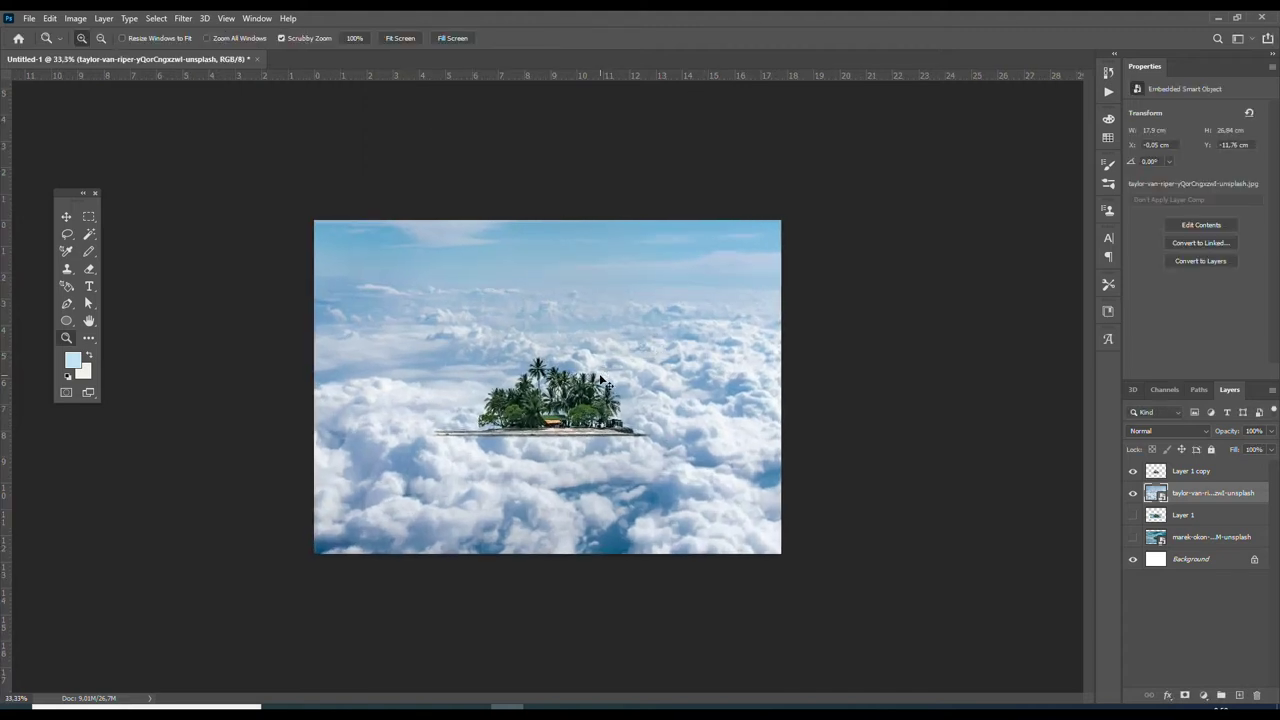
pyautogui.click(604, 380)
pyautogui.press('v')
pyautogui.moveTo(562, 423)
pyautogui.mouseDown()
pyautogui.moveTo(652, 376)
pyautogui.moveTo(680, 323)
pyautogui.moveTo(672, 314)
pyautogui.mouseUp()
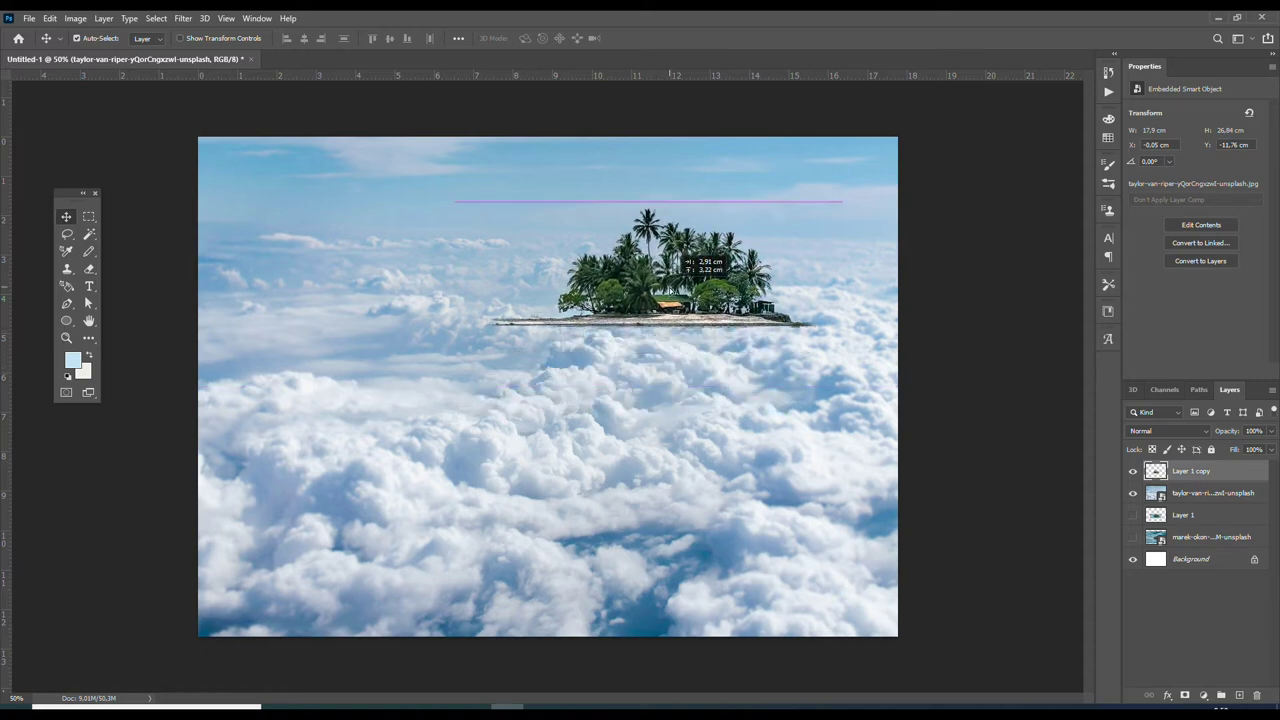
# Reposition the cloud backdrop and nudge the island slightly higher
pyautogui.moveTo(623, 464)
pyautogui.mouseDown()
pyautogui.moveTo(625, 498)
pyautogui.moveTo(630, 395)
pyautogui.mouseUp()
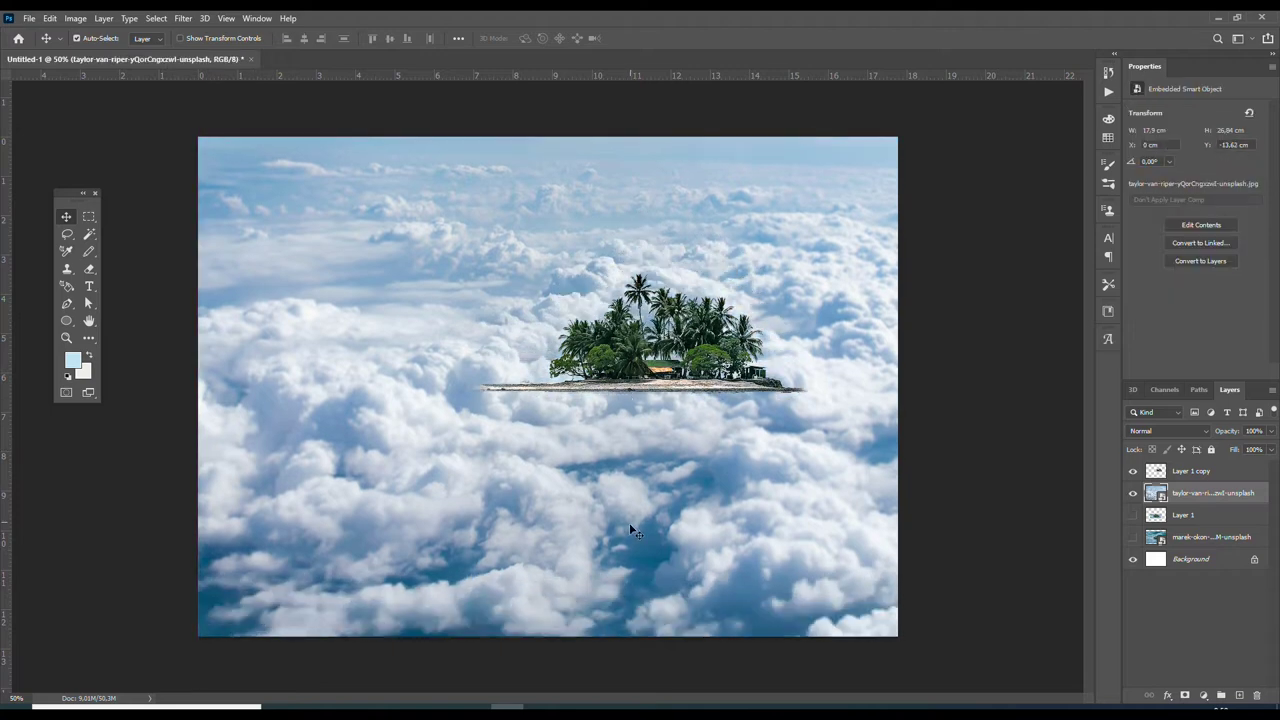
pyautogui.moveTo(614, 528)
pyautogui.mouseDown()
pyautogui.moveTo(632, 475)
pyautogui.moveTo(632, 511)
pyautogui.mouseUp()
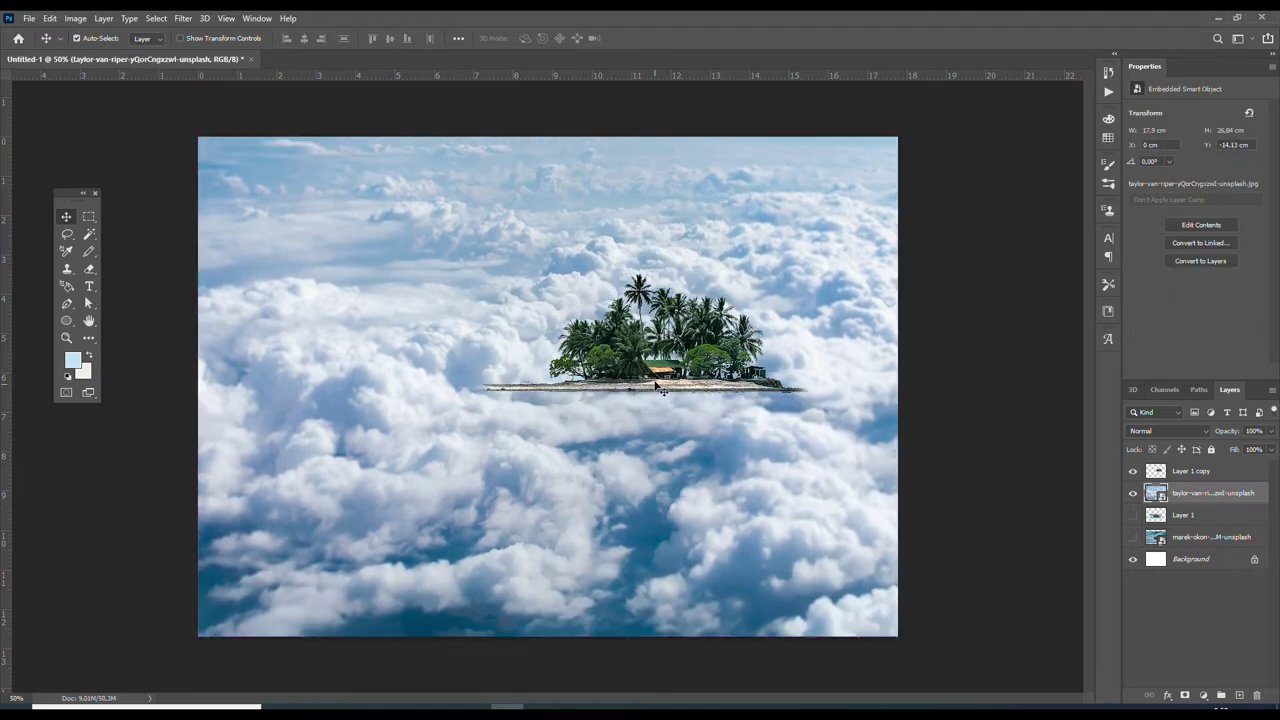
pyautogui.moveTo(650, 330); pyautogui.dragTo(650, 312)
pyautogui.click(690, 426)
pyautogui.press('z')
pyautogui.keyDown('alt'); pyautogui.click(660, 367); pyautogui.keyUp('alt')
pyautogui.hotkey('ctrl', '+')
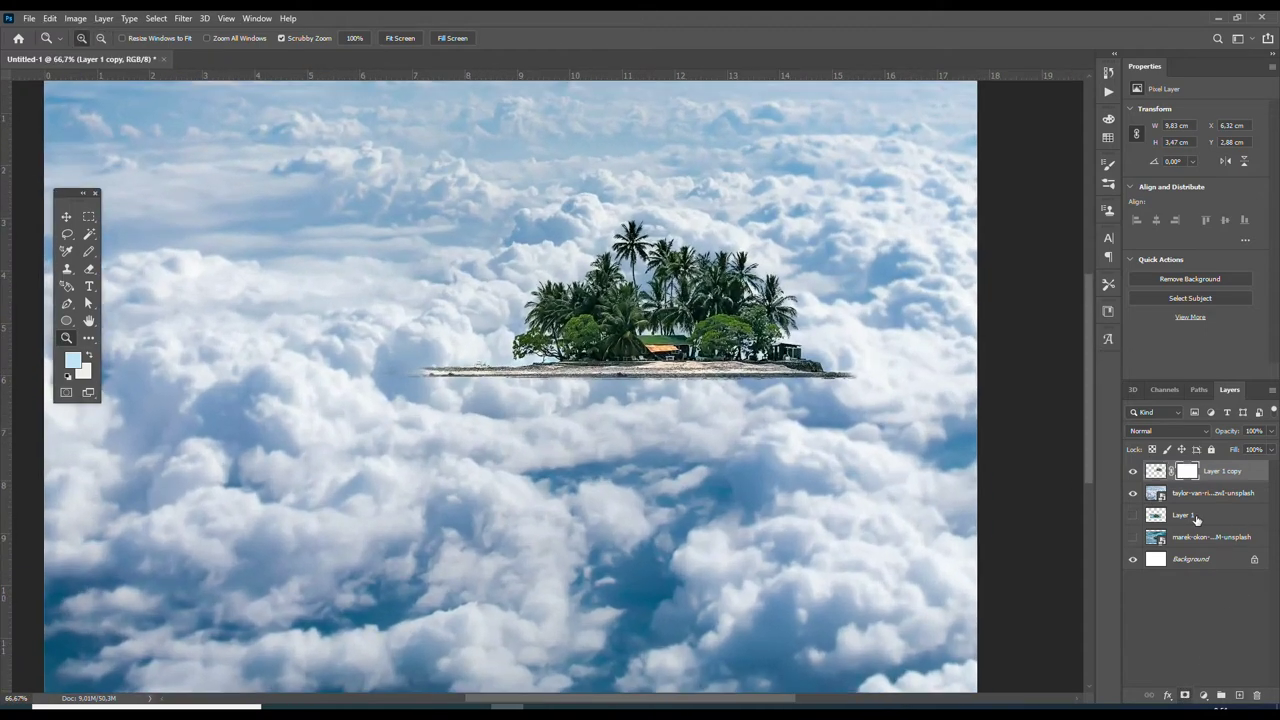
# Add a layer mask to the island layer and ready a black brush at 59% opacity
pyautogui.click(1187, 471)
pyautogui.press('b')
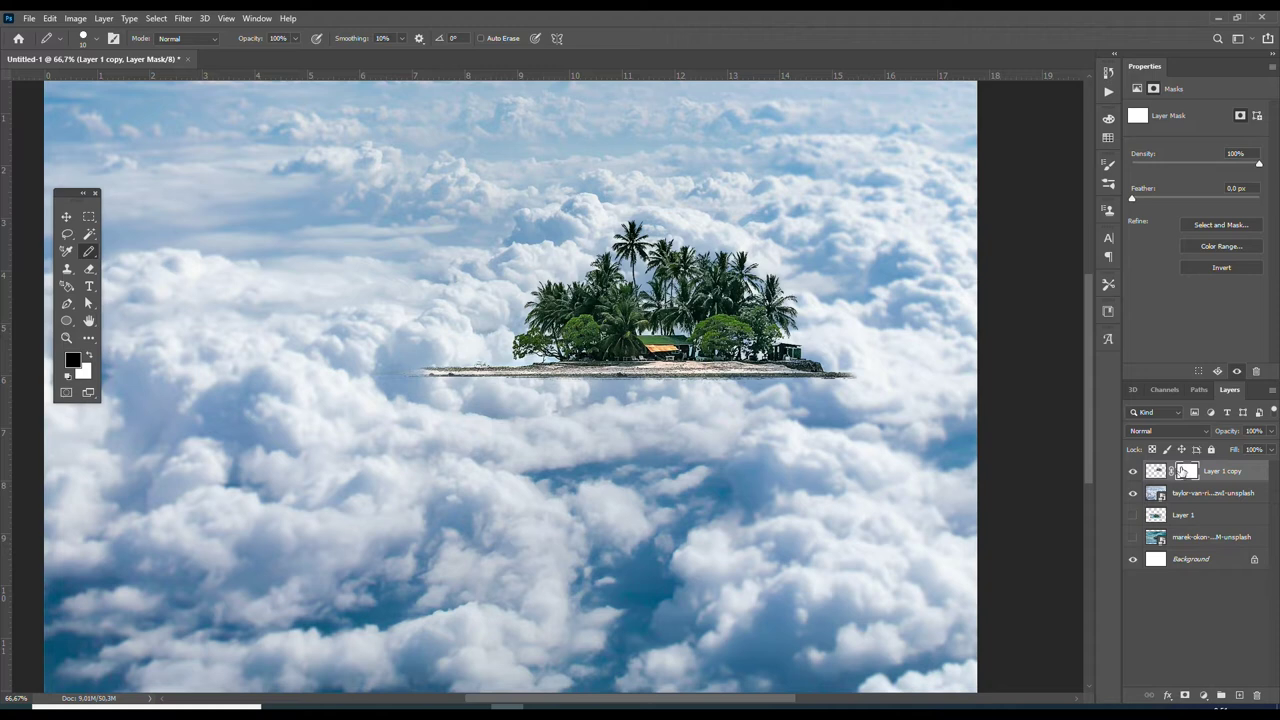
pyautogui.click(97, 39)
pyautogui.click(99, 47)
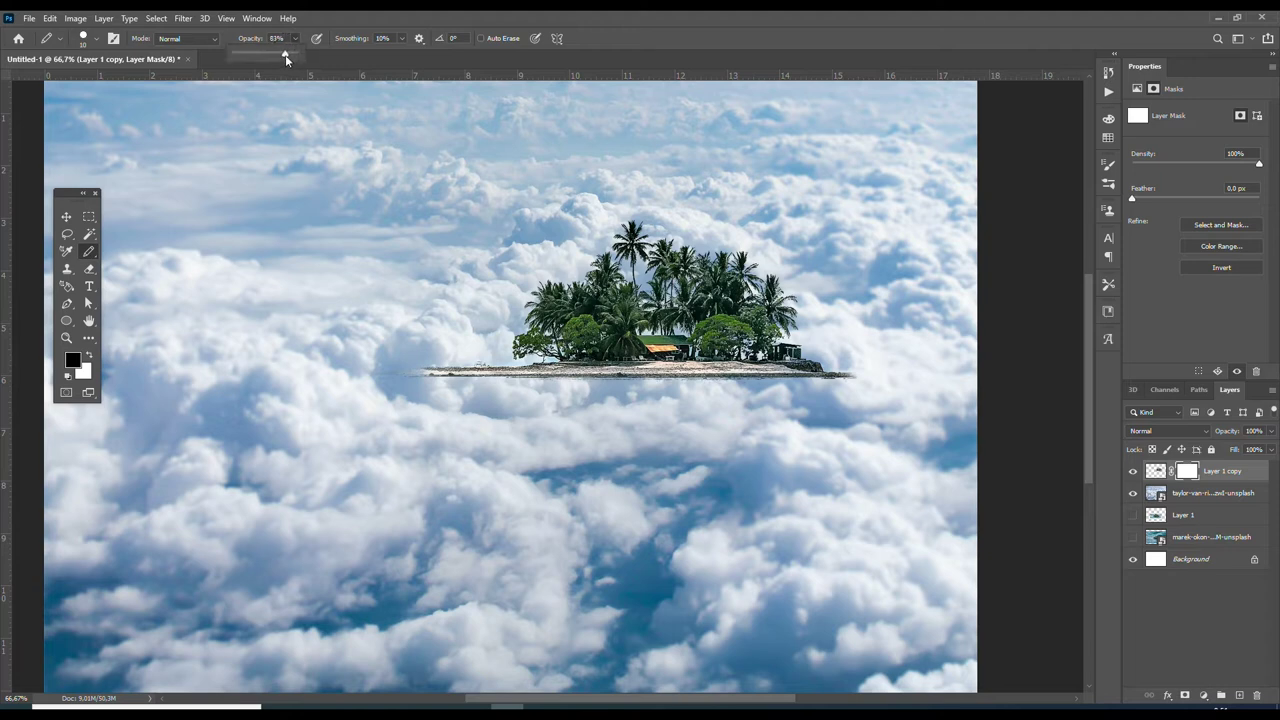
# Switch from Pencil to the soft Brush and lower its opacity to about 56%
pyautogui.rightClick(89, 252)
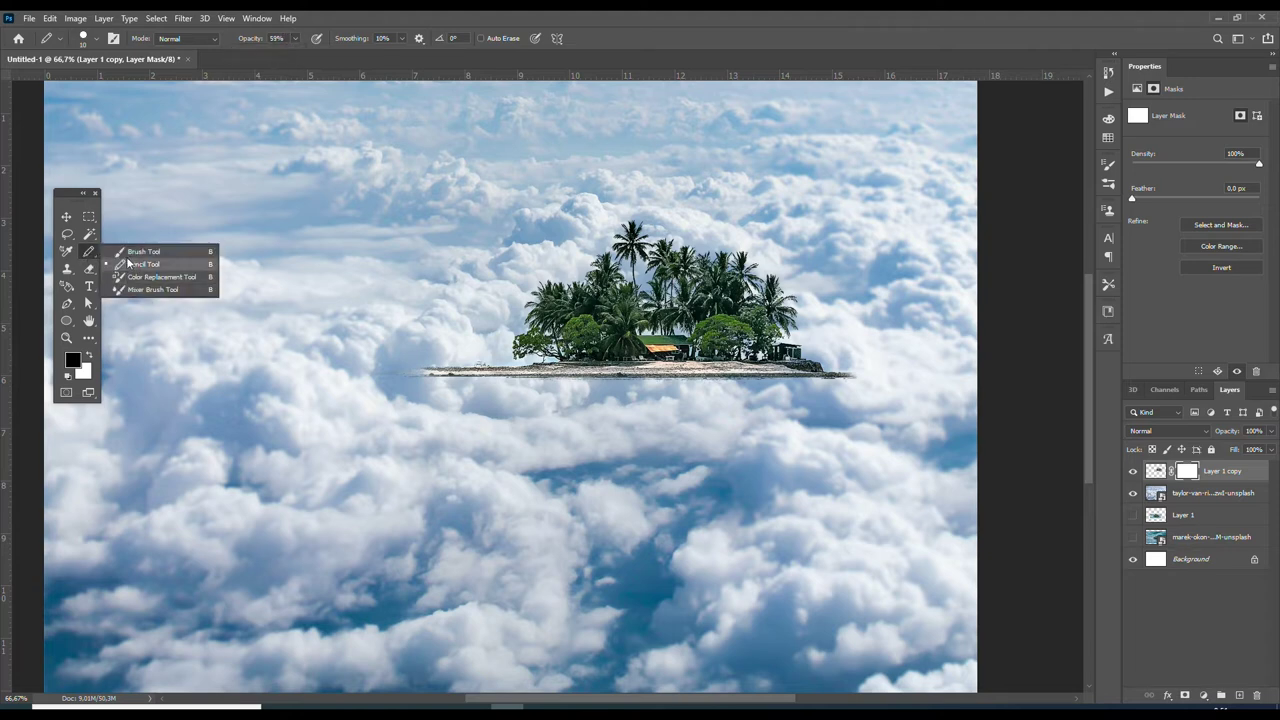
pyautogui.click(140, 257)
pyautogui.click(96, 39)
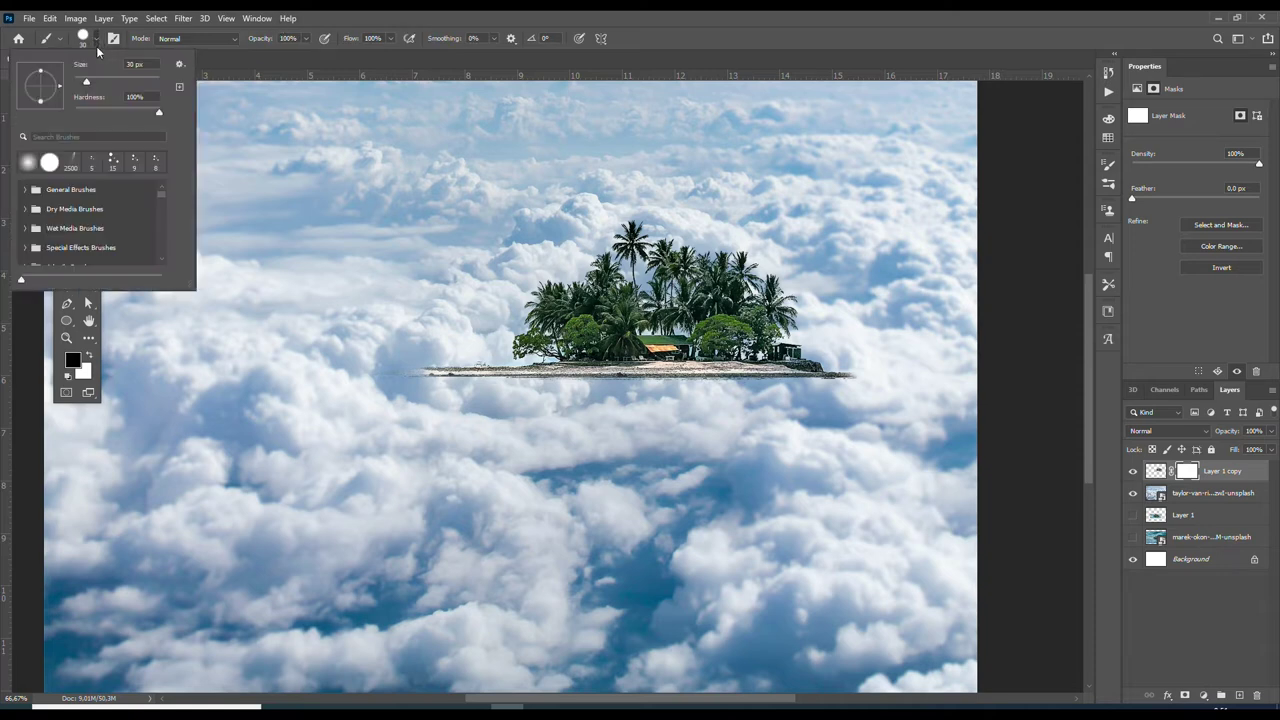
pyautogui.moveTo(305, 43); pyautogui.dragTo(299, 58)
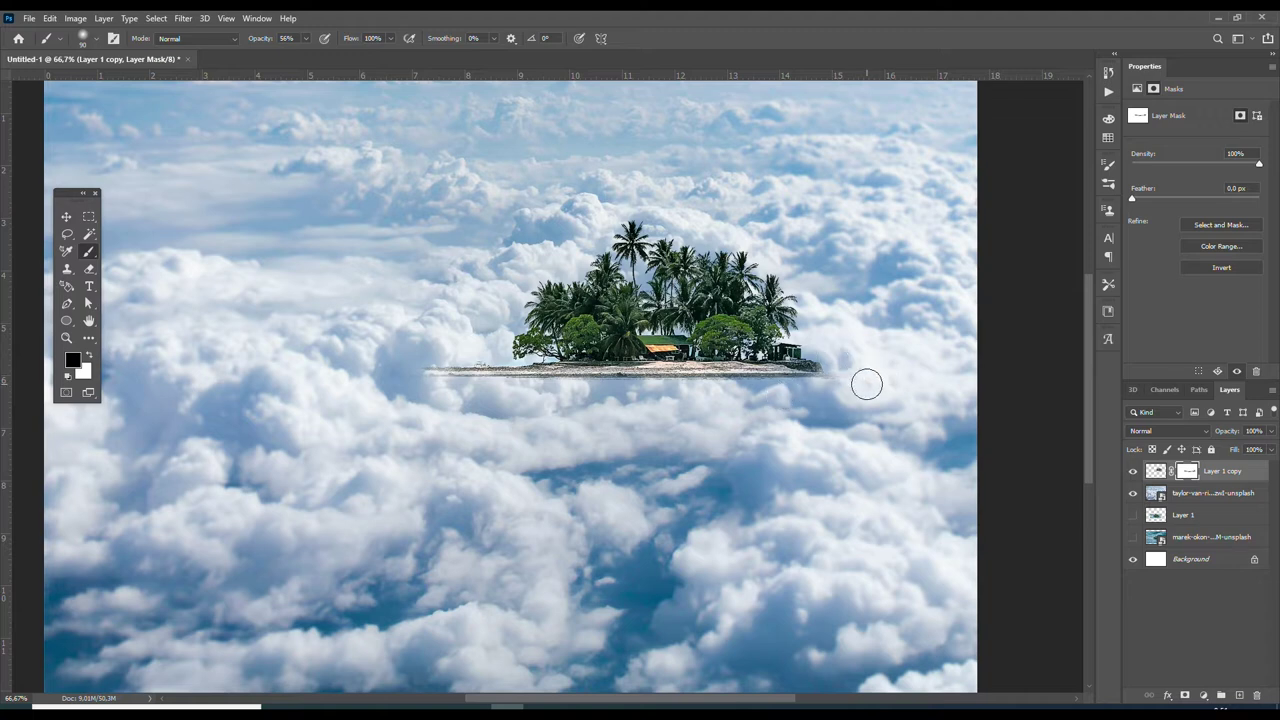
# Paint the mask along the island's underside to fade it into the clouds
pyautogui.moveTo(679, 395); pyautogui.dragTo(814, 390)
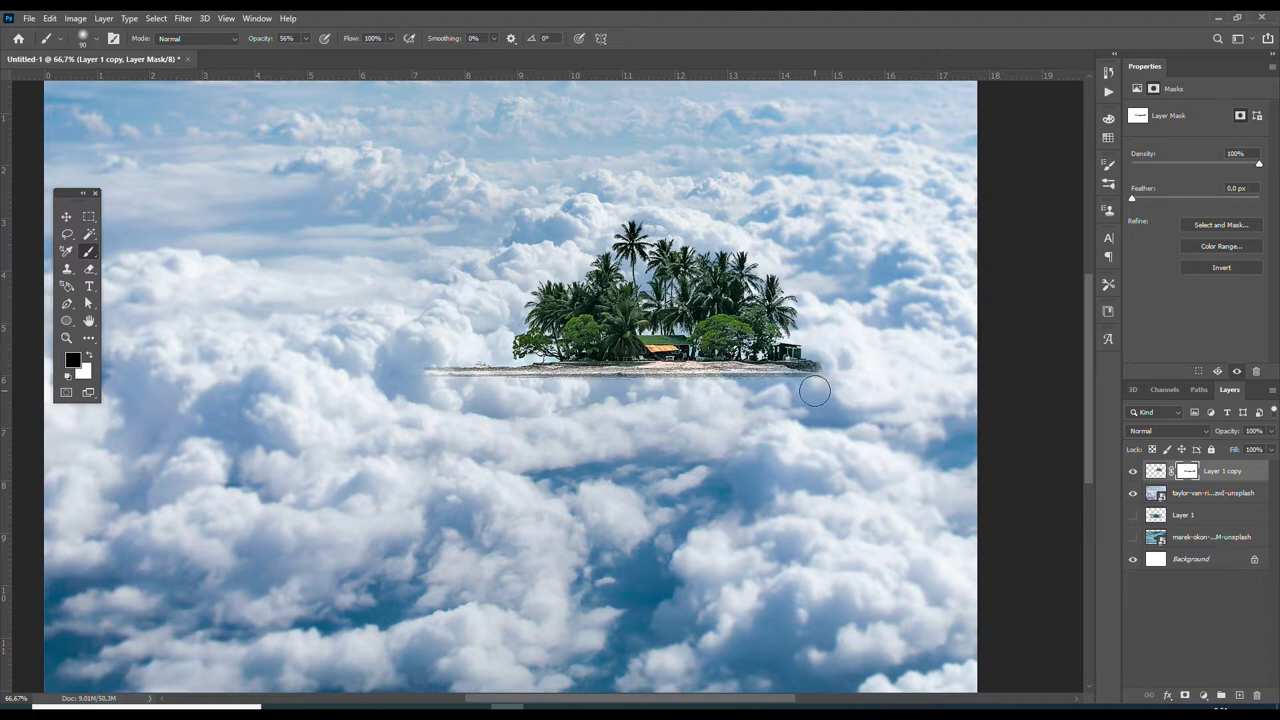
pyautogui.moveTo(451, 388); pyautogui.dragTo(716, 395)
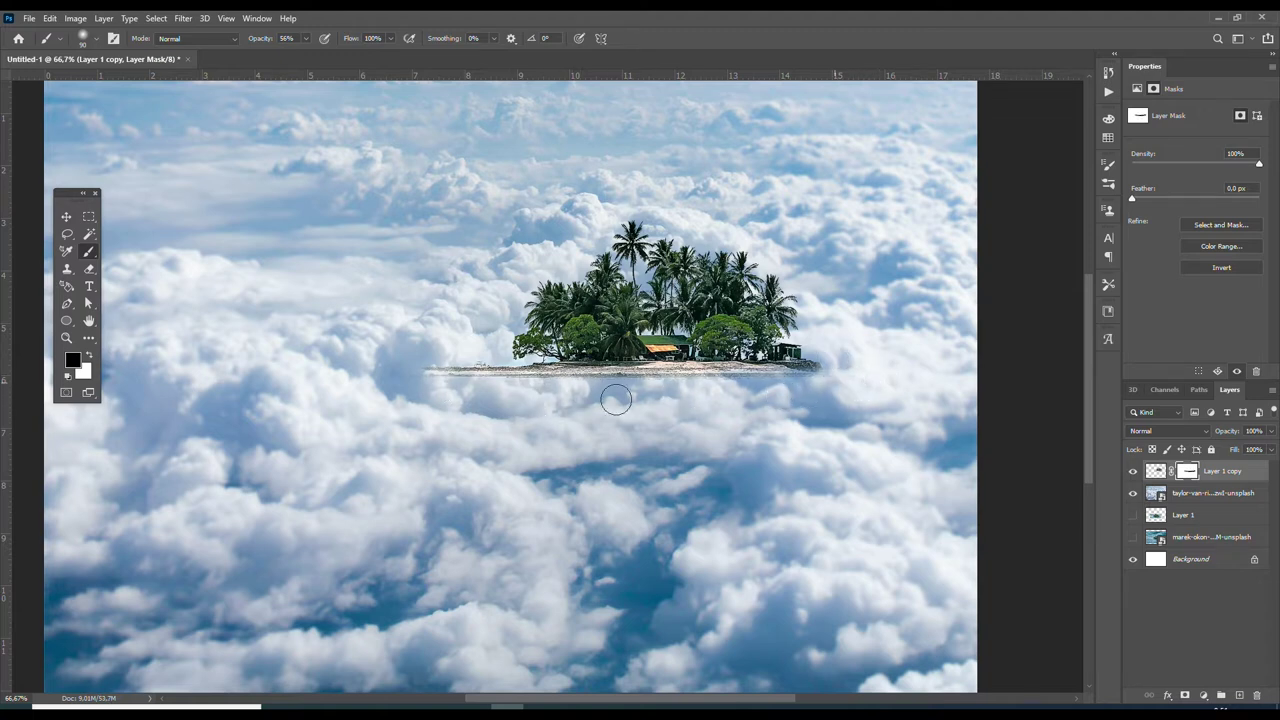
pyautogui.moveTo(427, 384); pyautogui.dragTo(788, 387)
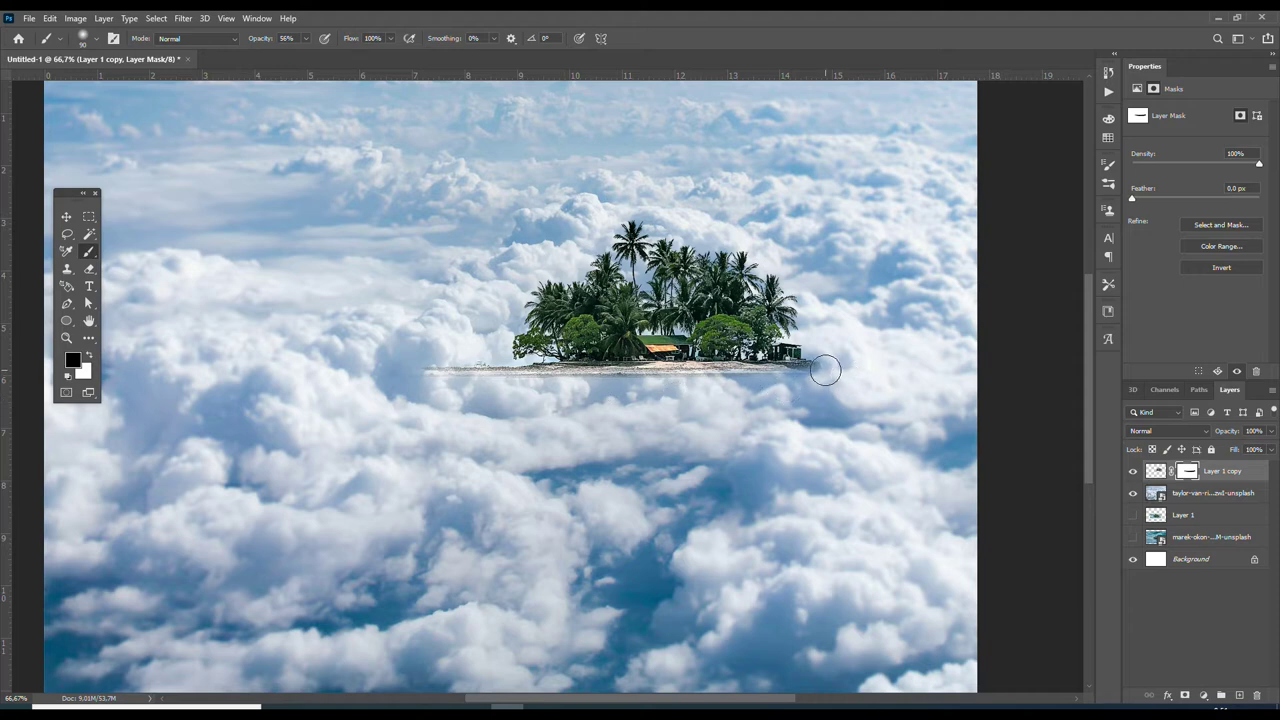
pyautogui.moveTo(507, 393)
pyautogui.mouseDown()
pyautogui.moveTo(827, 384)
pyautogui.moveTo(437, 380)
pyautogui.mouseUp()
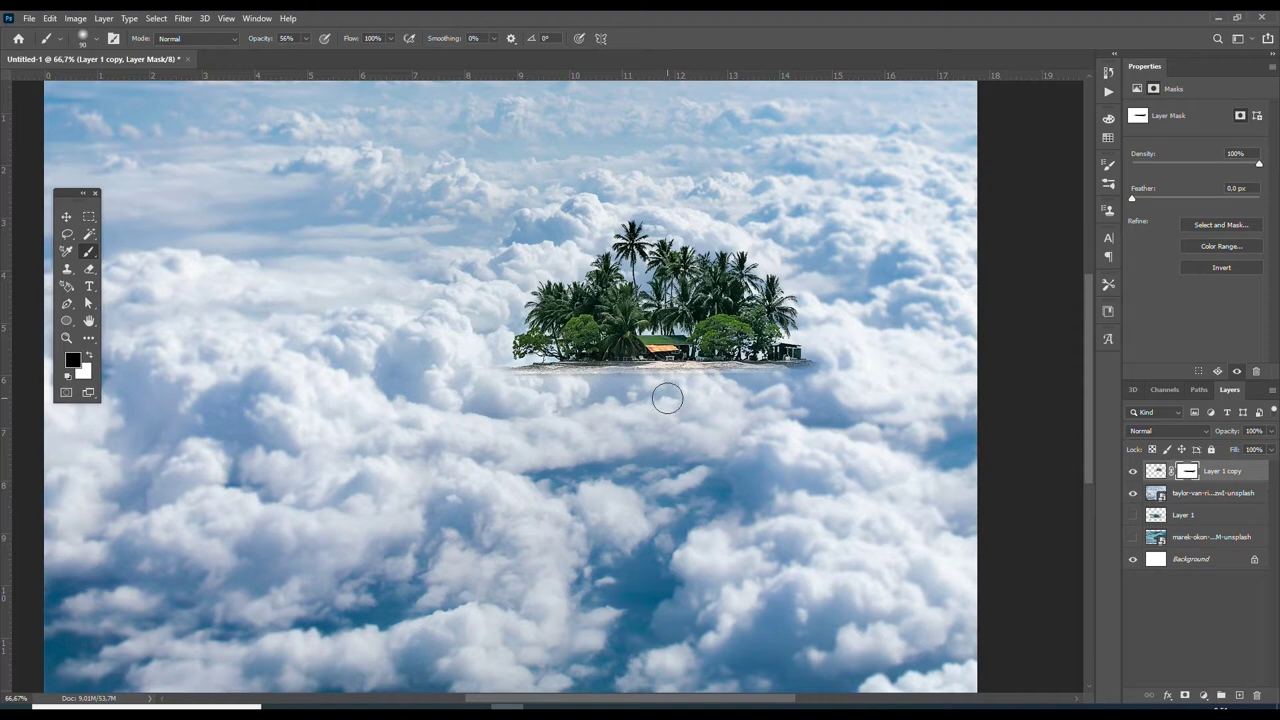
# Zoom and pan to check the softened lower edge with the island centred
pyautogui.hotkey('ctrl', '-')
pyautogui.hotkey('ctrl', '-')
pyautogui.hotkey('ctrl', '-')
pyautogui.hotkey('ctrl', '+')
pyautogui.hotkey('ctrl', '+')
pyautogui.hotkey('ctrl', '+')
pyautogui.hotkey('ctrl', '-')
pyautogui.hotkey('ctrl', '-')
pyautogui.hotkey('ctrl', '+')
pyautogui.hotkey('ctrl', '+')
pyautogui.hotkey('ctrl', '-')
pyautogui.hotkey('ctrl', '+')
pyautogui.hotkey('ctrl', '+')
pyautogui.moveTo(573, 451)
pyautogui.mouseDown()
pyautogui.moveTo(603, 274)
pyautogui.moveTo(517, 506)
pyautogui.moveTo(582, 420)
pyautogui.mouseUp()
pyautogui.moveTo(929, 342); pyautogui.dragTo(759, 359)
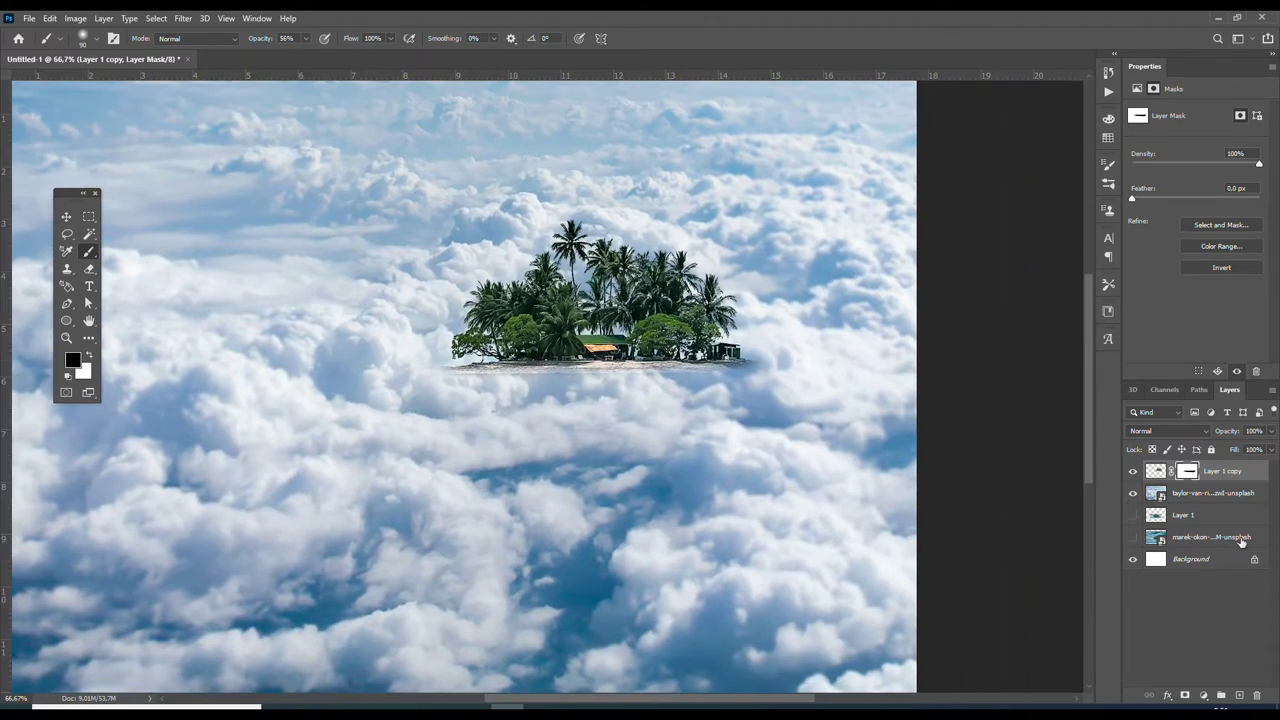
pyautogui.click(1203, 695)
# Add a Curves adjustment with a dark blue sampled from the clouds as shadow colour
pyautogui.click(1215, 531)
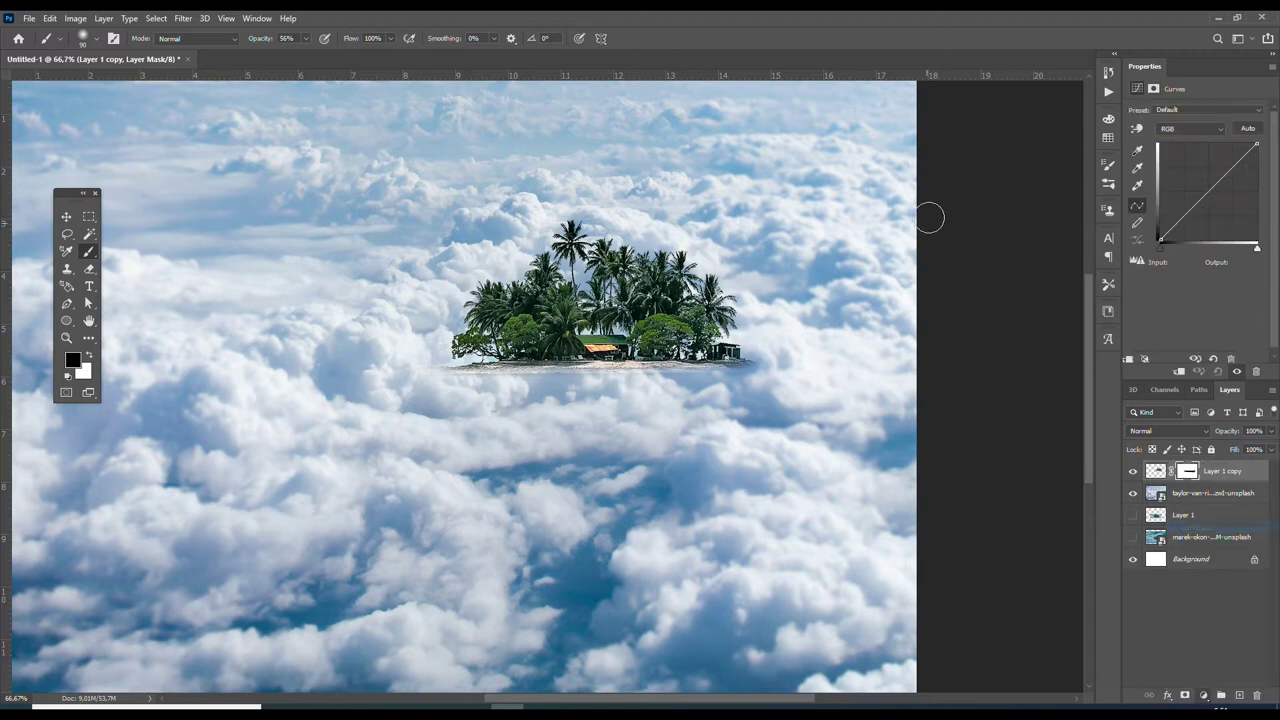
pyautogui.doubleClick(1137, 151)
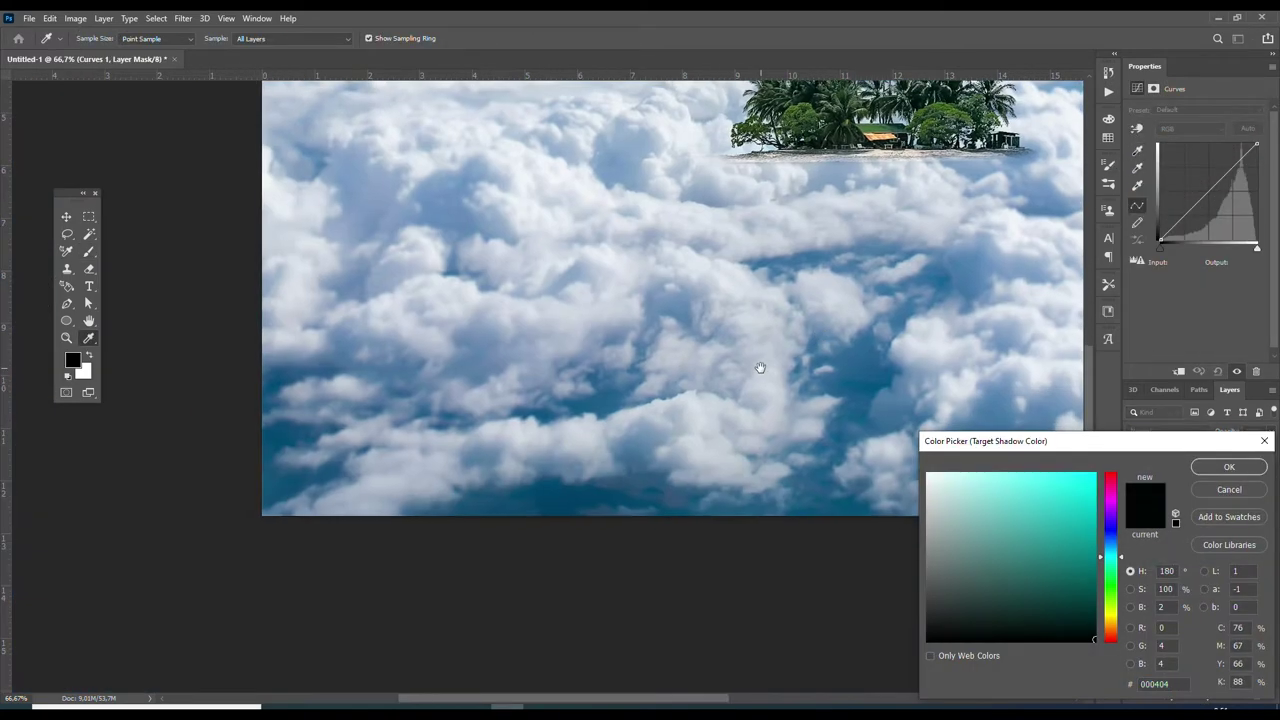
pyautogui.moveTo(537, 590); pyautogui.dragTo(677, 449)
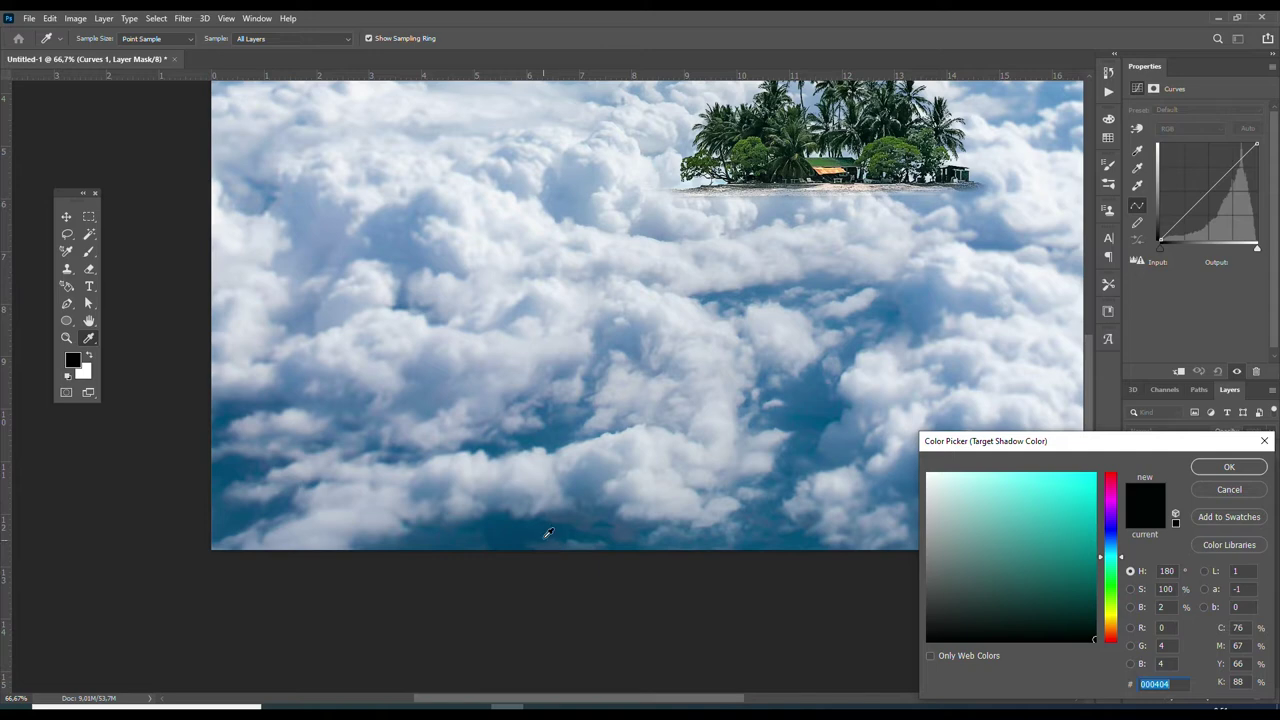
pyautogui.click(648, 493)
pyautogui.moveTo(776, 369); pyautogui.dragTo(660, 407)
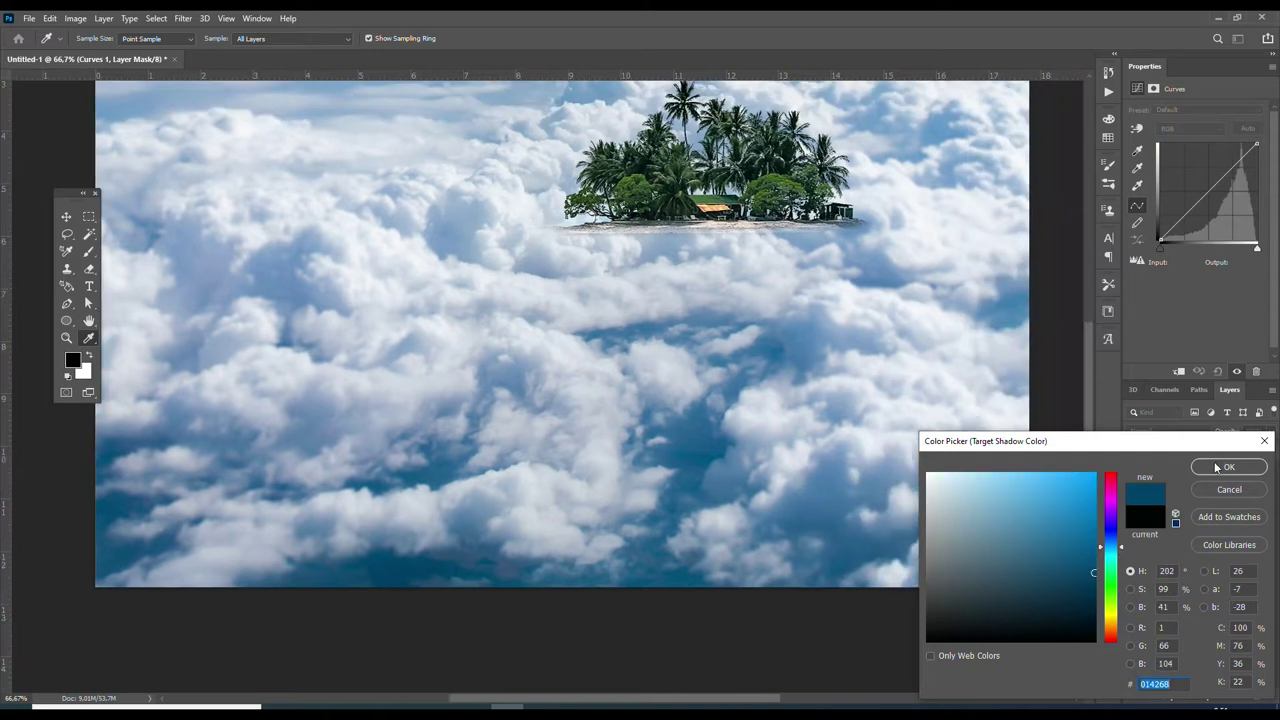
pyautogui.click(1217, 467)
pyautogui.click(578, 271)
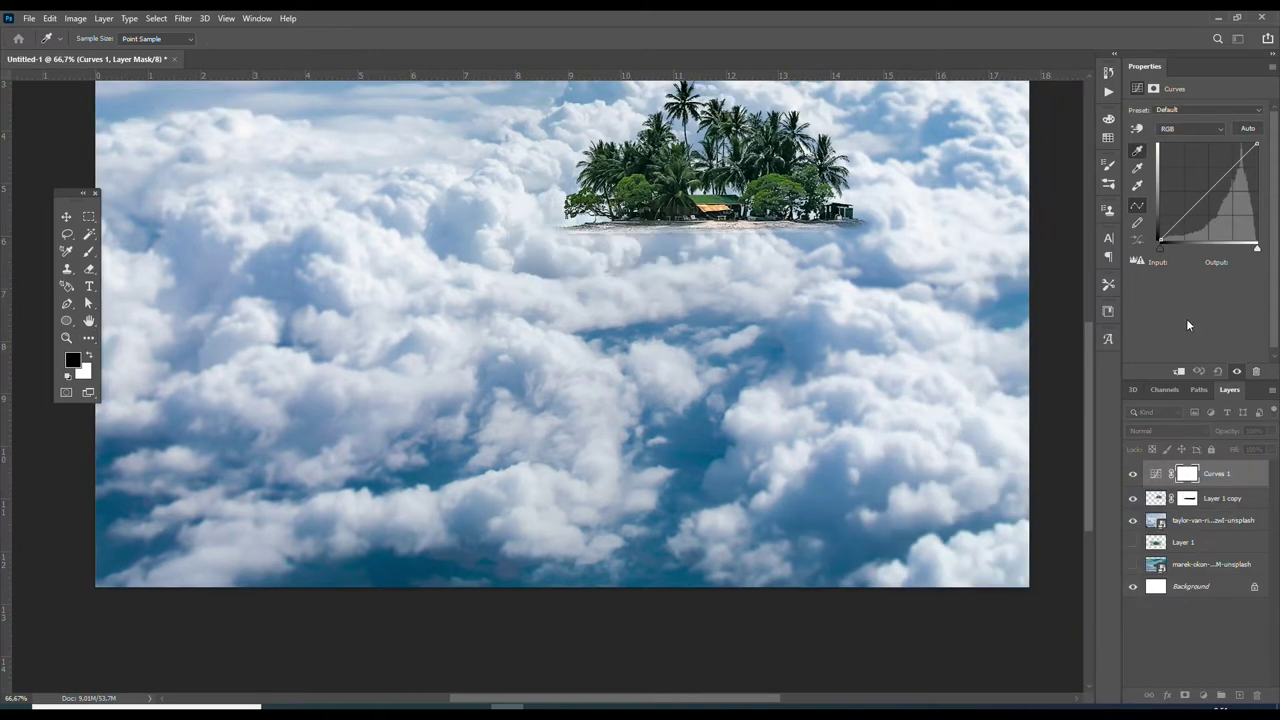
# Clip the Curves to the island layer and set its black point from a dark shadow
pyautogui.click(1180, 372)
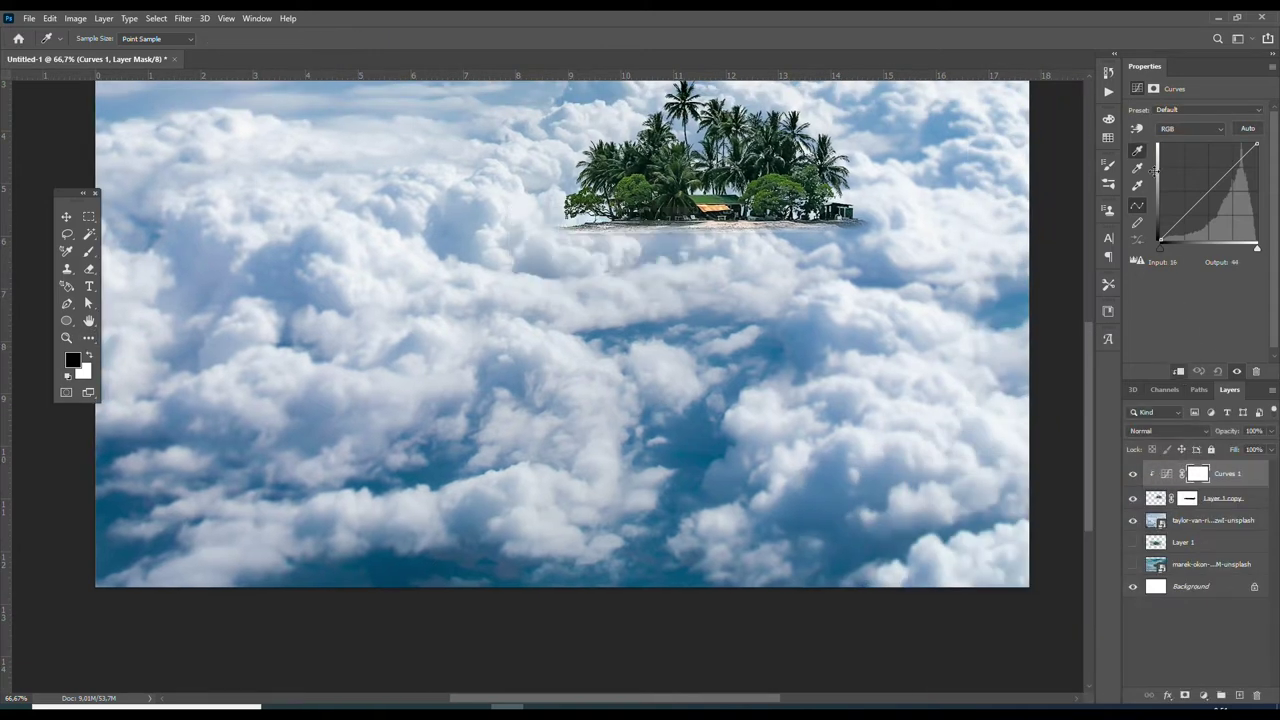
pyautogui.click(1166, 478)
pyautogui.click(1136, 151)
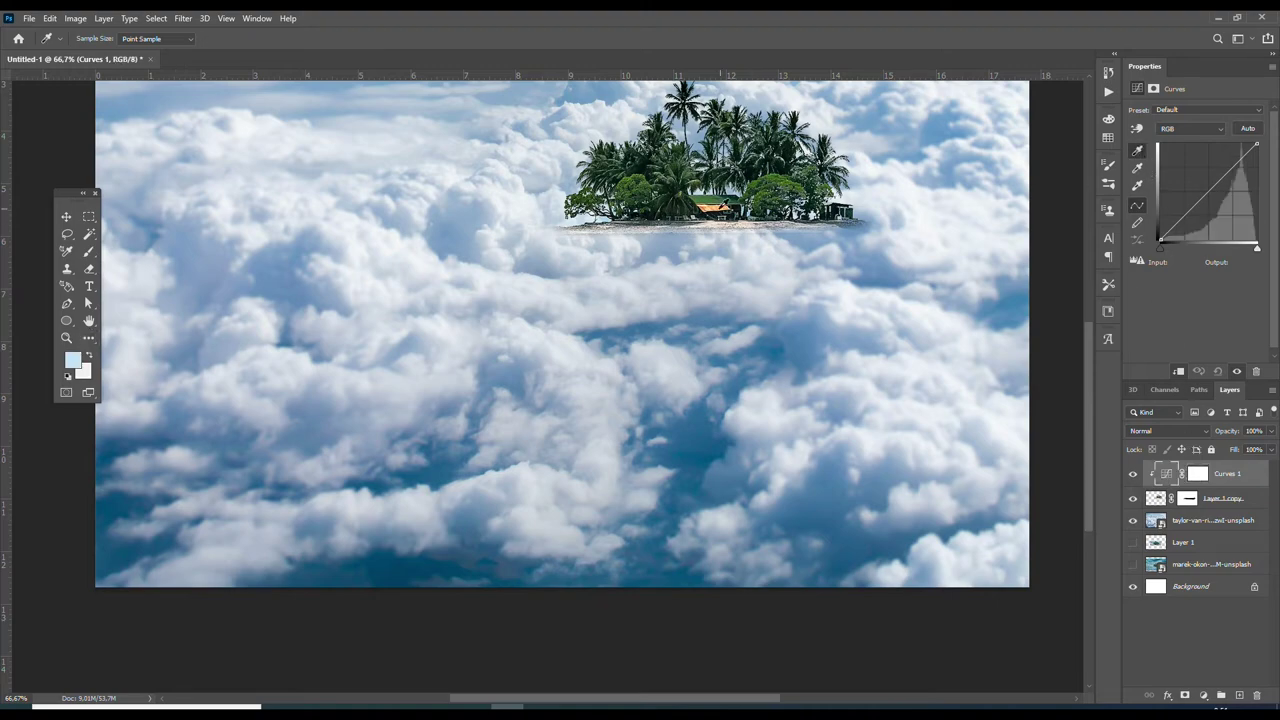
pyautogui.press('z')
pyautogui.moveTo(706, 214); pyautogui.dragTo(900, 214)
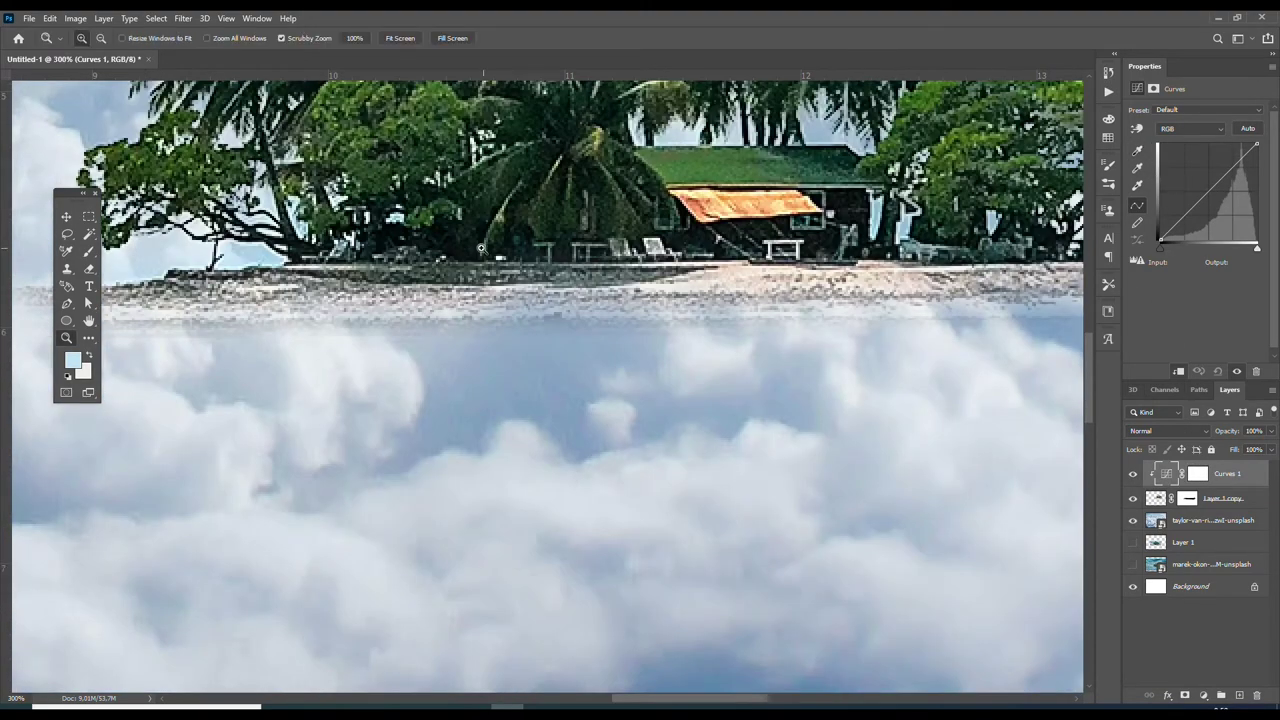
pyautogui.click(1136, 151)
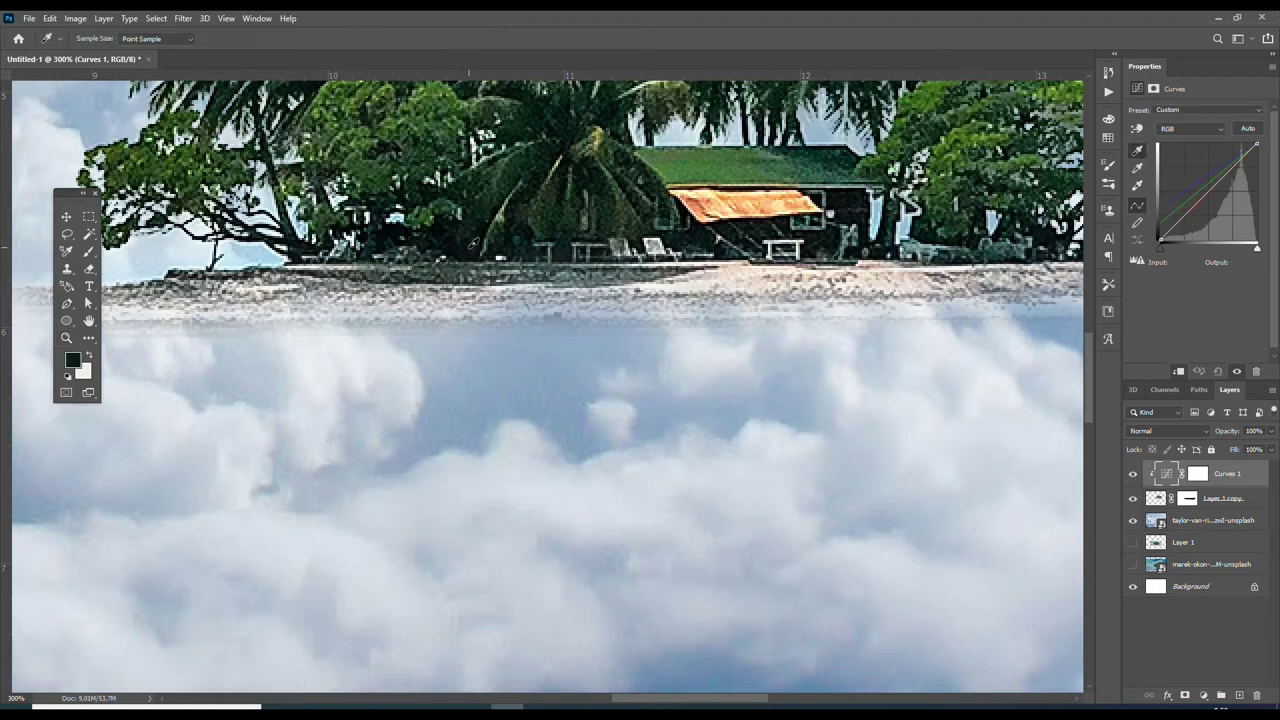
pyautogui.click(470, 245)
# Lower the Curves layer opacity to 57% and check the whole composite
pyautogui.hotkey('ctrl', '0')
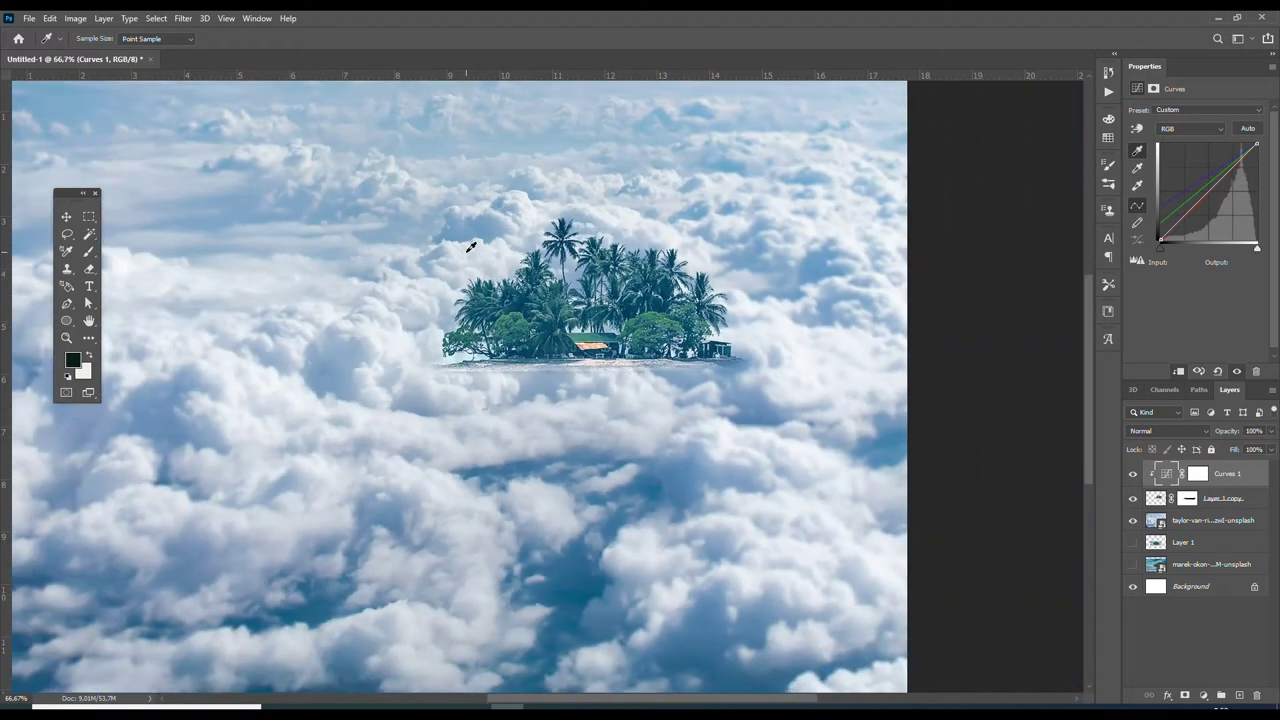
pyautogui.hotkey('ctrl', '-')
pyautogui.hotkey('ctrl', '+')
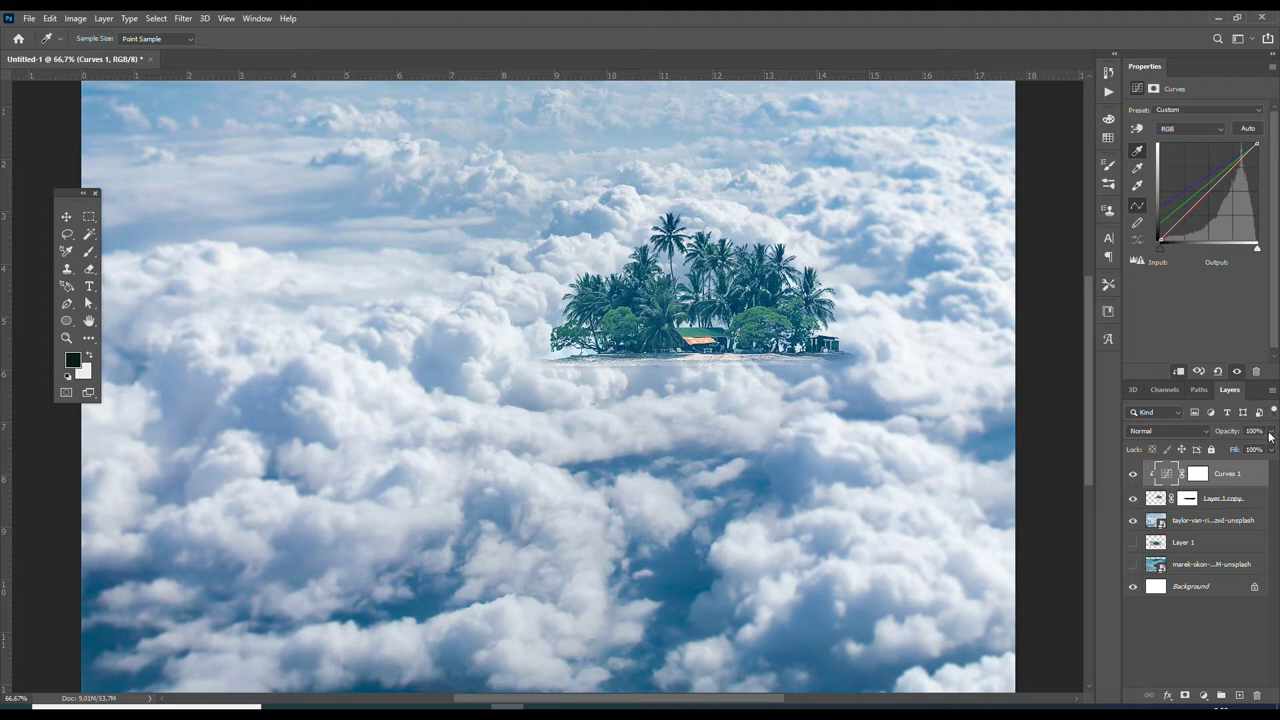
pyautogui.click(1272, 432)
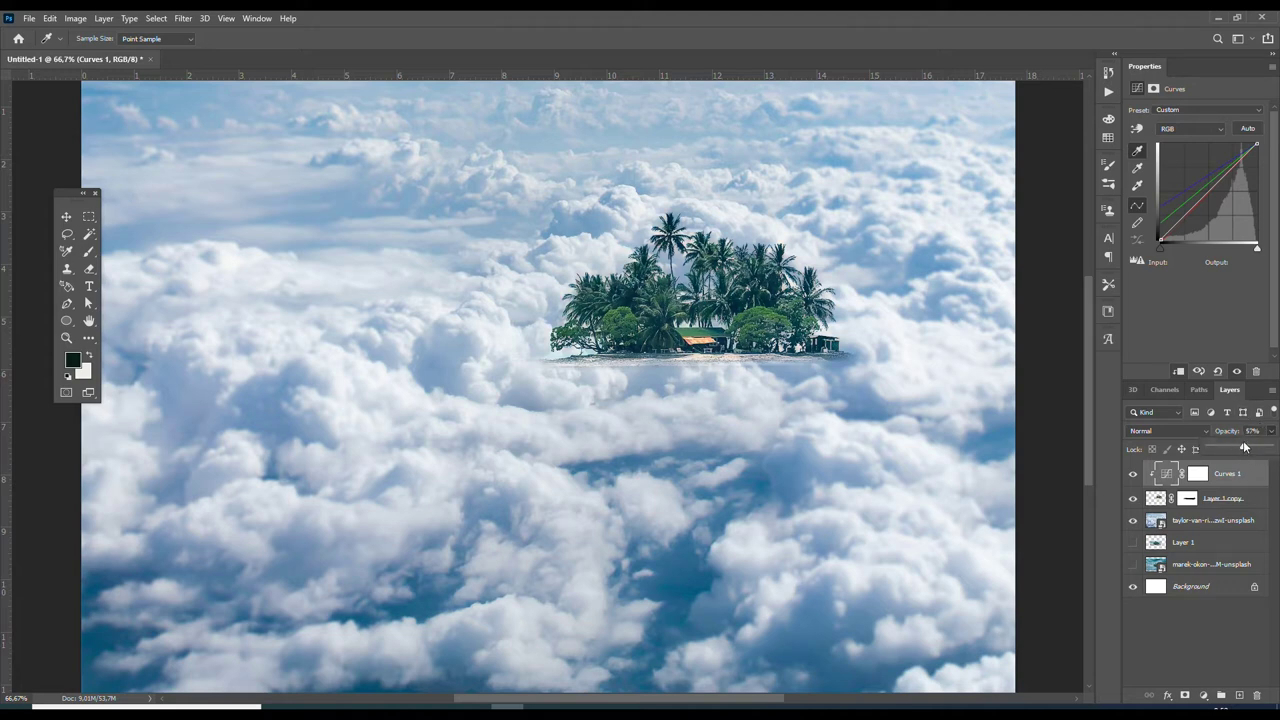
pyautogui.hotkey('ctrl', '-')
pyautogui.hotkey('ctrl', '-')
pyautogui.hotkey('ctrl', '+')
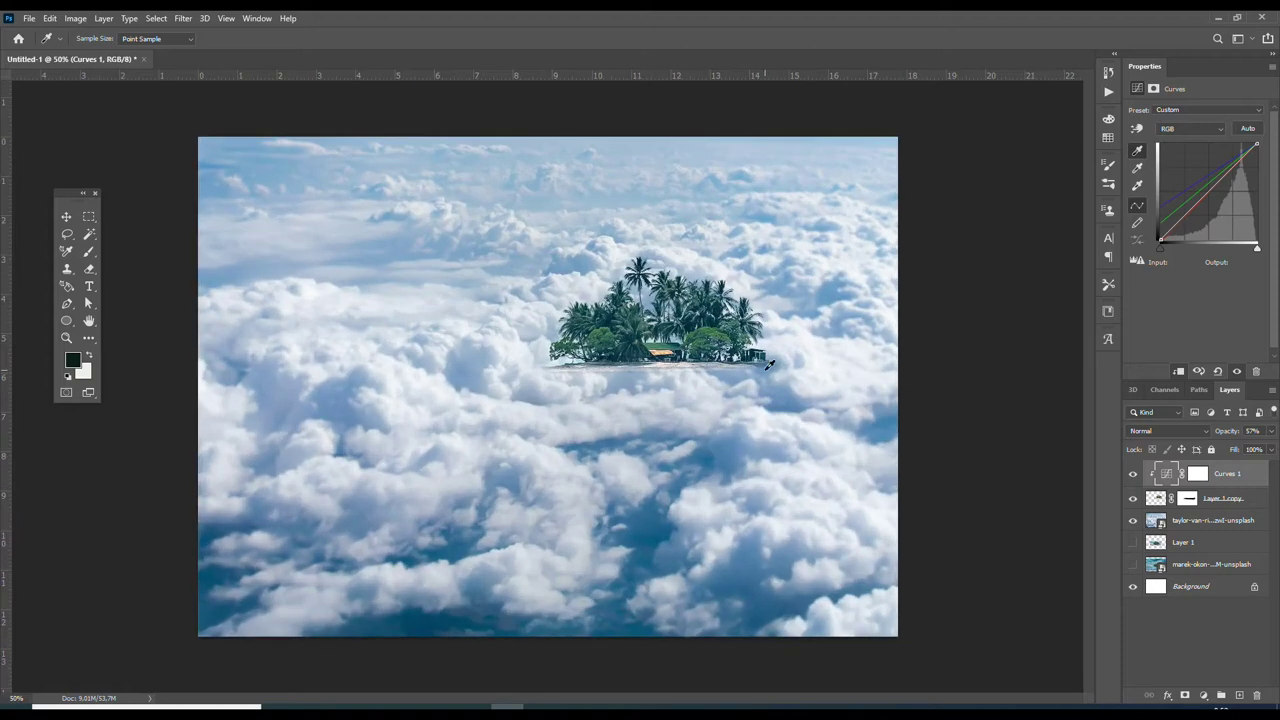
# Try shifting and mirroring the clouds and moving the island, then undo every change
pyautogui.click(67, 218)
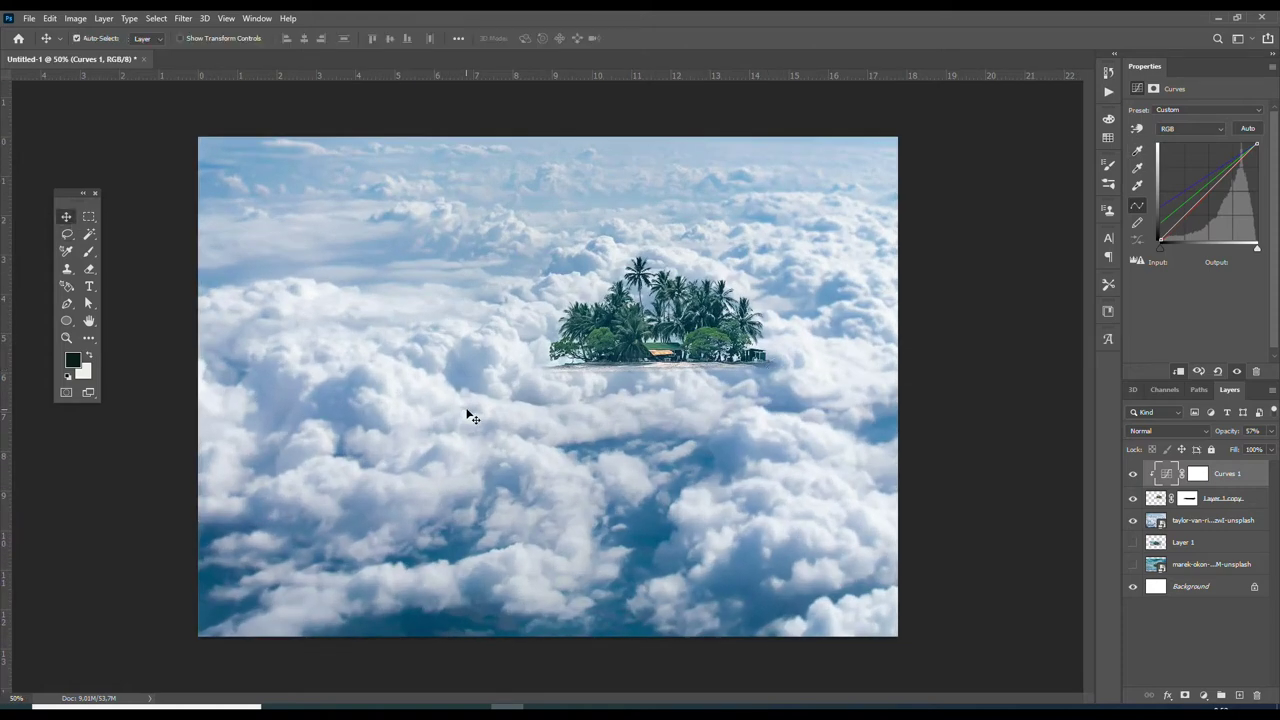
pyautogui.moveTo(439, 428); pyautogui.dragTo(468, 446)
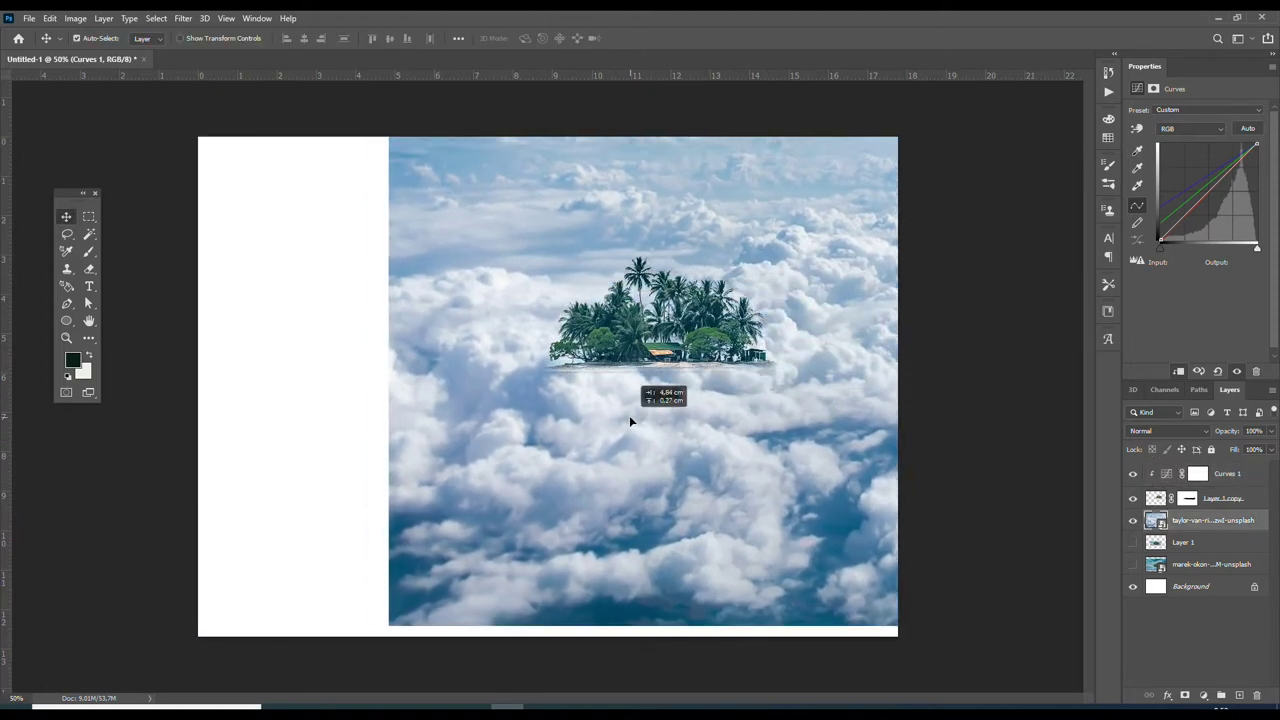
pyautogui.hotkey('ctrl', 'z')
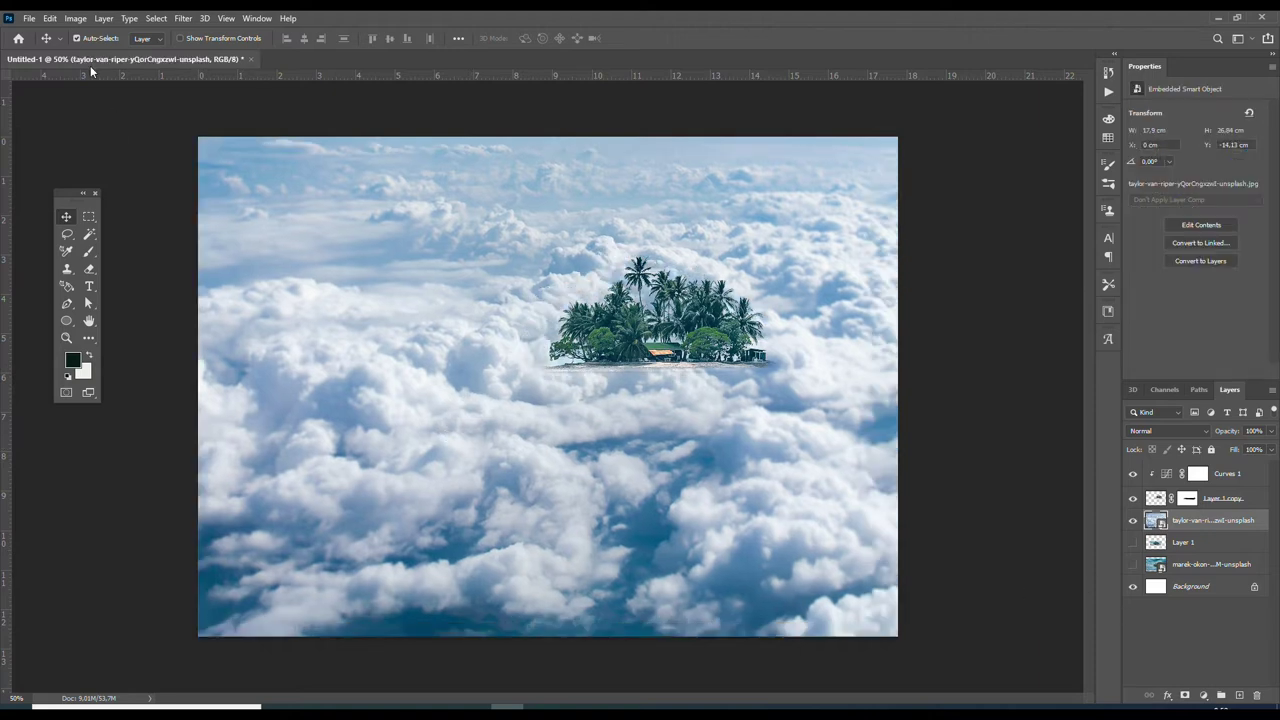
pyautogui.click(50, 19)
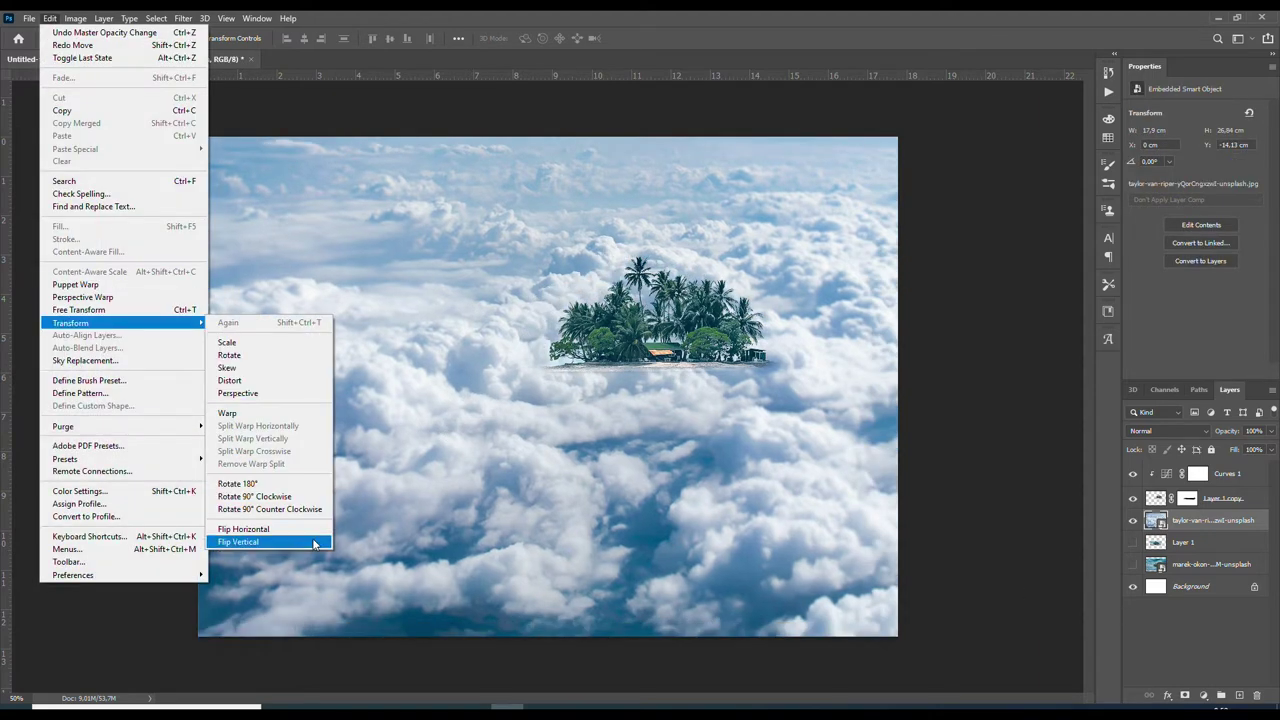
pyautogui.click(292, 533)
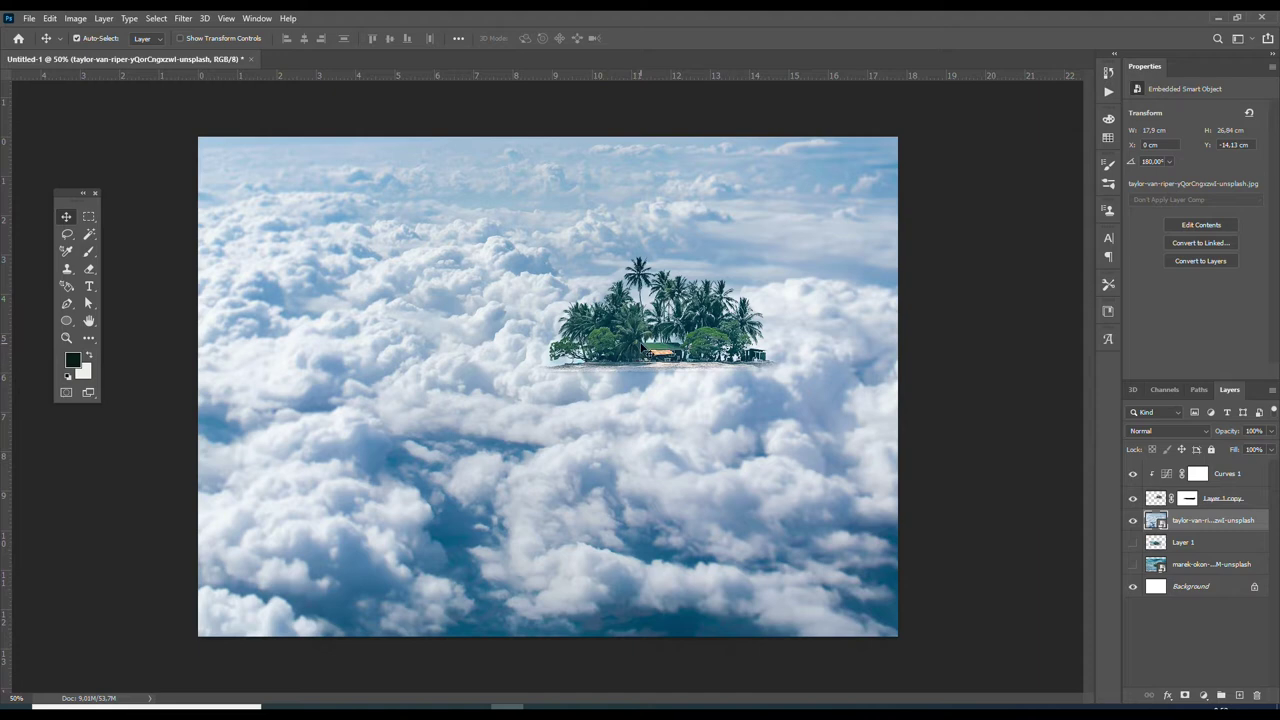
pyautogui.moveTo(720, 374); pyautogui.dragTo(543, 366)
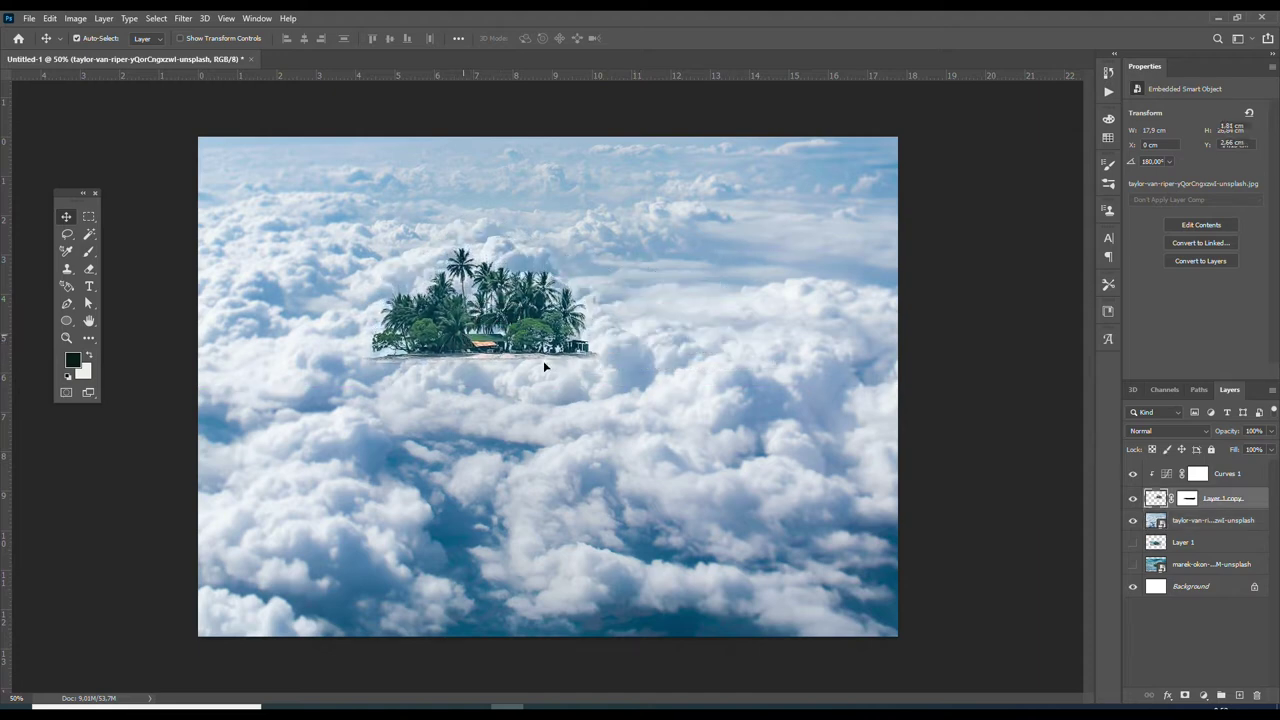
pyautogui.hotkey('ctrl', 'z')
pyautogui.press('z')
pyautogui.hotkey('ctrl', 'z')
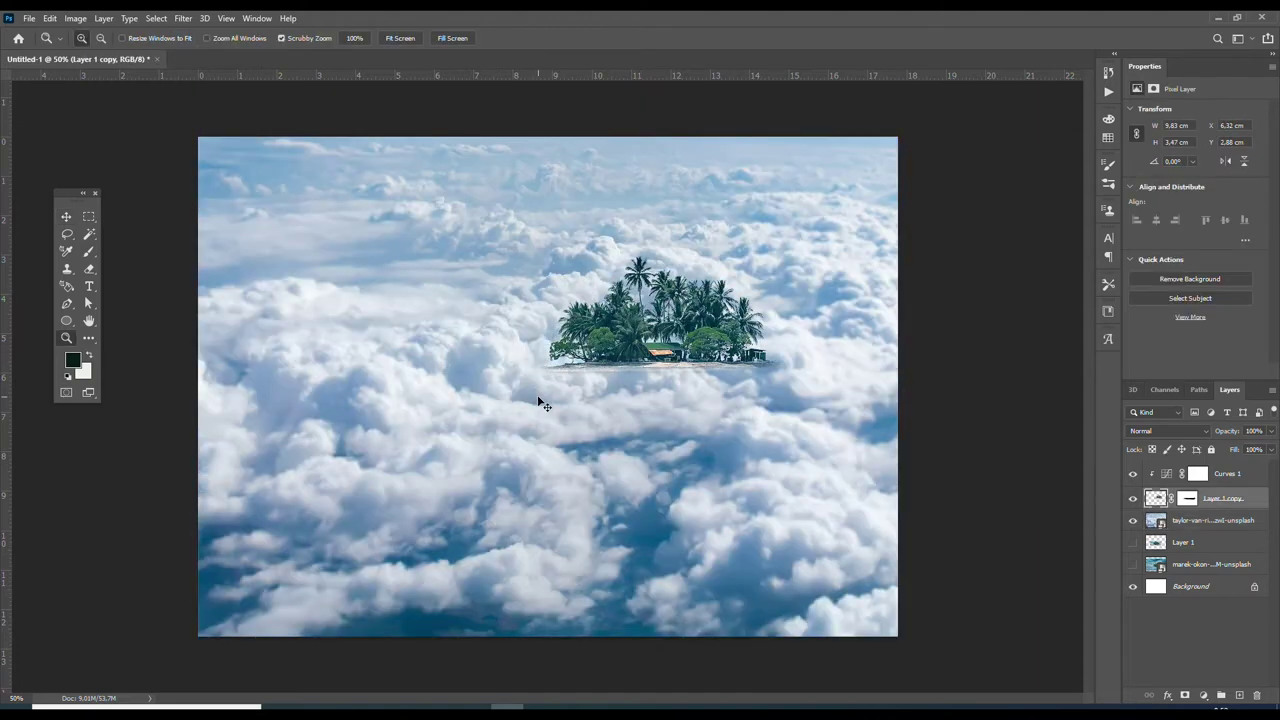
# Select the tall ship PNG in the maximized source-image folder and drag it toward the composite
pyautogui.hotkey('alt', 'Tab')
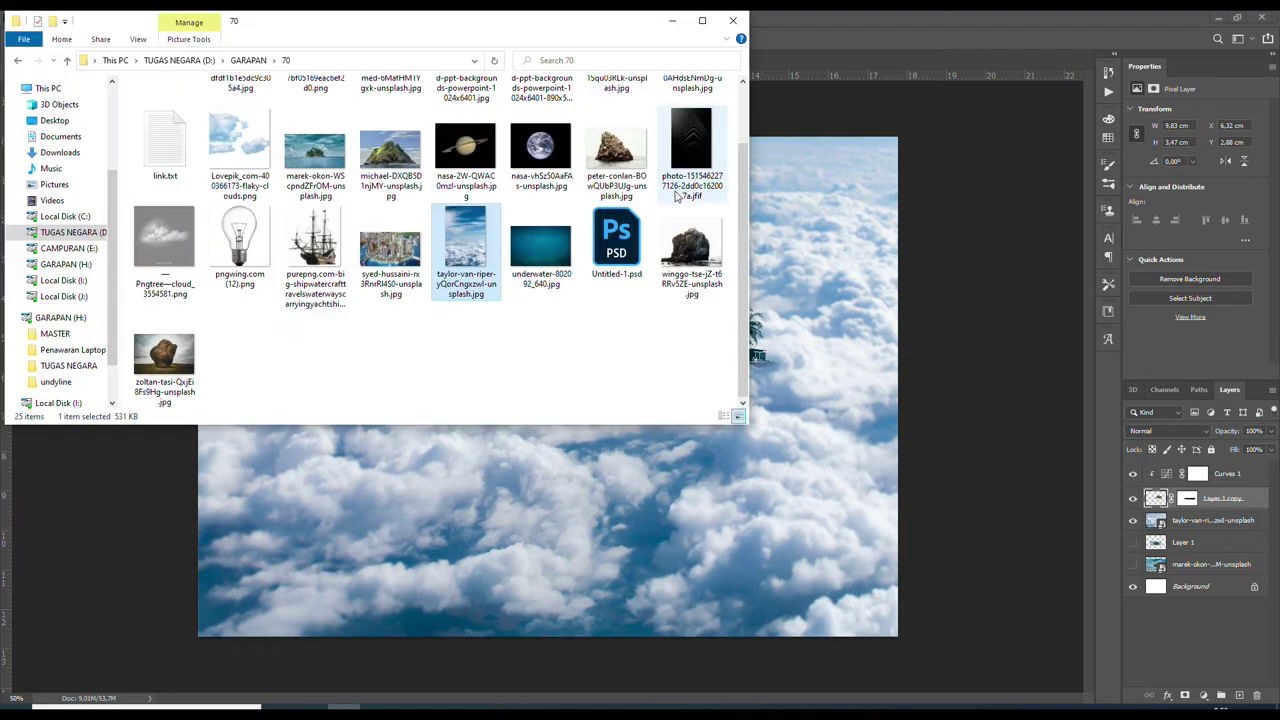
pyautogui.click(702, 21)
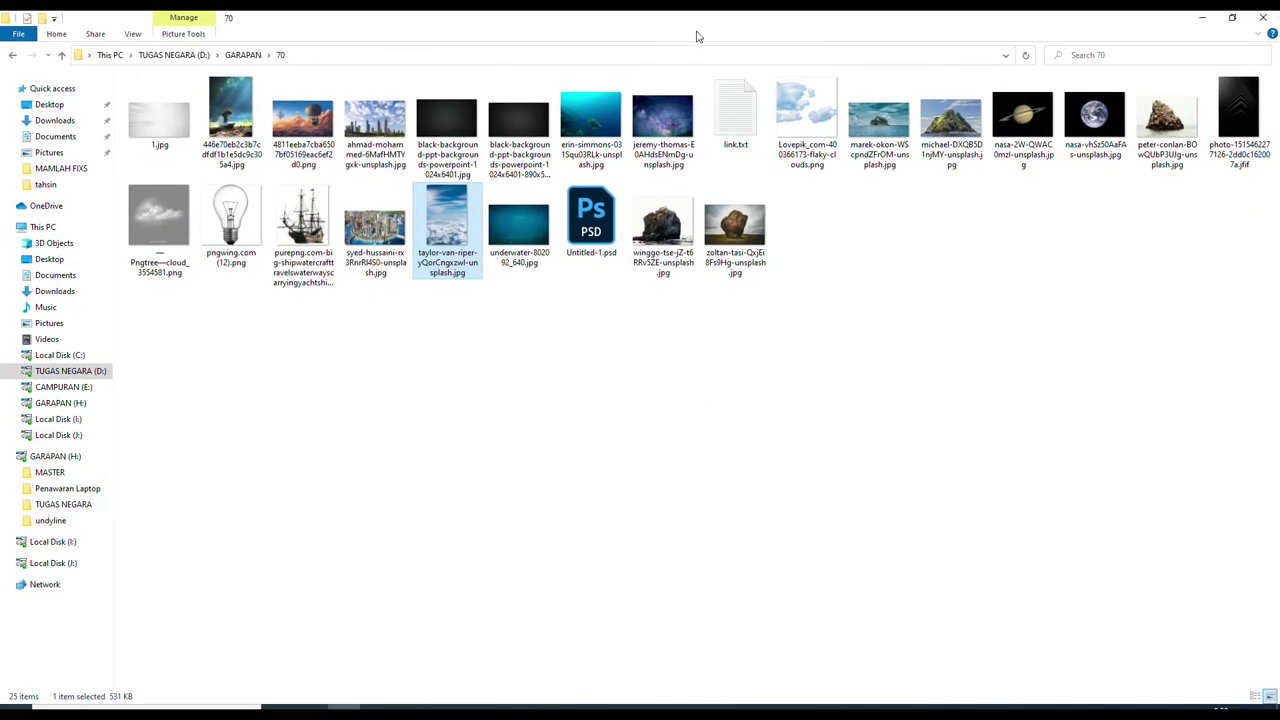
pyautogui.click(817, 420)
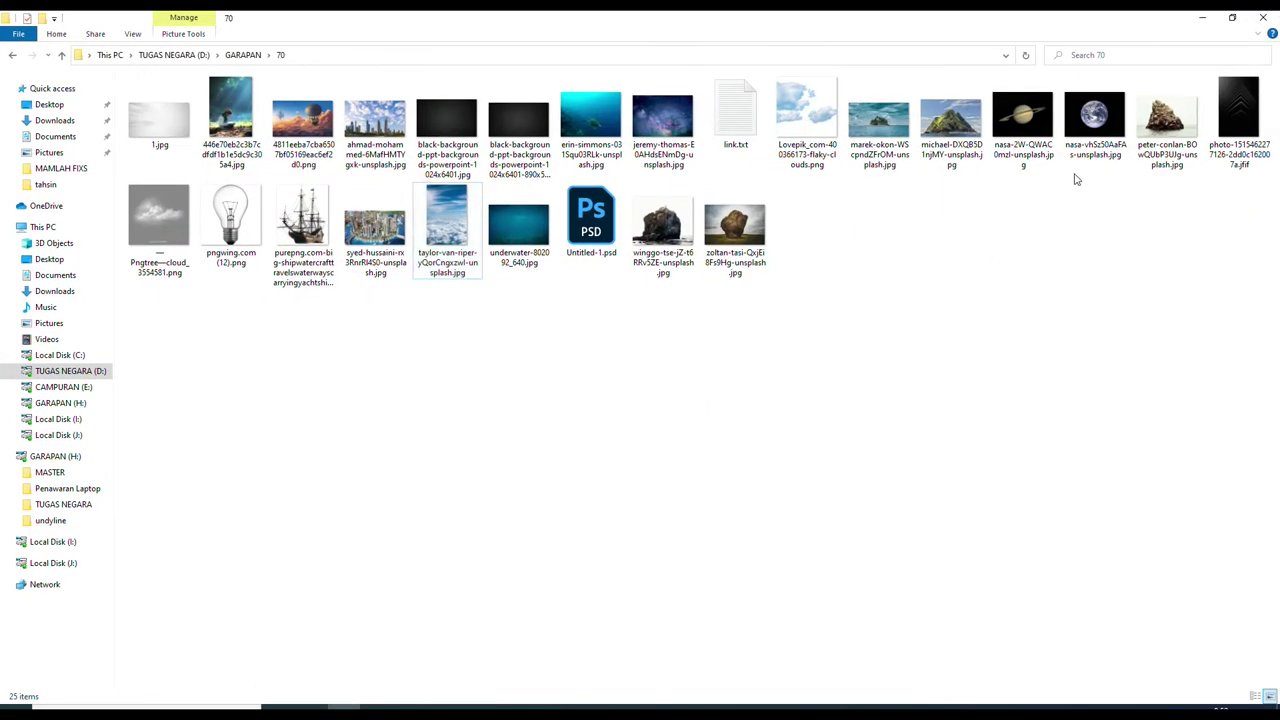
pyautogui.click(320, 240)
pyautogui.moveTo(330, 254)
pyautogui.mouseDown()
pyautogui.moveTo(528, 655)
pyautogui.moveTo(594, 514)
pyautogui.mouseUp()
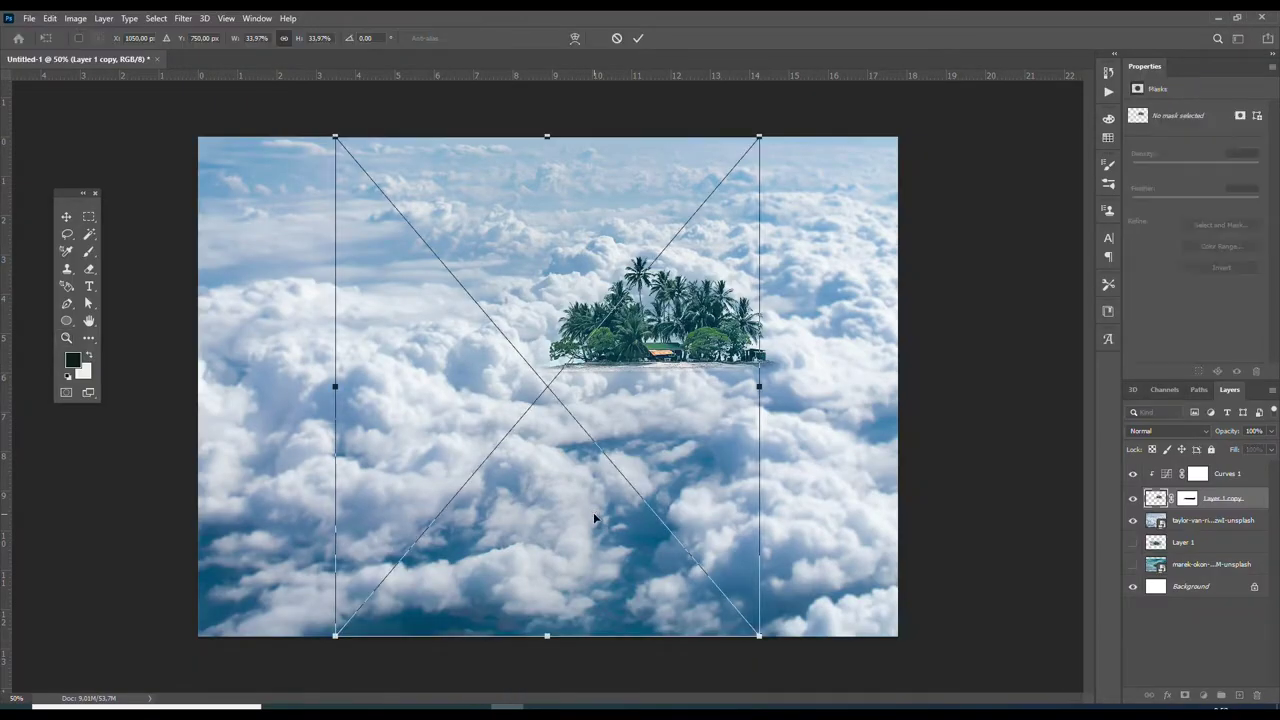
# Place the tall ship image above the island's Curves adjustment and commit it
pyautogui.press('Return')
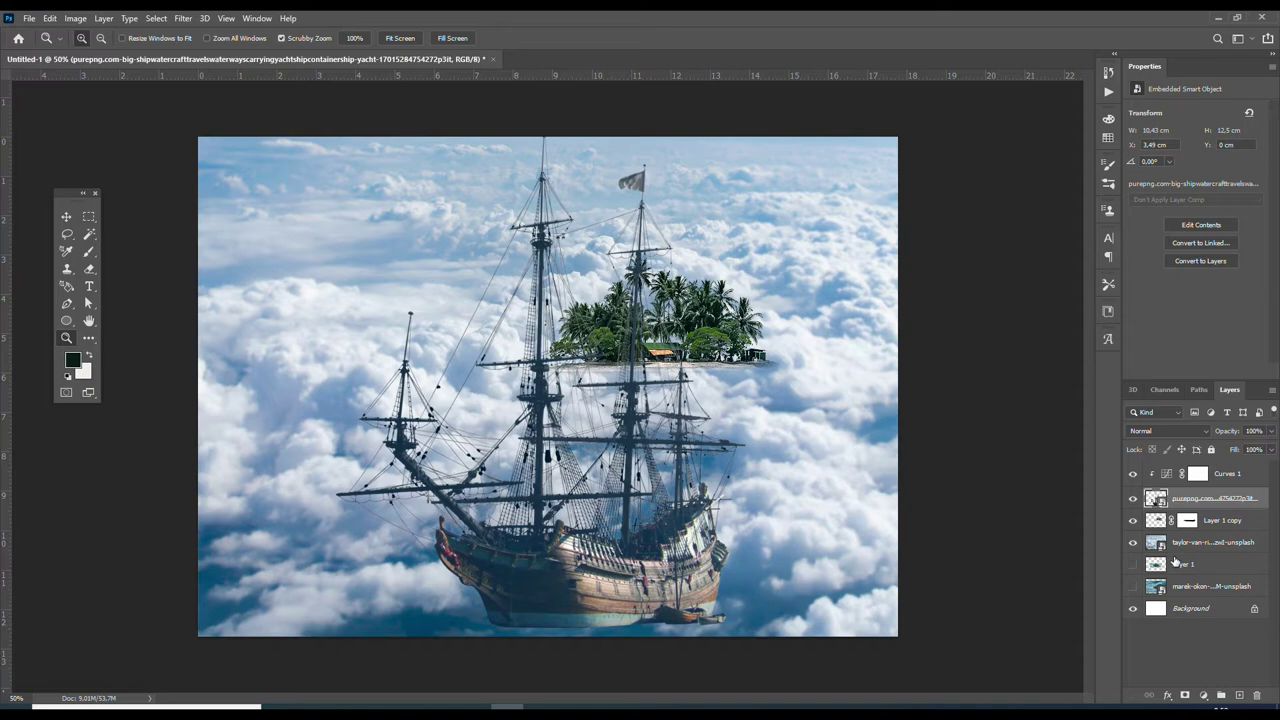
pyautogui.press('Delete')
pyautogui.click(1238, 474)
pyautogui.hotkey('alt', 'Tab')
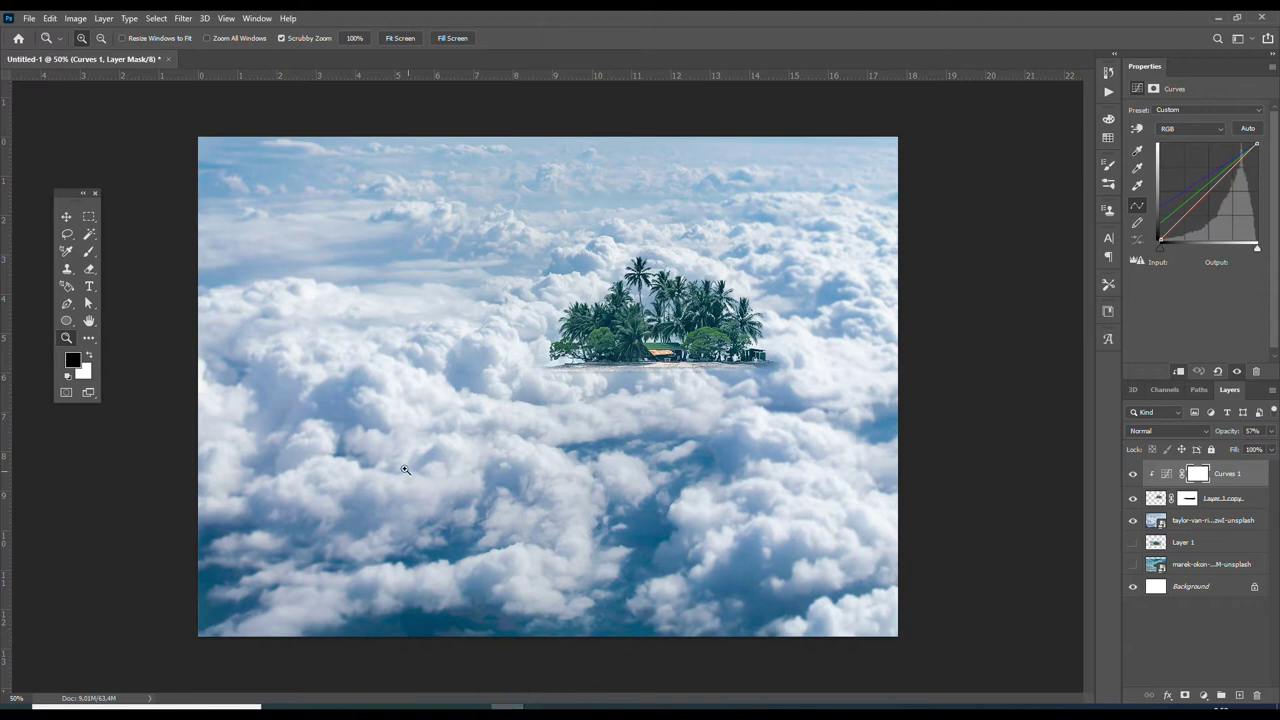
pyautogui.moveTo(303, 245); pyautogui.dragTo(403, 477)
pyautogui.press('Return')
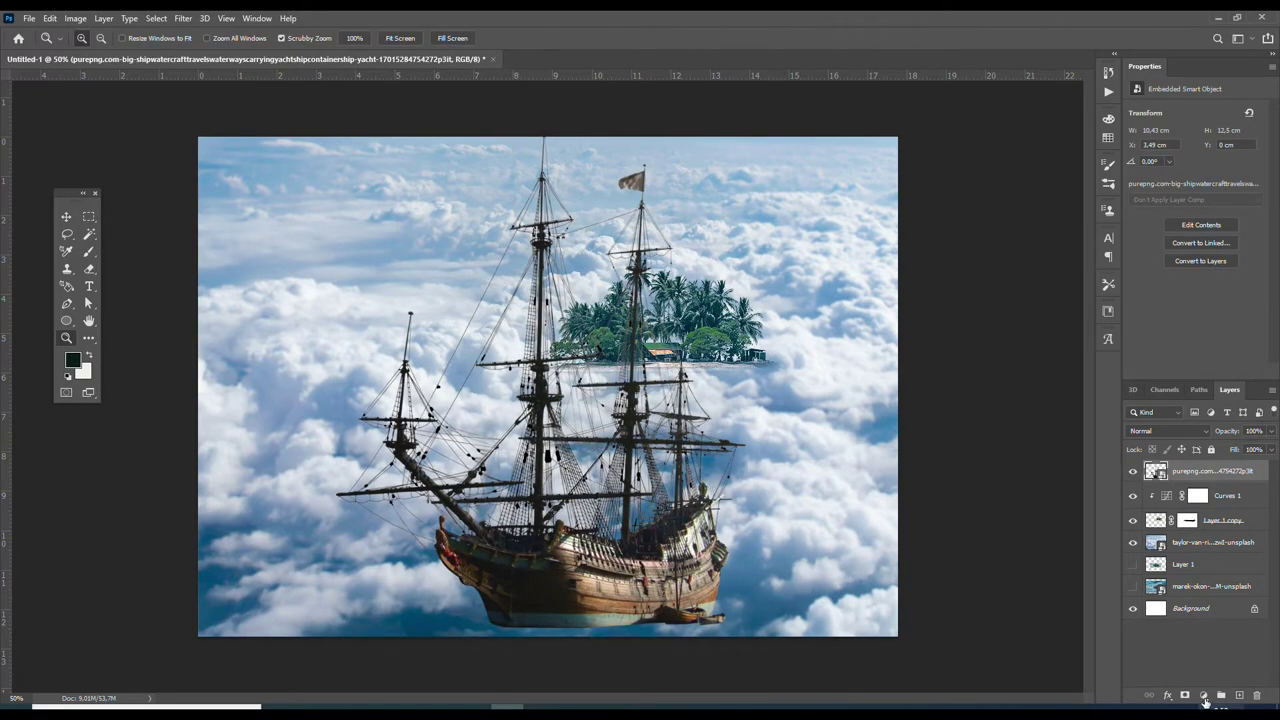
# Add a clipped Curves adjustment sampled from the ship for a blue tint at 50% opacity
pyautogui.click(1203, 695)
pyautogui.click(1210, 530)
pyautogui.click(1180, 371)
pyautogui.click(1137, 150)
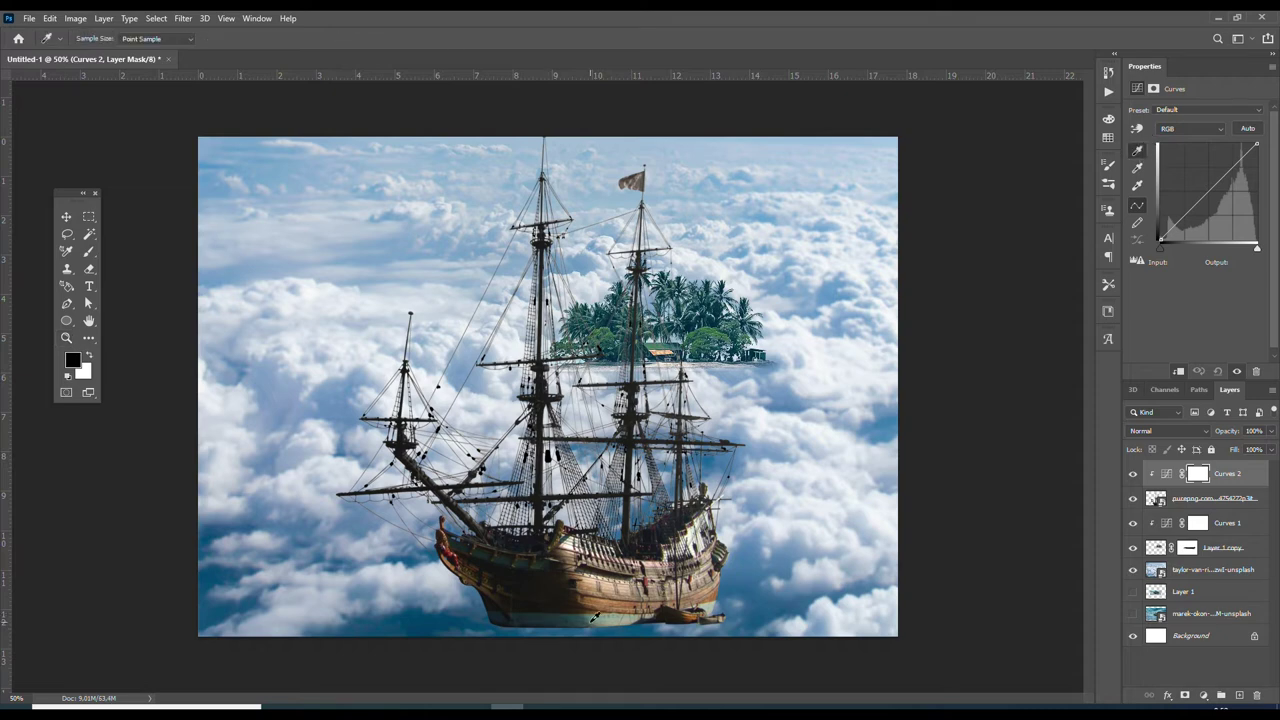
pyautogui.click(652, 536)
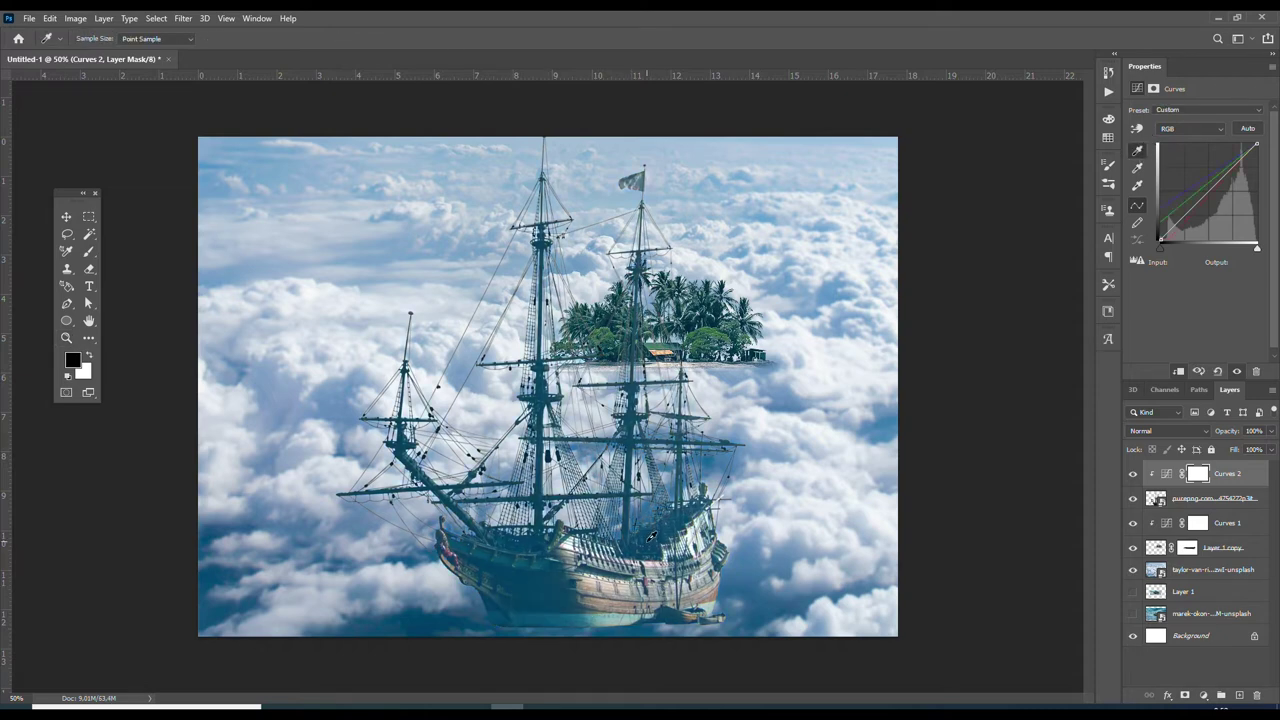
pyautogui.click(1271, 447)
pyautogui.moveTo(1251, 447); pyautogui.dragTo(1248, 447)
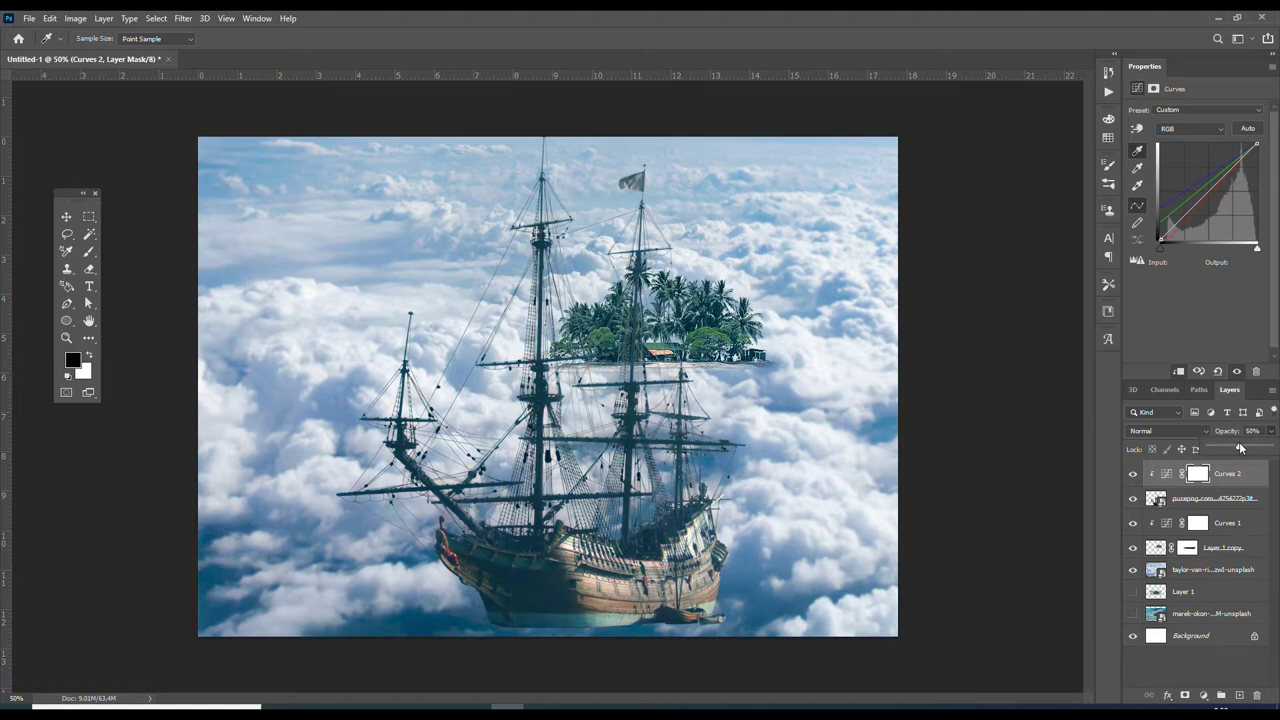
pyautogui.press('z')
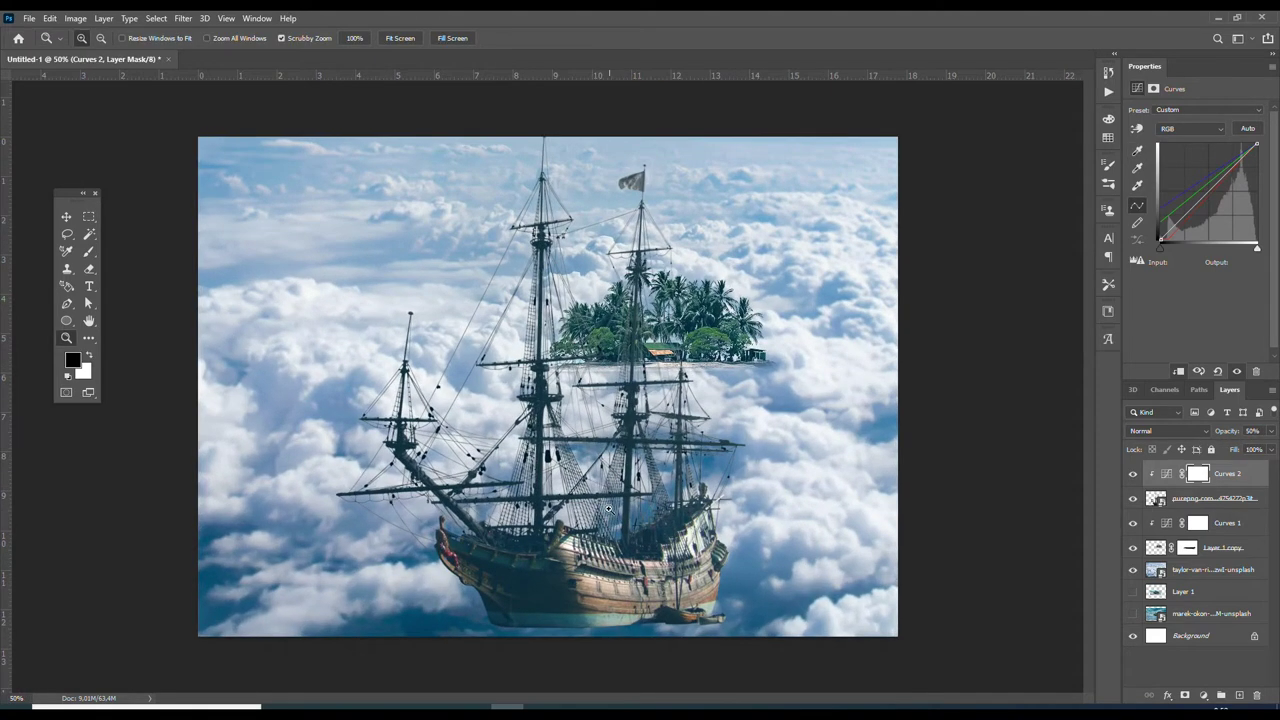
# Move the ship left and scale it down to about 8.21 × 9.85 cm beside the island
pyautogui.press('v')
pyautogui.moveTo(584, 561); pyautogui.dragTo(365, 525)
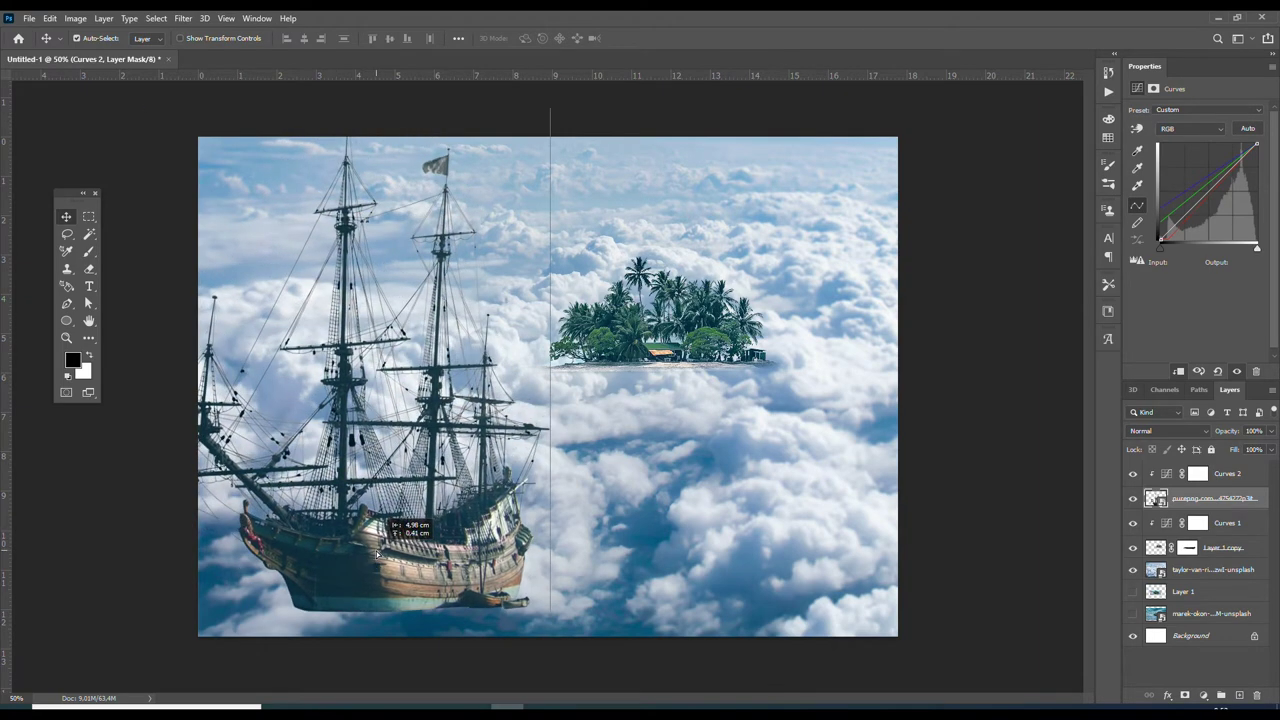
pyautogui.moveTo(365, 525); pyautogui.dragTo(393, 550)
pyautogui.hotkey('ctrl', 't')
pyautogui.moveTo(563, 618); pyautogui.dragTo(478, 514)
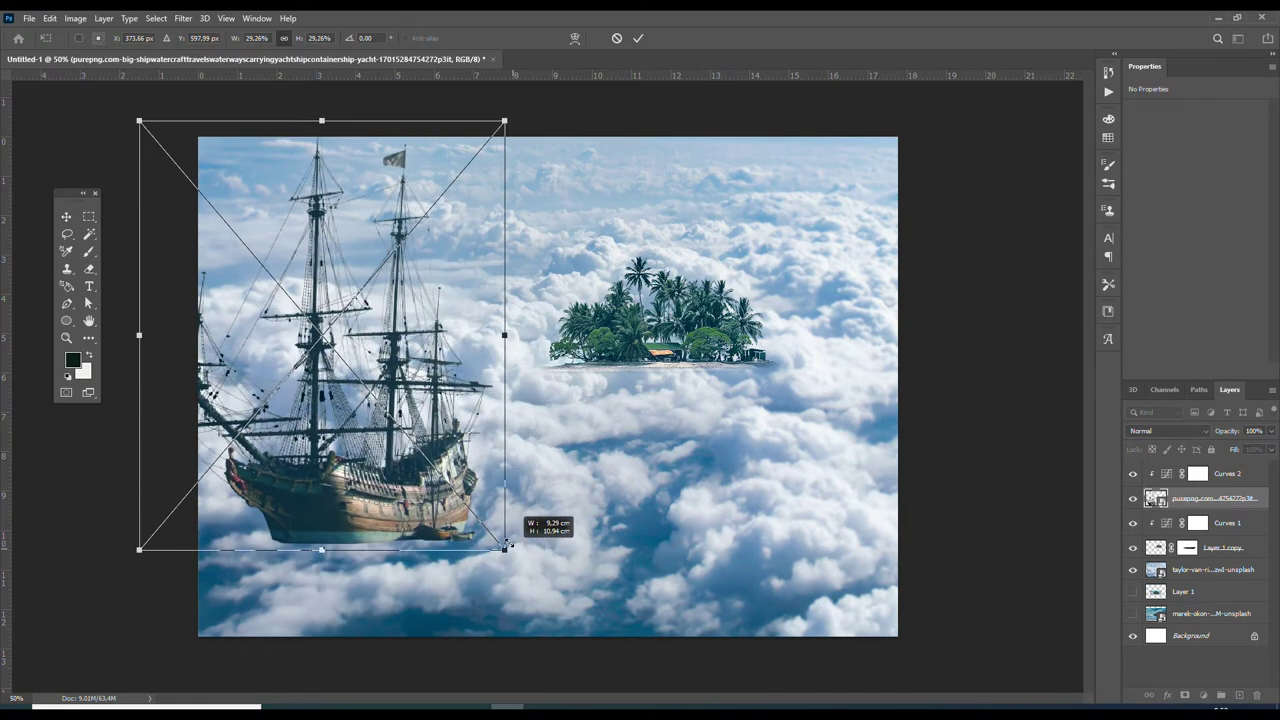
pyautogui.moveTo(348, 404); pyautogui.dragTo(375, 390)
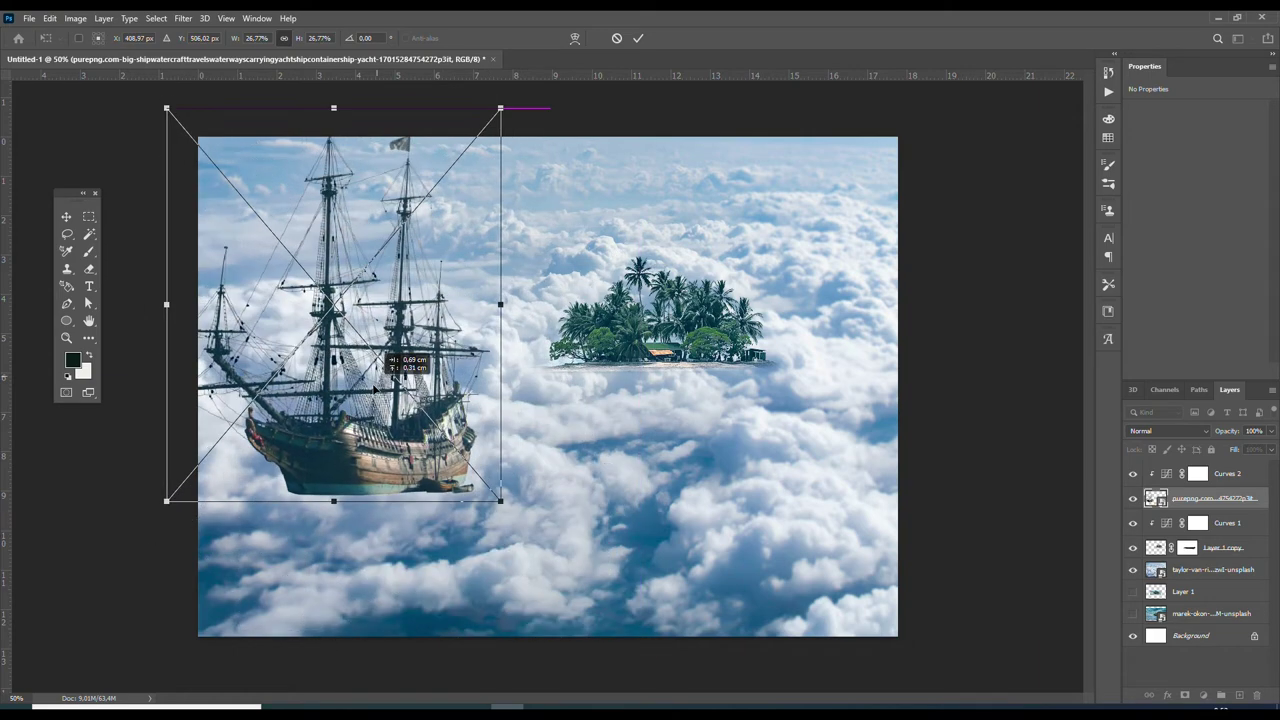
pyautogui.moveTo(376, 395); pyautogui.dragTo(388, 430)
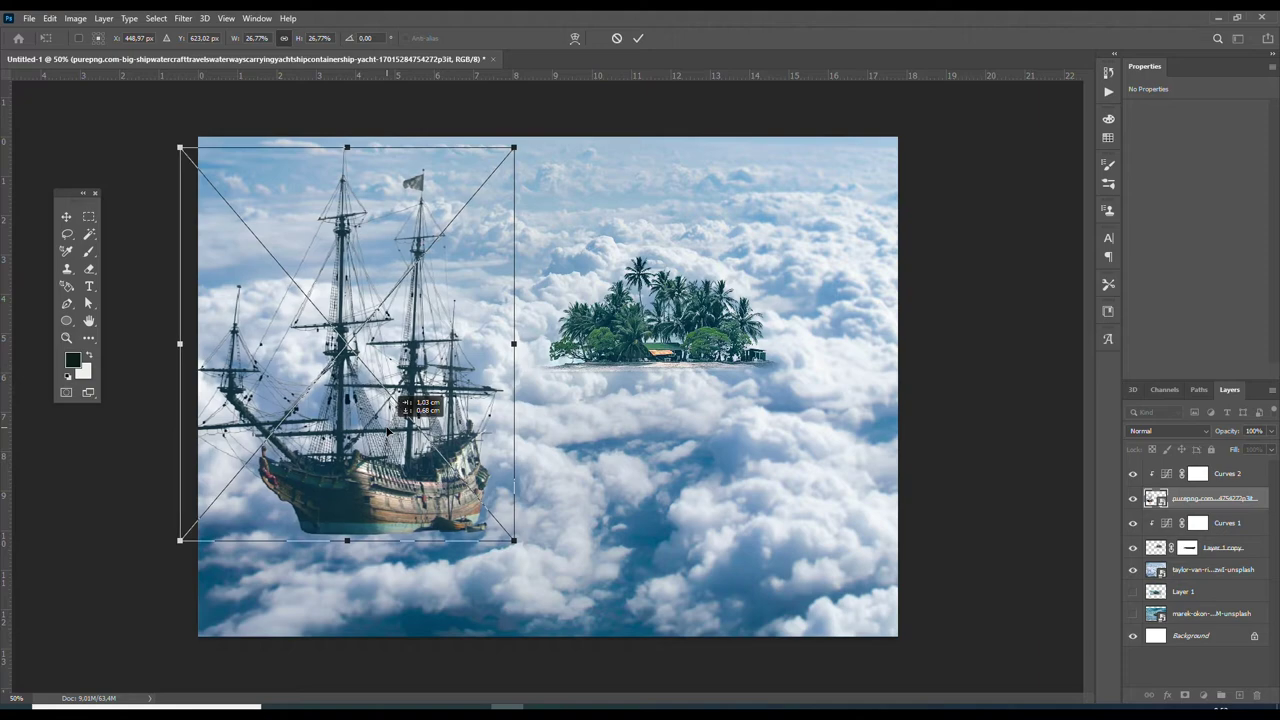
pyautogui.press('Return')
pyautogui.press('z')
pyautogui.keyDown('alt'); pyautogui.click(544, 389); pyautogui.keyUp('alt')
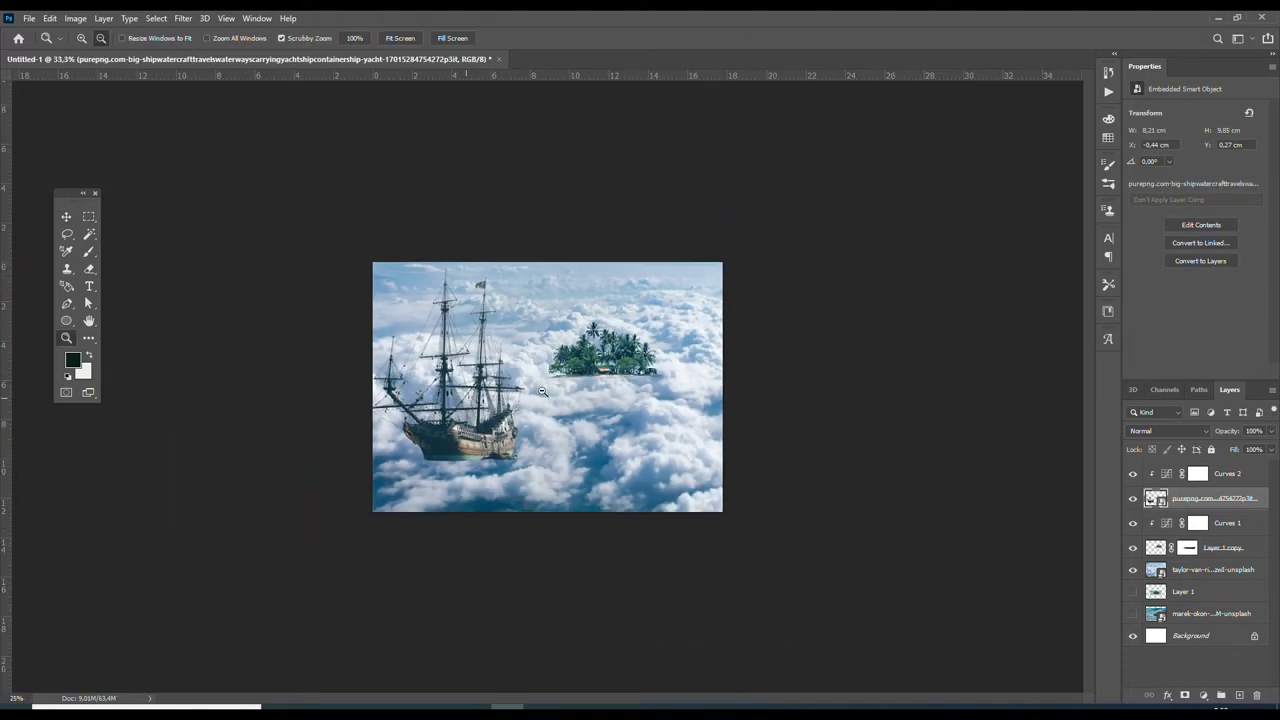
# Enlarge the cloud background slightly so it covers the whole canvas
pyautogui.click(544, 389)
pyautogui.press('v')
pyautogui.moveTo(636, 469); pyautogui.dragTo(641, 465)
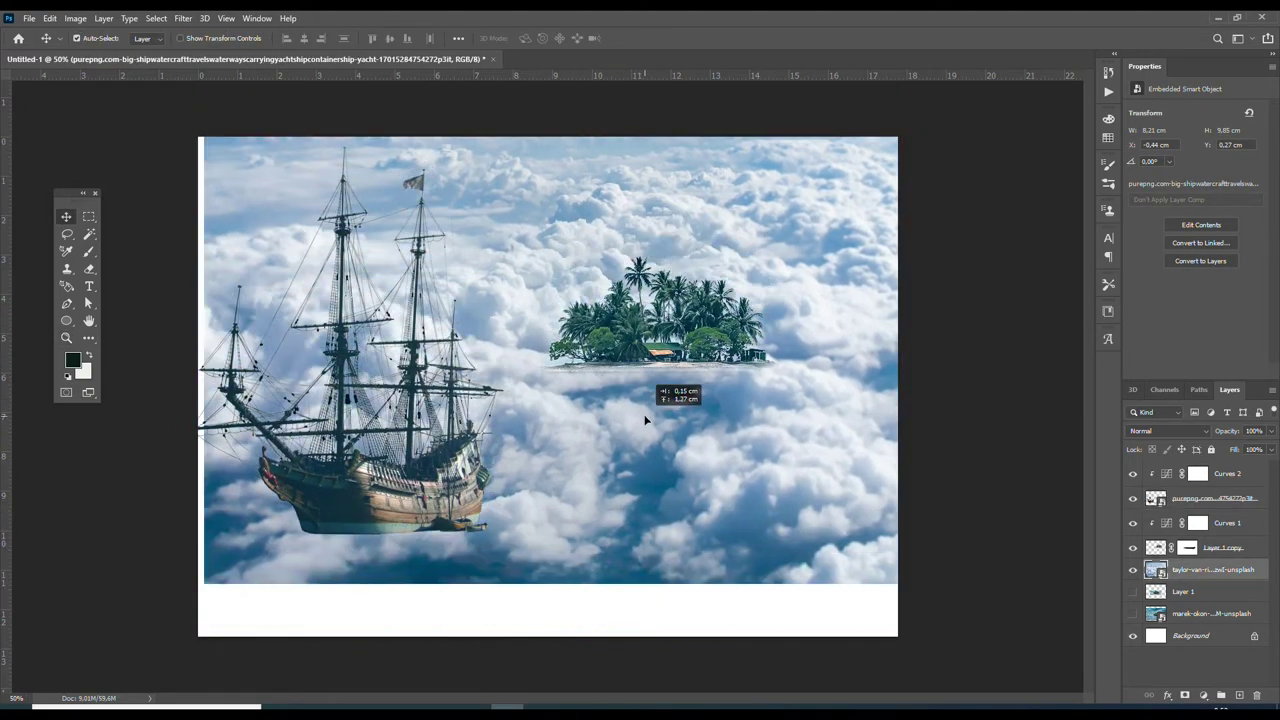
pyautogui.hotkey('ctrl', '-')
pyautogui.hotkey('ctrl', 't')
pyautogui.moveTo(783, 553)
pyautogui.mouseDown()
pyautogui.moveTo(797, 572)
pyautogui.moveTo(797, 547)
pyautogui.mouseUp()
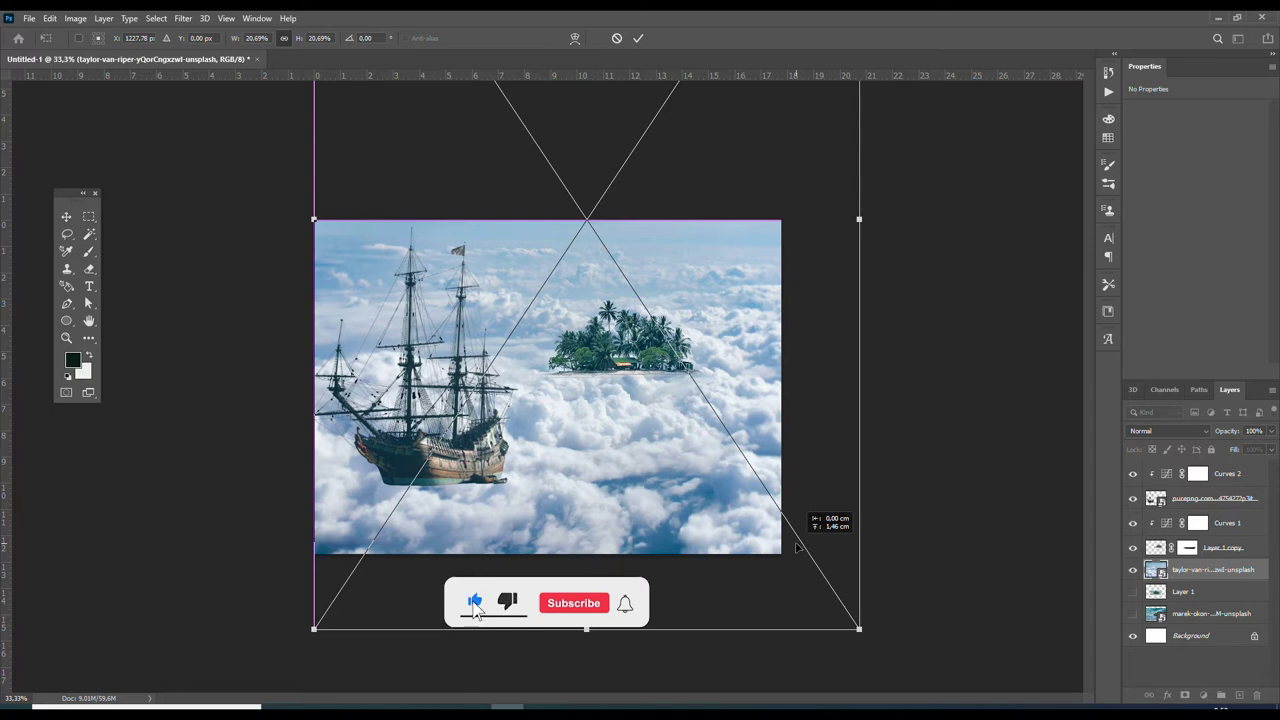
pyautogui.press('Return')
# Nudge the island slightly right and down to about X 6.81 cm, Y 3.23 cm
pyautogui.press('z')
pyautogui.keyDown('alt'); pyautogui.click(577, 435); pyautogui.keyUp('alt')
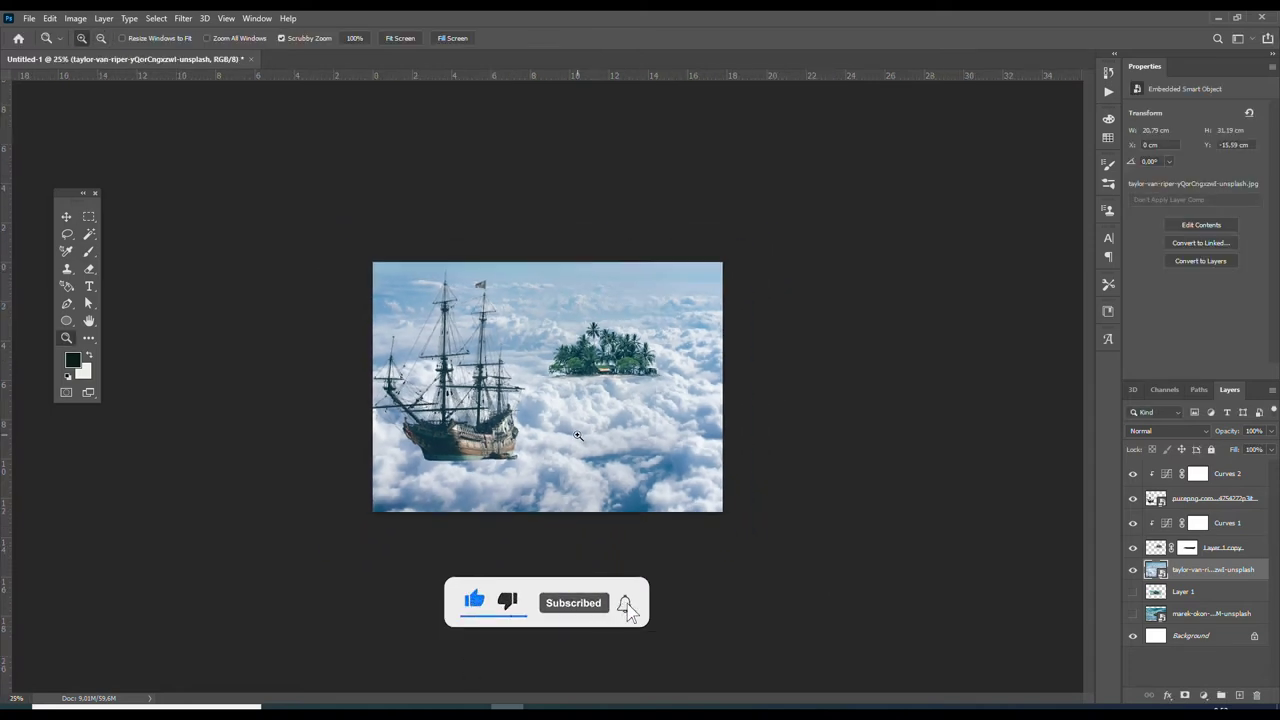
pyautogui.keyDown('alt'); pyautogui.click(625, 392); pyautogui.keyUp('alt')
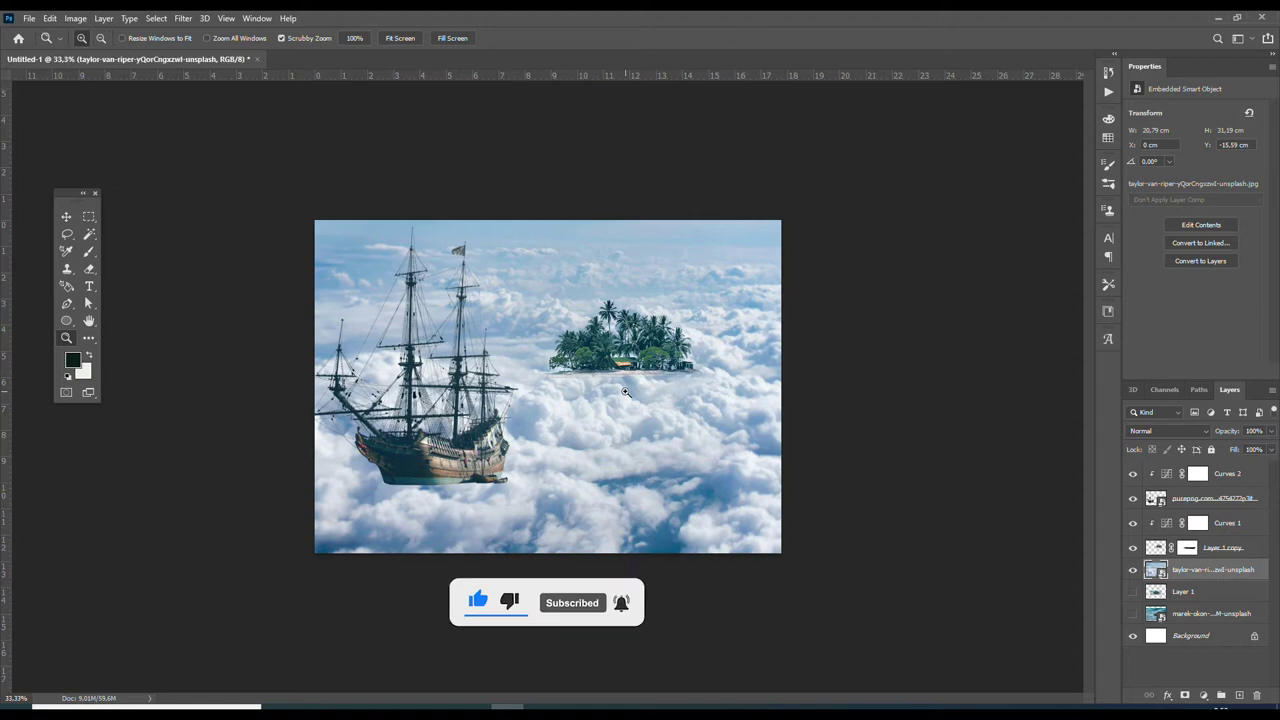
pyautogui.press('v')
pyautogui.moveTo(656, 341); pyautogui.dragTo(675, 355)
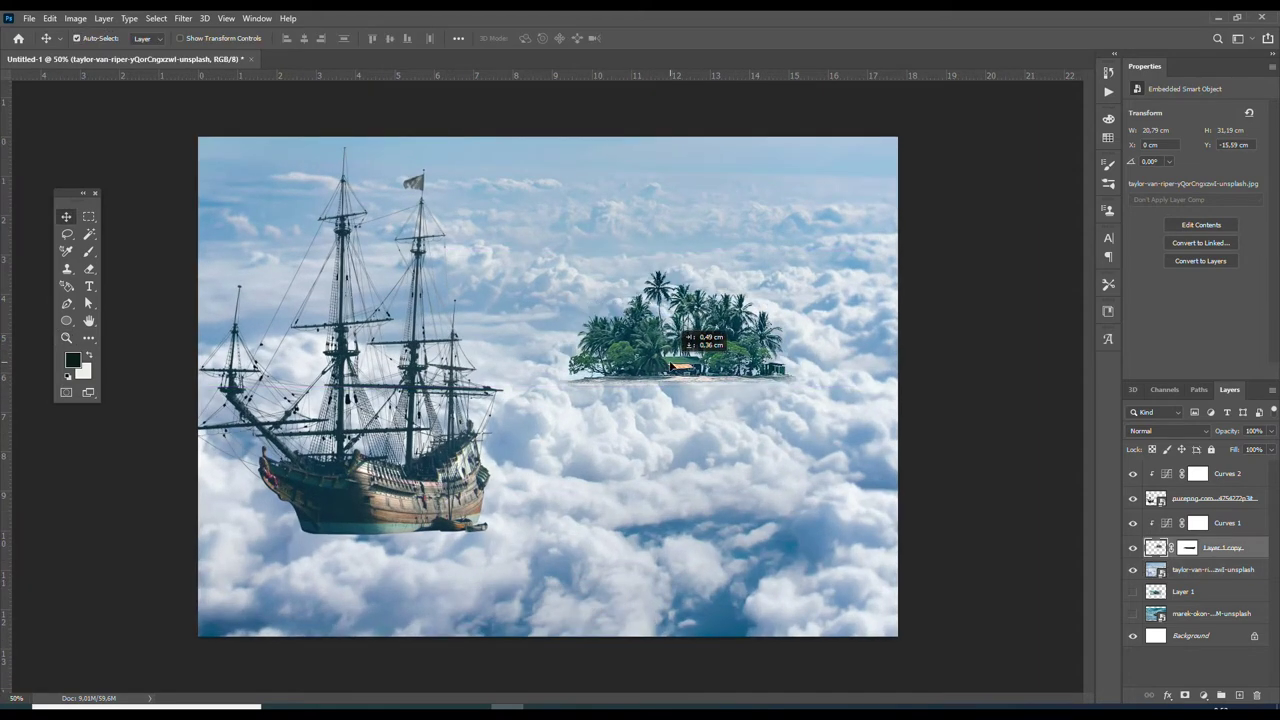
pyautogui.press('z')
pyautogui.keyDown('alt'); pyautogui.click(649, 400); pyautogui.keyUp('alt')
pyautogui.click(649, 400)
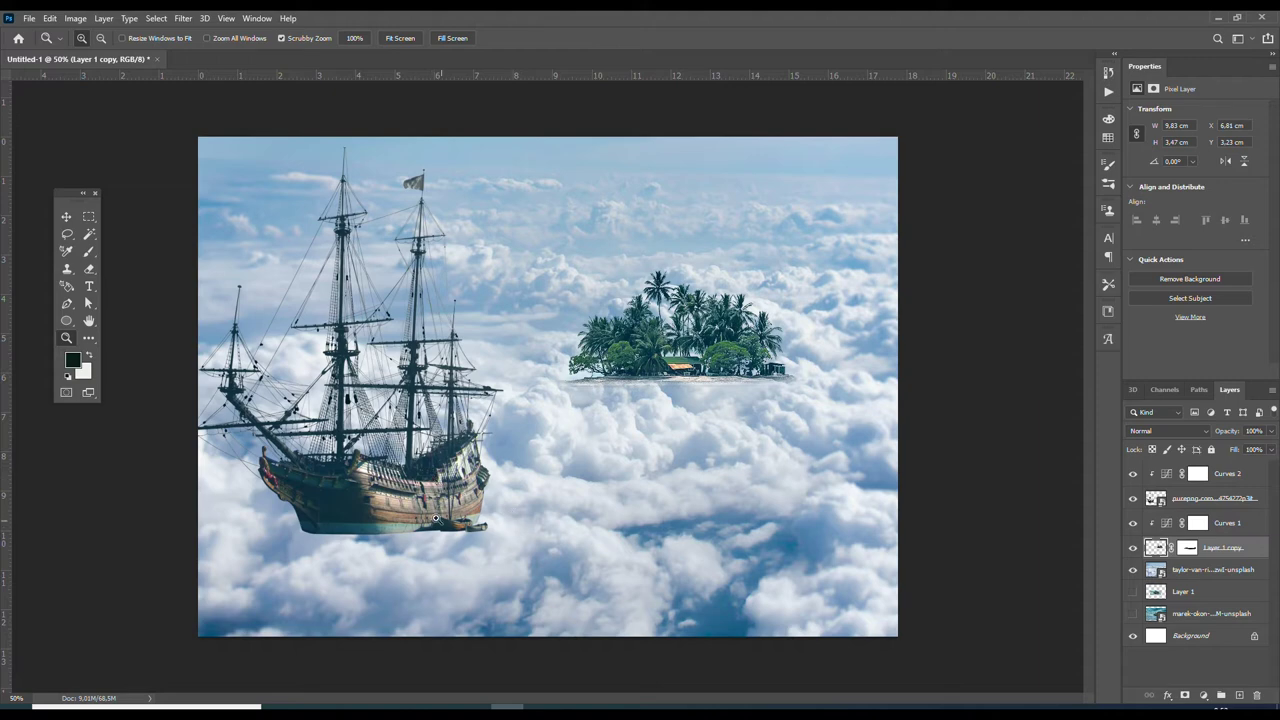
# Add a layer mask to the ship layer and zoom in on its hull
pyautogui.press('v')
pyautogui.click(451, 523)
pyautogui.click(1185, 695)
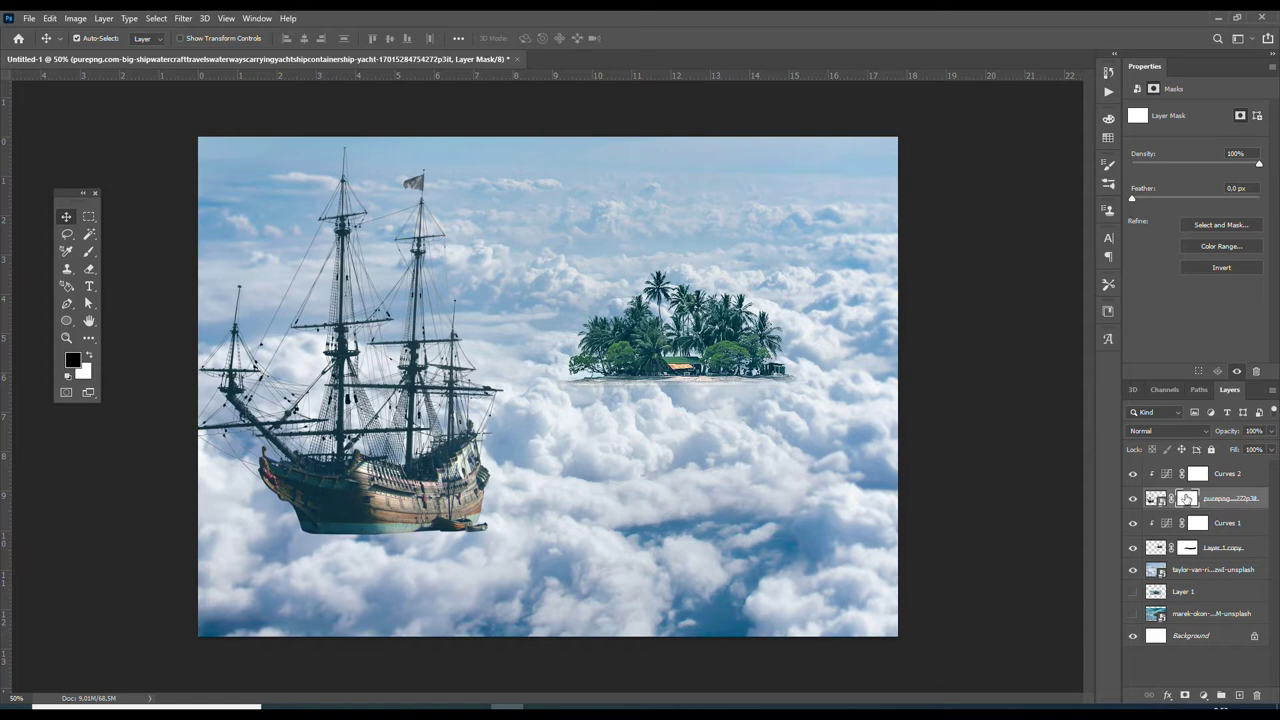
pyautogui.press('b')
pyautogui.press('z')
pyautogui.click(400, 532)
pyautogui.press('b')
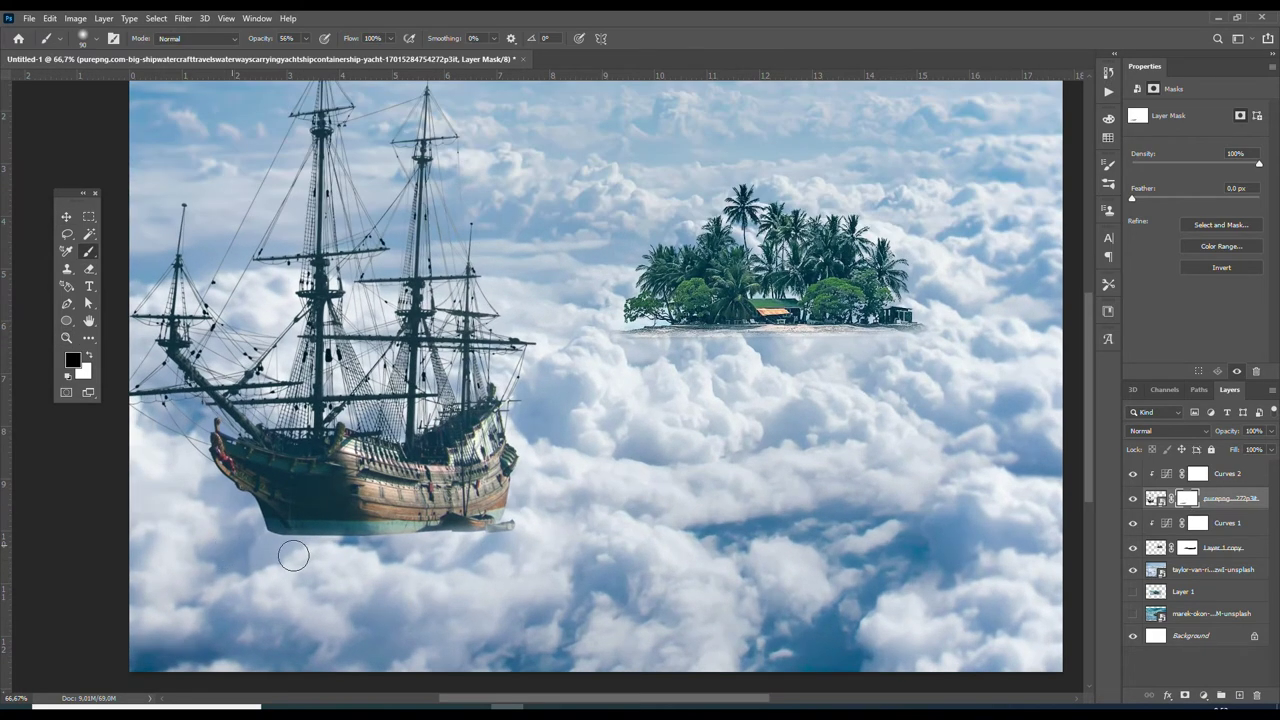
# Paint black along the hull bottom so the teal underside fades softly into the clouds
pyautogui.moveTo(254, 540)
pyautogui.mouseDown()
pyautogui.moveTo(423, 543)
pyautogui.moveTo(377, 547)
pyautogui.mouseUp()
pyautogui.moveTo(470, 522); pyautogui.dragTo(514, 529)
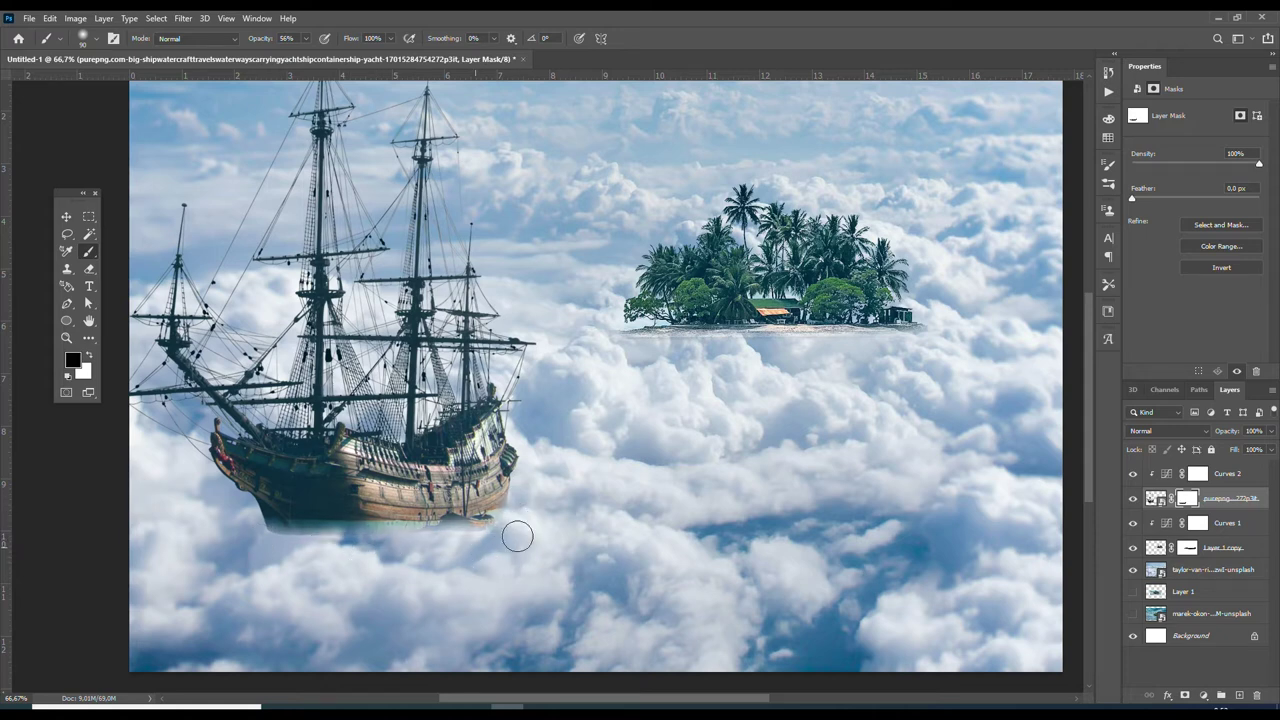
pyautogui.moveTo(443, 543); pyautogui.dragTo(282, 547)
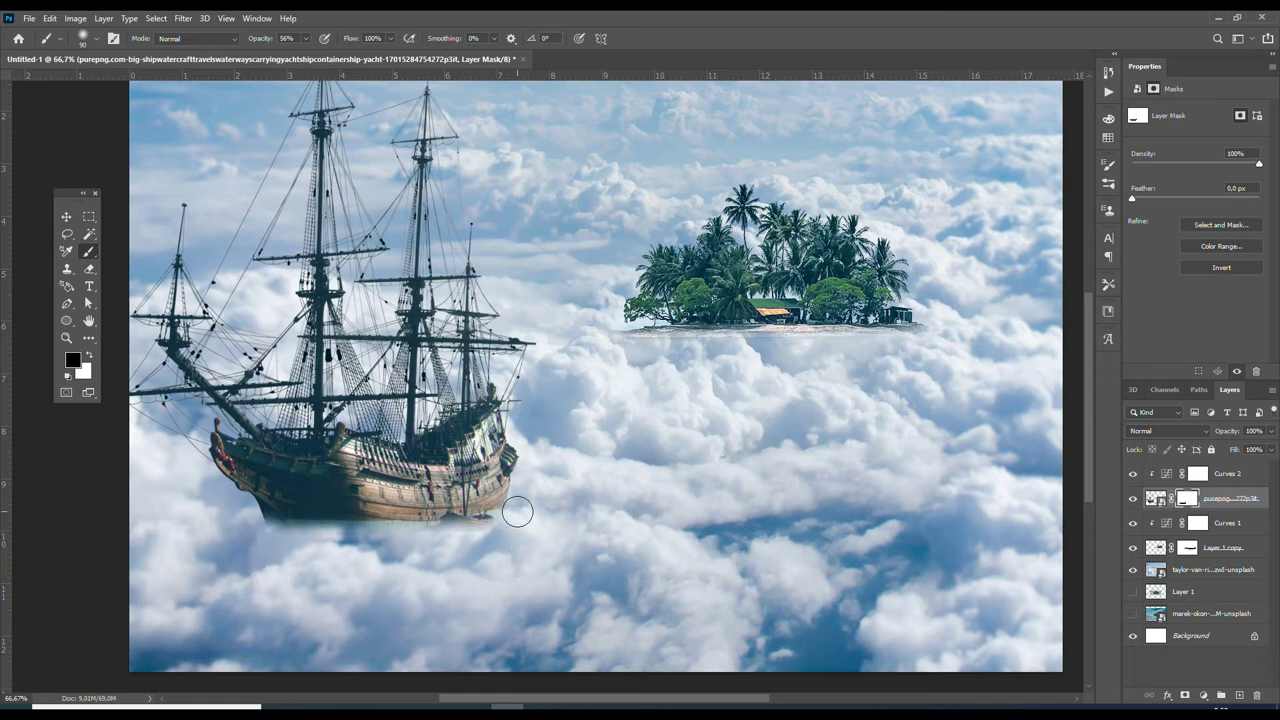
pyautogui.hotkey('ctrl', '-')
pyautogui.hotkey('ctrl', '-')
pyautogui.hotkey('ctrl', '+')
pyautogui.hotkey('ctrl', '-')
pyautogui.hotkey('ctrl', '+')
pyautogui.hotkey('ctrl', '-')
pyautogui.hotkey('ctrl', '+')
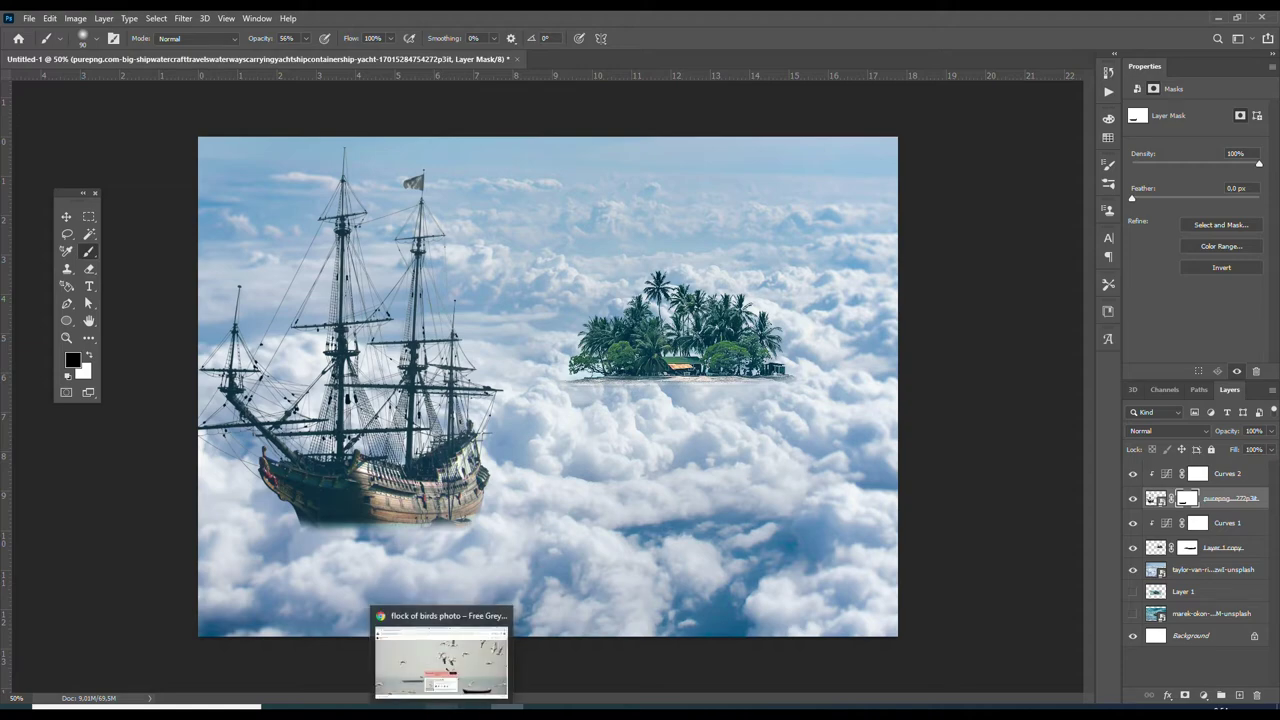
# Zoom in on the island and refine the Layer 1 copy mask to blend its base
pyautogui.scroll(3, 598, 356)
pyautogui.scroll(1, 598, 356)
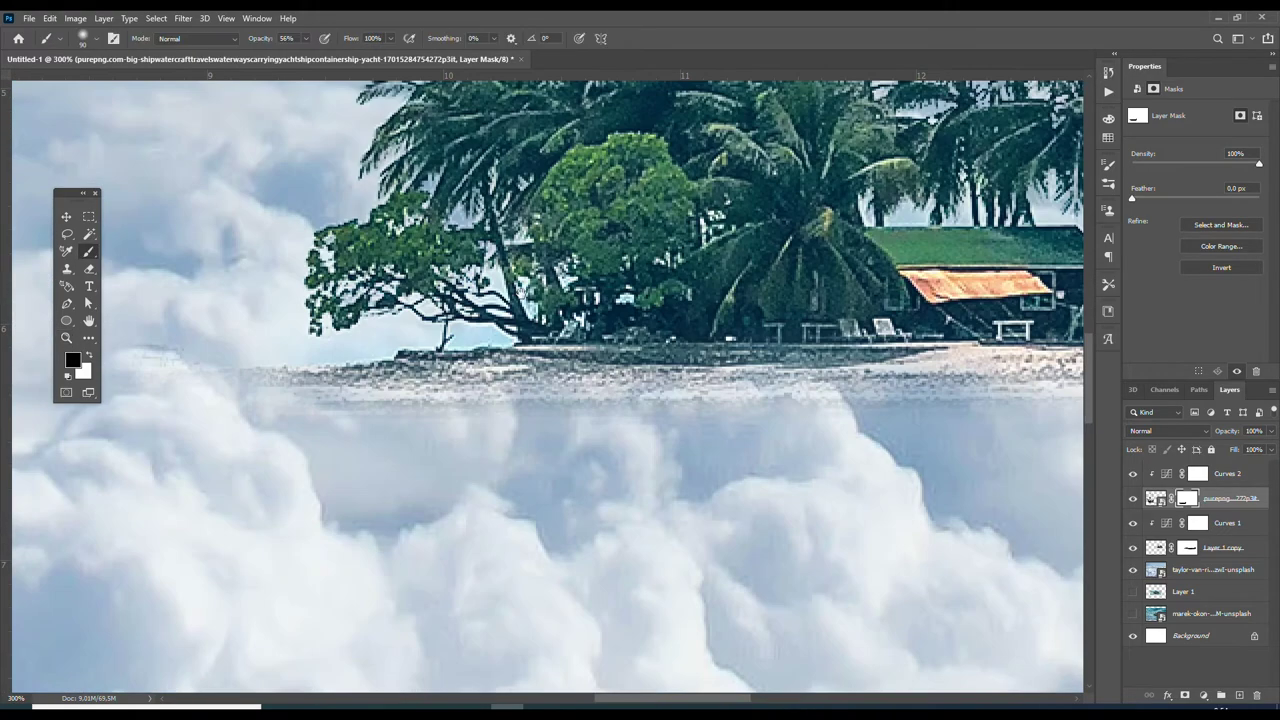
pyautogui.scroll(1, 598, 356)
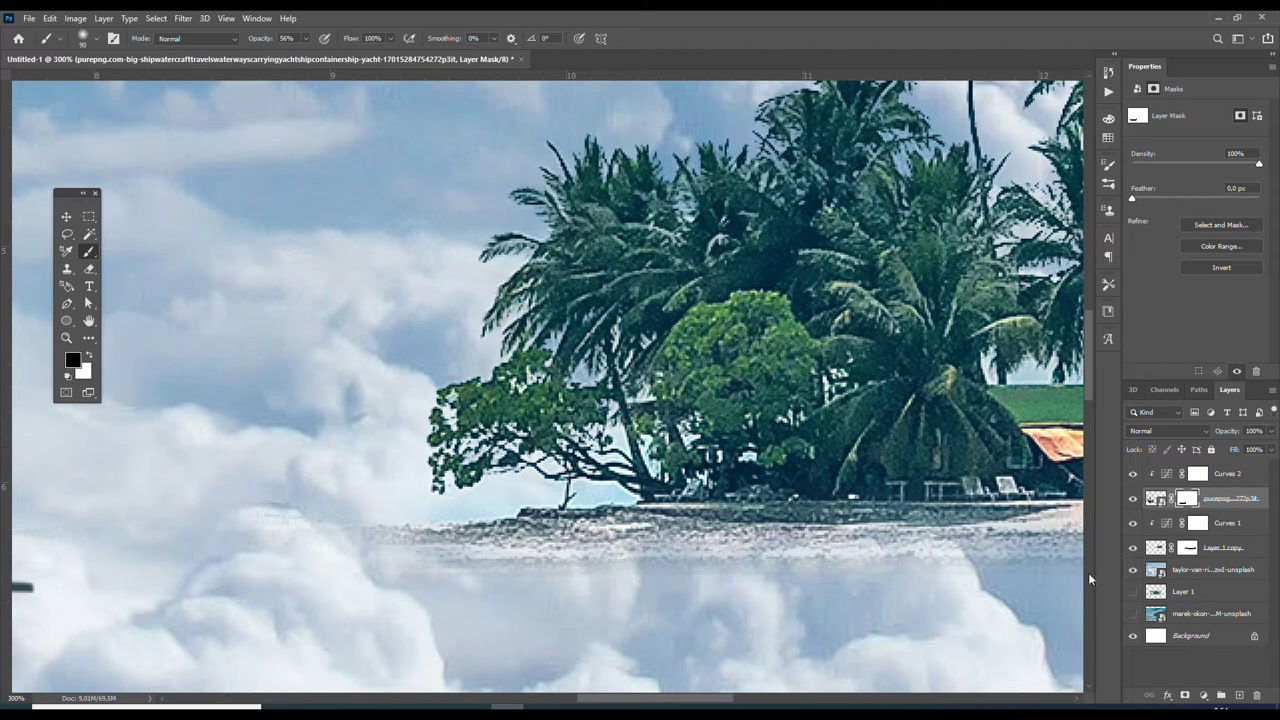
pyautogui.click(1188, 548)
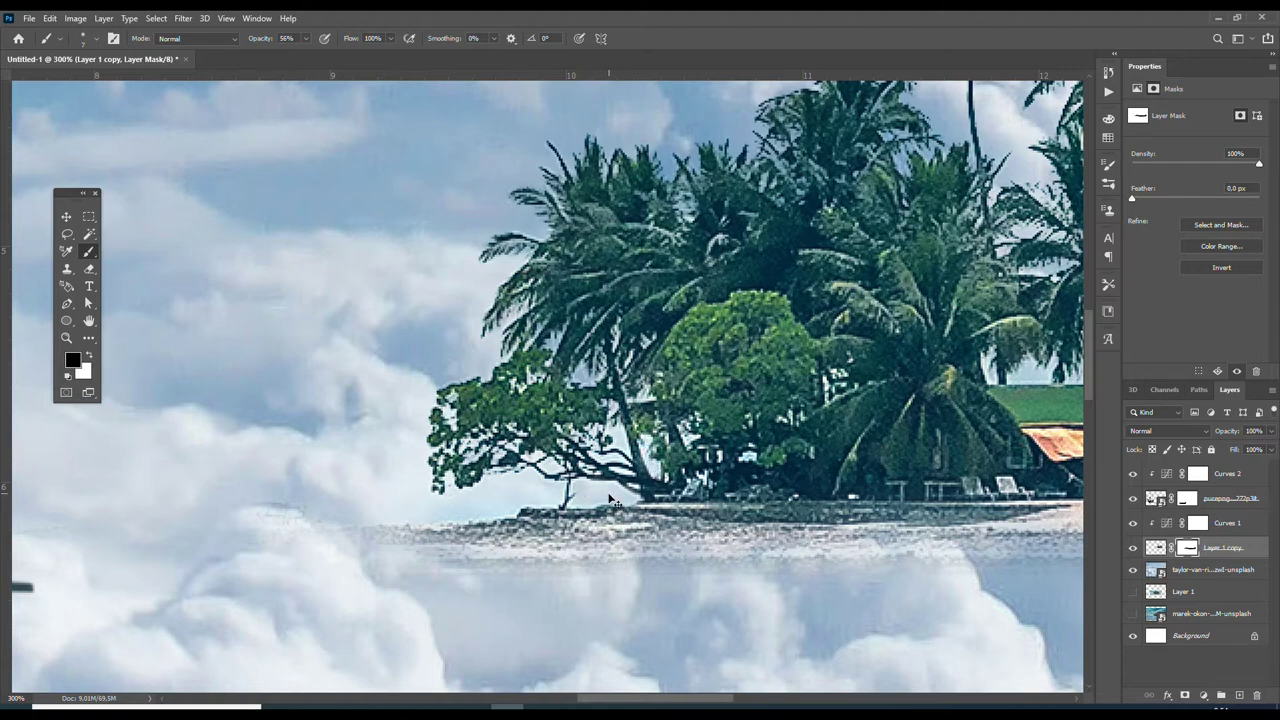
pyautogui.scroll(-2, 613, 497)
pyautogui.scroll(-2, 613, 497)
pyautogui.scroll(-1, 613, 497)
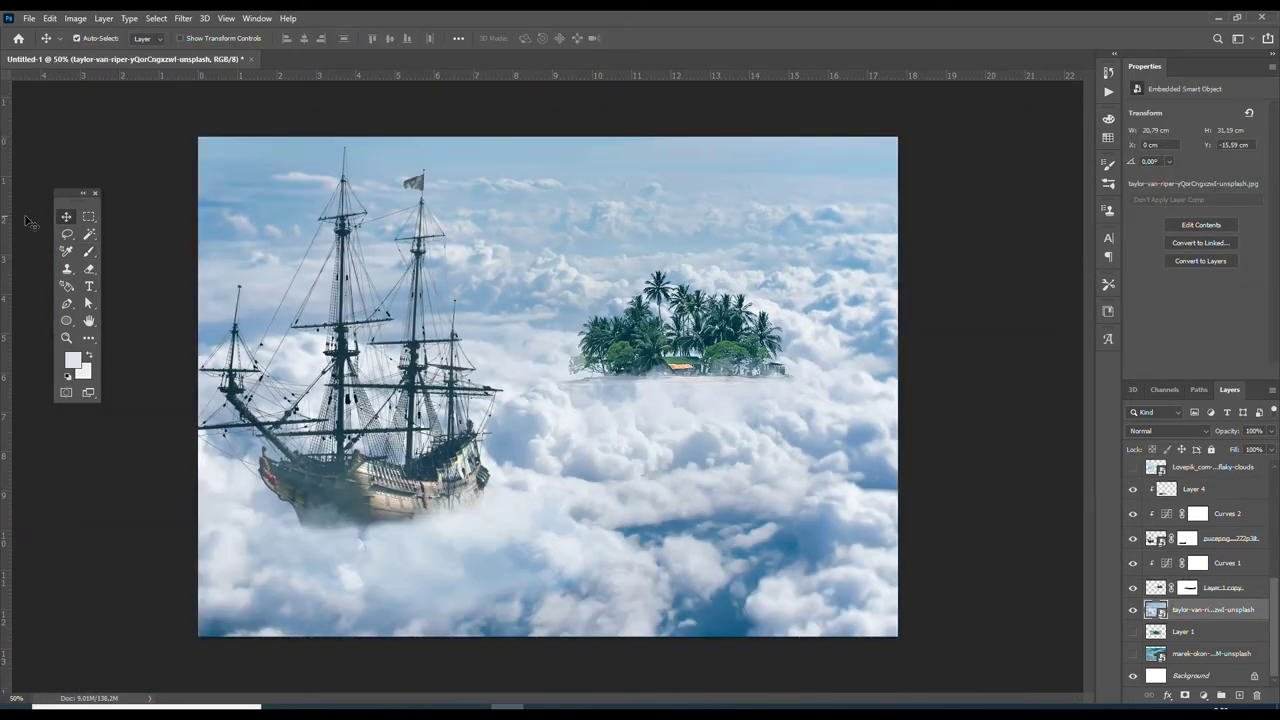
# Copy a marquee band of the lower clouds to Layer 8 and move it above Layer 4
pyautogui.click(88, 216)
pyautogui.moveTo(900, 640); pyautogui.dragTo(576, 455)
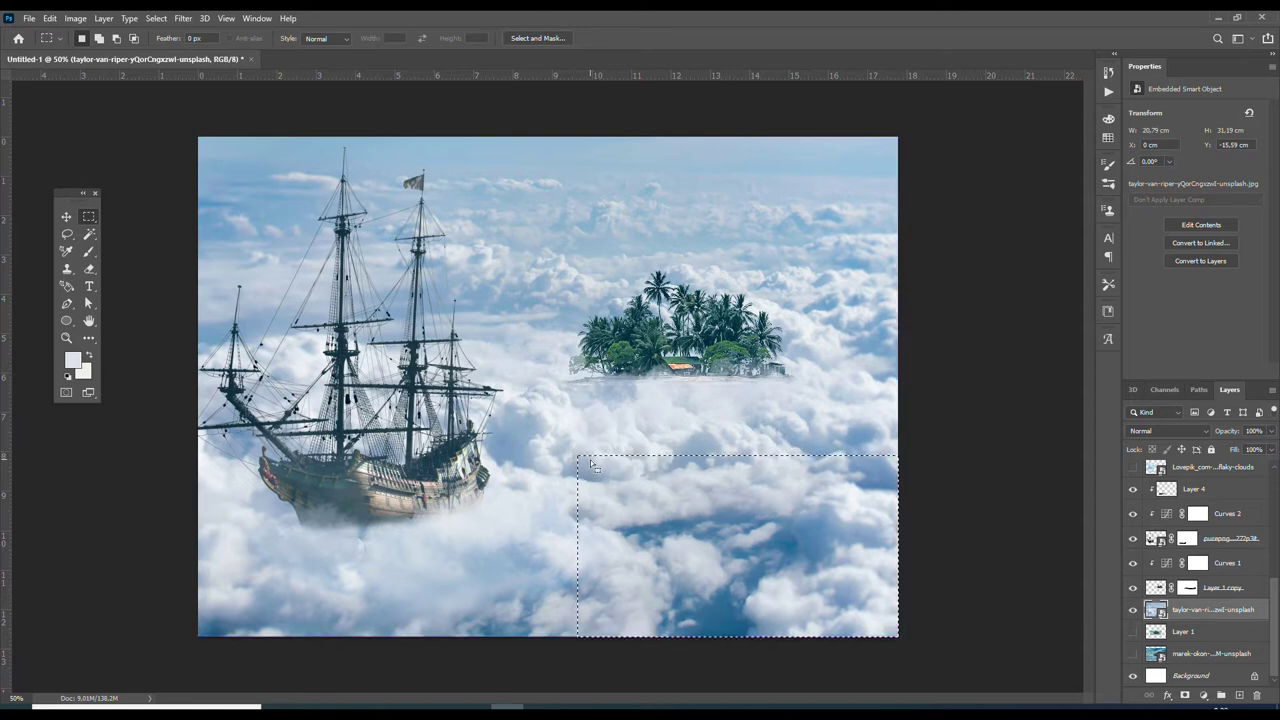
pyautogui.moveTo(768, 637); pyautogui.dragTo(166, 437)
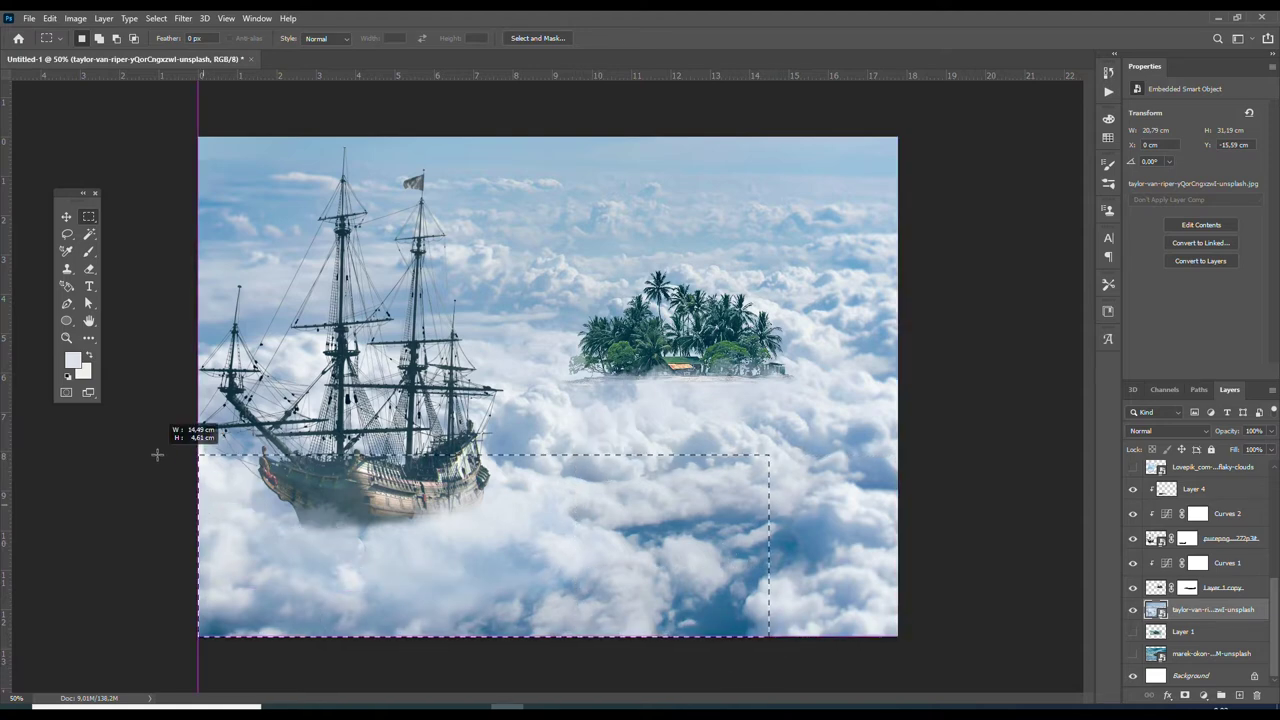
pyautogui.hotkey('ctrl', 'j')
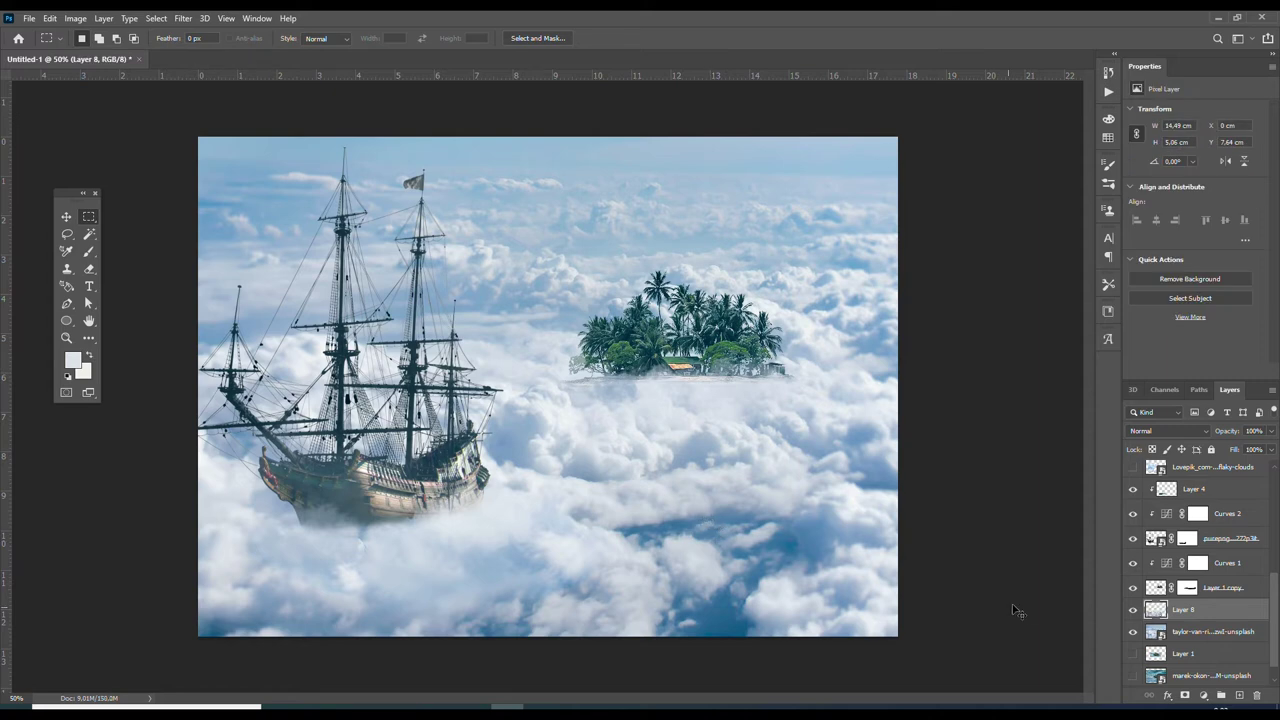
pyautogui.moveTo(1218, 612); pyautogui.dragTo(1212, 482)
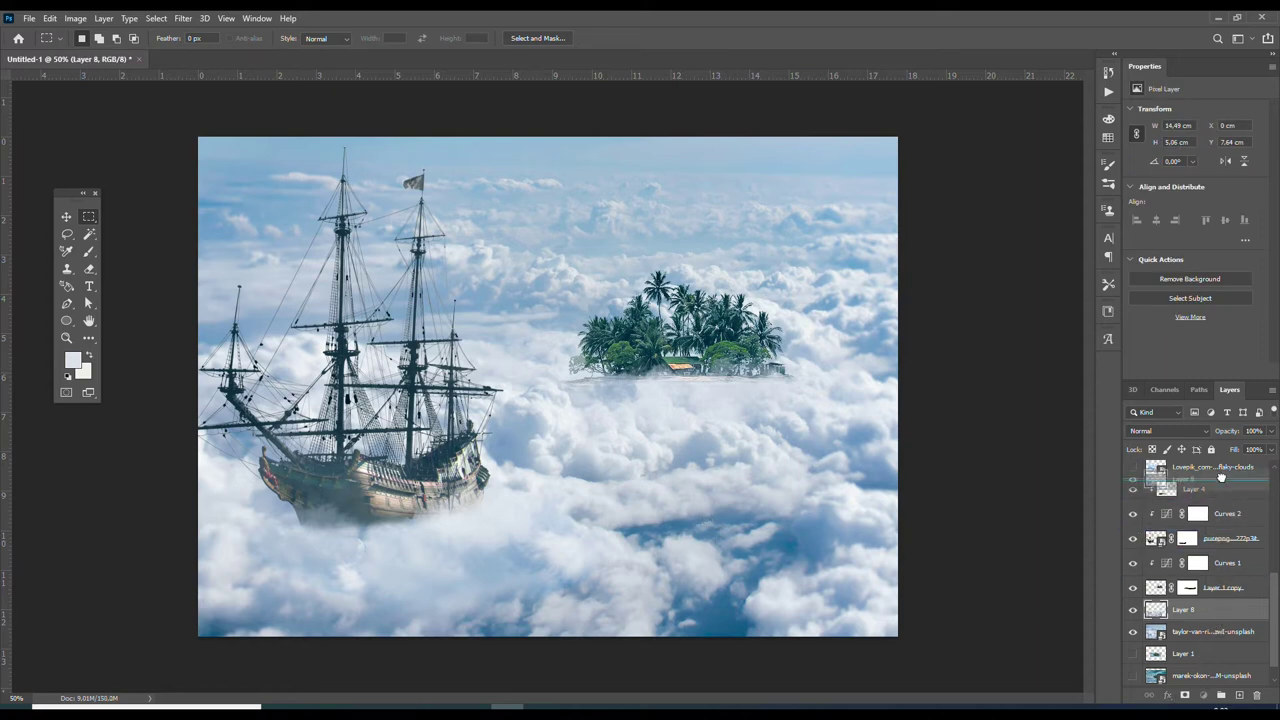
# Mask Layer 8 and paint black with a large soft brush so the hull reappears
pyautogui.click(1185, 694)
pyautogui.press('d')
pyautogui.press('b')
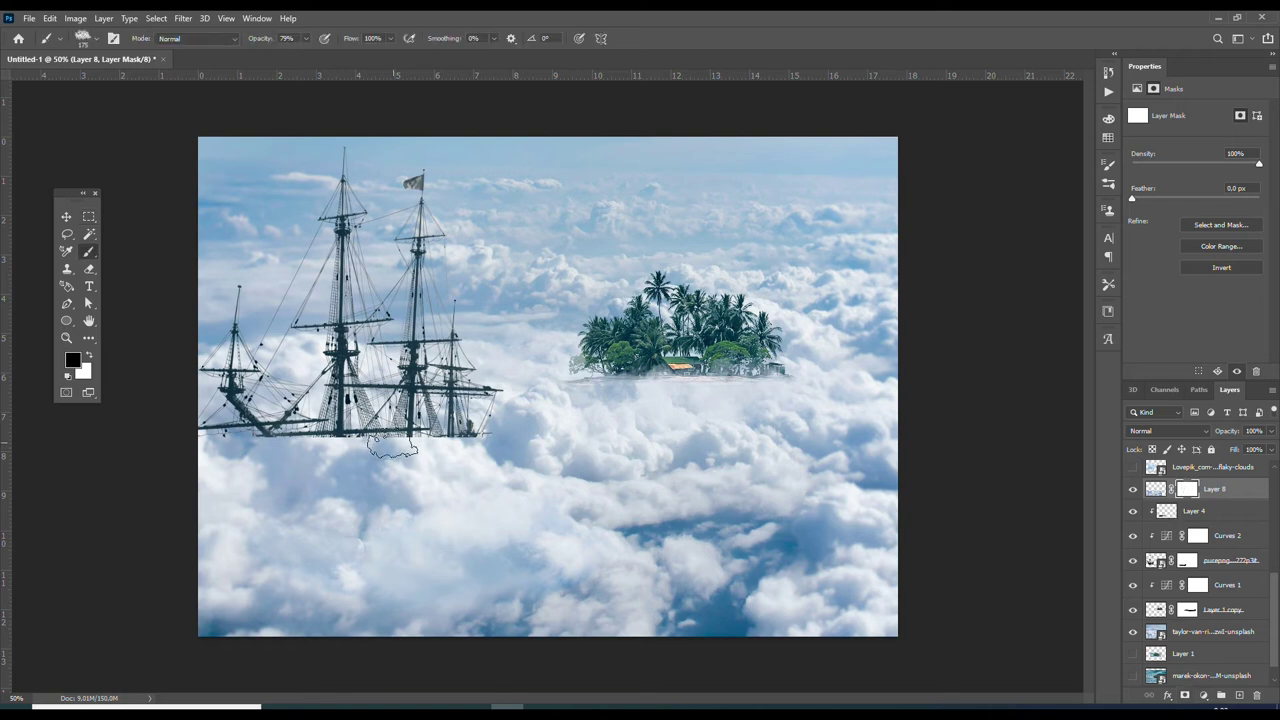
pyautogui.press(']')
pyautogui.press(']')
pyautogui.press(']')
pyautogui.moveTo(330, 445)
pyautogui.mouseDown()
pyautogui.moveTo(452, 410)
pyautogui.moveTo(505, 465)
pyautogui.mouseUp()
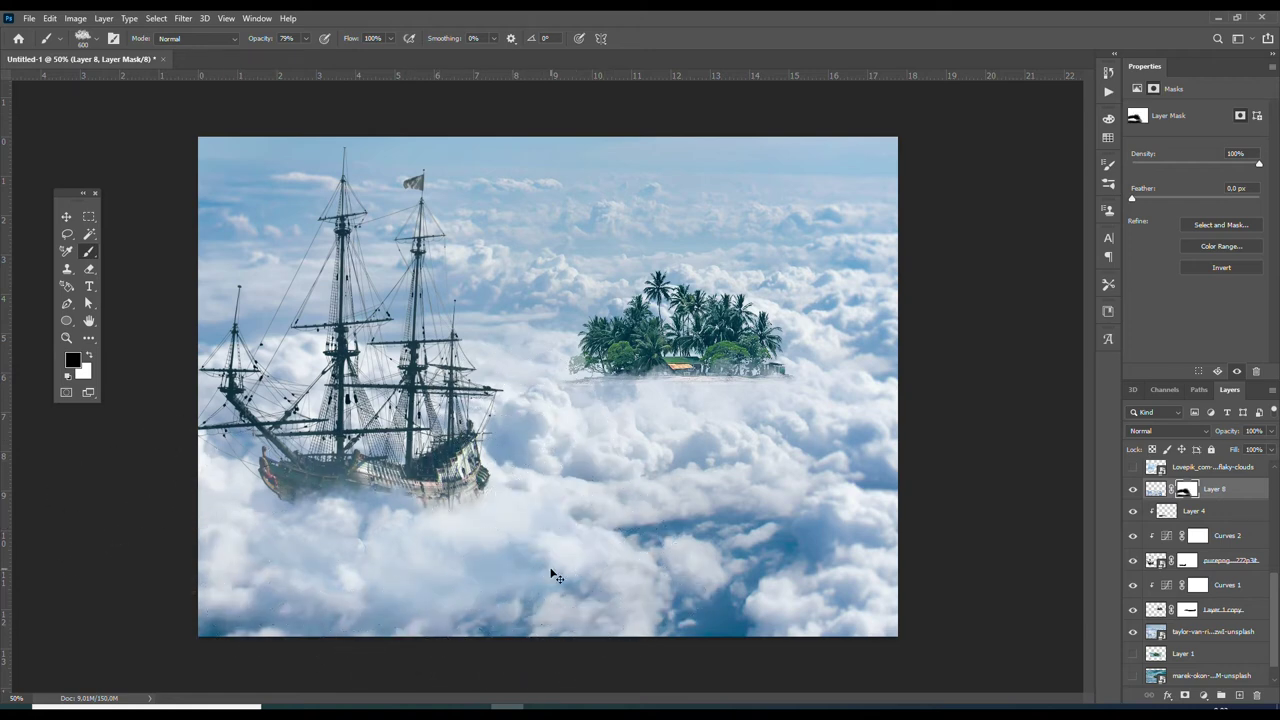
# Reposition Layer 8's clouds lower and to the right, then duplicate it as Layer 8 copy
pyautogui.hotkey('ctrl', 't')
pyautogui.moveTo(430, 555)
pyautogui.mouseDown()
pyautogui.moveTo(549, 528)
pyautogui.moveTo(534, 542)
pyautogui.mouseUp()
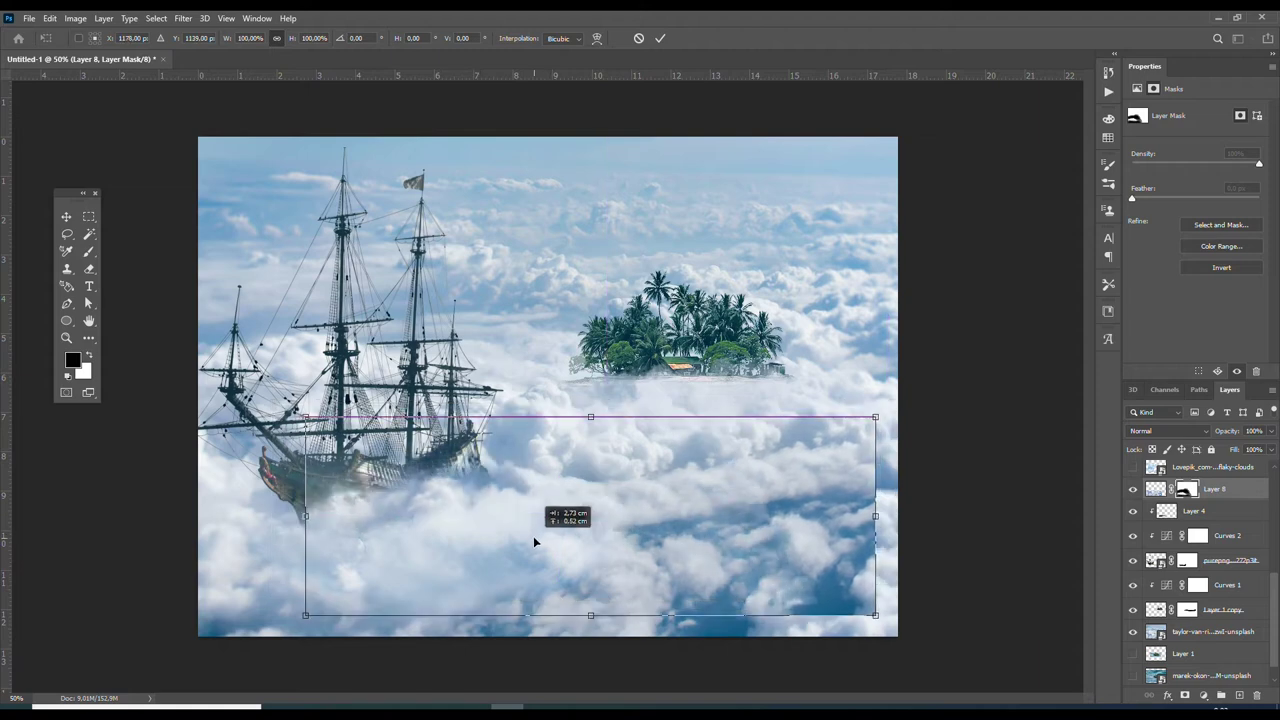
pyautogui.moveTo(534, 542)
pyautogui.mouseDown()
pyautogui.moveTo(352, 554)
pyautogui.moveTo(534, 550)
pyautogui.moveTo(563, 583)
pyautogui.moveTo(557, 561)
pyautogui.mouseUp()
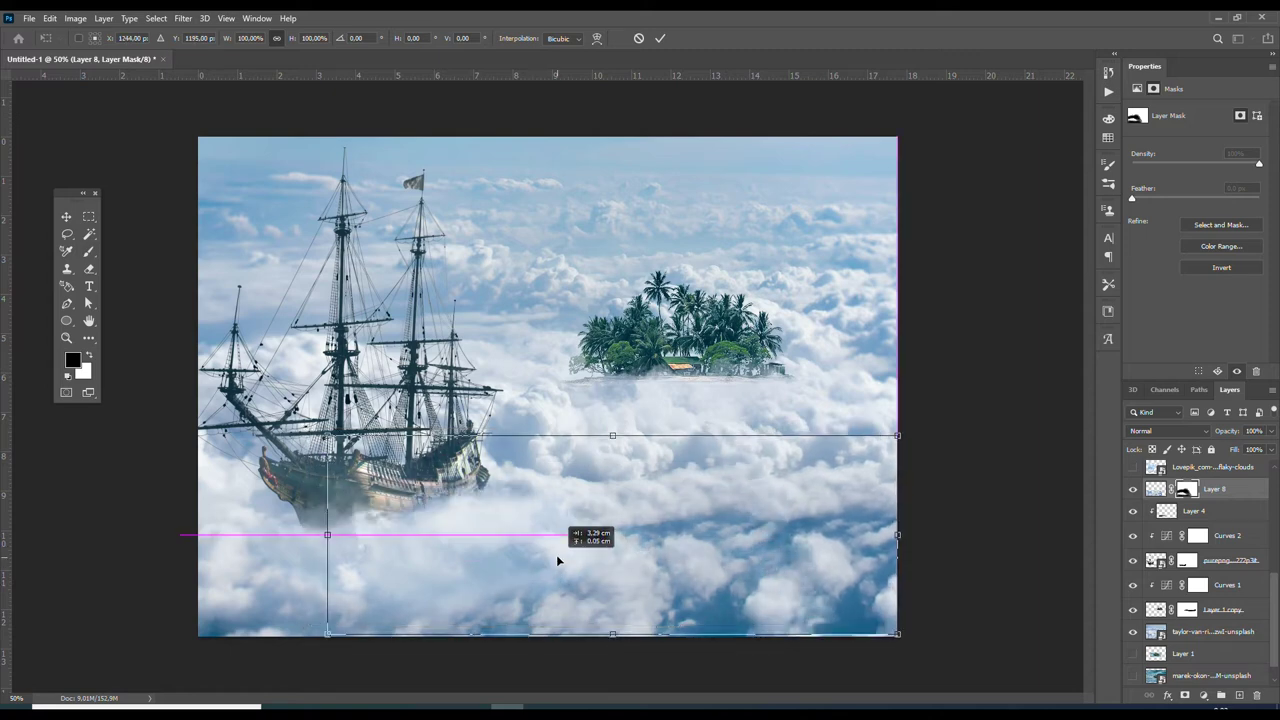
pyautogui.press('Return')
pyautogui.press('b')
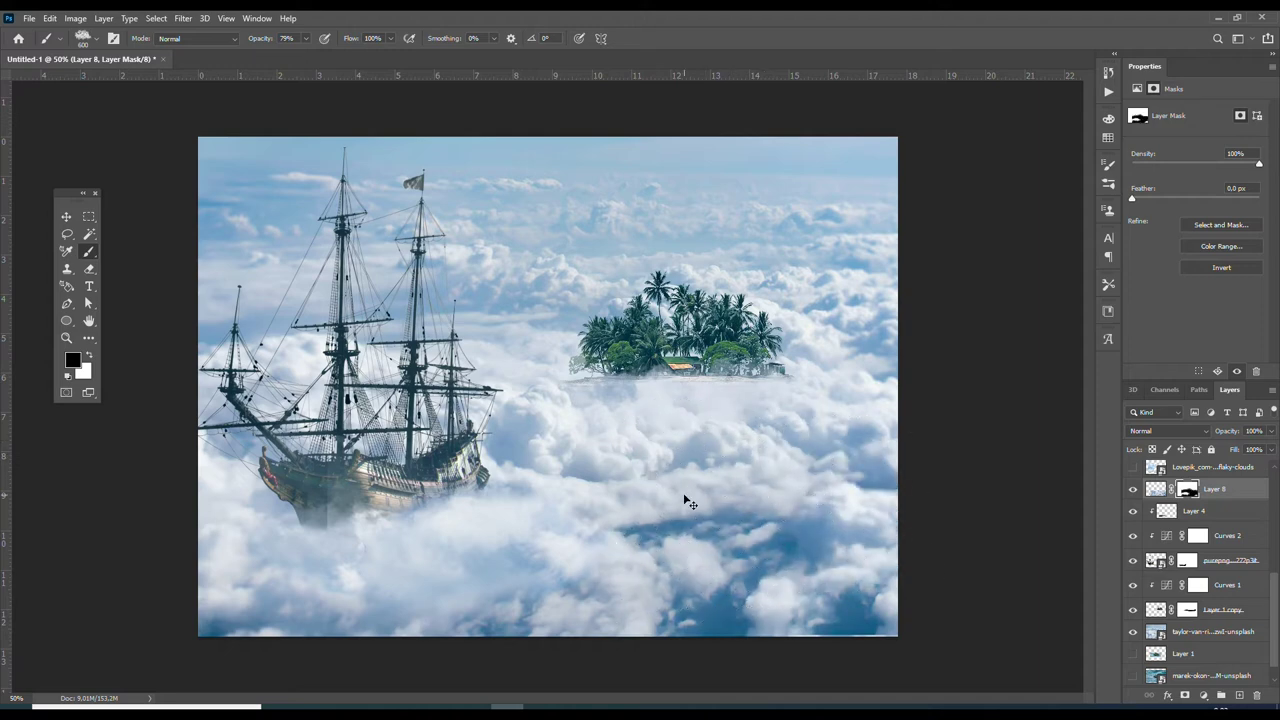
pyautogui.hotkey('ctrl', 'j')
pyautogui.hotkey('ctrl', 't')
# Move Layer 8 copy up beneath the island and undo a trial brush stroke
pyautogui.moveTo(517, 503); pyautogui.dragTo(818, 375)
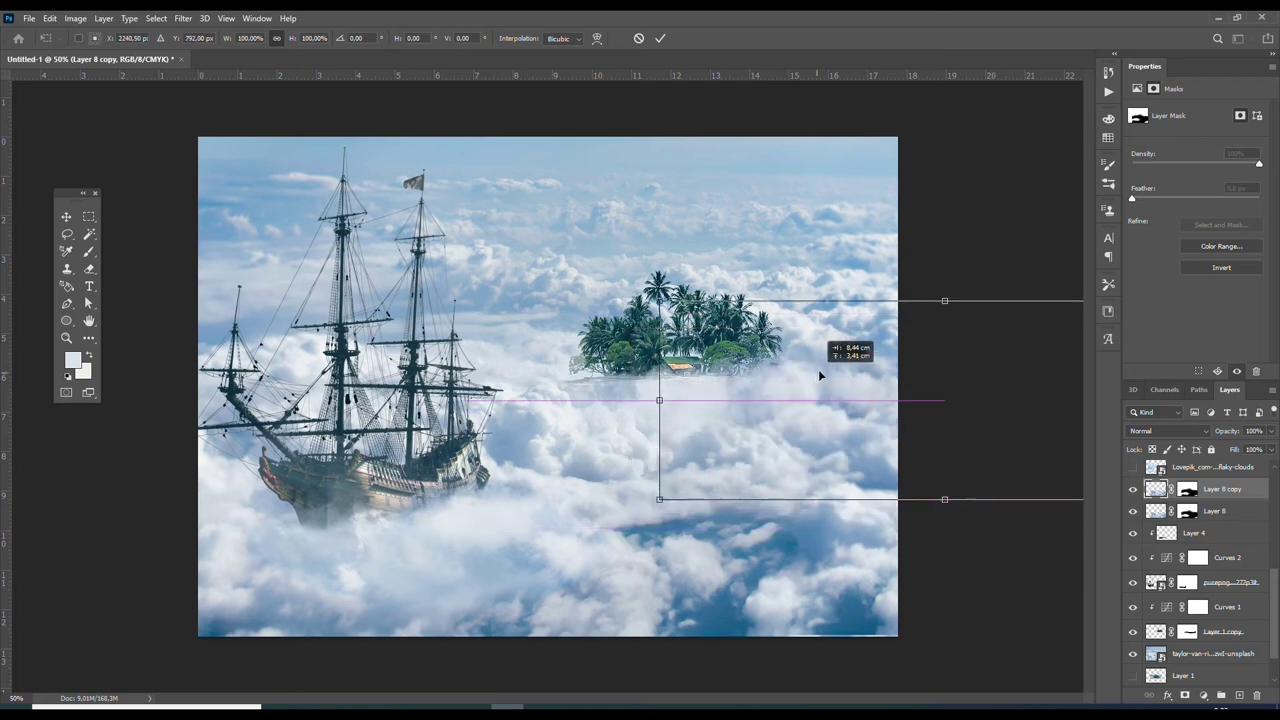
pyautogui.press('Return')
pyautogui.press('b')
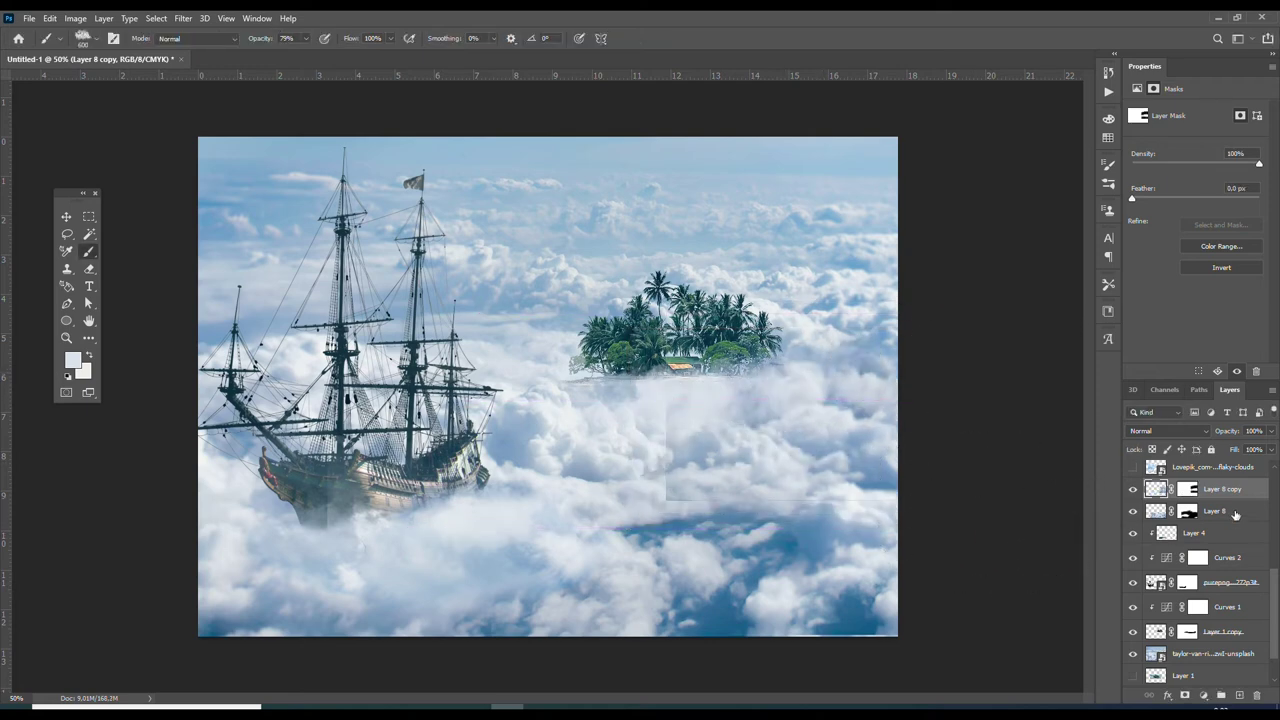
pyautogui.moveTo(643, 471); pyautogui.dragTo(643, 405)
pyautogui.hotkey('ctrl', 'z')
pyautogui.hotkey('ctrl', 'z')
pyautogui.click(1157, 489)
pyautogui.hotkey('ctrl', 'z')
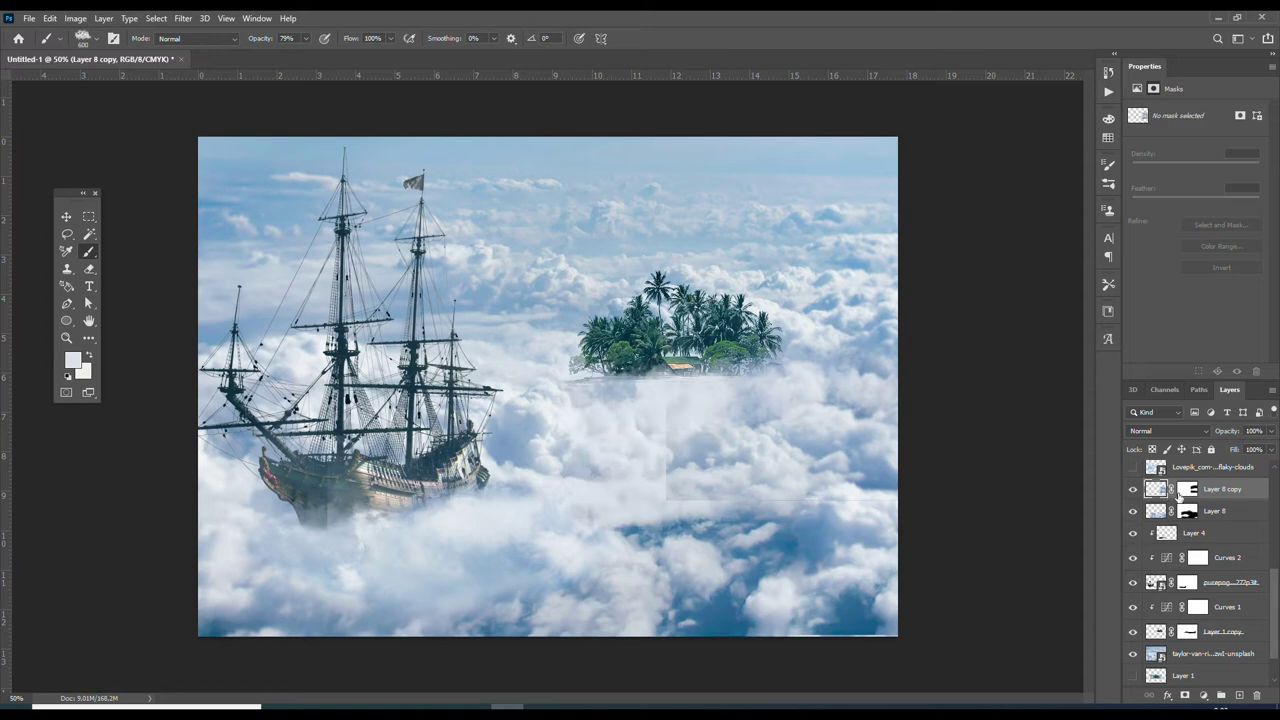
# Paint black on Layer 8 copy's mask to erase the hard cloud edge under the island
pyautogui.click(1187, 489)
pyautogui.press('d')
pyautogui.moveTo(685, 480); pyautogui.dragTo(730, 566)
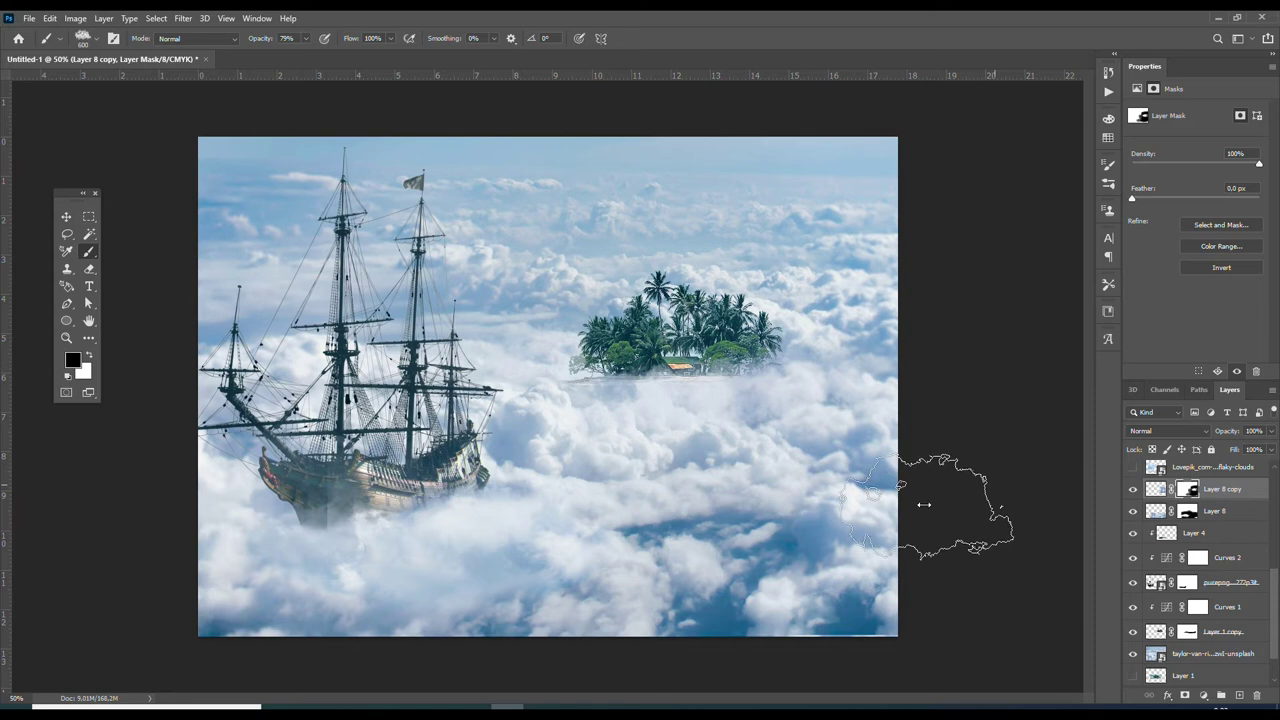
pyautogui.hotkey('ctrl', '-')
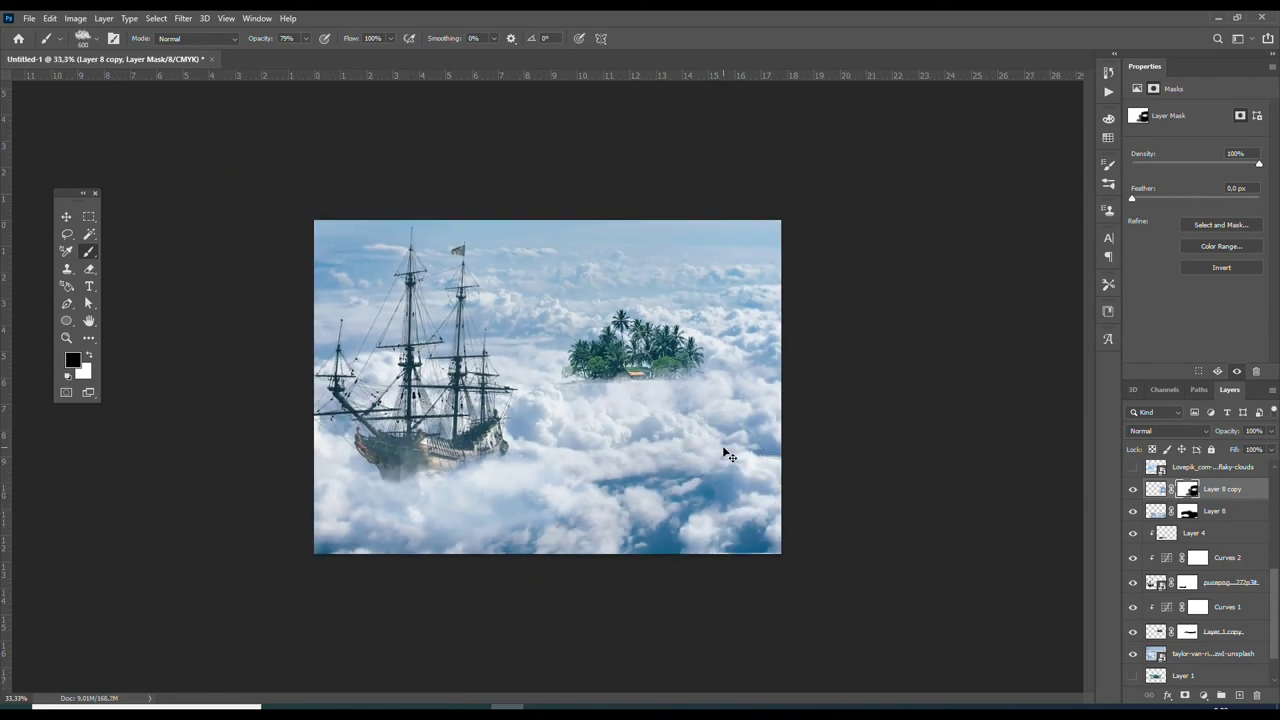
pyautogui.hotkey('ctrl', '+')
pyautogui.hotkey('ctrl', '+')
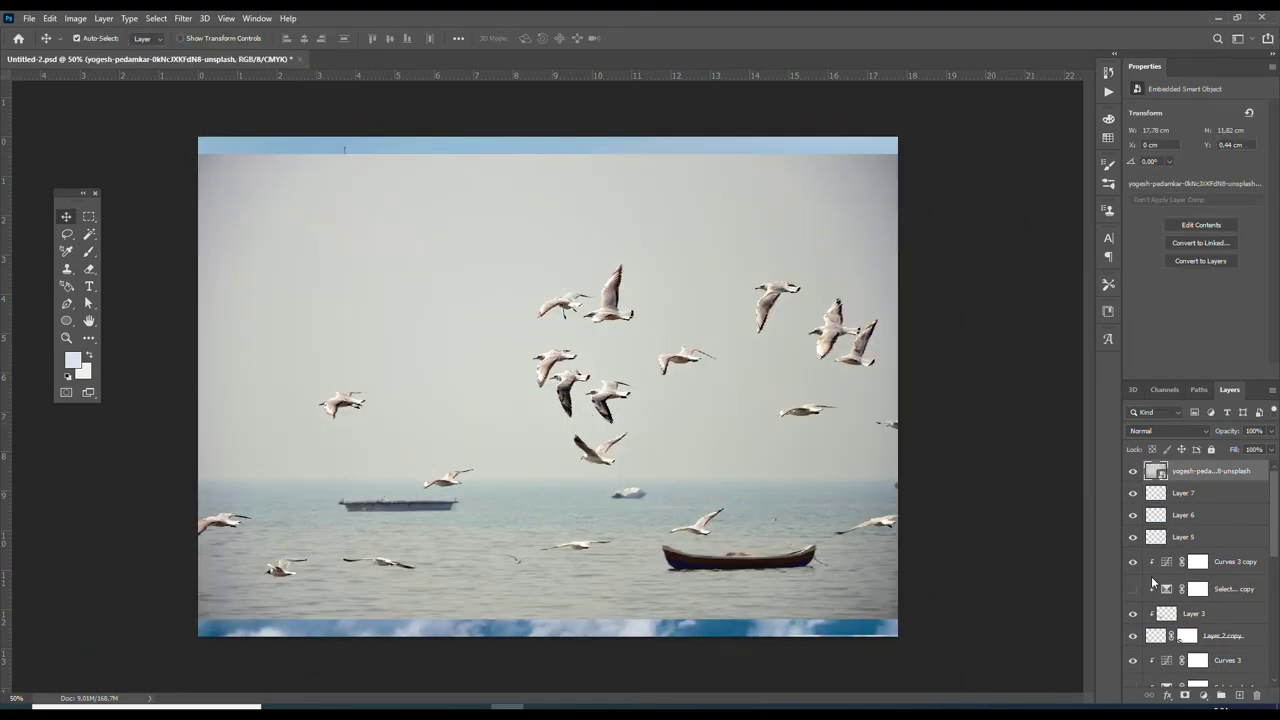
# Copy a rectangle around the flying gulls to Layer 9 and hide the seagull photo
pyautogui.press('z')
pyautogui.click(684, 377)
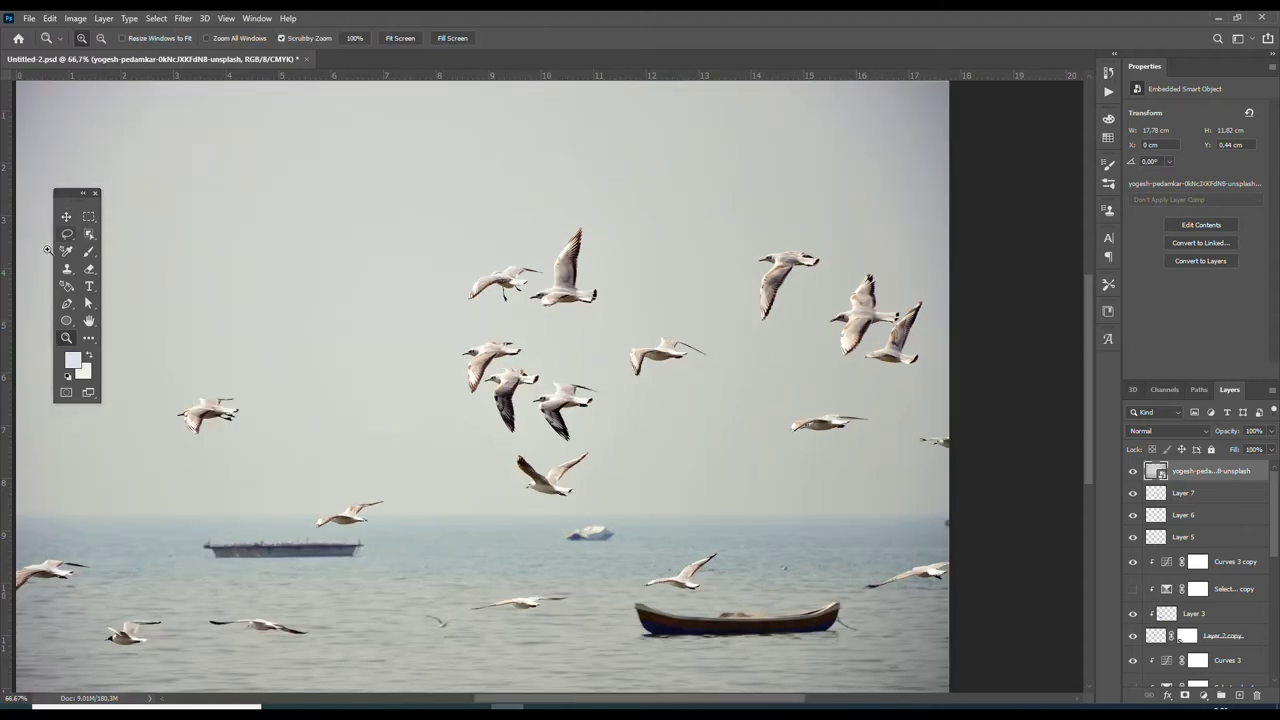
pyautogui.click(88, 218)
pyautogui.moveTo(381, 186)
pyautogui.mouseDown()
pyautogui.moveTo(953, 510)
pyautogui.moveTo(932, 503)
pyautogui.mouseUp()
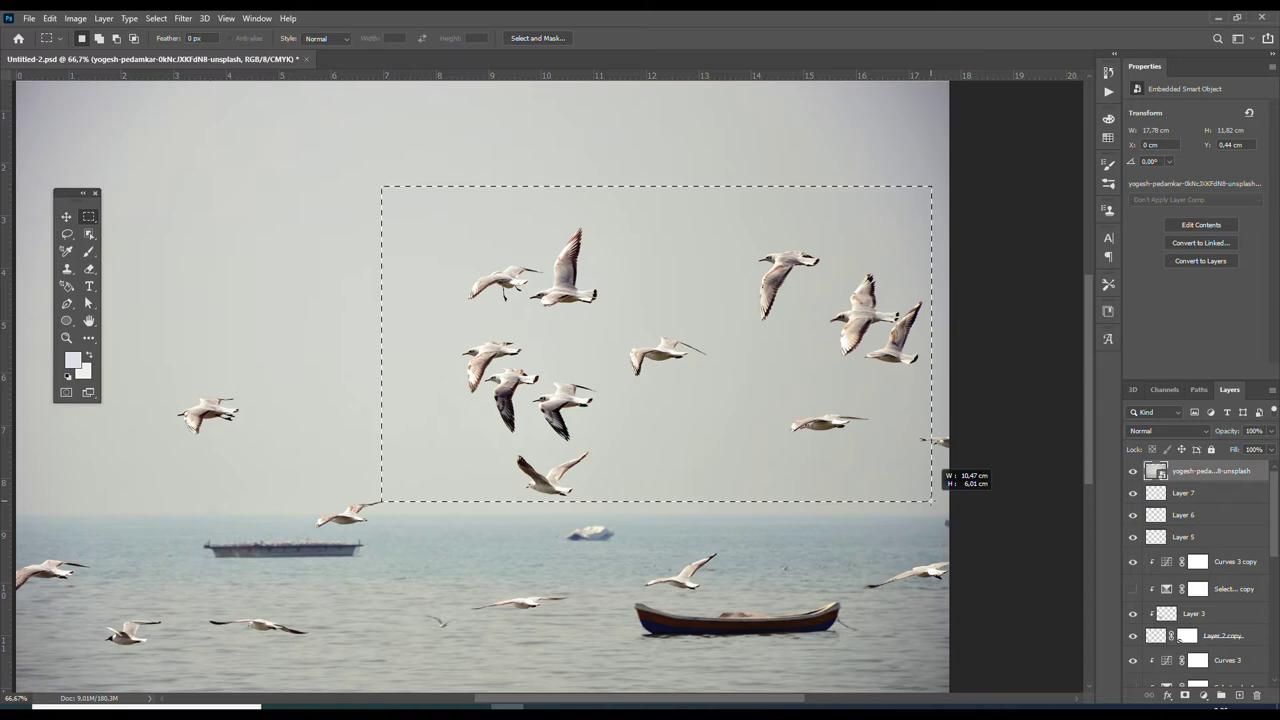
pyautogui.hotkey('ctrl', 'j')
pyautogui.click(1133, 494)
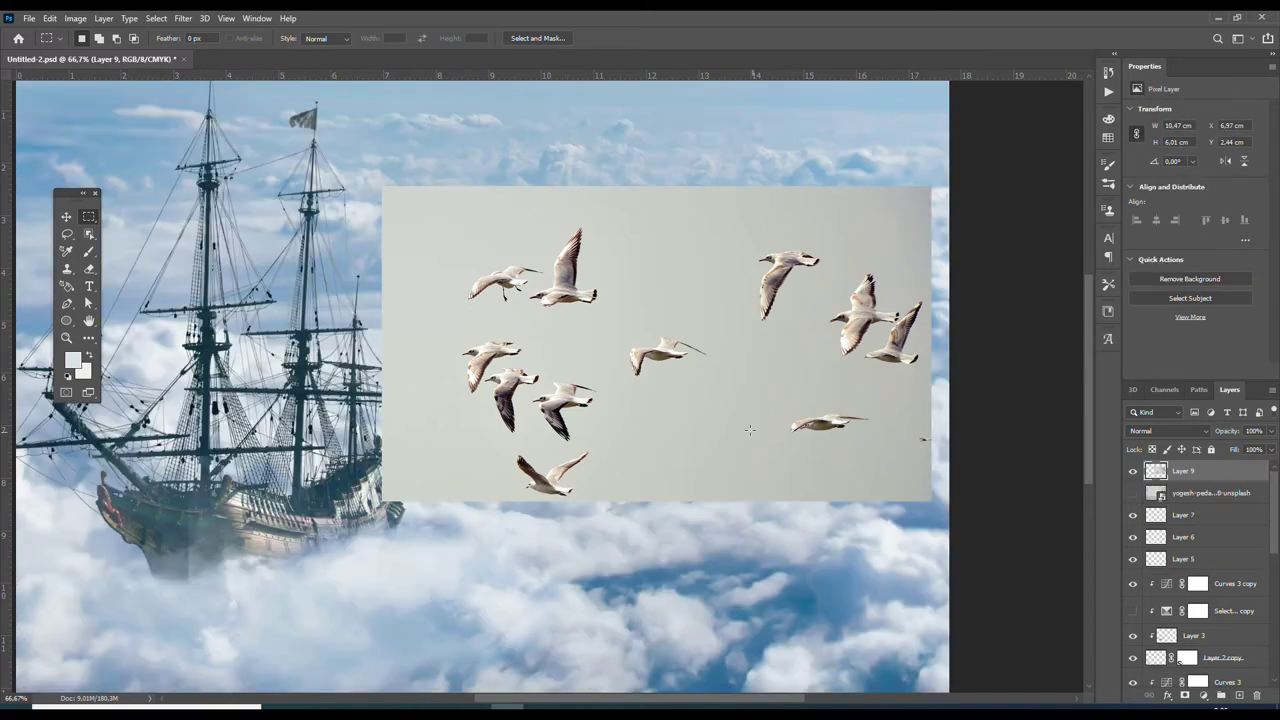
# Try a Magic Wand selection of the plain sky behind the gulls, then deselect
pyautogui.press('z')
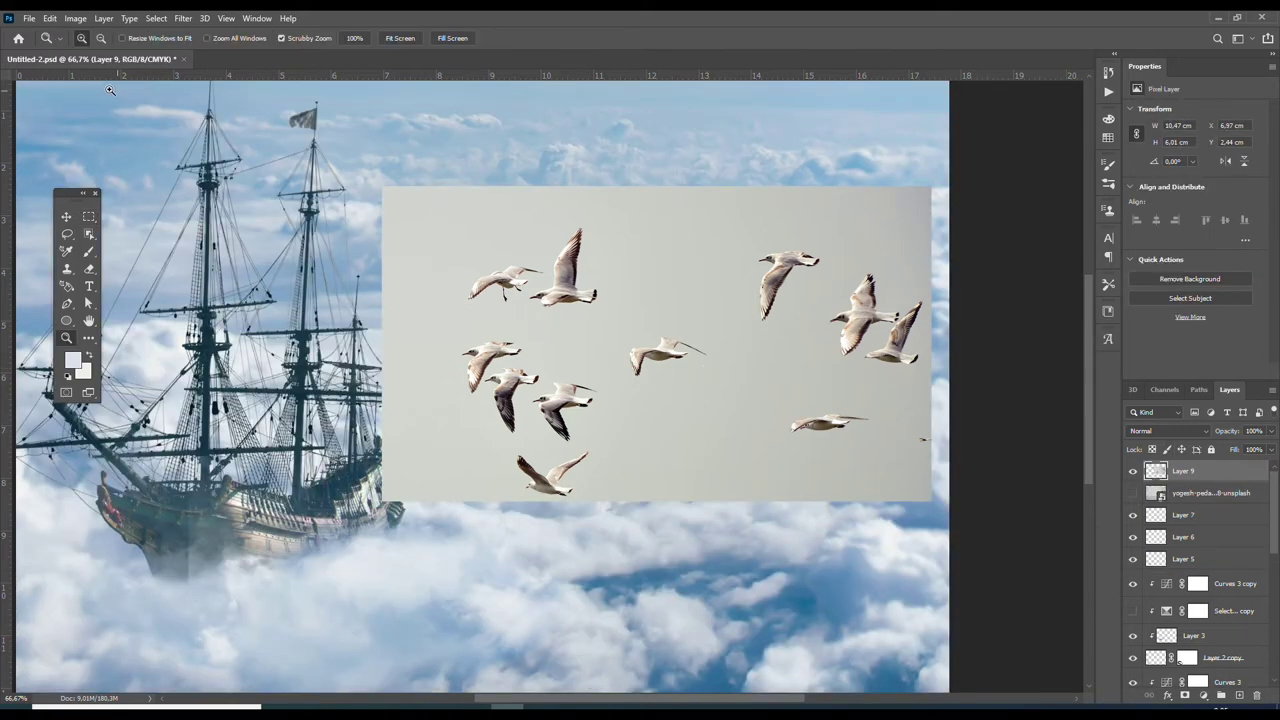
pyautogui.rightClick(85, 234)
pyautogui.click(130, 260)
pyautogui.click(416, 291)
pyautogui.hotkey('ctrl', 'd')
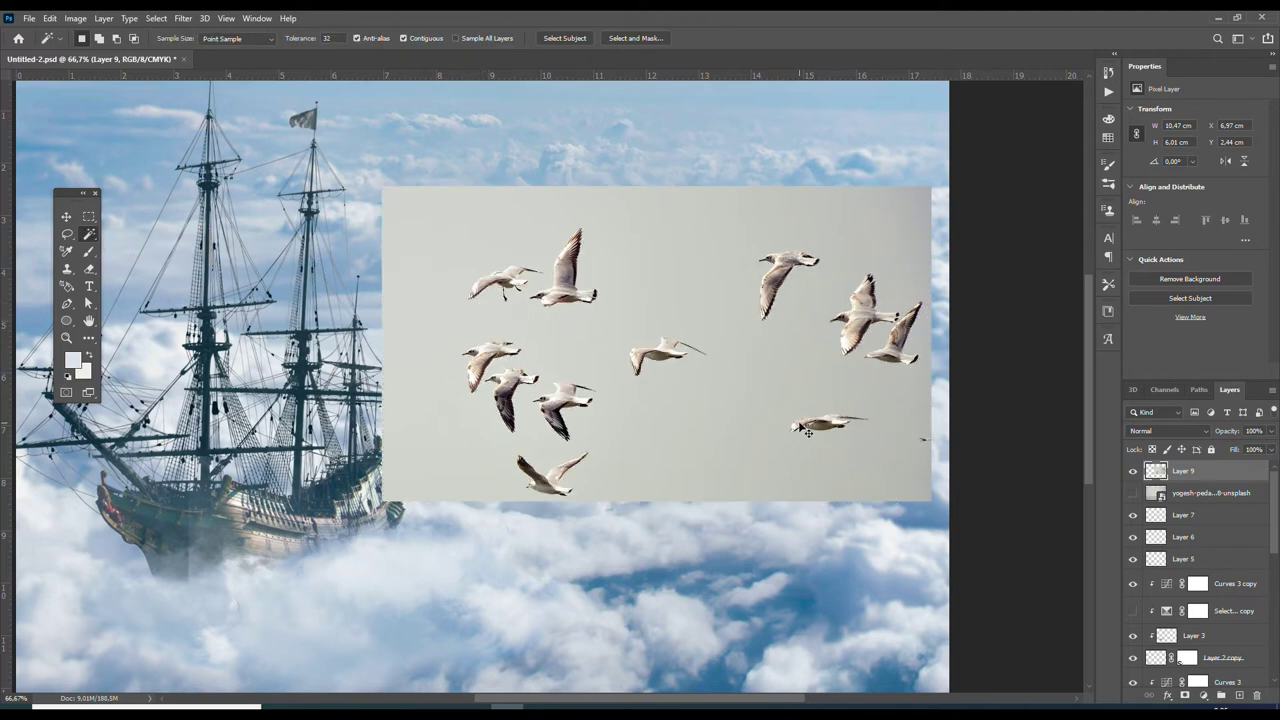
# Apply Levels to the seagull photo, setting midtones to 0.38 and slightly brightening the highlights
pyautogui.hotkey('ctrl', 'l')
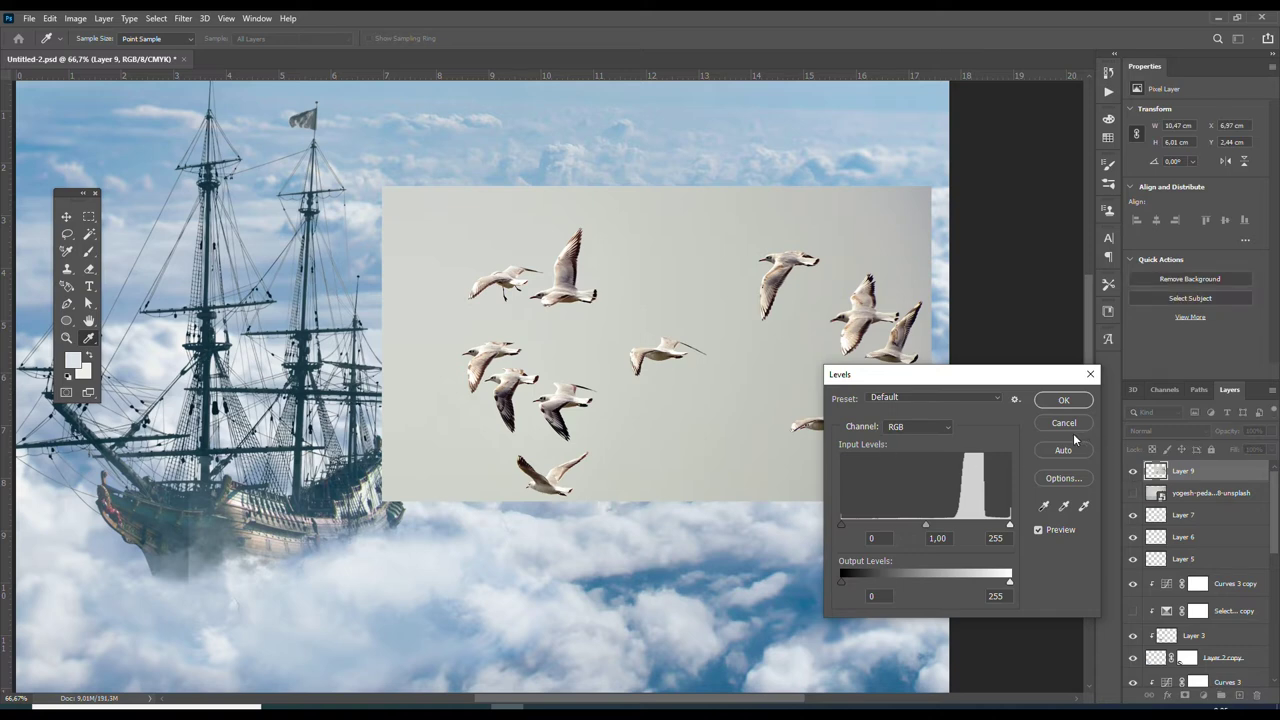
pyautogui.click(1064, 423)
pyautogui.hotkey('ctrl', 'l')
pyautogui.moveTo(928, 526); pyautogui.dragTo(967, 524)
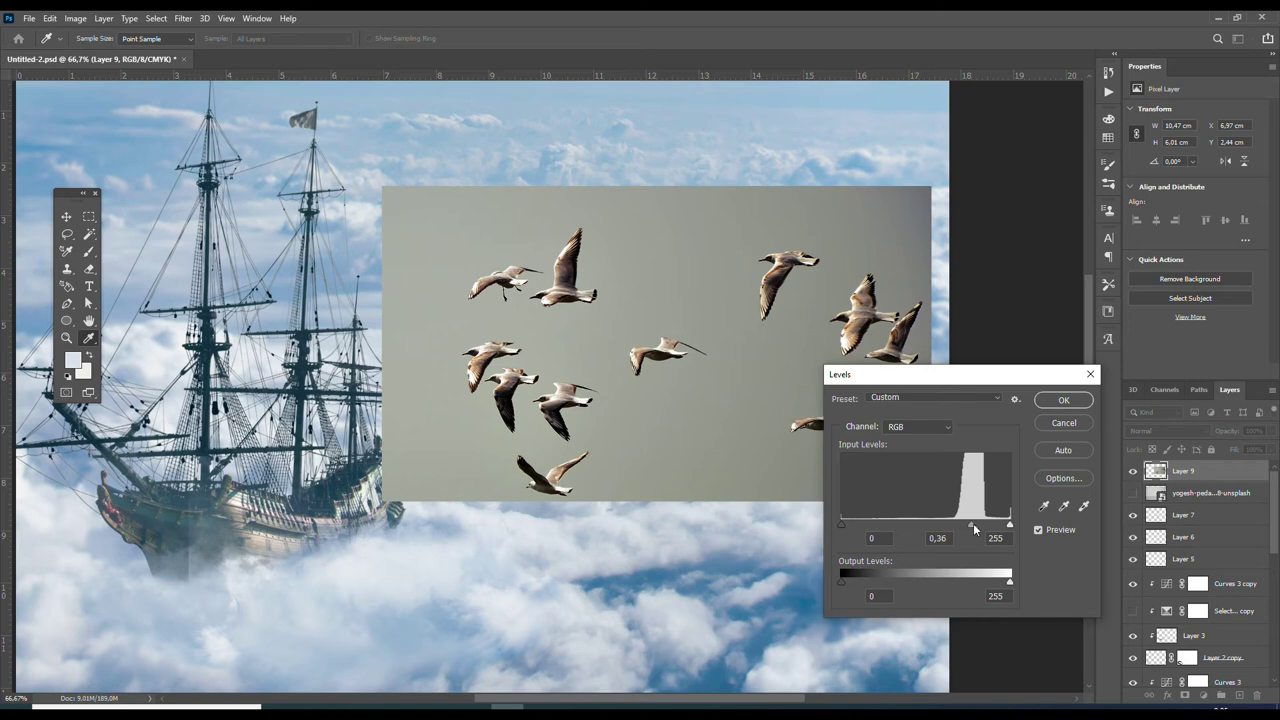
pyautogui.moveTo(1008, 526)
pyautogui.mouseDown()
pyautogui.moveTo(978, 527)
pyautogui.moveTo(1010, 526)
pyautogui.mouseUp()
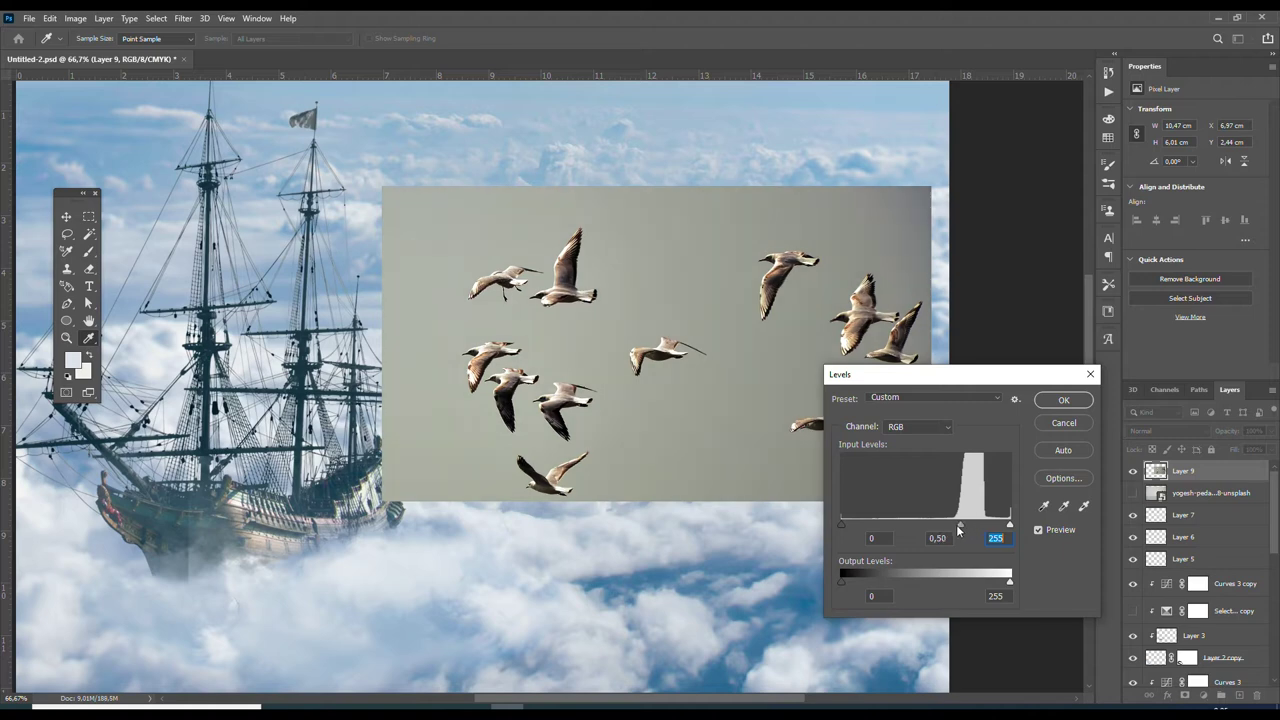
pyautogui.moveTo(959, 525); pyautogui.dragTo(970, 524)
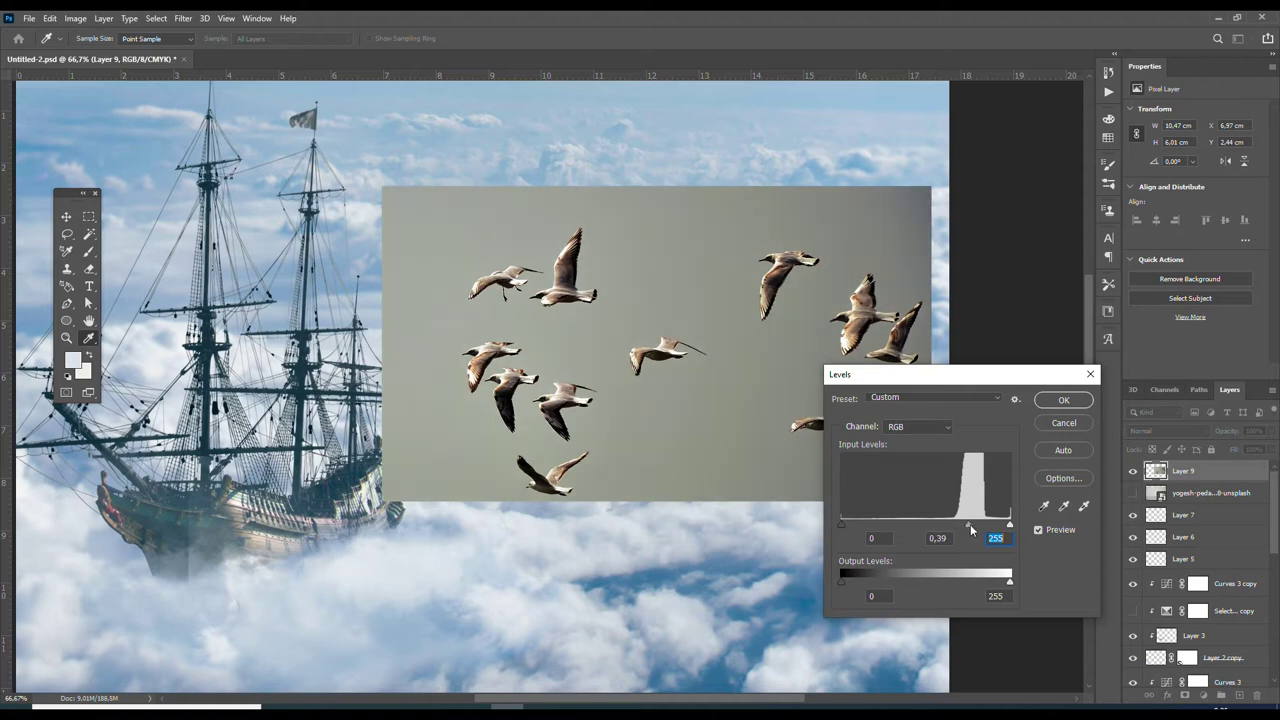
pyautogui.click(1063, 401)
pyautogui.press('w')
# Try Object Selection on the flock of seagulls, then deselect
pyautogui.rightClick(91, 240)
pyautogui.click(130, 231)
pyautogui.moveTo(409, 207); pyautogui.dragTo(935, 502)
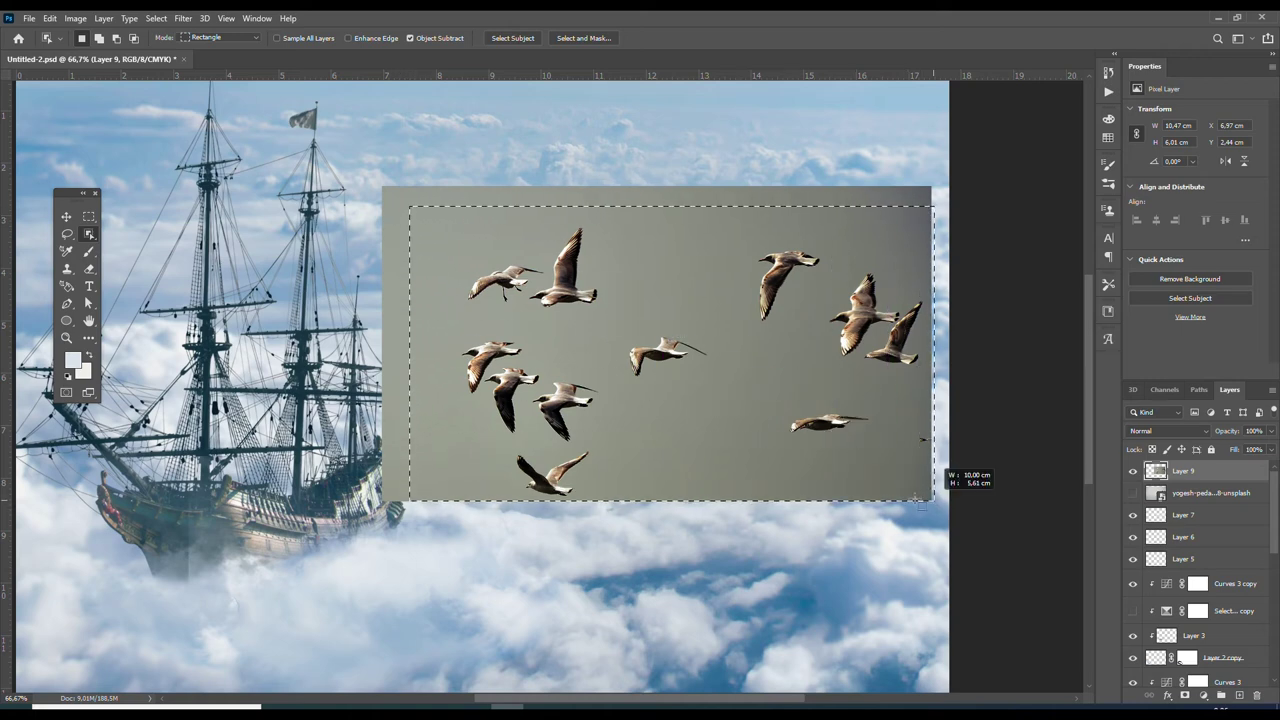
pyautogui.moveTo(916, 487); pyautogui.dragTo(916, 486)
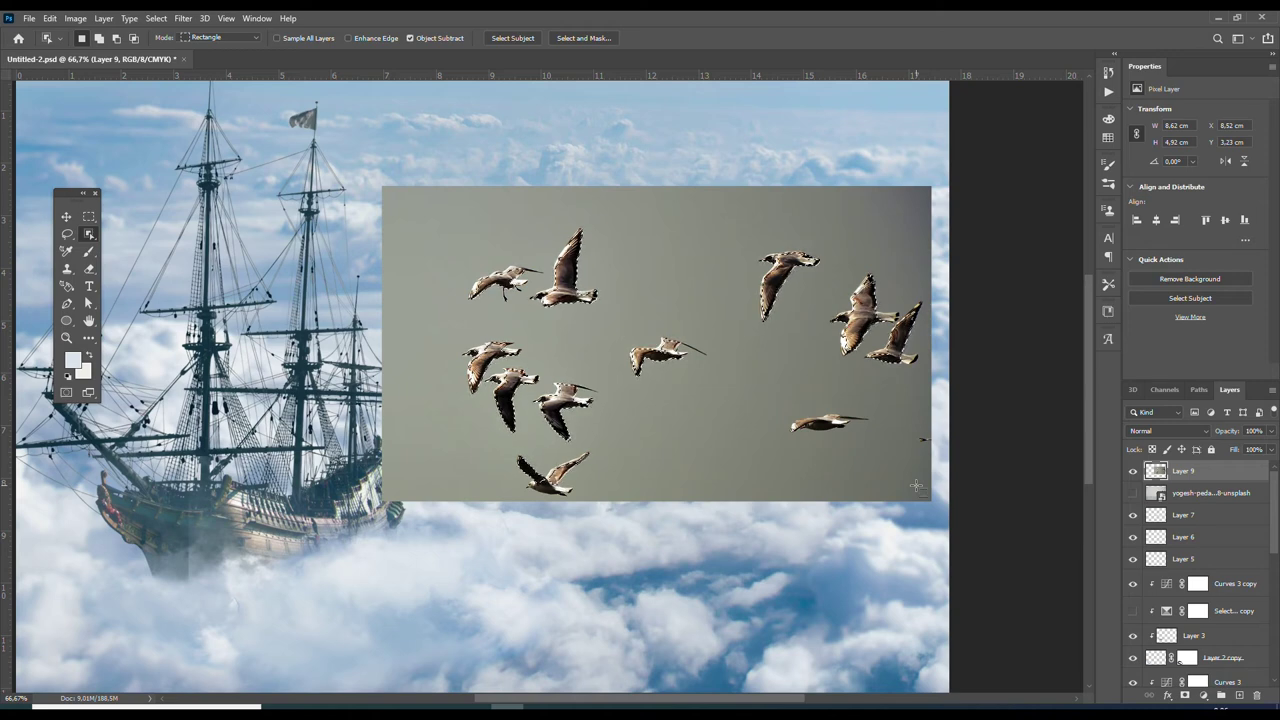
pyautogui.hotkey('ctrl', 'd')
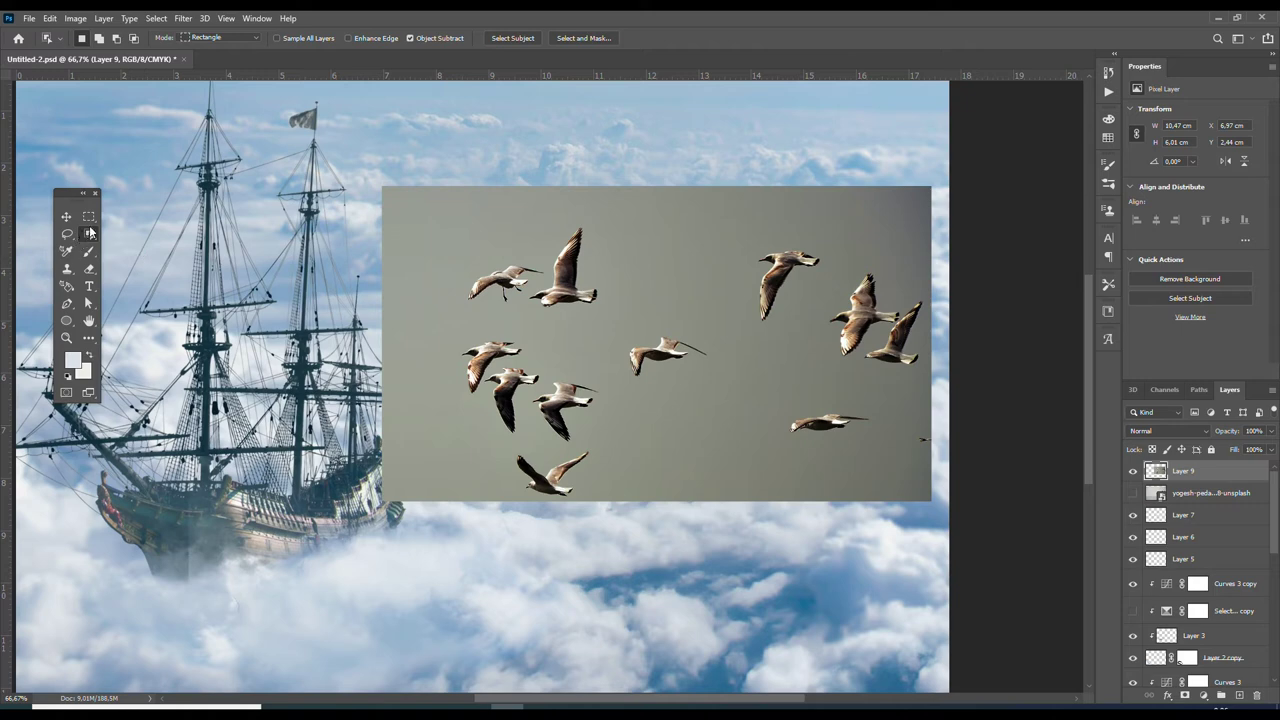
# Select the grey sky behind the seagulls with the Magic Wand, after trying Quick Selection
pyautogui.rightClick(90, 232)
pyautogui.click(140, 250)
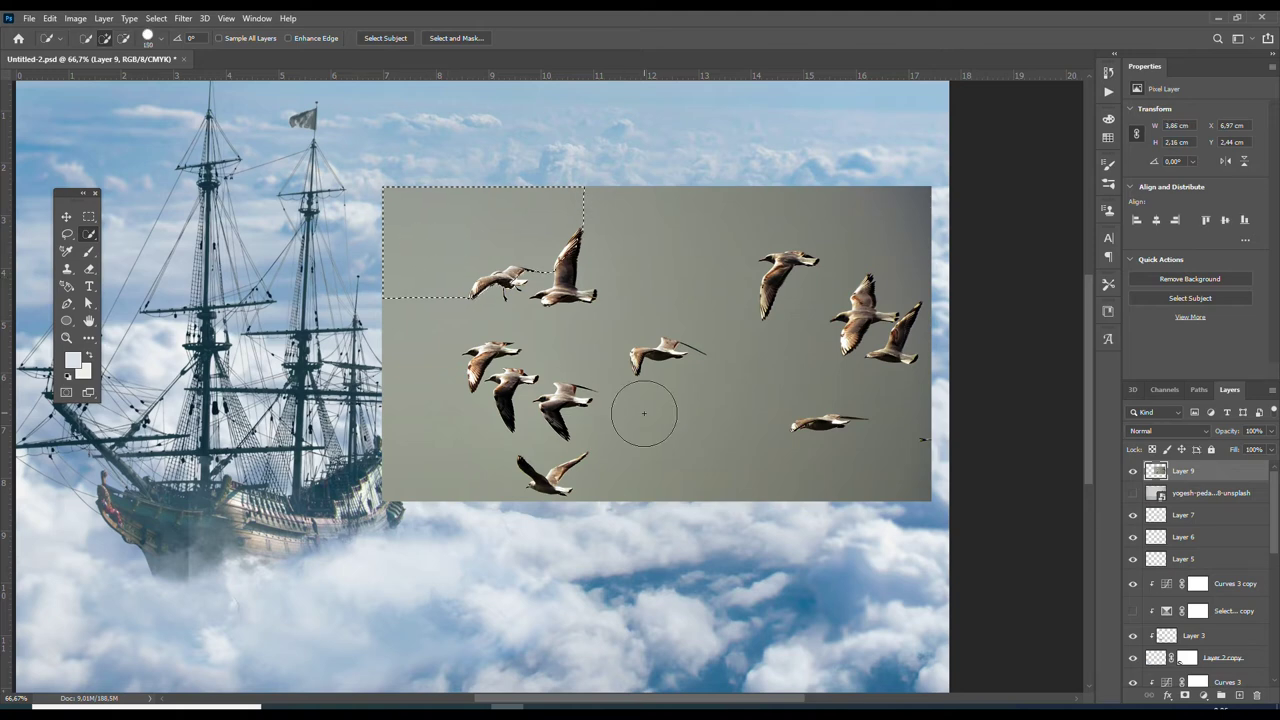
pyautogui.rightClick(89, 234)
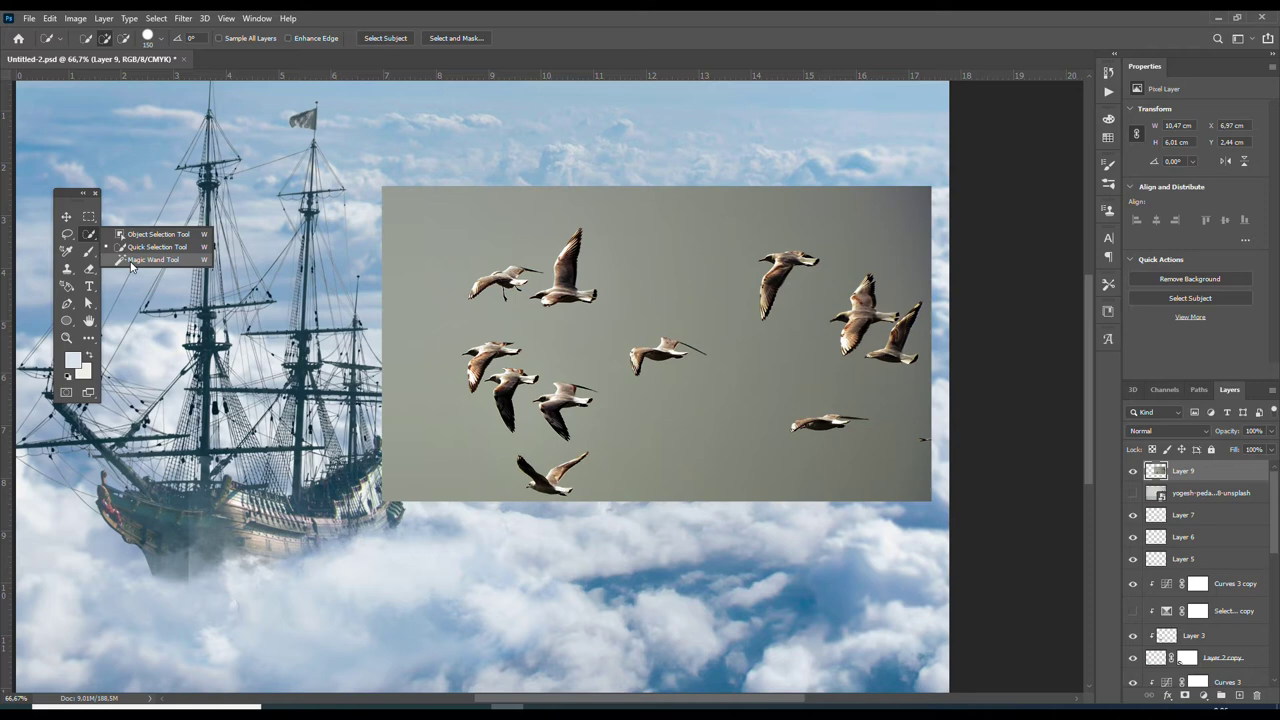
pyautogui.click(150, 252)
pyautogui.click(695, 385)
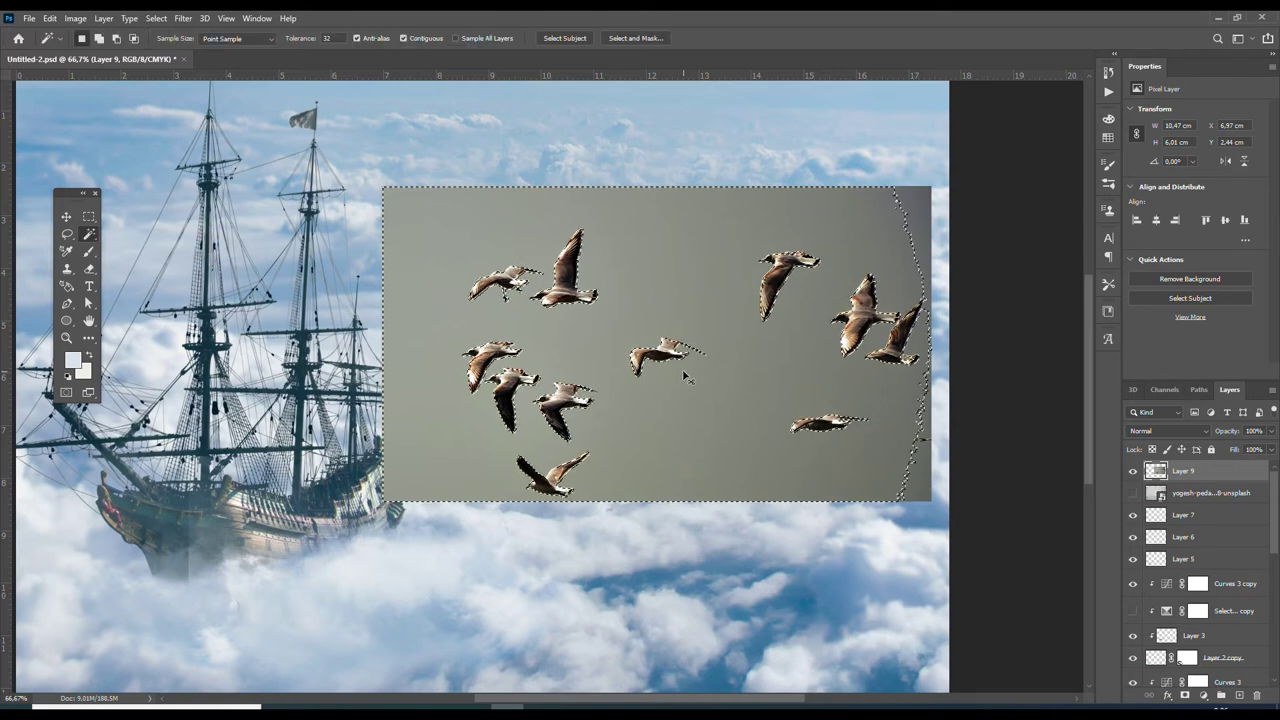
pyautogui.click(684, 453)
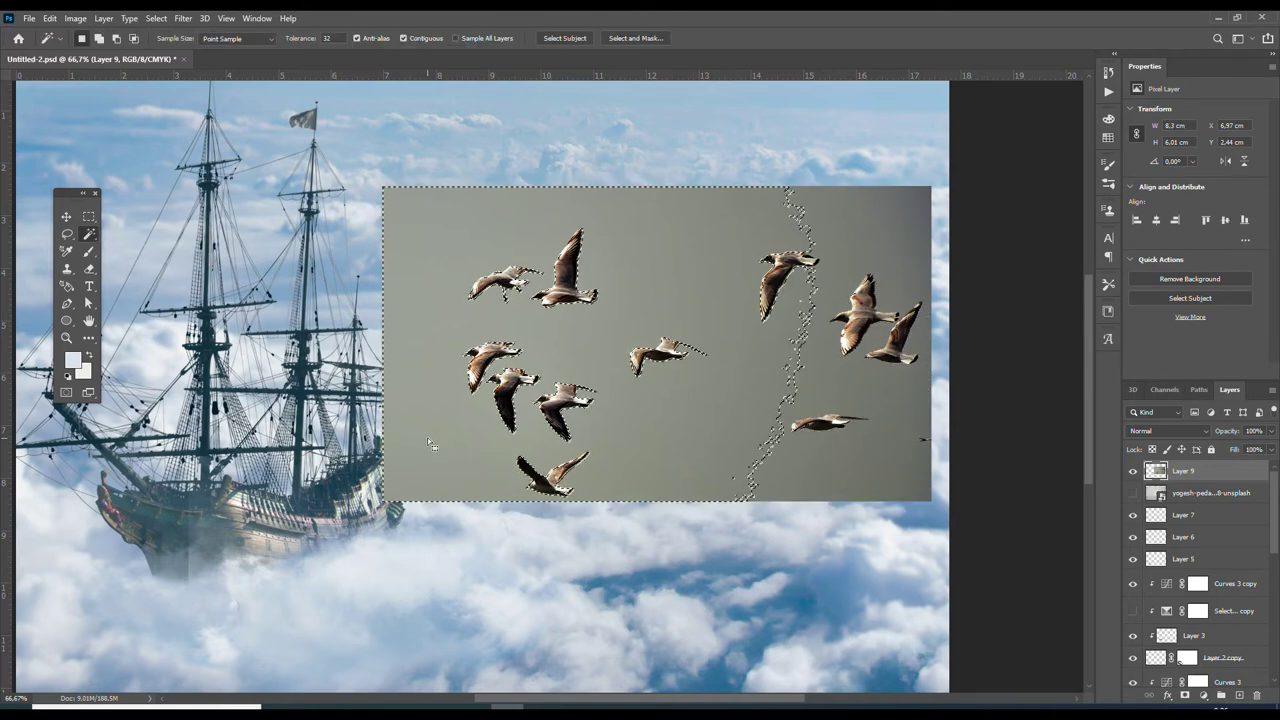
# Zoom in and pan to check the selection edges, then show the original seagull layer
pyautogui.press('z')
pyautogui.click(695, 408)
pyautogui.click(695, 405)
pyautogui.press('w')
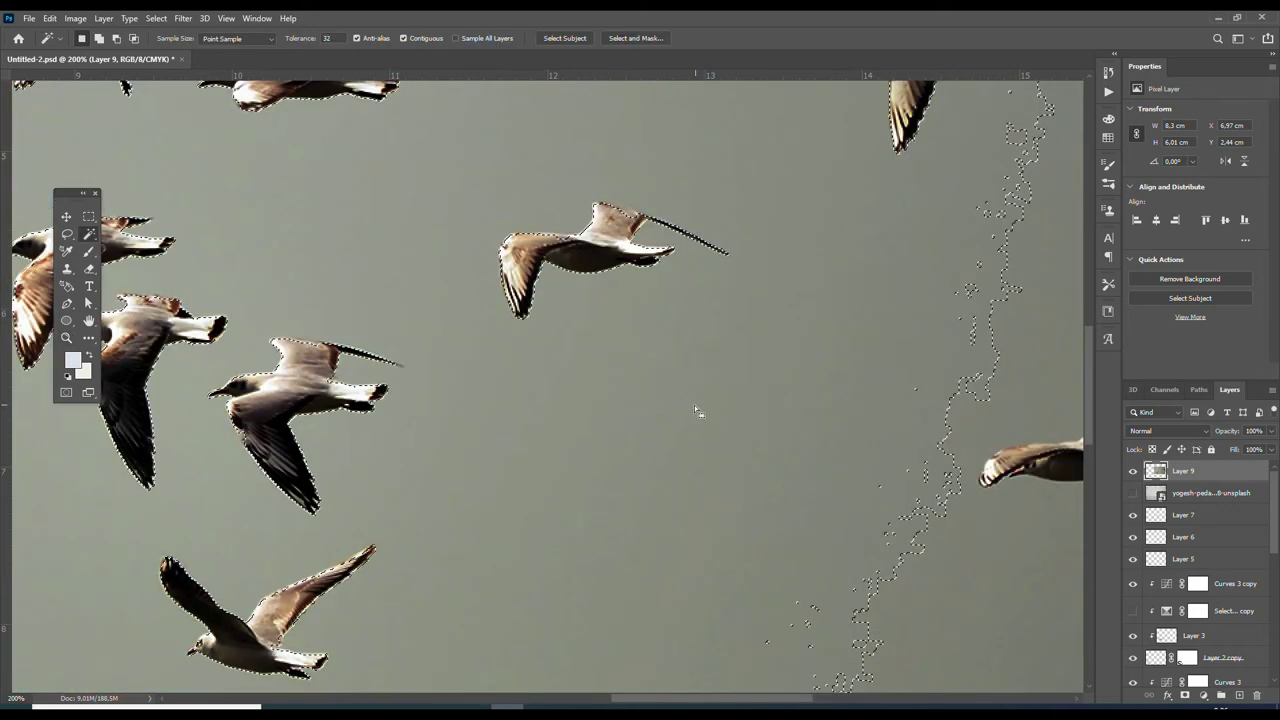
pyautogui.moveTo(480, 354)
pyautogui.mouseDown()
pyautogui.moveTo(666, 466)
pyautogui.moveTo(680, 503)
pyautogui.mouseUp()
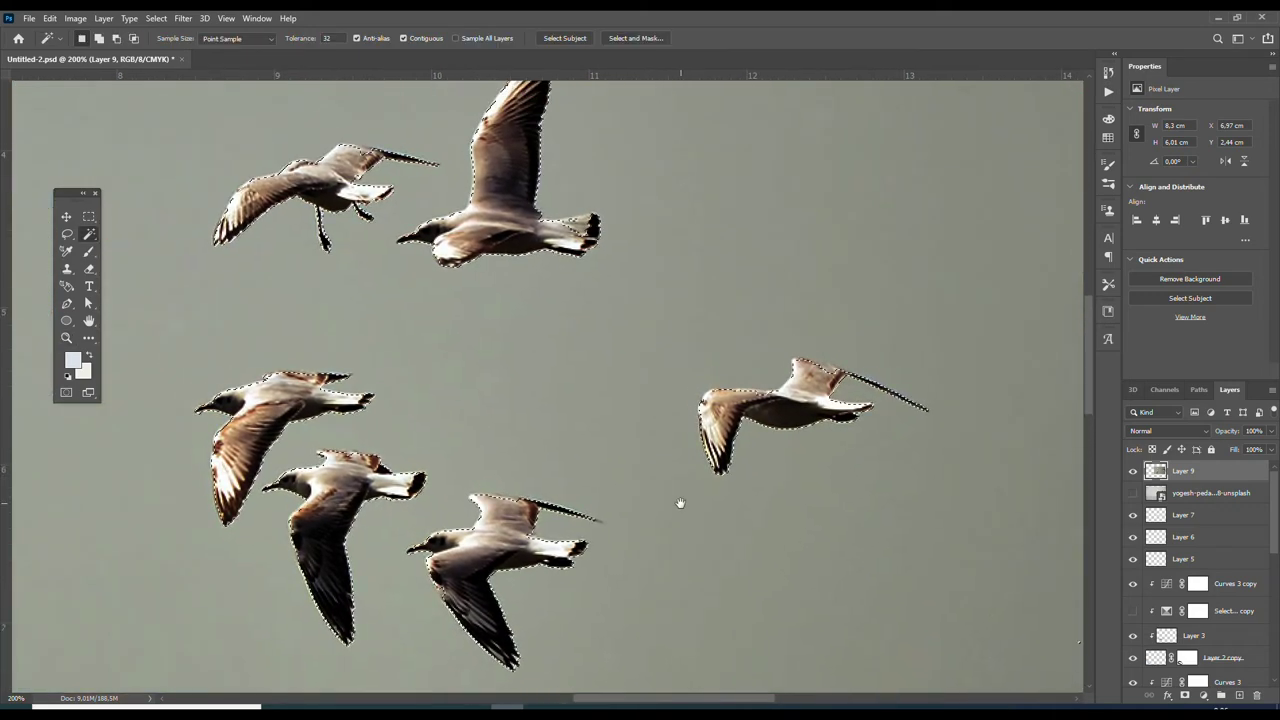
pyautogui.moveTo(676, 497); pyautogui.dragTo(661, 437)
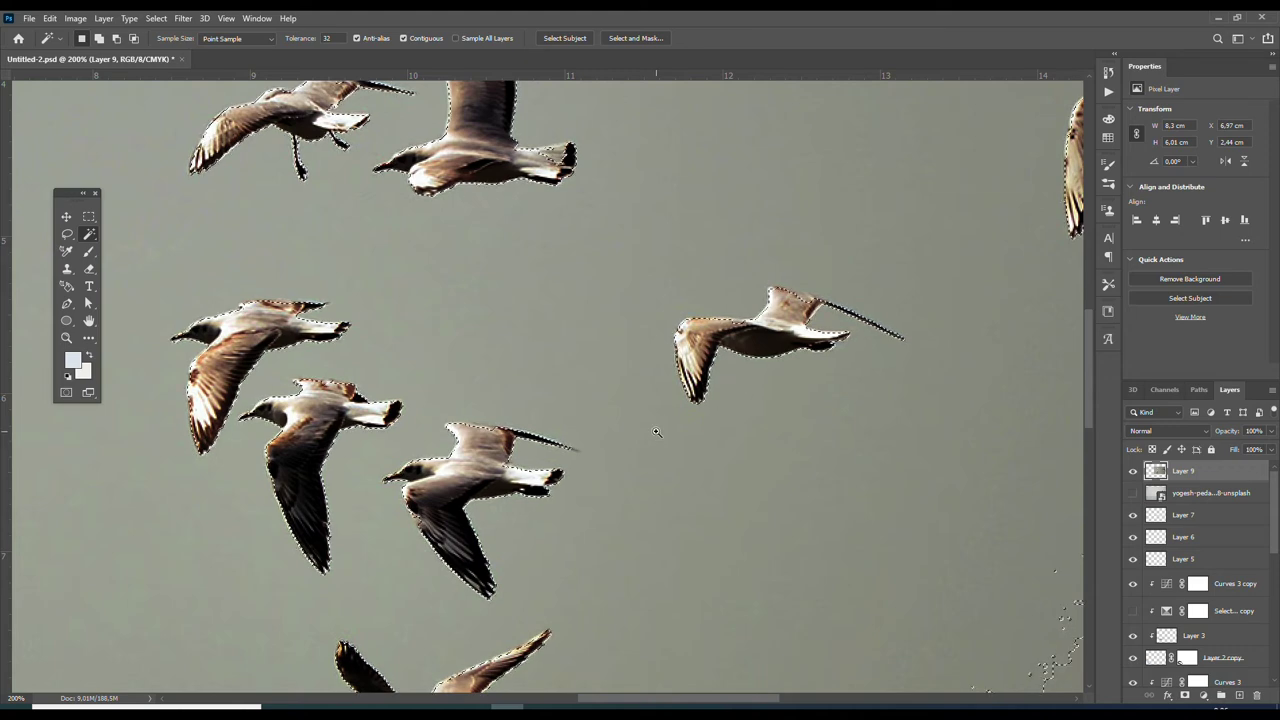
pyautogui.press('z')
pyautogui.keyDown('alt'); pyautogui.click(656, 431); pyautogui.keyUp('alt')
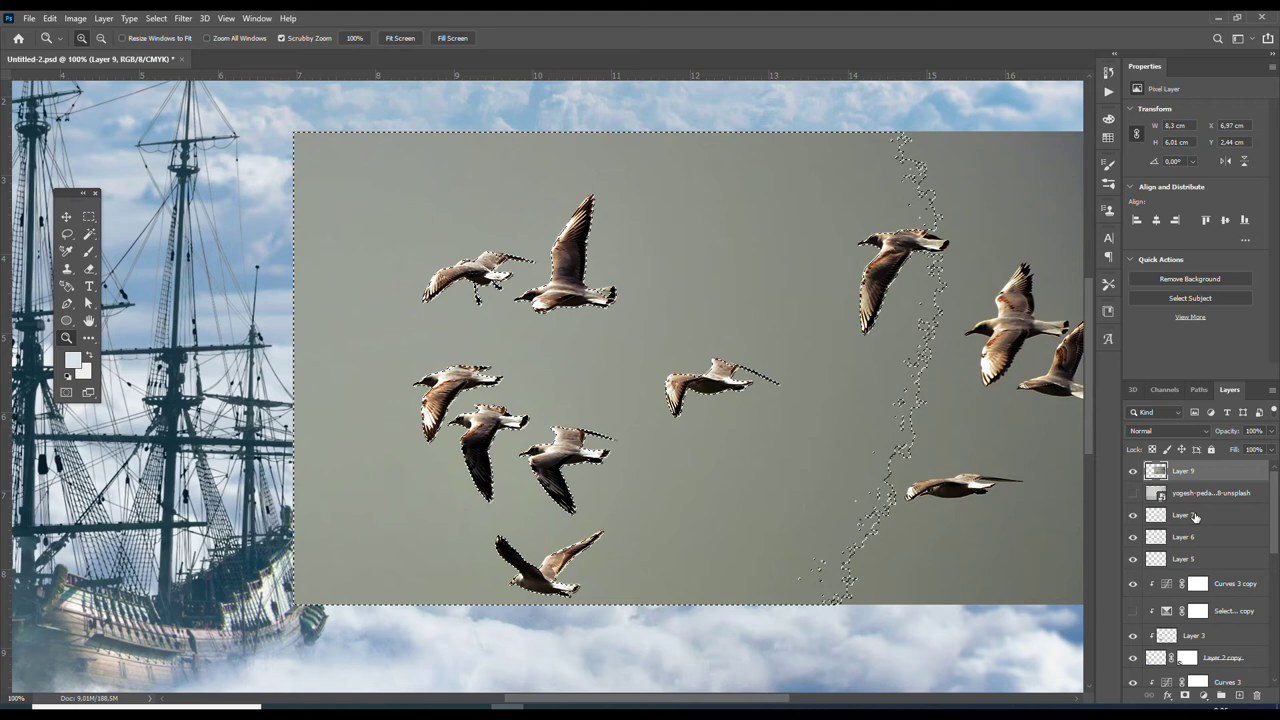
pyautogui.click(1134, 492)
# Copy the selected birds from the original seagull photo onto a new layer
pyautogui.click(1133, 470)
pyautogui.click(1160, 492)
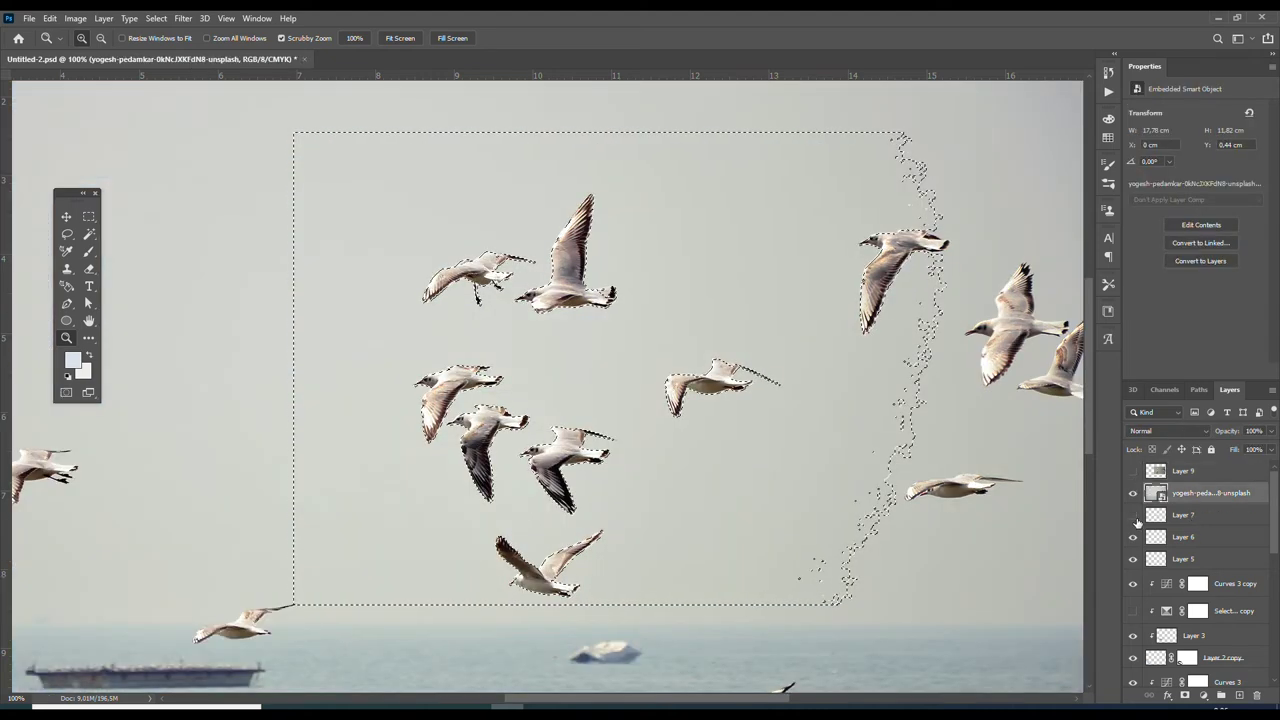
pyautogui.hotkey('ctrl', 'j')
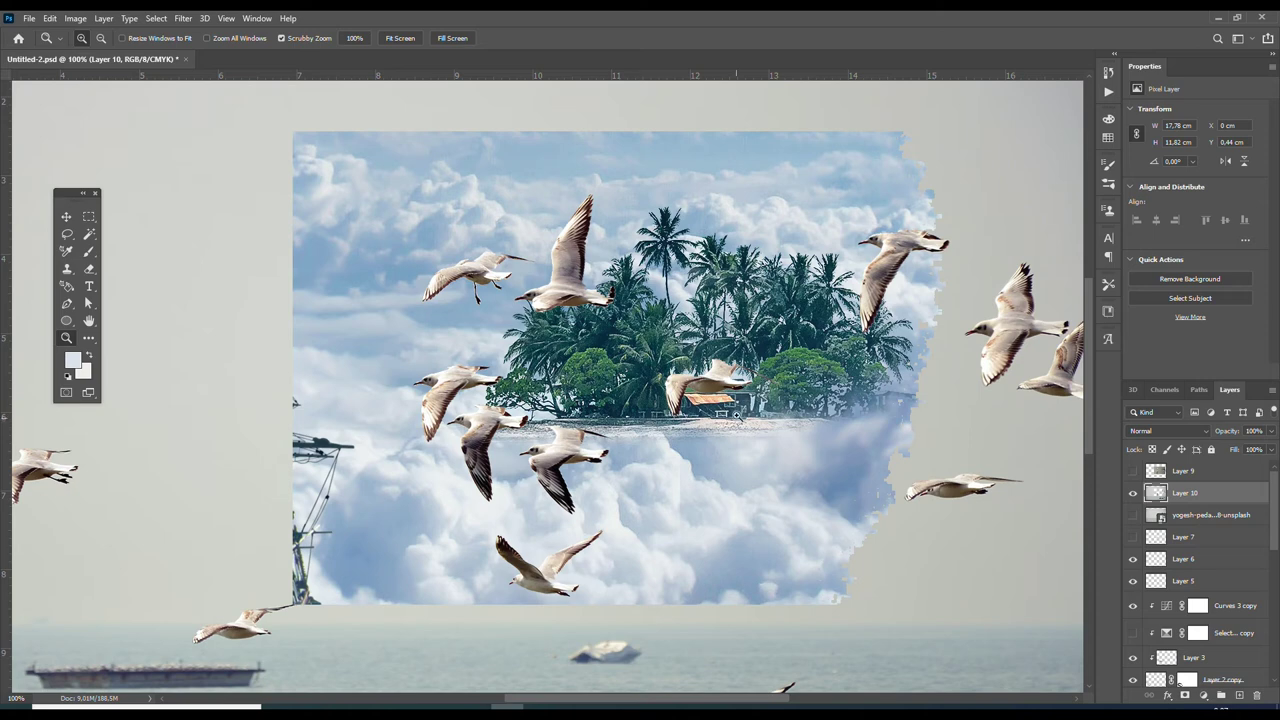
pyautogui.keyDown('alt'); pyautogui.click(740, 410); pyautogui.keyUp('alt')
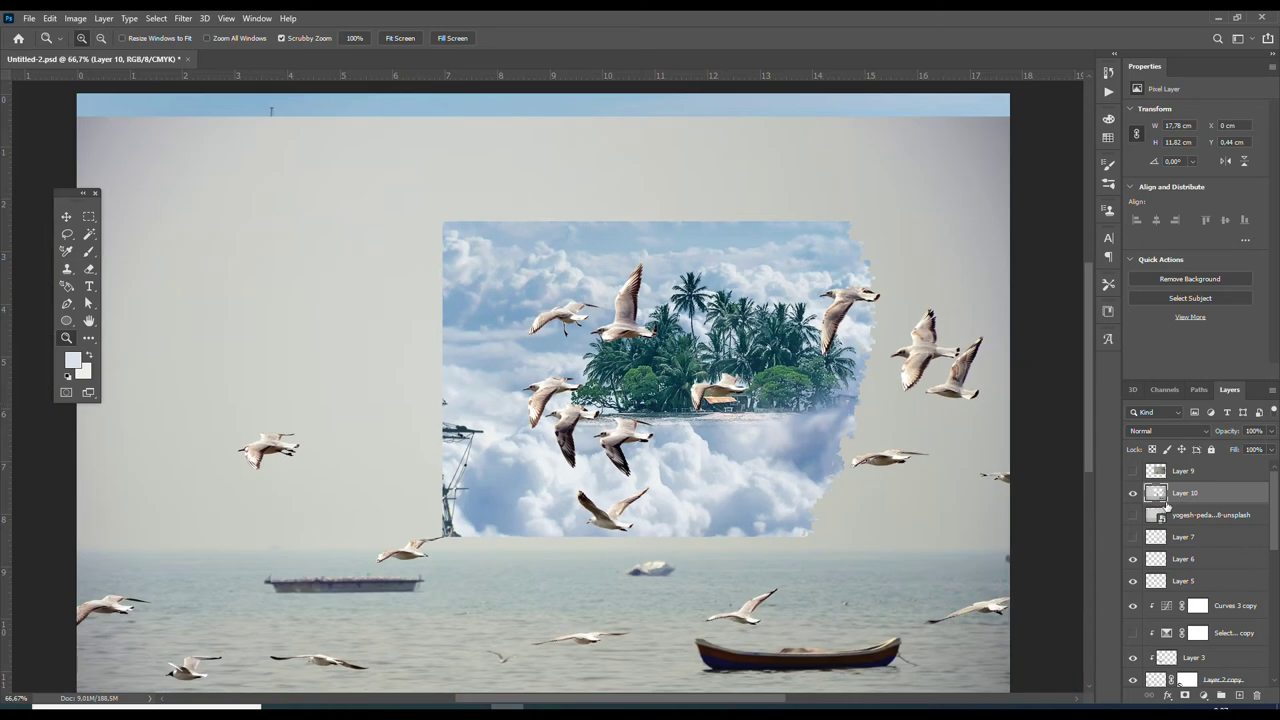
pyautogui.keyDown('alt'); pyautogui.click(1133, 494); pyautogui.keyUp('alt')
# Copy a small group of seagulls near the island onto its own layer and hide the full cut-out
pyautogui.press('e')
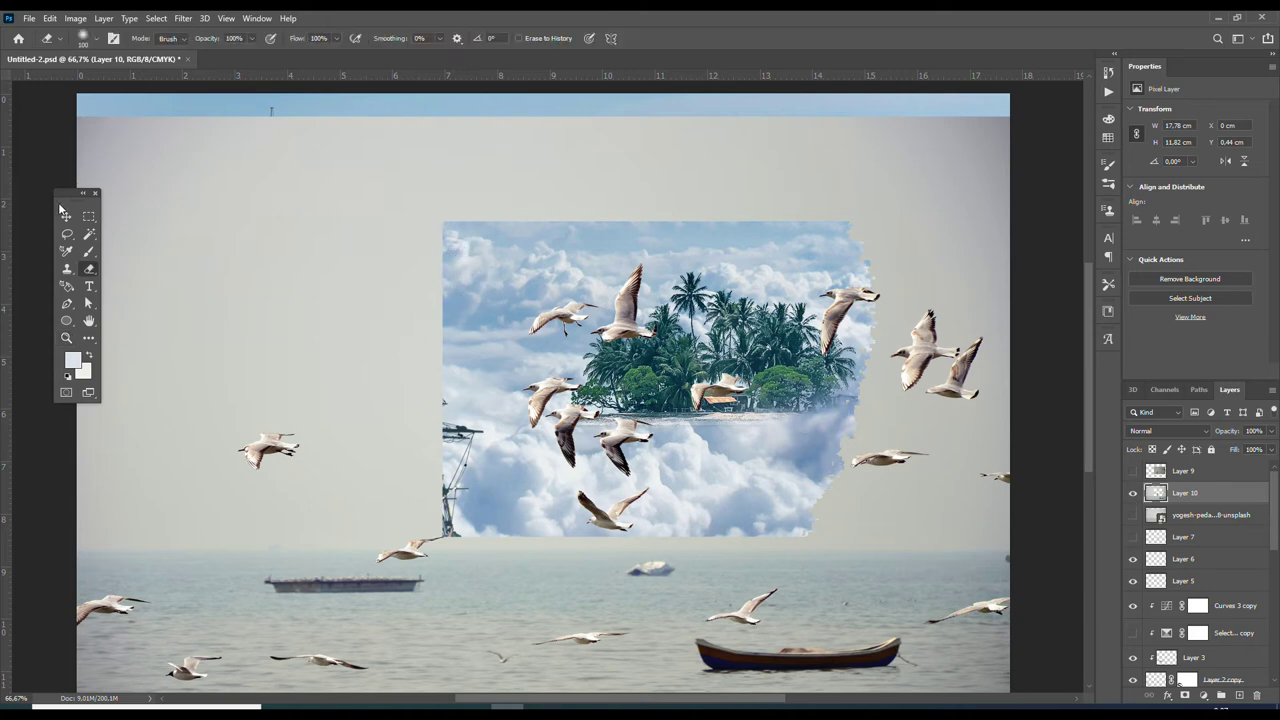
pyautogui.click(88, 218)
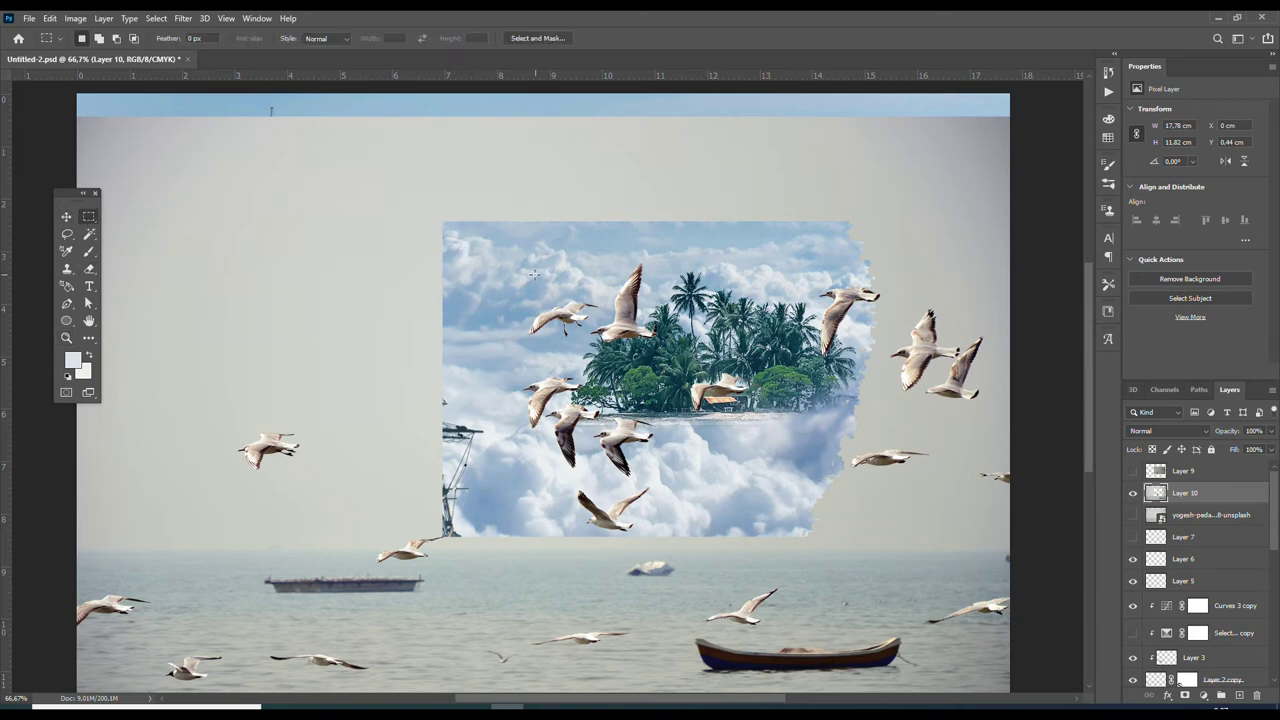
pyautogui.moveTo(516, 251); pyautogui.dragTo(718, 539)
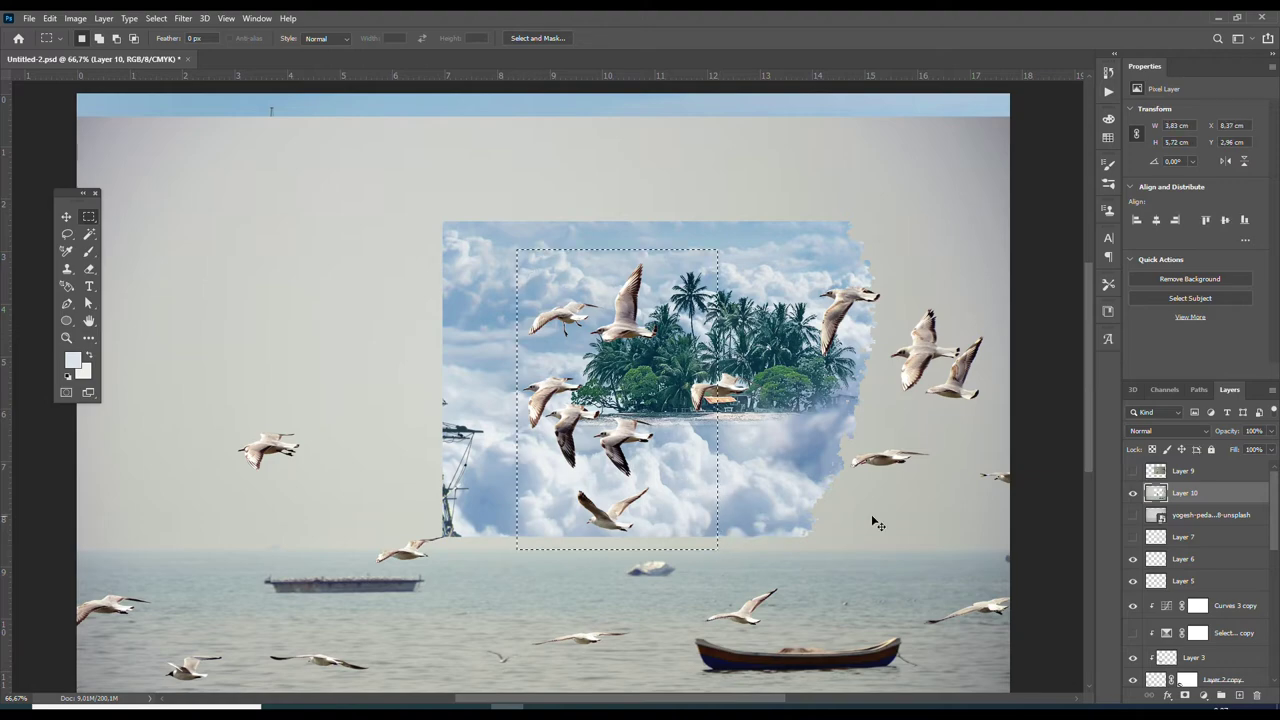
pyautogui.hotkey('ctrl', 'j')
pyautogui.click(1133, 514)
# Delete the leftover beige strip beneath the copied gull group
pyautogui.press('z')
pyautogui.keyDown('alt'); pyautogui.click(112, 260); pyautogui.keyUp('alt')
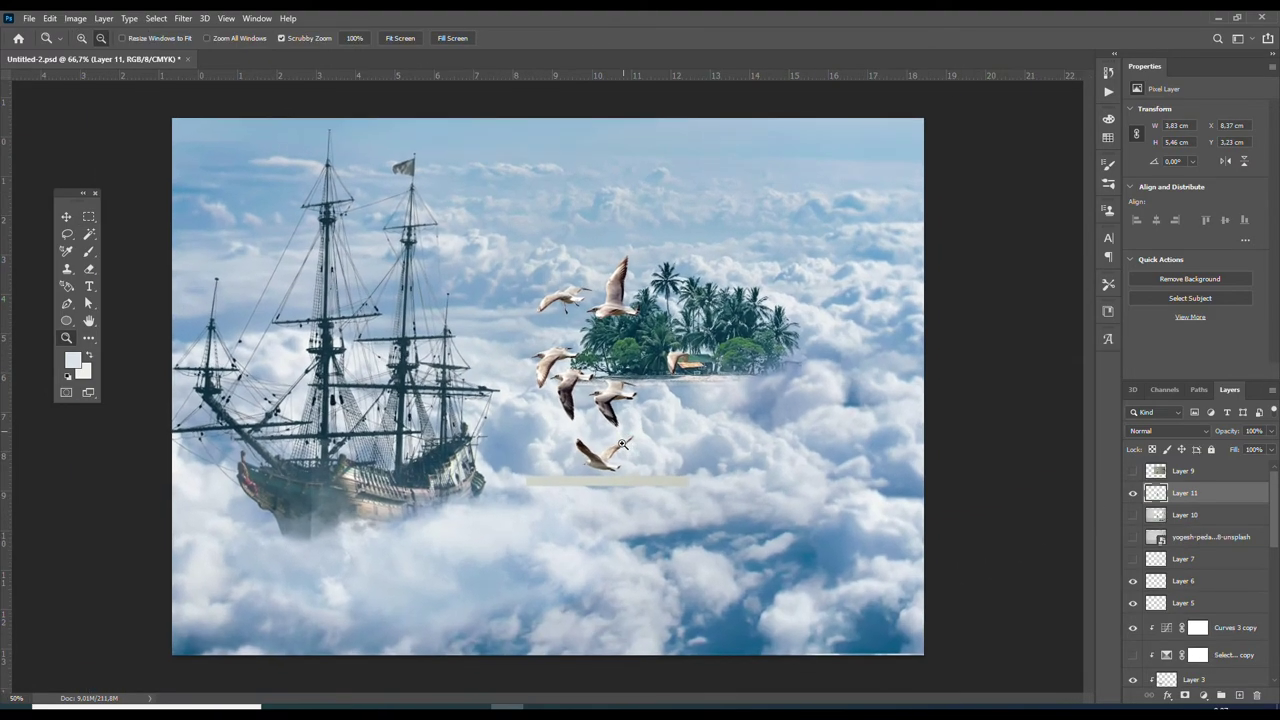
pyautogui.click(614, 480)
pyautogui.click(614, 480)
pyautogui.press('v')
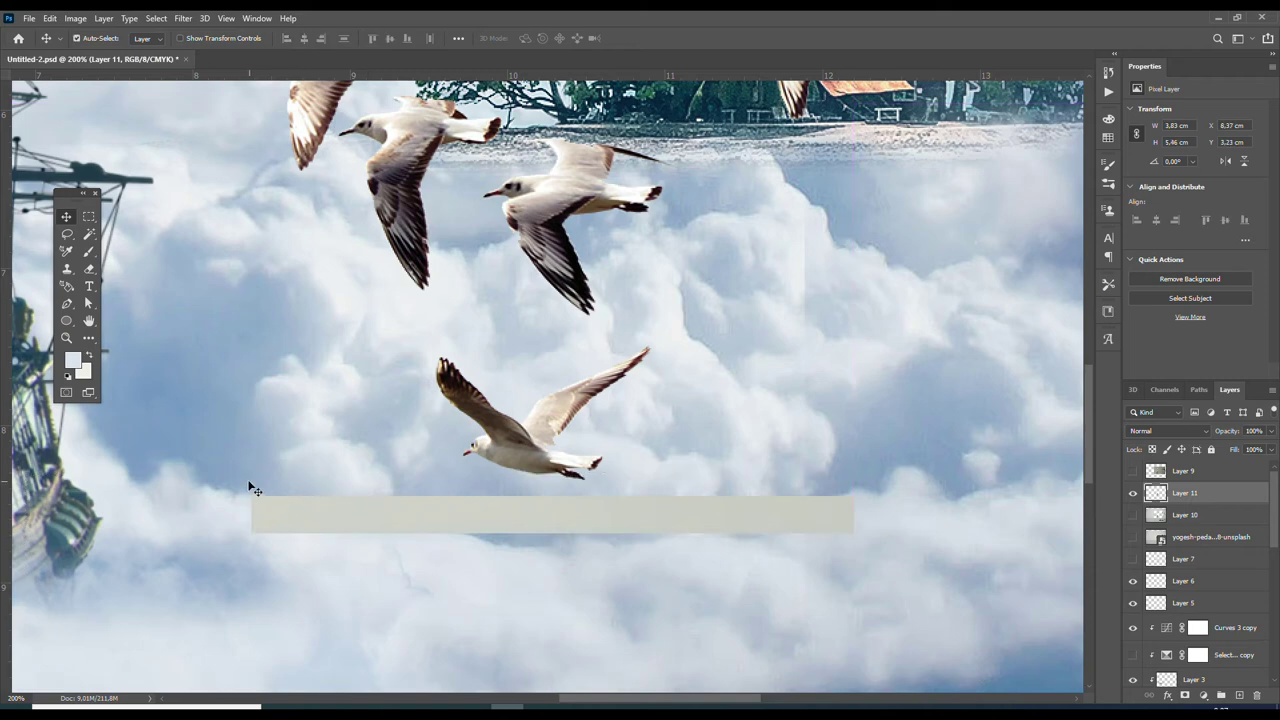
pyautogui.press('m')
pyautogui.moveTo(242, 489); pyautogui.dragTo(882, 571)
pyautogui.press('Delete')
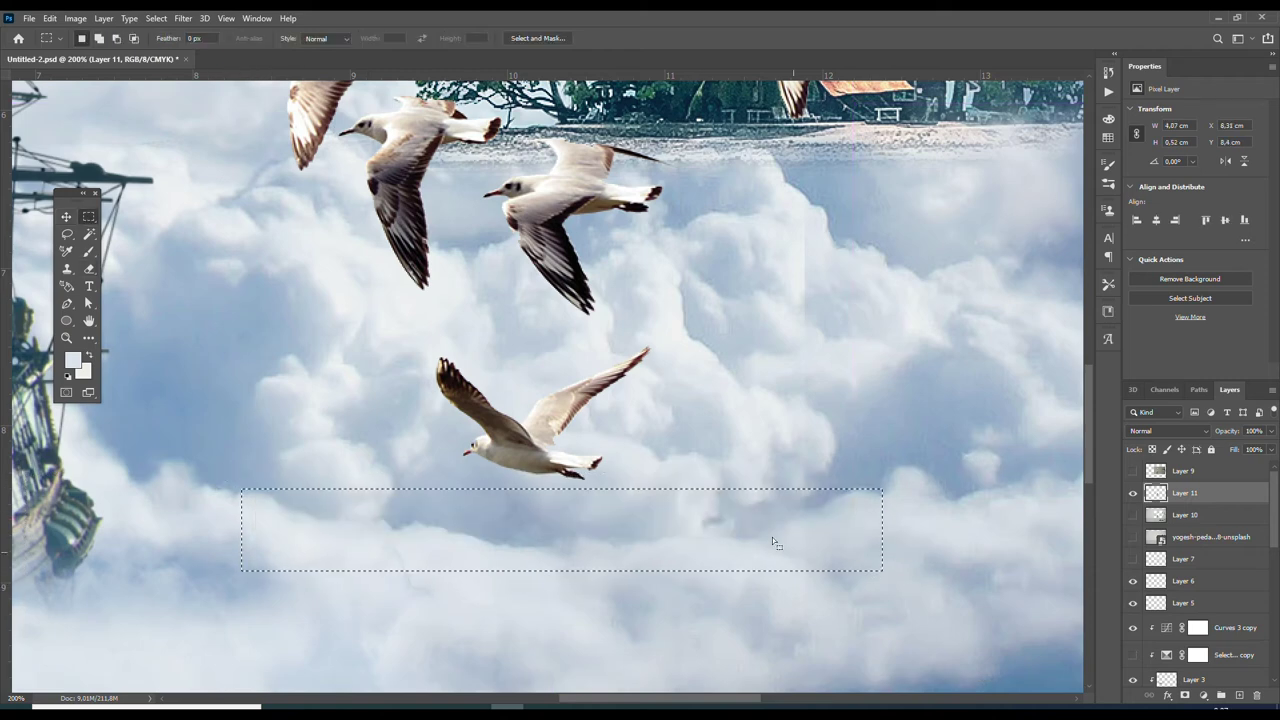
pyautogui.hotkey('ctrl', 'd')
# Zoom out to view the whole scene with the isolated gulls
pyautogui.hotkey('ctrl', 'f')
pyautogui.write('z')
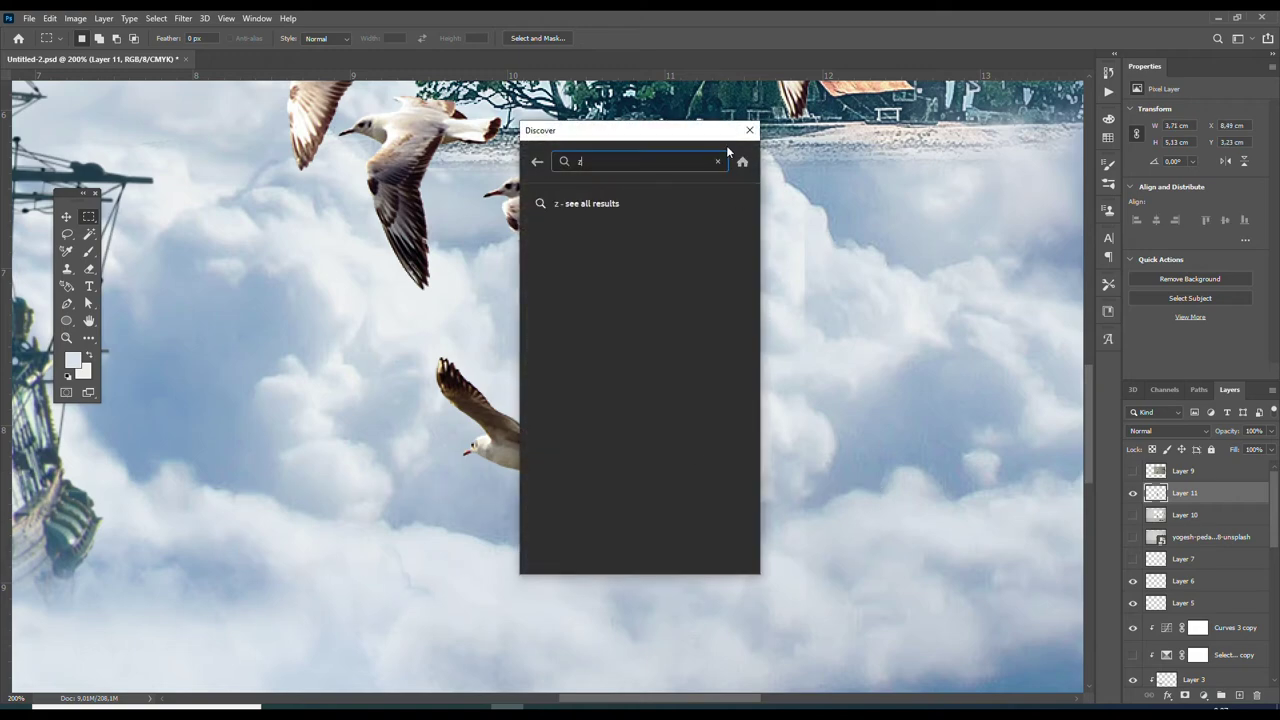
pyautogui.click(749, 130)
pyautogui.press('z')
pyautogui.keyDown('alt'); pyautogui.click(623, 418); pyautogui.keyUp('alt')
pyautogui.keyDown('alt'); pyautogui.click(623, 418); pyautogui.keyUp('alt')
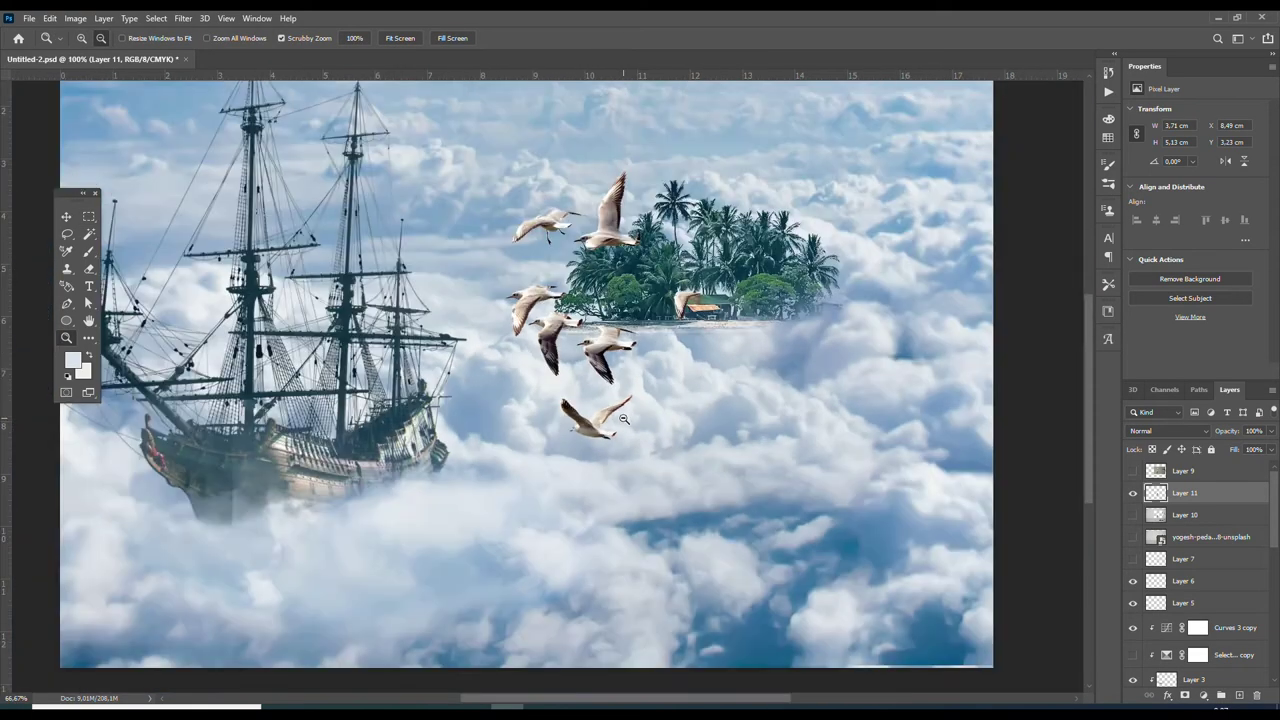
# Move the seagull group down and left, discarding a trial resize and tilt
pyautogui.press('v')
pyautogui.moveTo(605, 458)
pyautogui.mouseDown()
pyautogui.moveTo(553, 541)
pyautogui.moveTo(552, 597)
pyautogui.mouseUp()
pyautogui.hotkey('ctrl', 't')
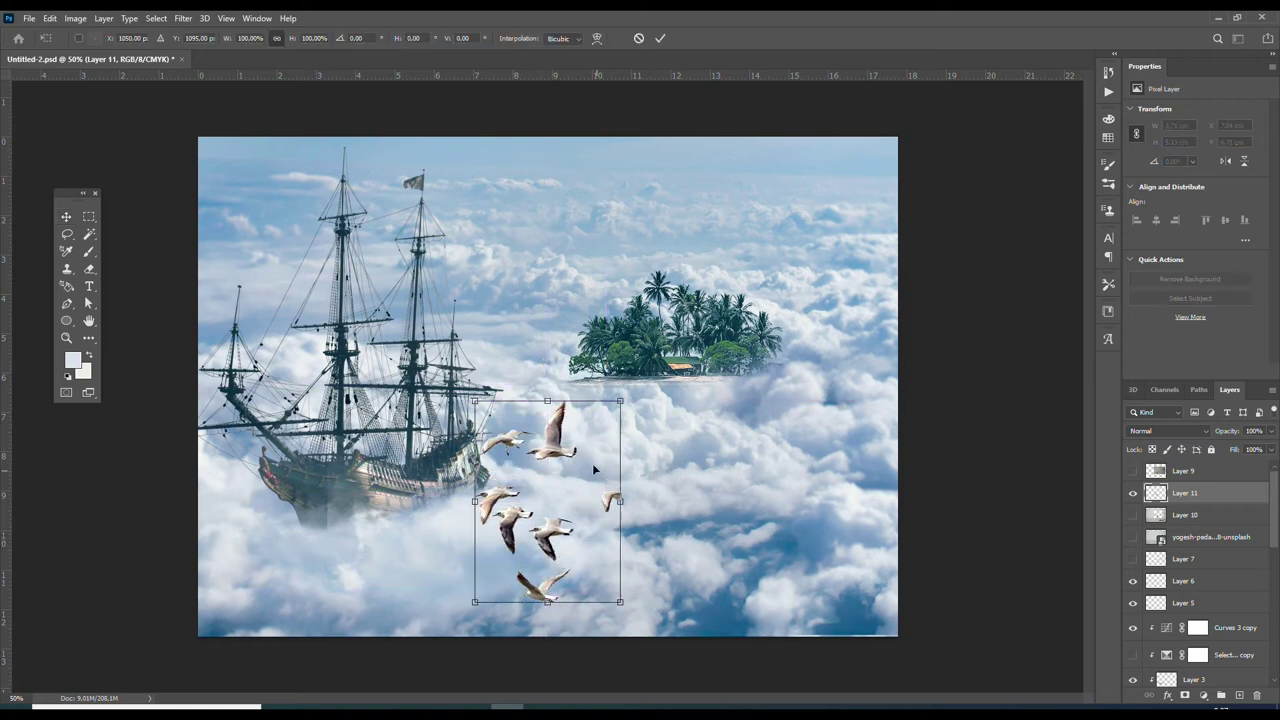
pyautogui.moveTo(620, 404); pyautogui.dragTo(666, 341)
pyautogui.moveTo(561, 463); pyautogui.dragTo(731, 516)
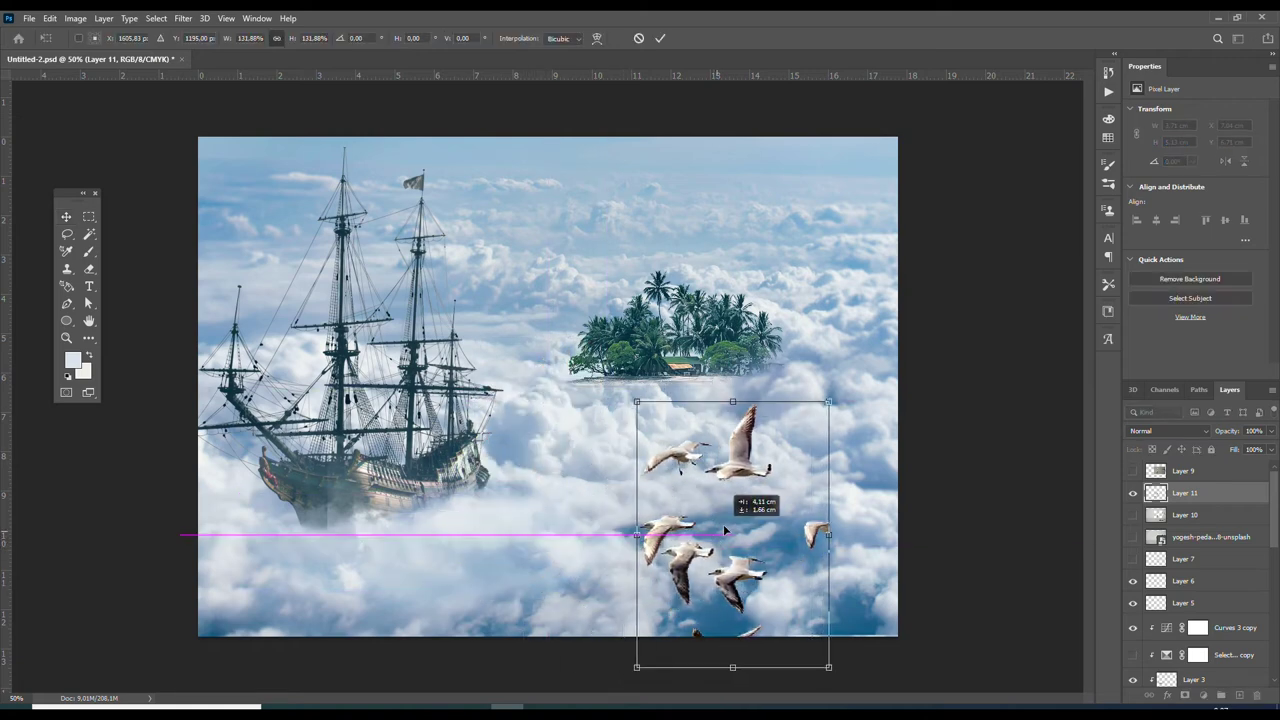
pyautogui.moveTo(731, 516); pyautogui.dragTo(500, 474)
pyautogui.moveTo(634, 544); pyautogui.dragTo(344, 580)
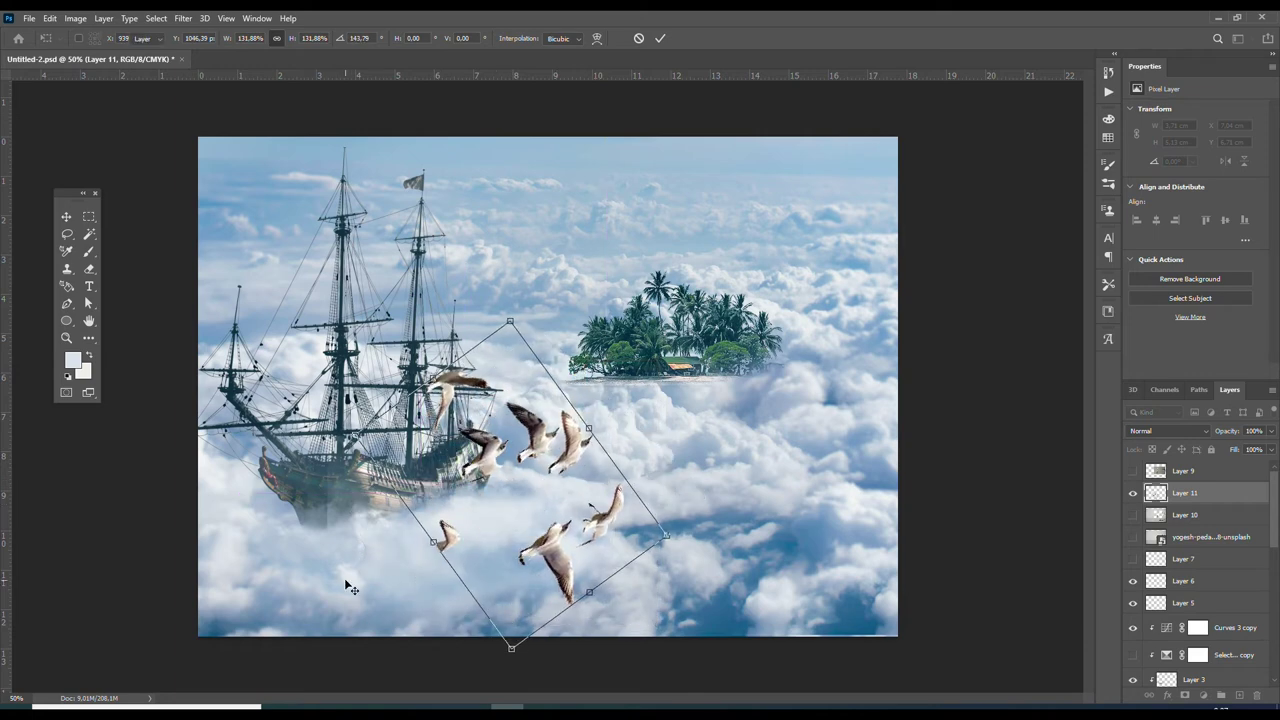
pyautogui.press('Escape')
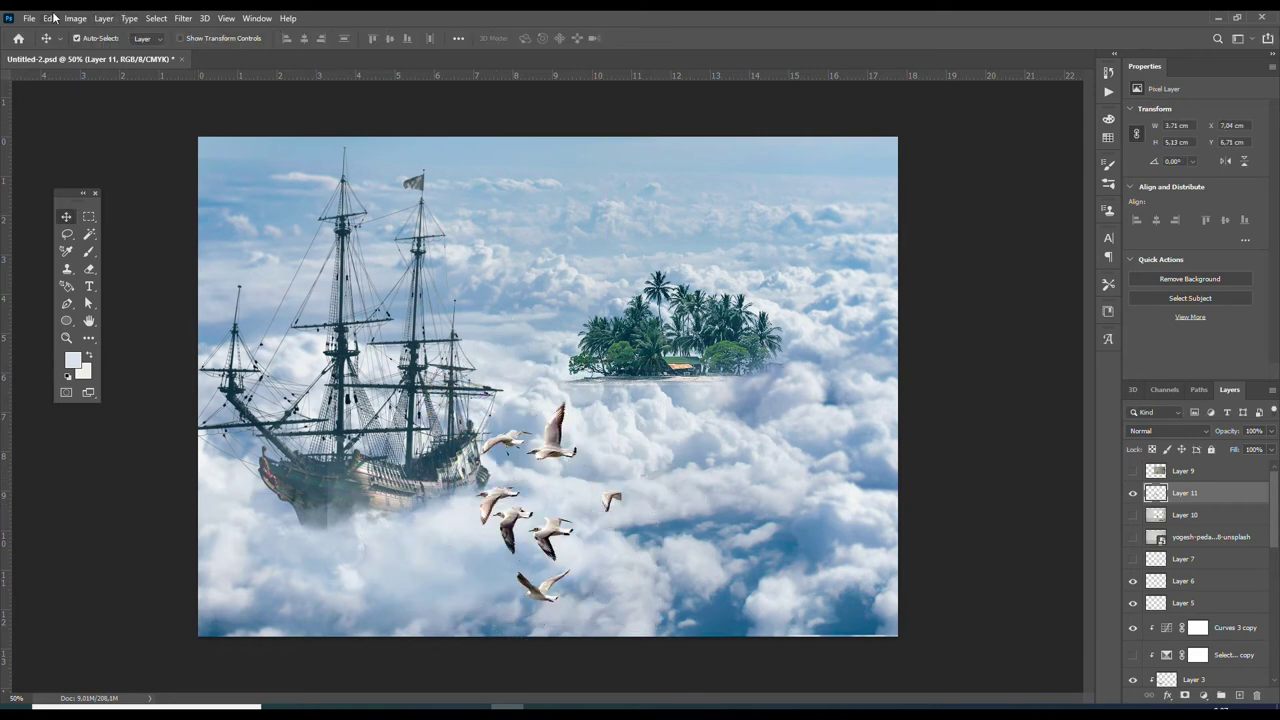
# Flip the seagull group horizontally via Edit > Transform
pyautogui.click(50, 18)
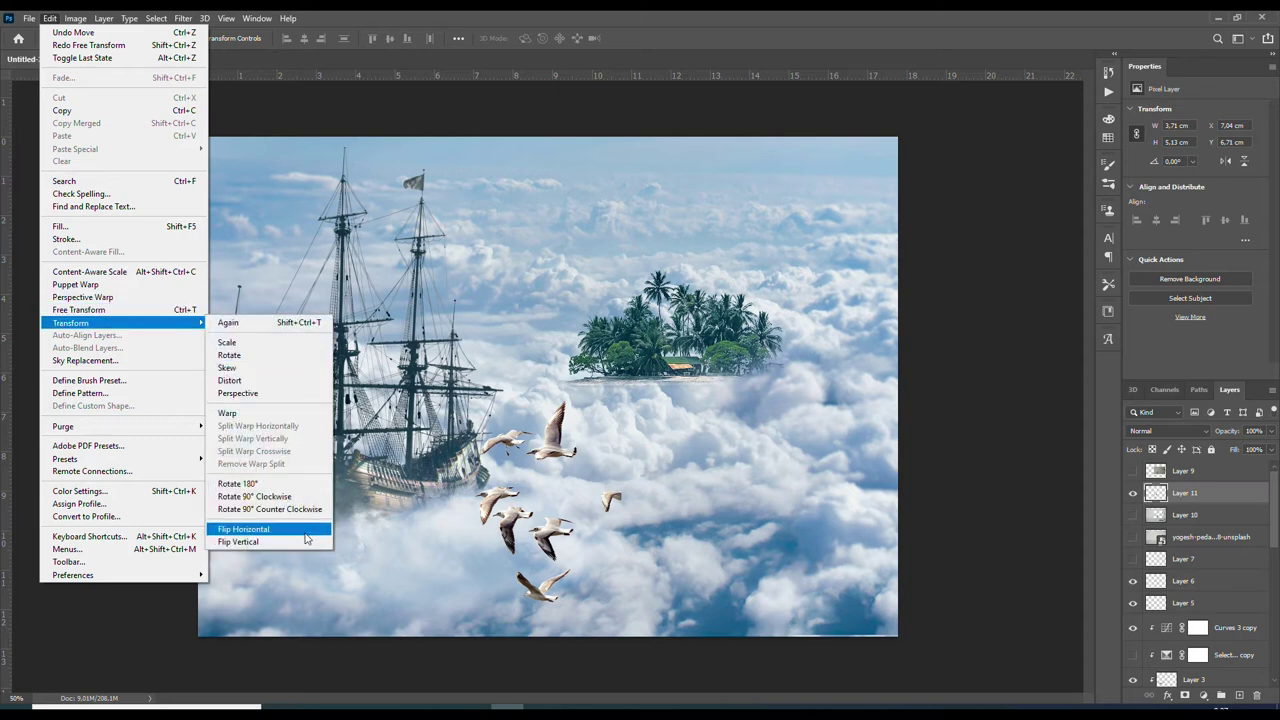
pyautogui.click(306, 540)
pyautogui.scroll(1, 1172, 536)
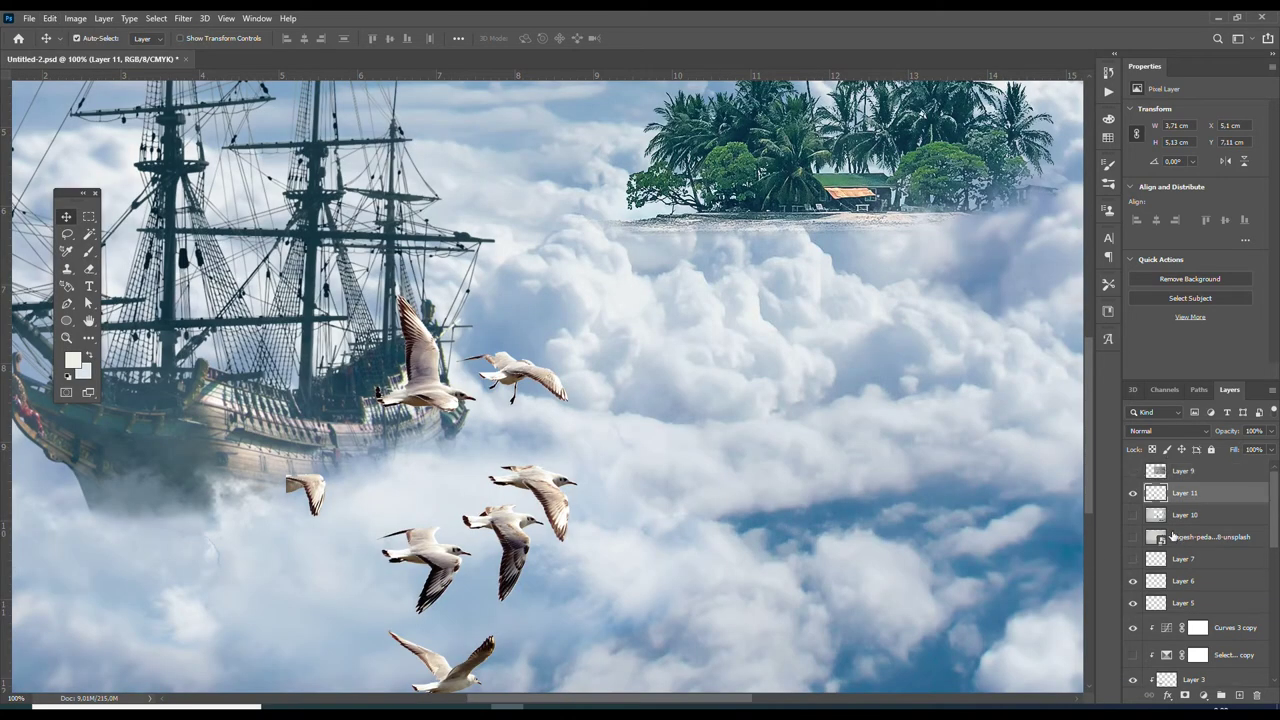
# Add a Curves adjustment layer clipped to the seagull layer and pick its eyedropper
pyautogui.click(1203, 695)
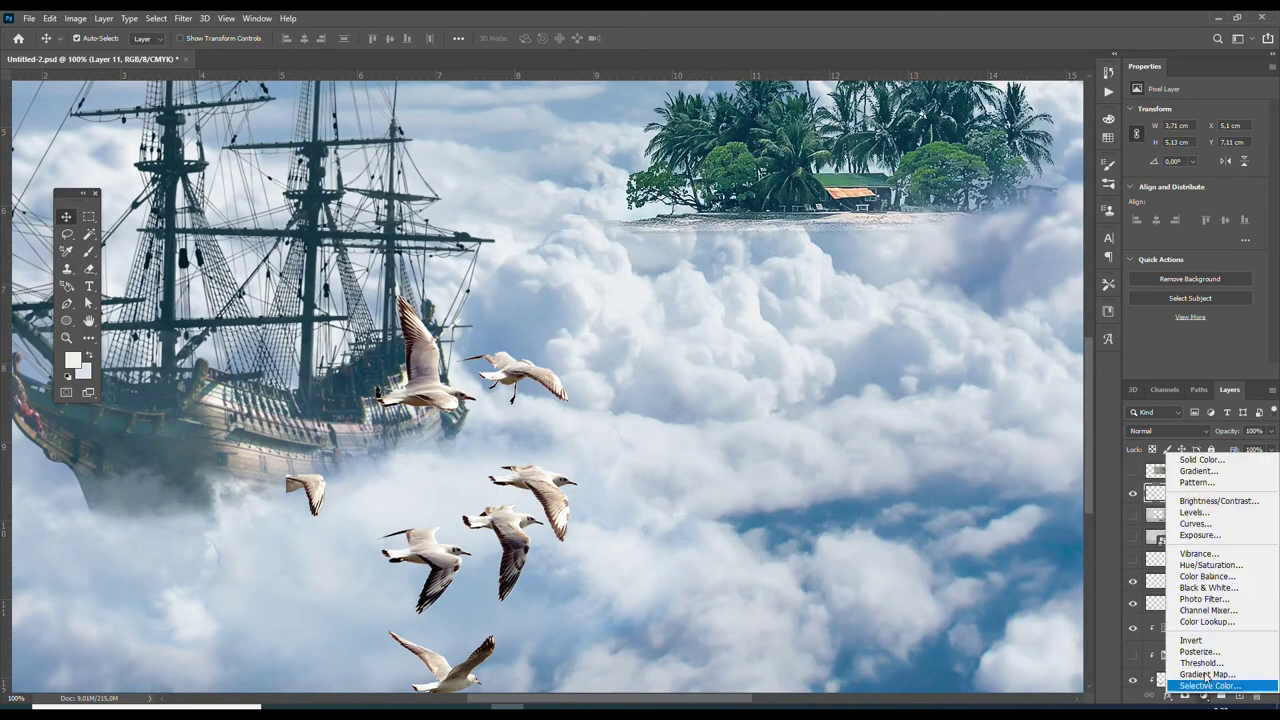
pyautogui.click(1200, 524)
pyautogui.click(1178, 371)
pyautogui.click(1138, 150)
# Compare the seagulls before and after the Curves tint by toggling their layer visibility
pyautogui.scroll(1, 470, 571)
pyautogui.scroll(1, 484, 530)
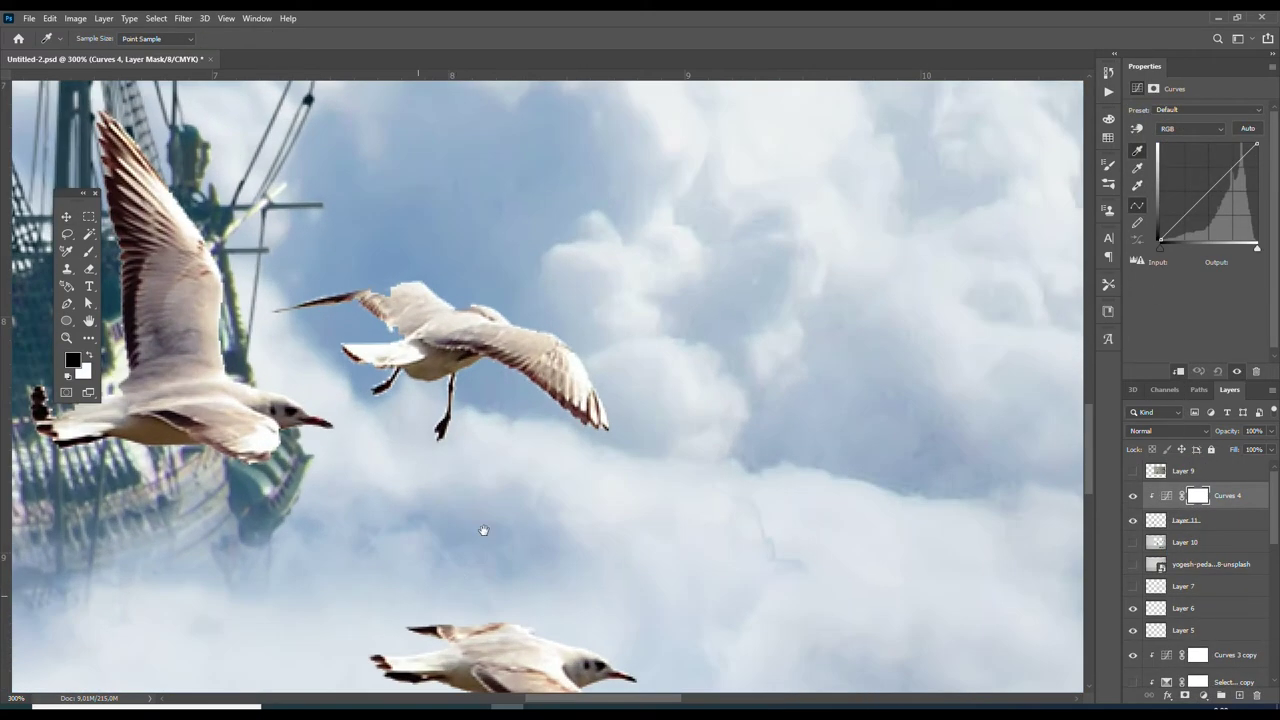
pyautogui.scroll(1, 611, 482)
pyautogui.scroll(-1, 495, 583)
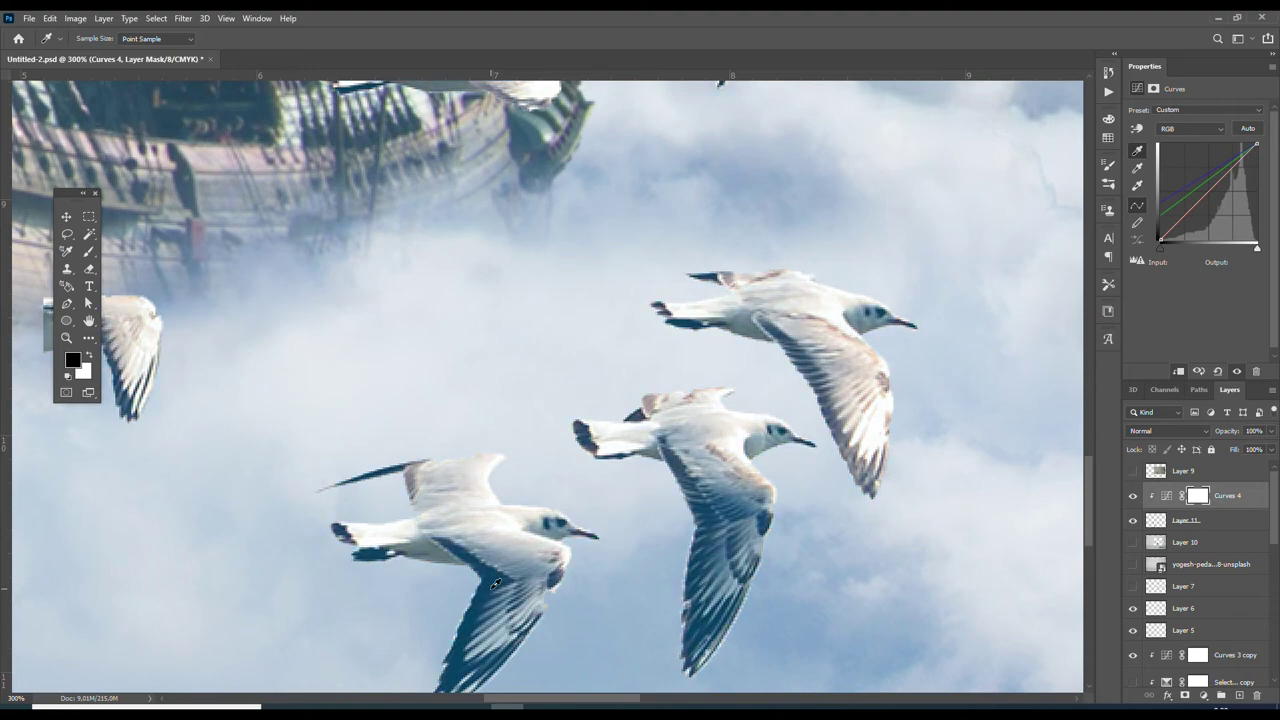
pyautogui.scroll(-1, 495, 583)
pyautogui.scroll(-1, 495, 583)
pyautogui.scroll(-1, 495, 583)
pyautogui.hotkey('ctrl', '+')
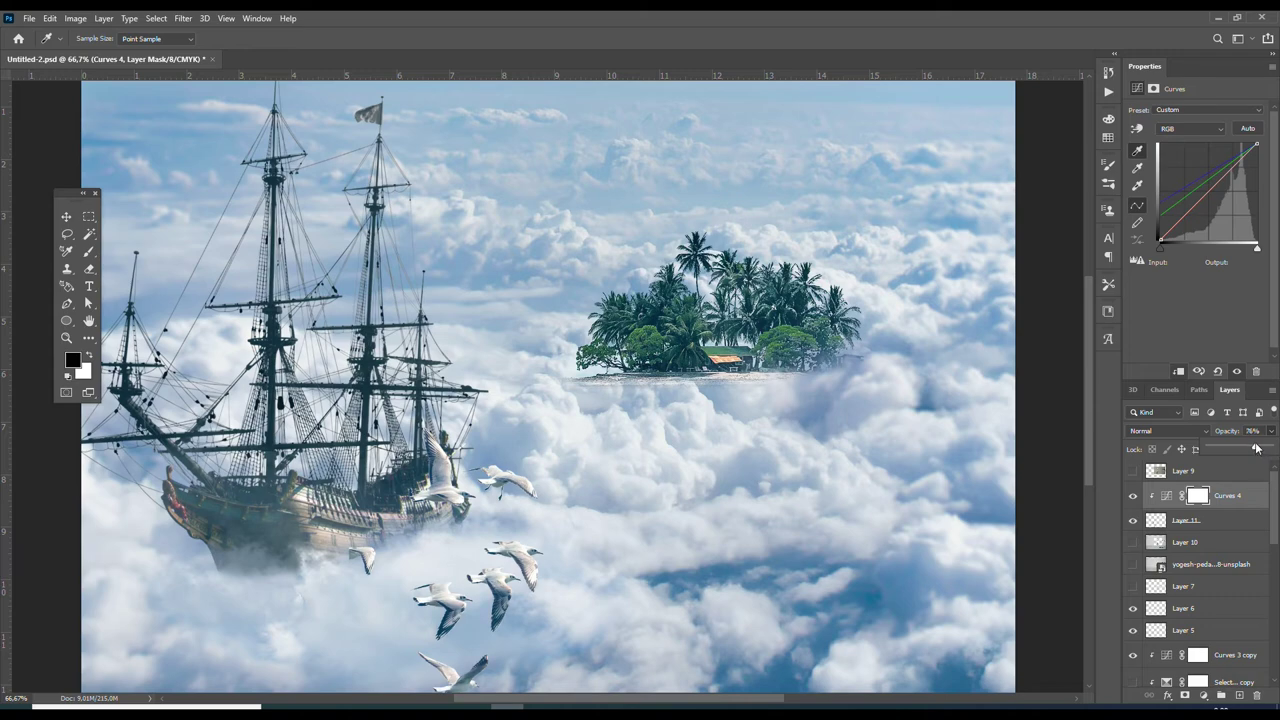
pyautogui.hotkey('ctrl', '-')
pyautogui.hotkey('ctrl', '-')
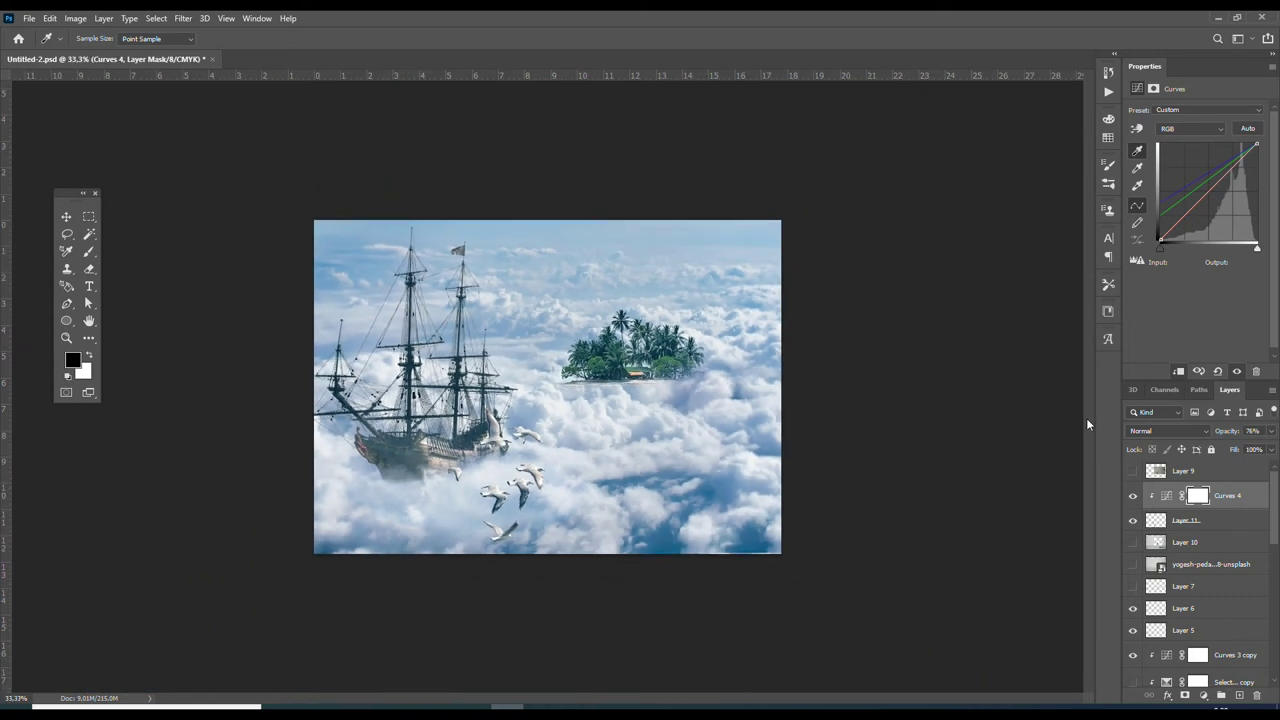
pyautogui.hotkey('ctrl', '+')
pyautogui.click(1133, 520)
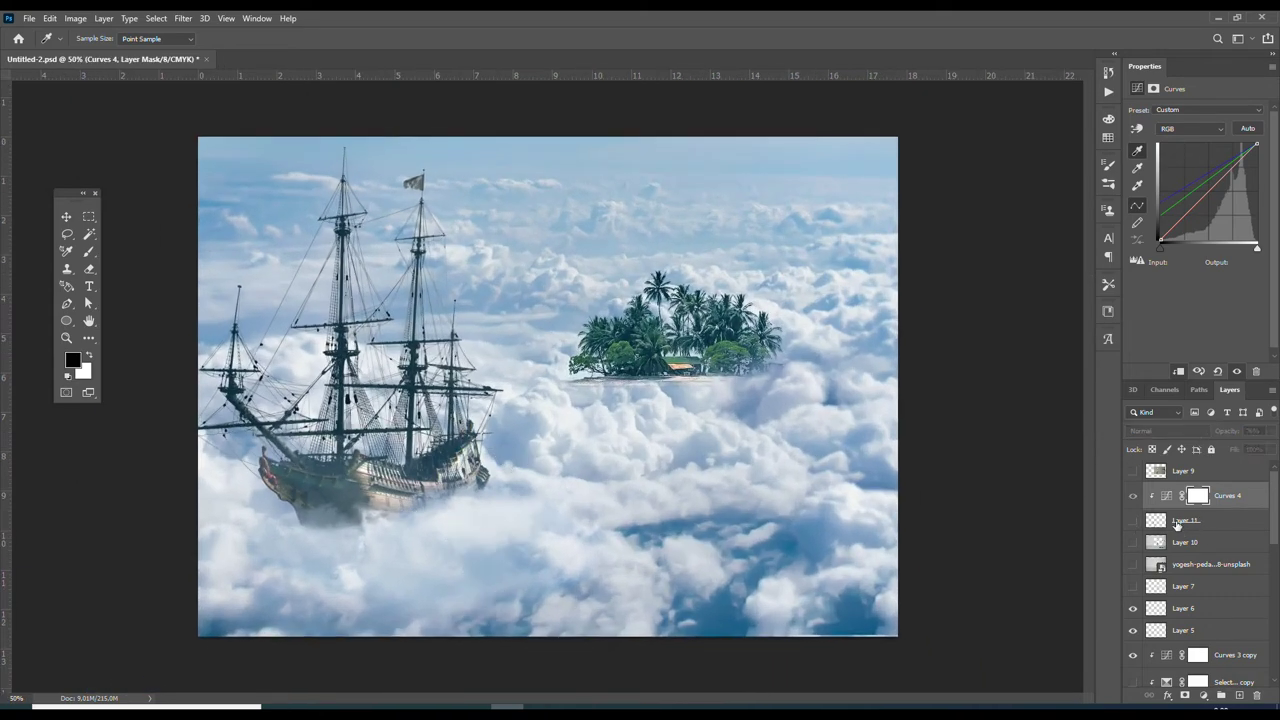
pyautogui.click(1133, 520)
# Convert the seagull layer (Layer 11) into a smart object
pyautogui.rightClick(1185, 520)
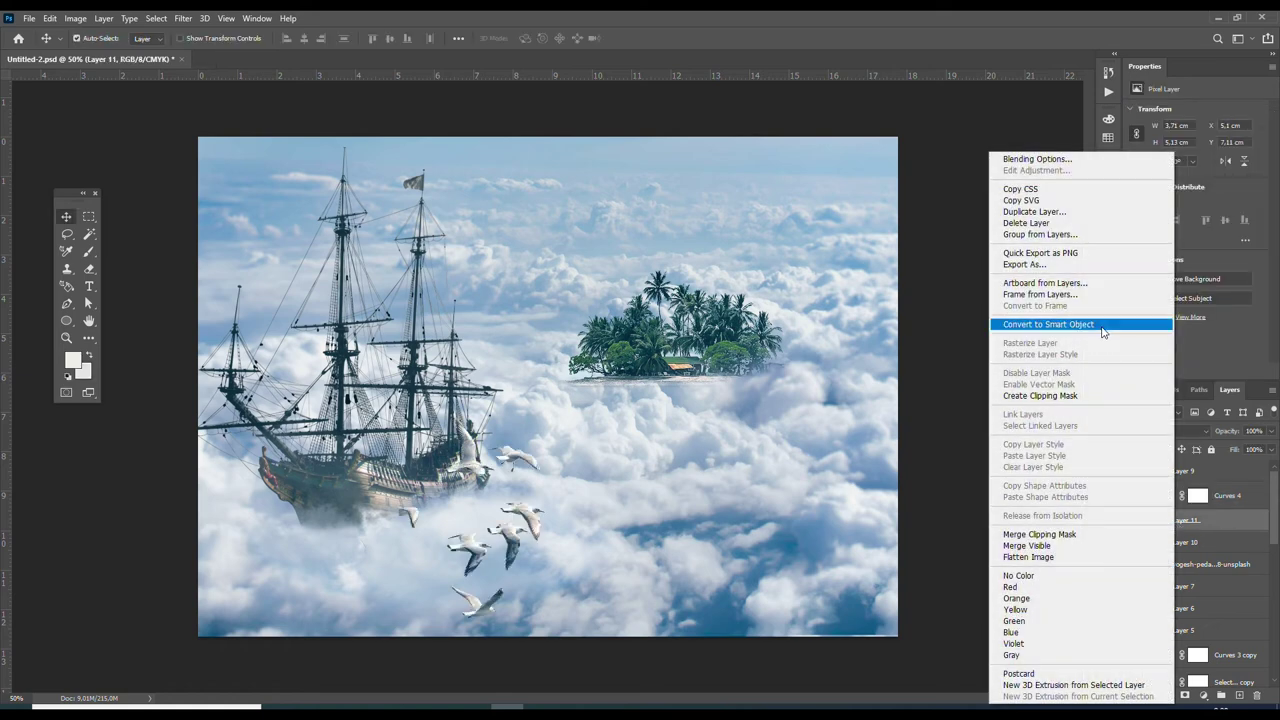
pyautogui.click(1060, 323)
pyautogui.press('v')
# Apply a Gaussian Blur of about 1.6 pixels to the seagulls
pyautogui.click(181, 18)
pyautogui.moveTo(191, 188)
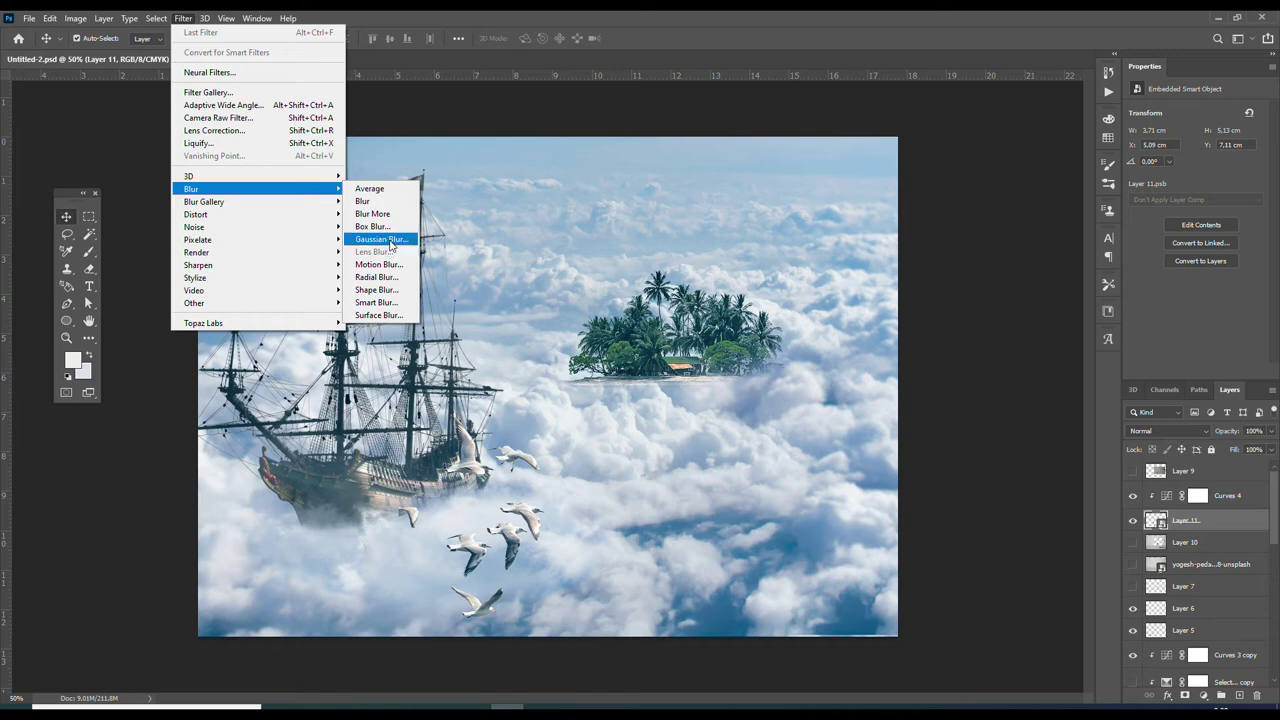
pyautogui.click(390, 241)
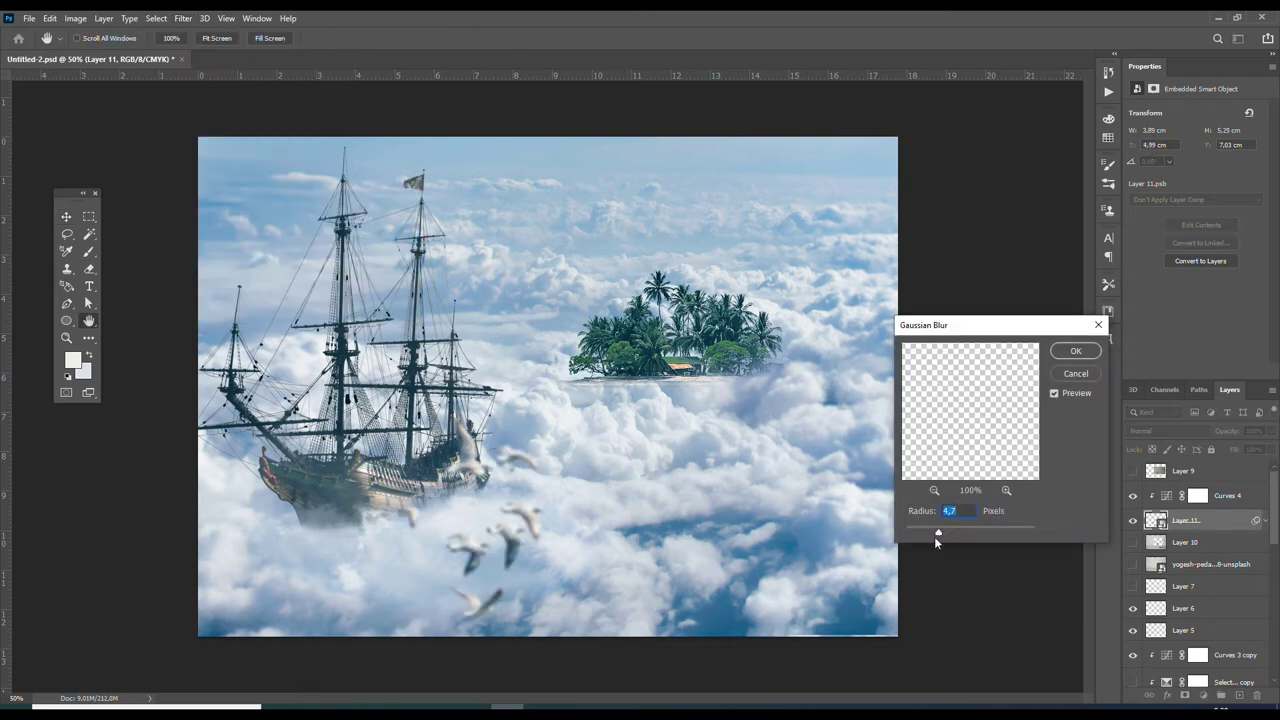
pyautogui.moveTo(955, 535); pyautogui.dragTo(920, 535)
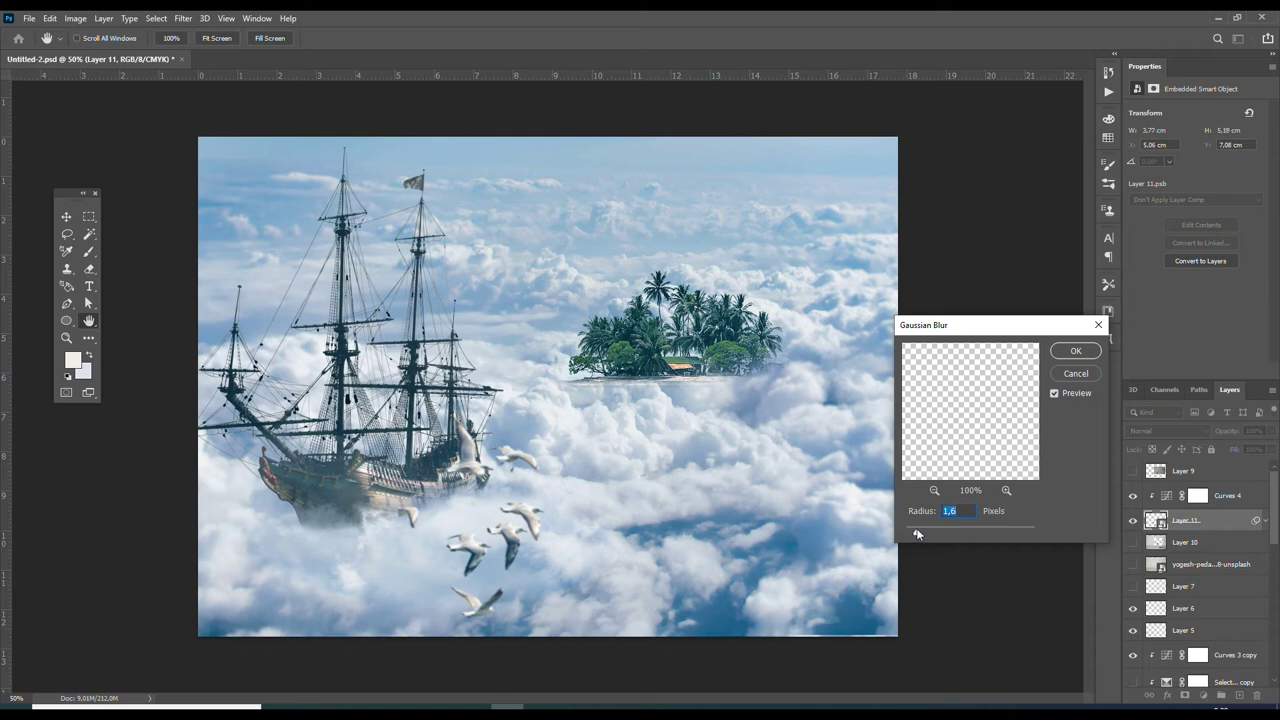
pyautogui.press('Return')
pyautogui.press('v')
pyautogui.hotkey('ctrl', '-')
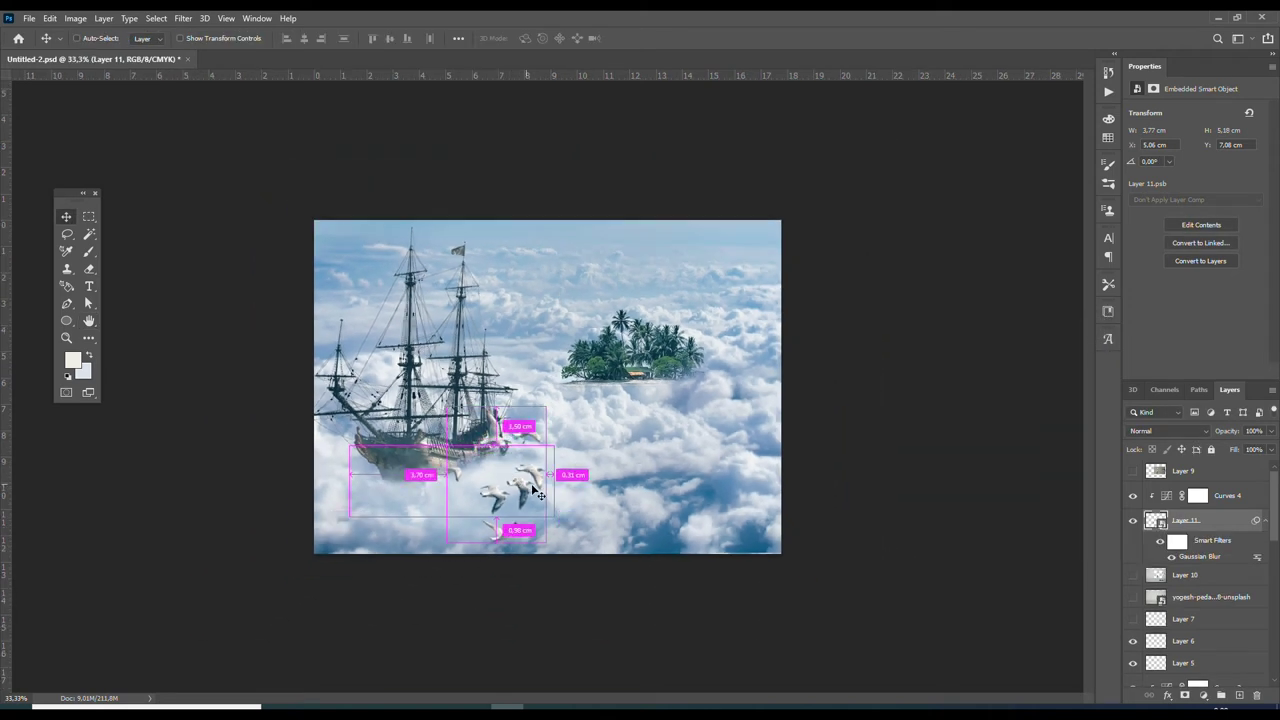
pyautogui.hotkey('ctrl', '+')
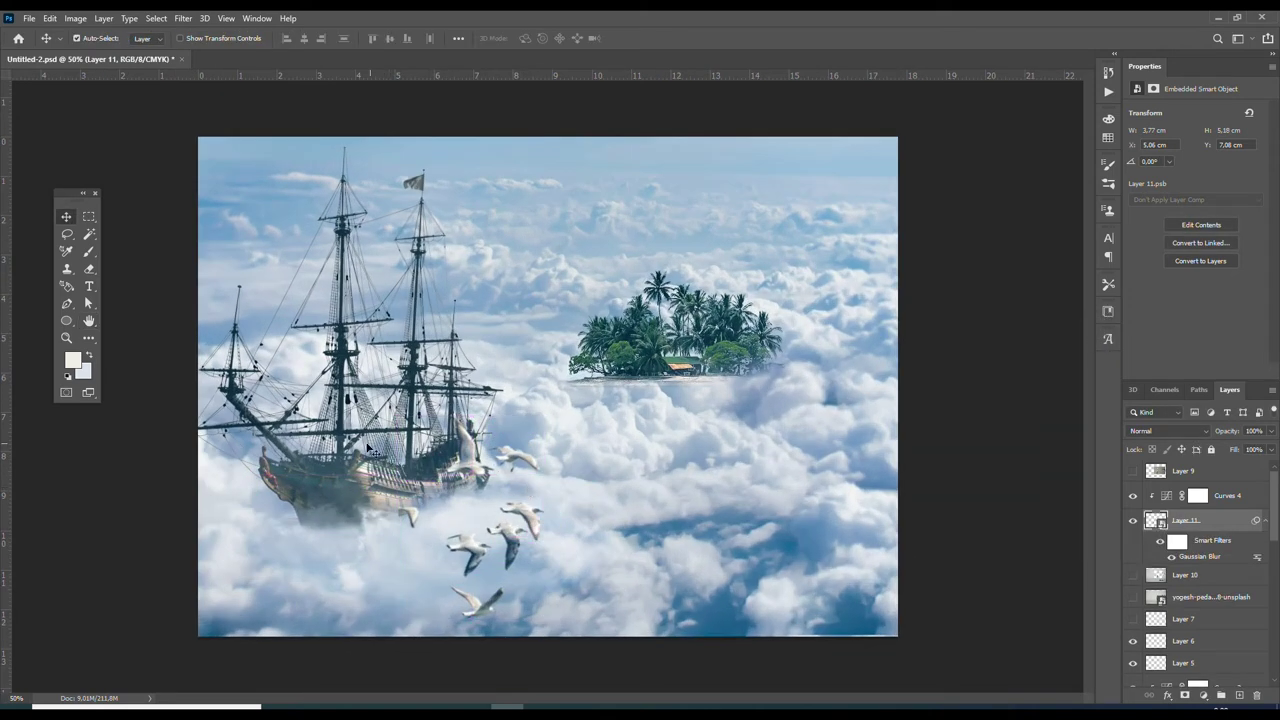
pyautogui.click(345, 447)
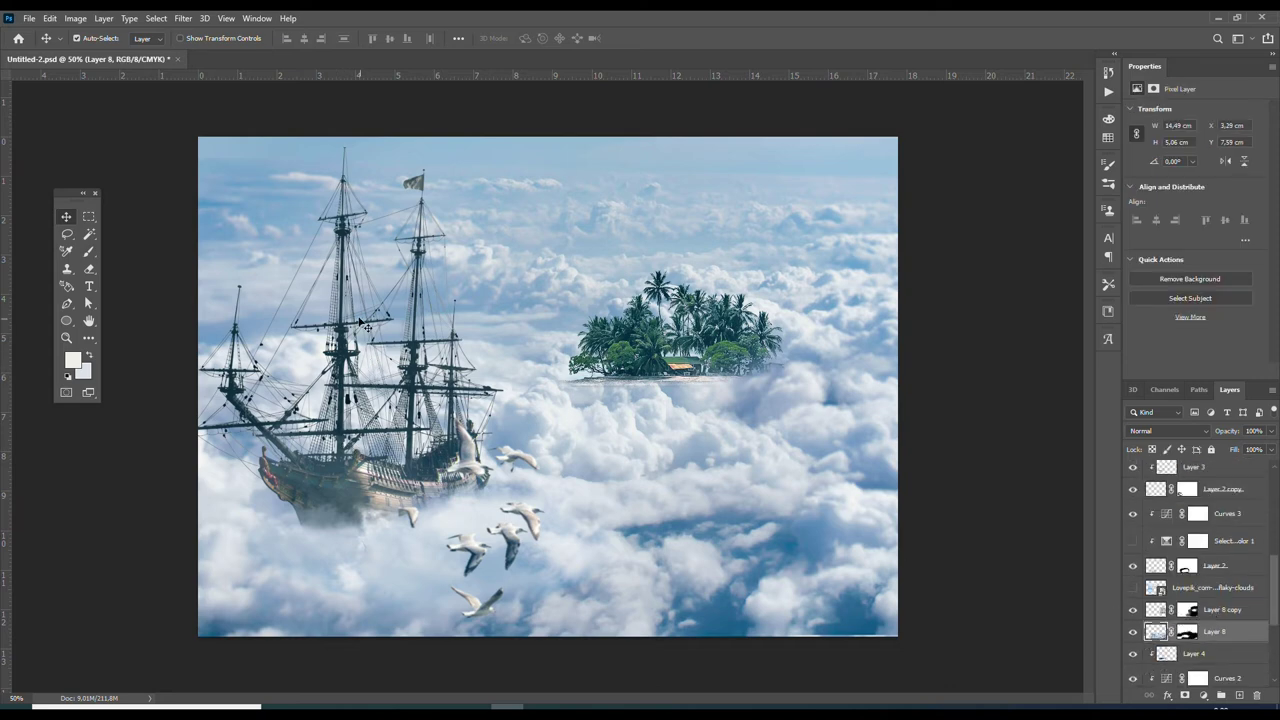
# Give the ship layer a subtle Gaussian Blur
pyautogui.click(367, 327)
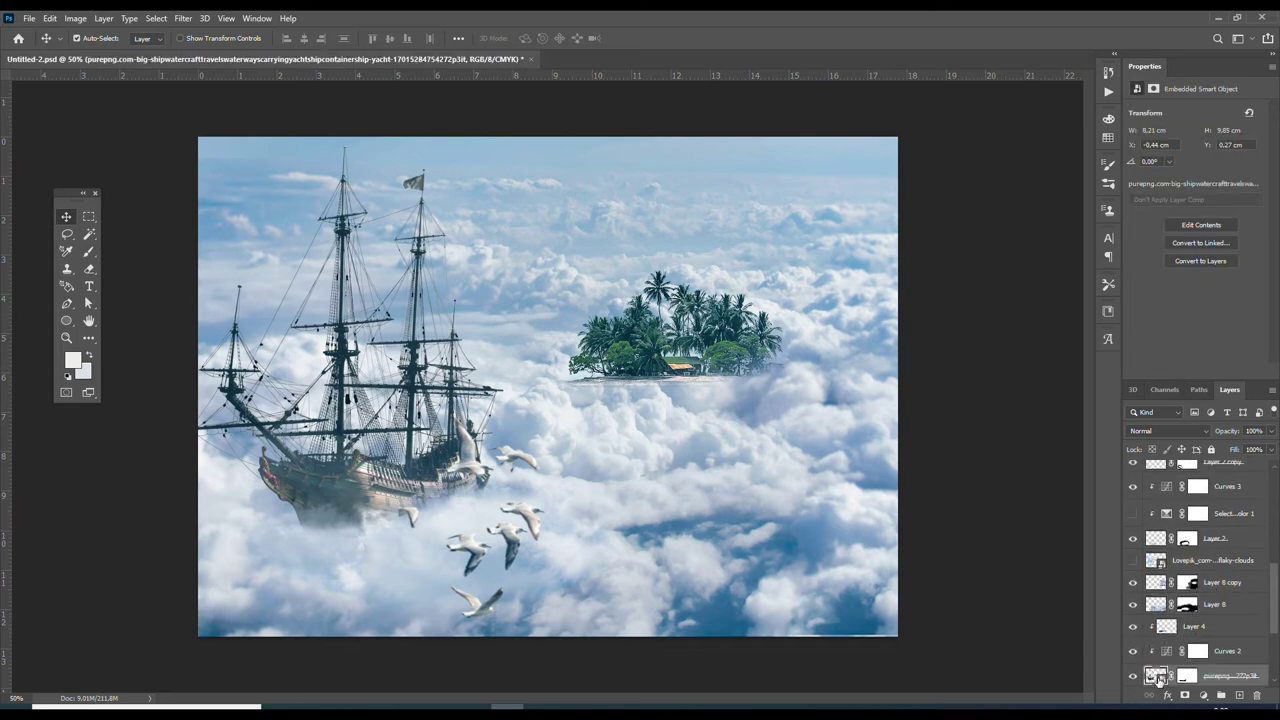
pyautogui.click(183, 19)
pyautogui.moveTo(191, 189)
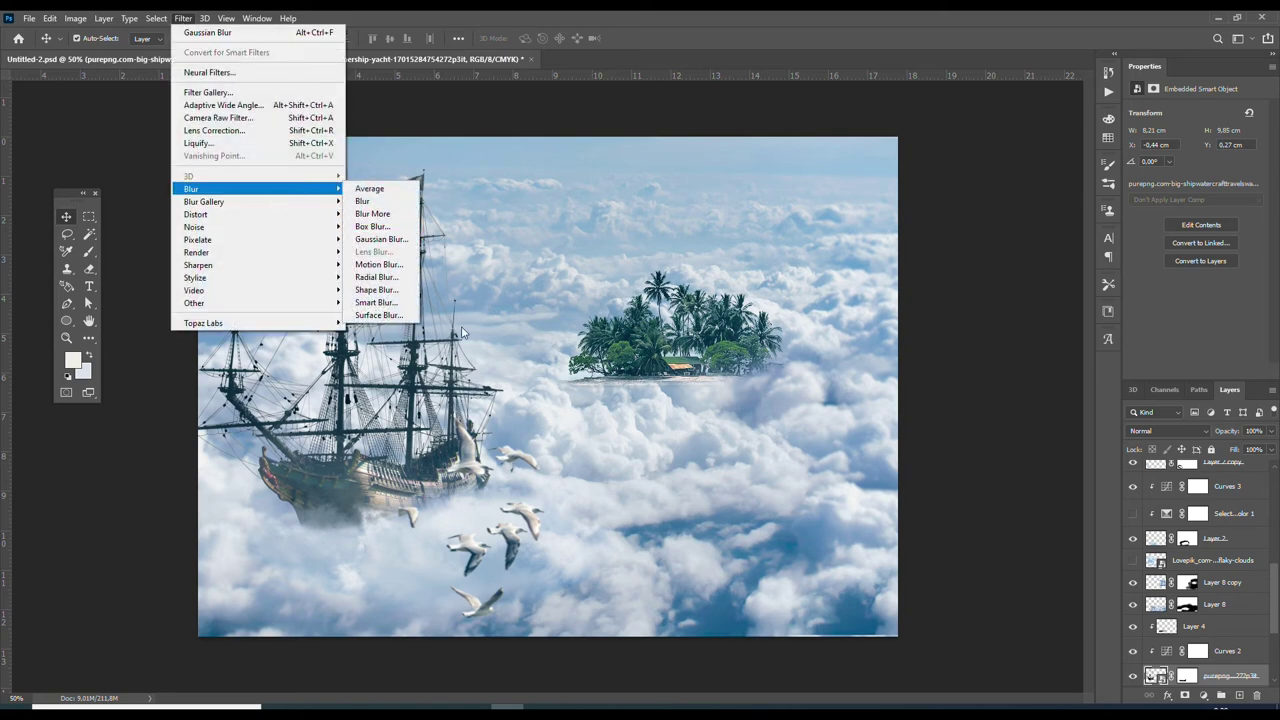
pyautogui.click(380, 239)
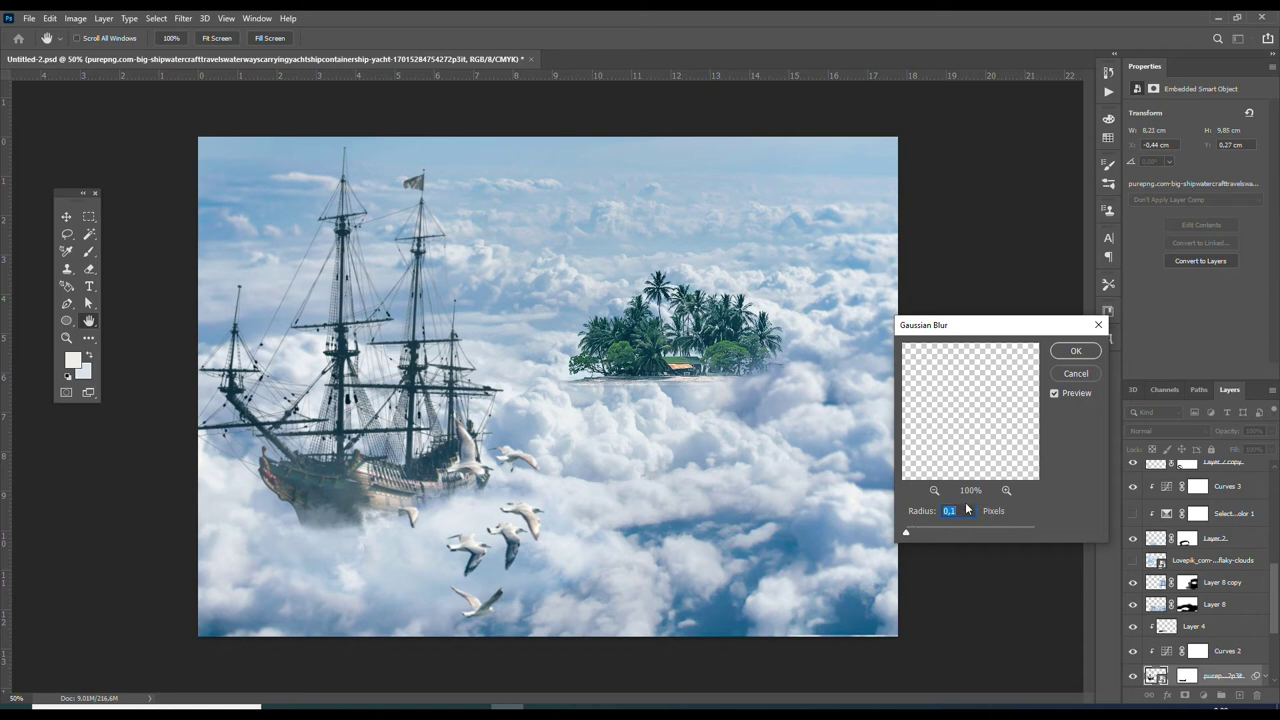
pyautogui.press('Escape')
pyautogui.press('ctrl')
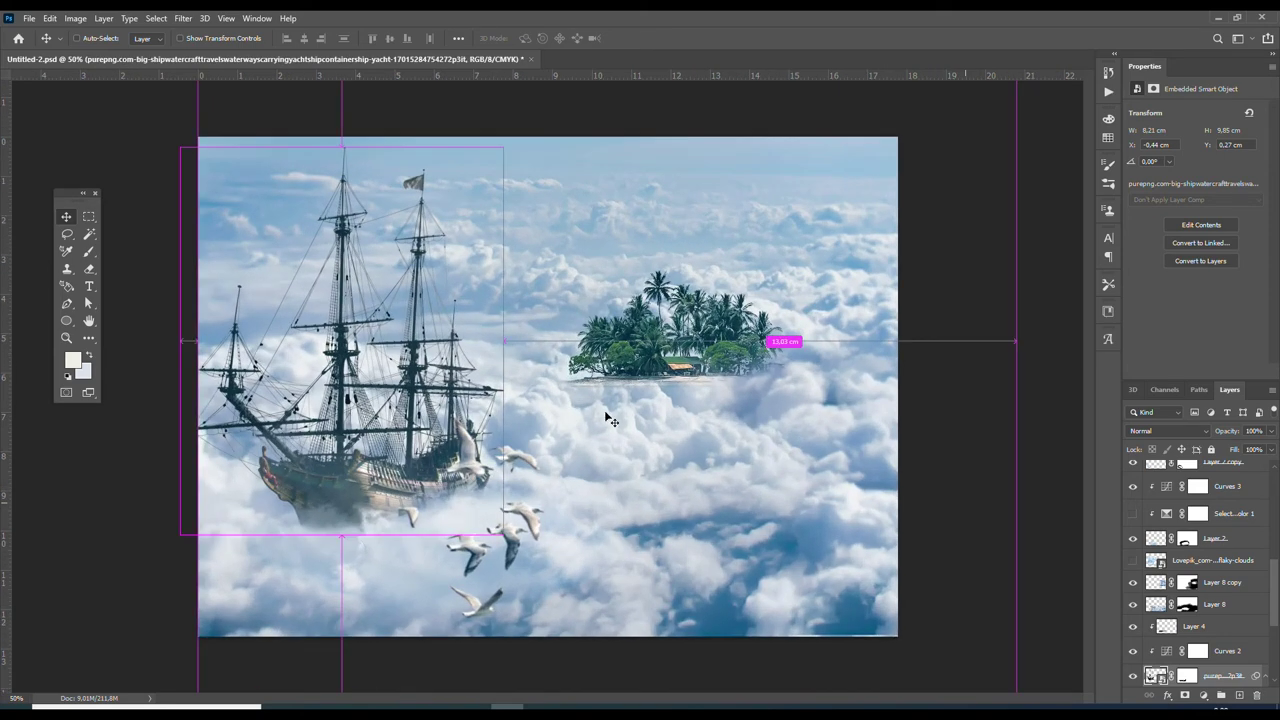
# Review the composite zoomed out, then add a Selective Color adjustment beneath Layer 13
pyautogui.press('z')
pyautogui.keyDown('alt'); pyautogui.click(610, 425); pyautogui.keyUp('alt')
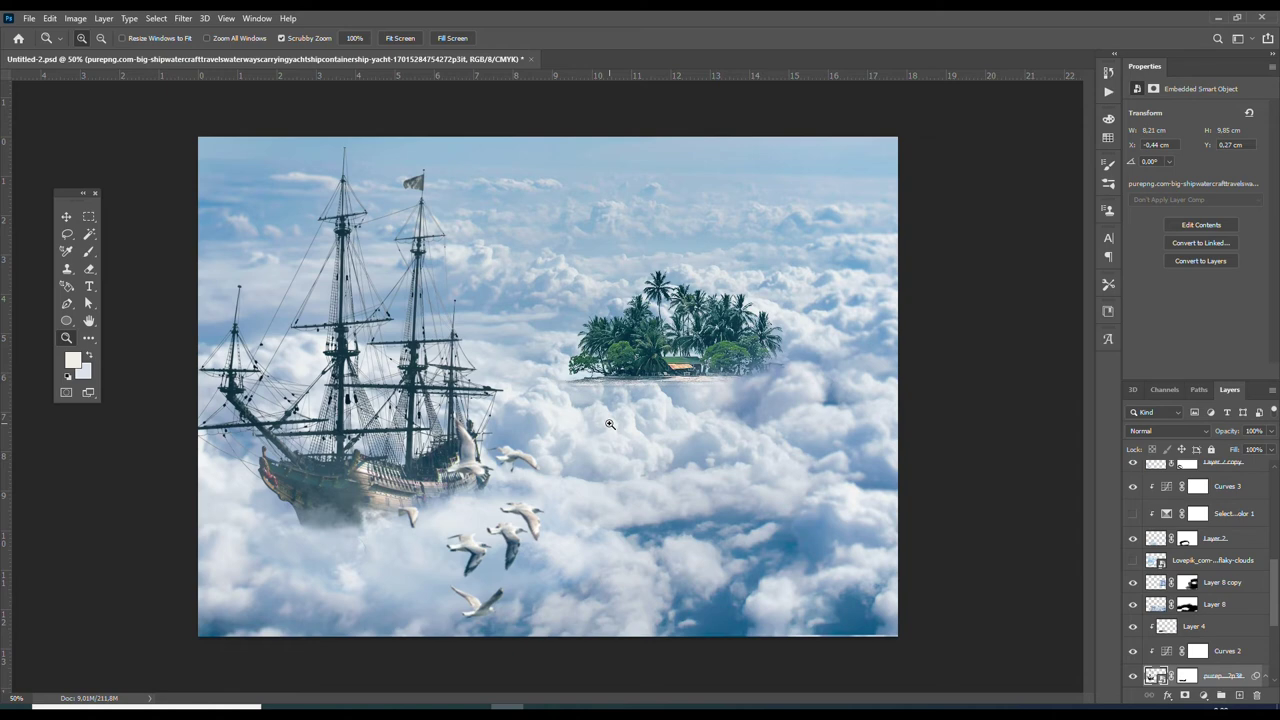
pyautogui.keyDown('alt'); pyautogui.click(609, 424); pyautogui.keyUp('alt')
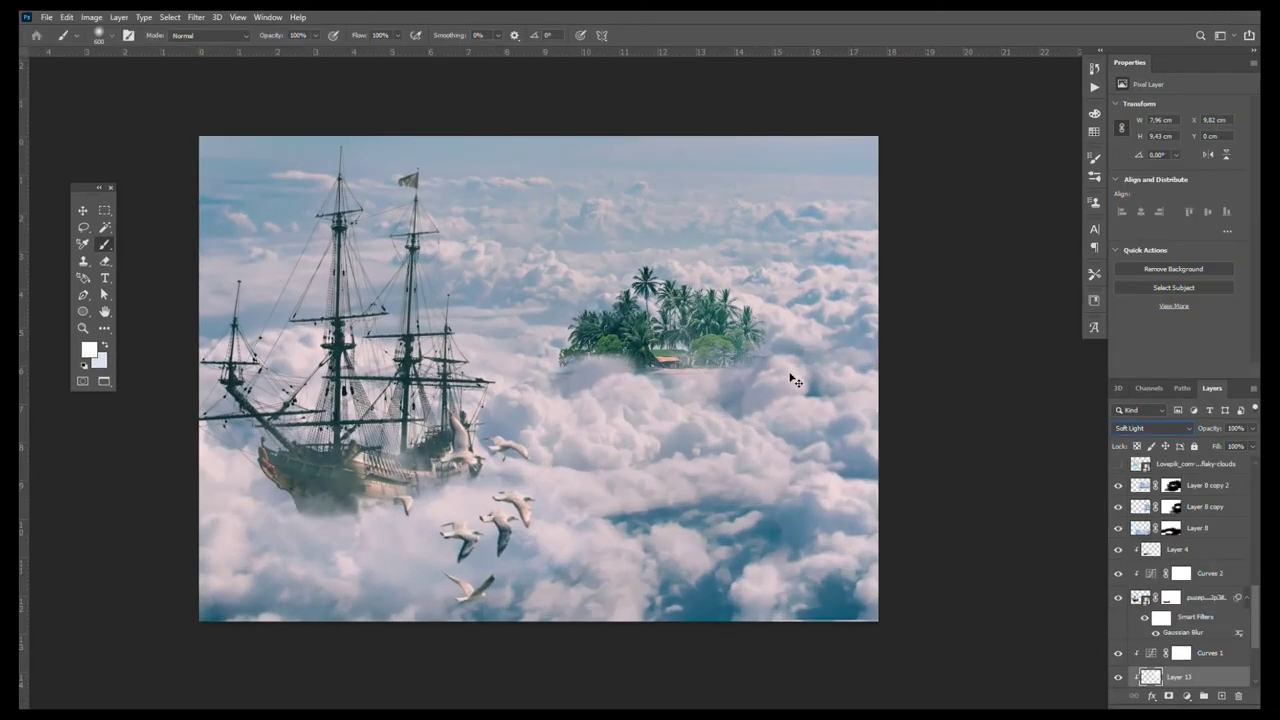
pyautogui.hotkey('ctrl', '+')
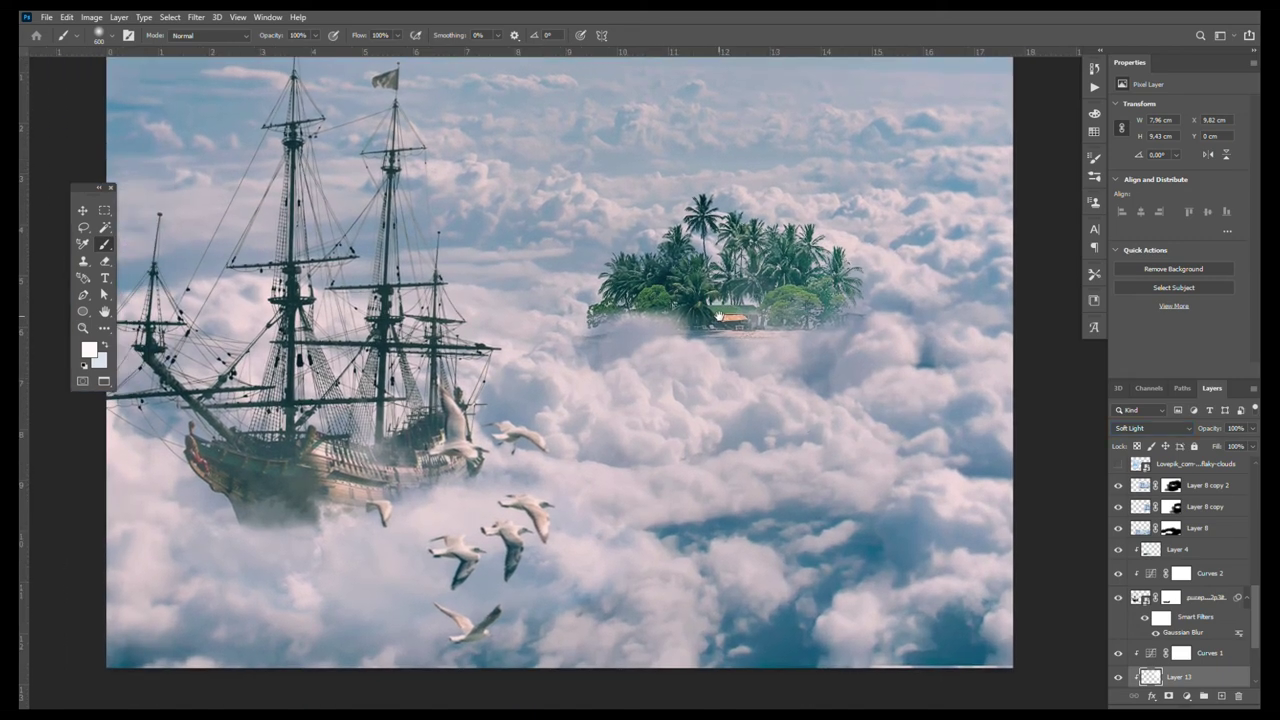
pyautogui.press('v')
pyautogui.hotkey('alt', '[')
pyautogui.click(1187, 695)
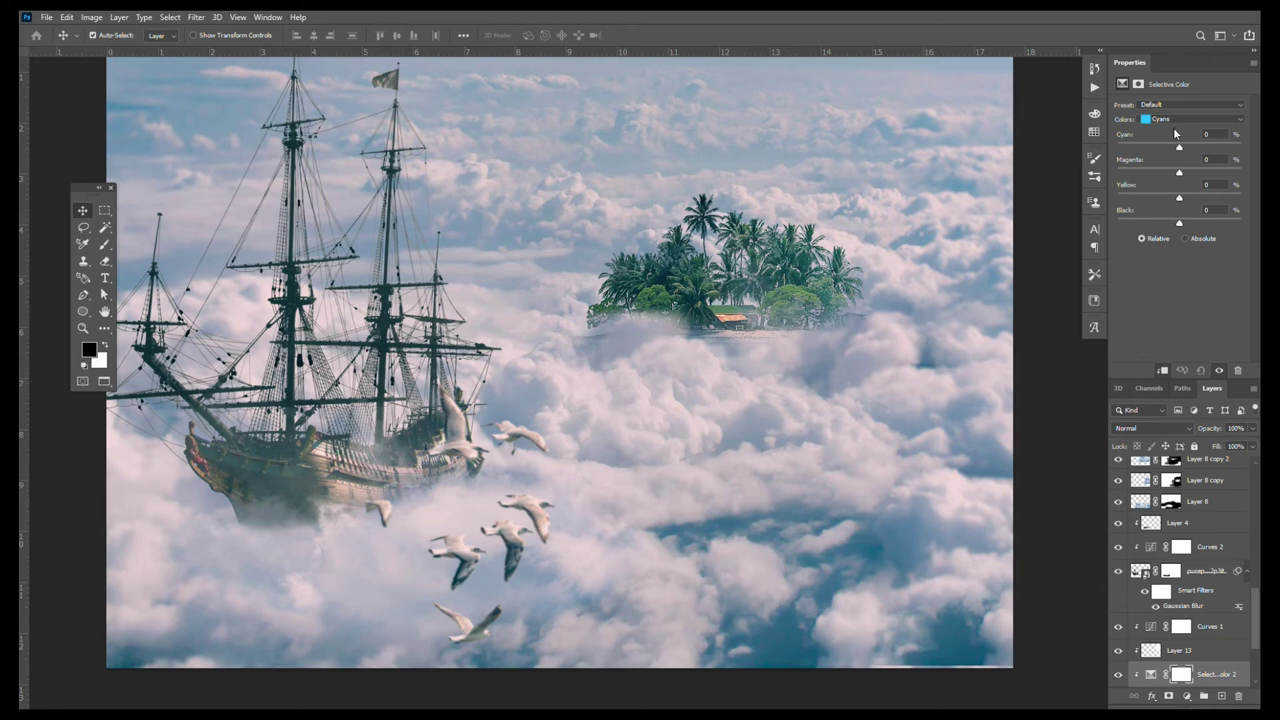
# Set the Selective Color Blacks range's Black to -17 to lift the darkest tones
pyautogui.moveTo(1179, 223); pyautogui.dragTo(1170, 223)
pyautogui.click(1180, 120)
pyautogui.click(1161, 214)
pyautogui.moveTo(1169, 226); pyautogui.dragTo(1177, 225)
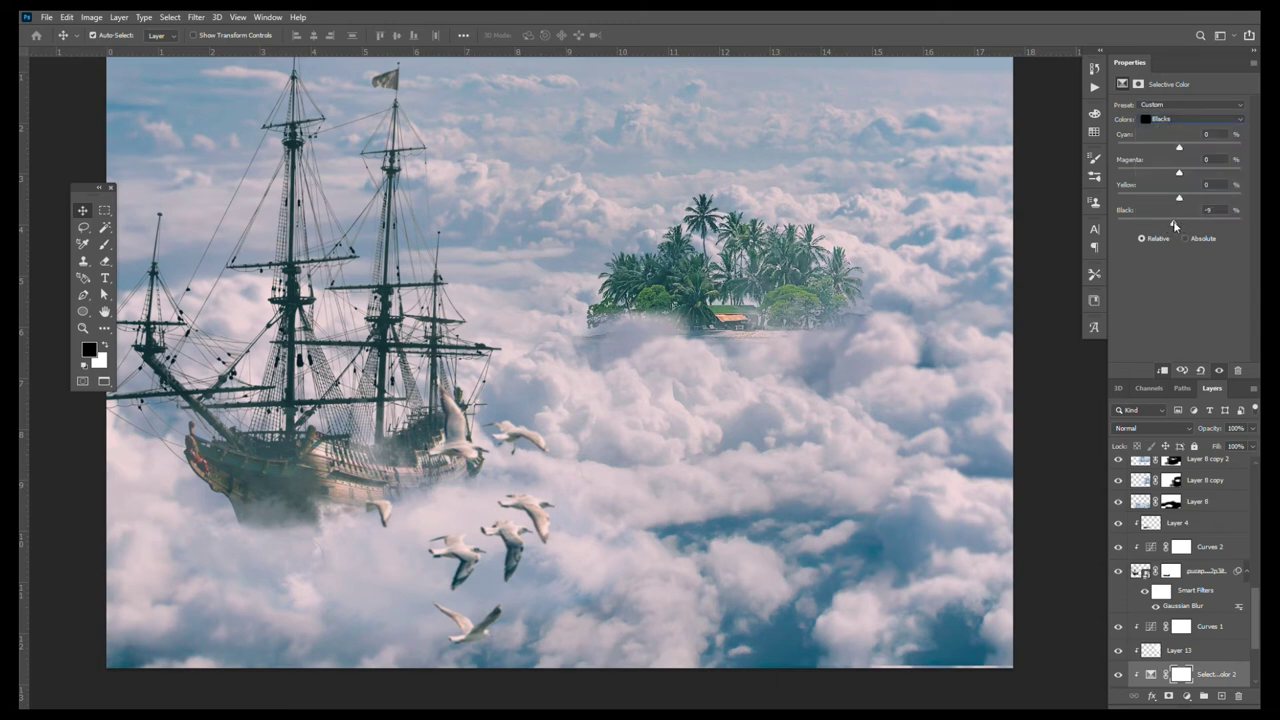
pyautogui.hotkey('ctrl', '-')
pyautogui.hotkey('ctrl', '-')
pyautogui.moveTo(1175, 224); pyautogui.dragTo(1168, 222)
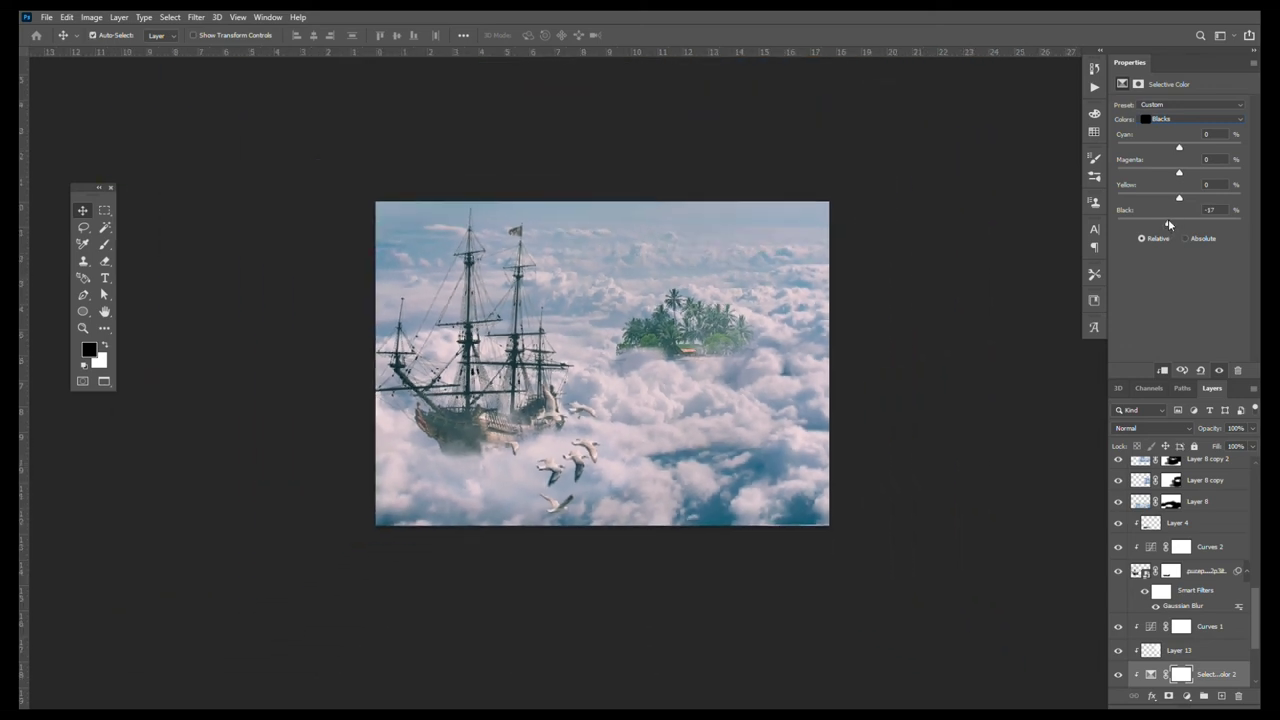
pyautogui.hotkey('ctrl', '+')
# Set the Greens range to Cyan -2, Magenta +8, Yellow -54, Black -35
pyautogui.click(1180, 119)
pyautogui.click(1172, 151)
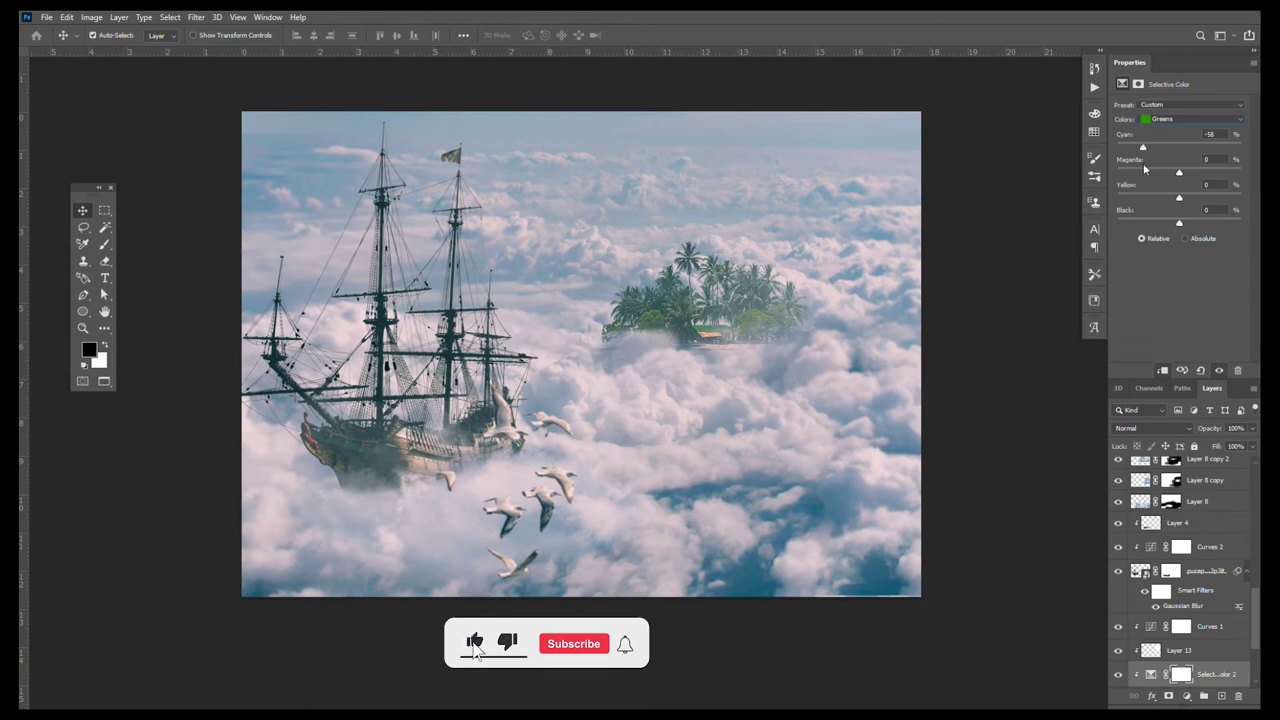
pyautogui.moveTo(1143, 147)
pyautogui.mouseDown()
pyautogui.moveTo(1178, 147)
pyautogui.moveTo(1190, 172)
pyautogui.moveTo(1179, 201)
pyautogui.mouseUp()
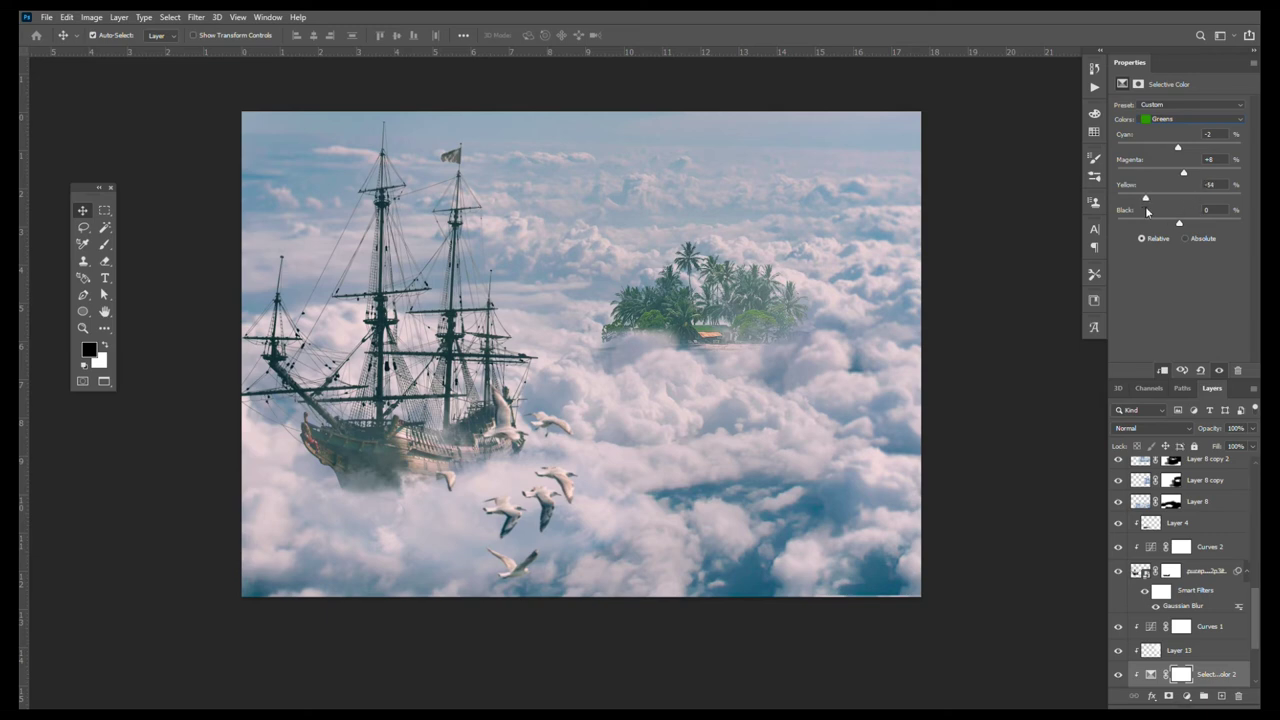
pyautogui.moveTo(1194, 229); pyautogui.dragTo(1142, 227)
pyautogui.moveTo(1170, 224); pyautogui.dragTo(1157, 226)
pyautogui.hotkey('ctrl', '-')
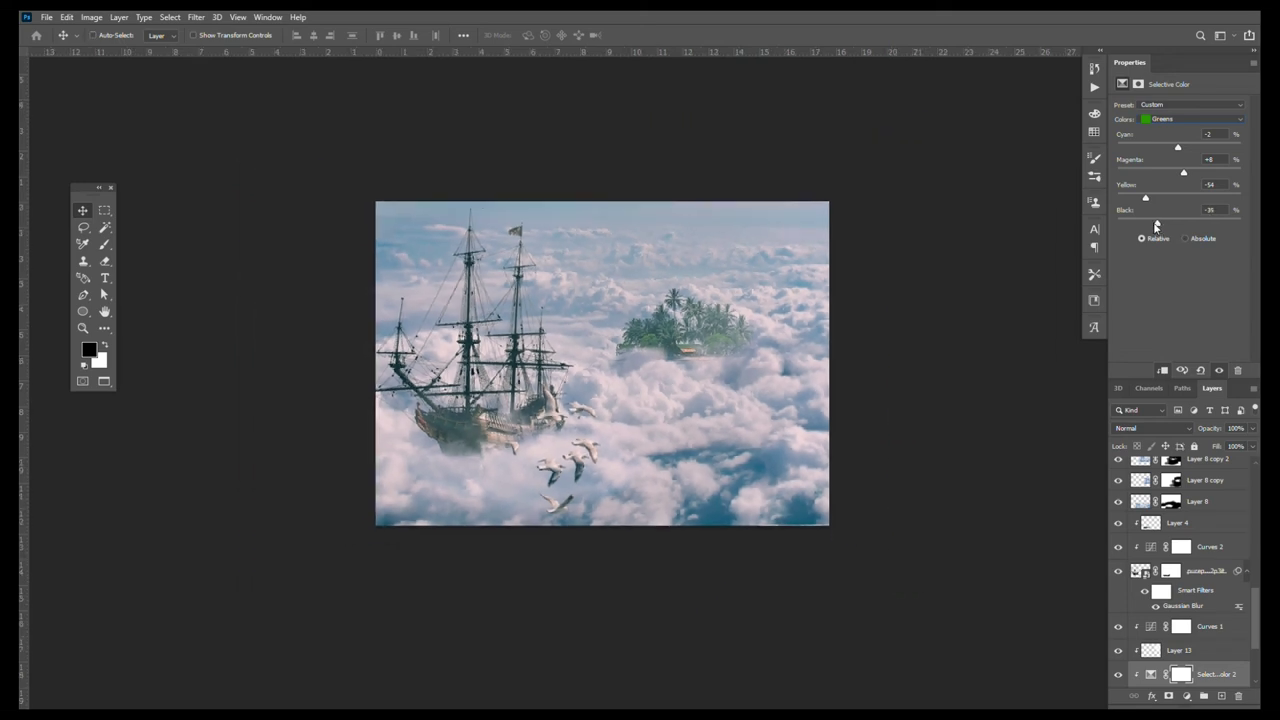
pyautogui.click(1187, 695)
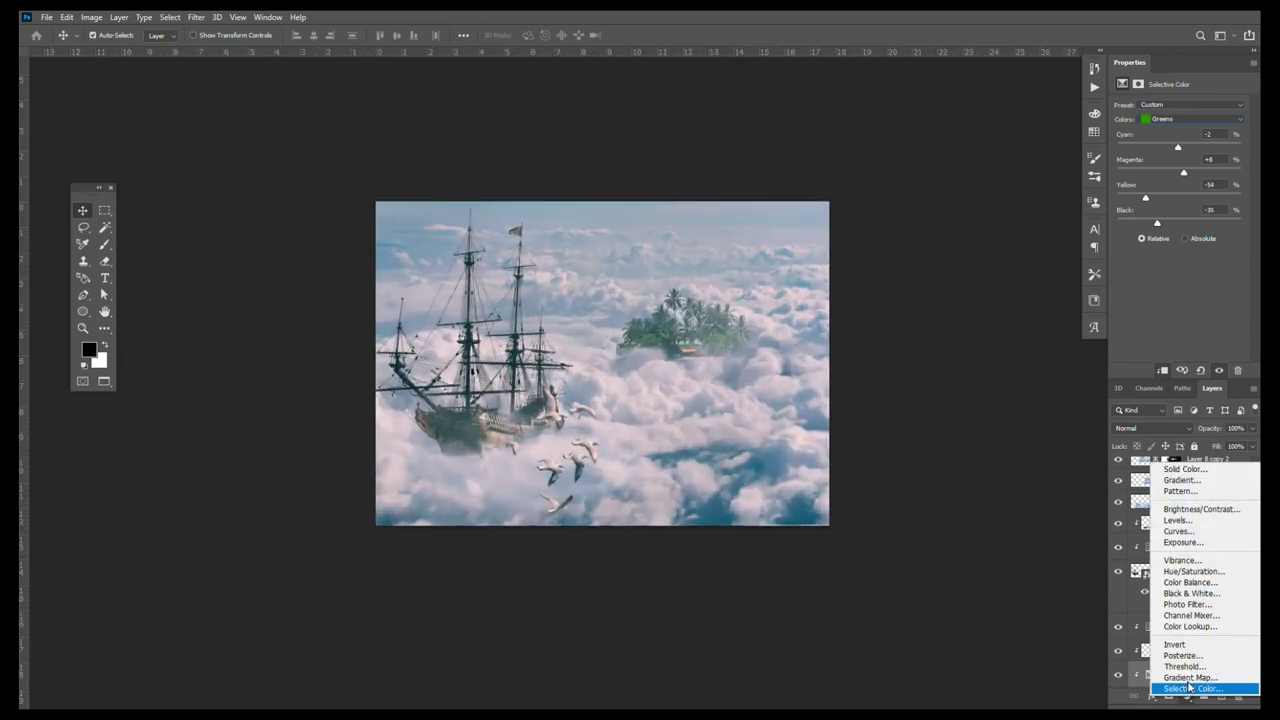
# Add a Hue/Saturation adjustment with Saturation lowered to -46
pyautogui.click(1193, 571)
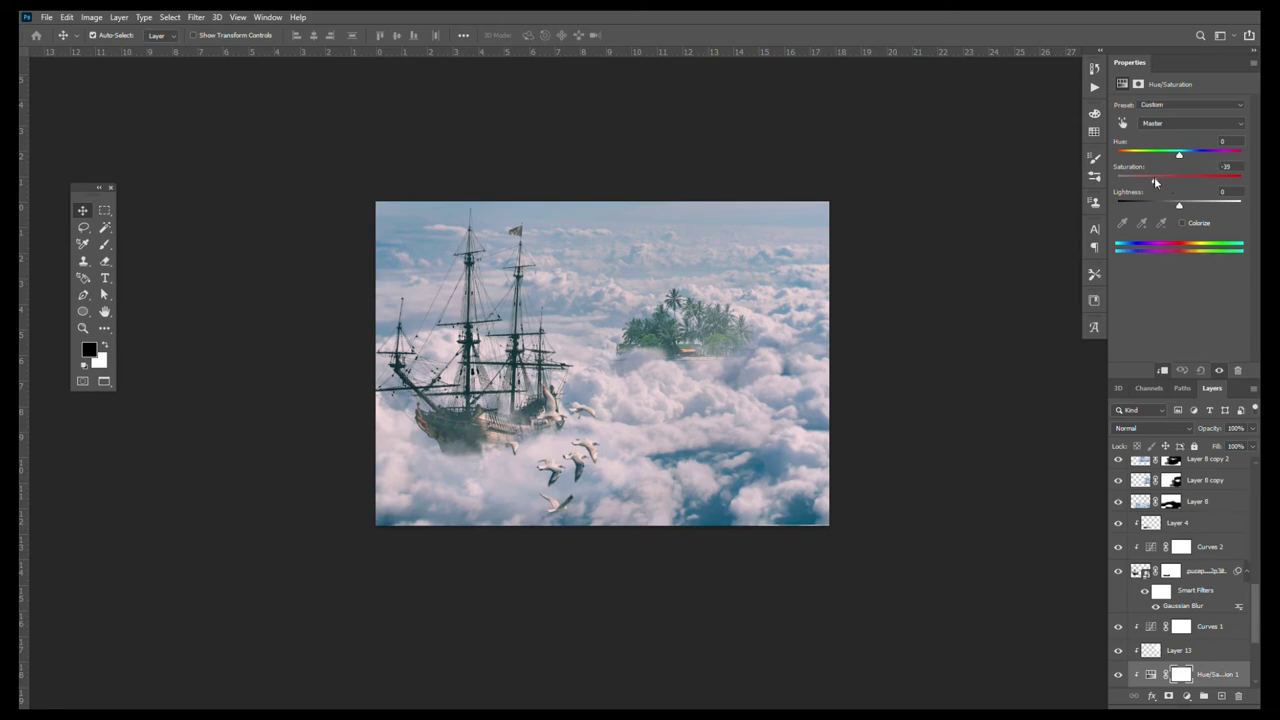
pyautogui.moveTo(1154, 180); pyautogui.dragTo(1149, 180)
pyautogui.scroll(1, 690, 345)
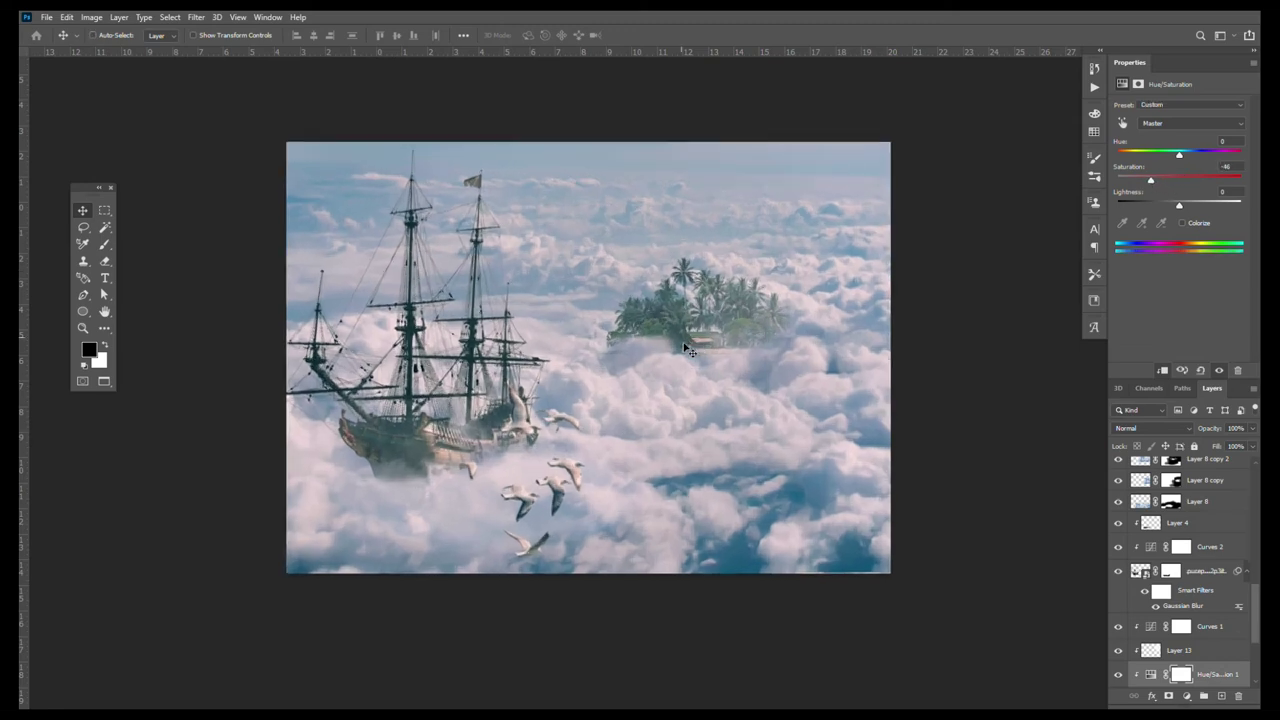
pyautogui.scroll(1, 690, 345)
pyautogui.scroll(2, 690, 345)
pyautogui.scroll(-1, 690, 348)
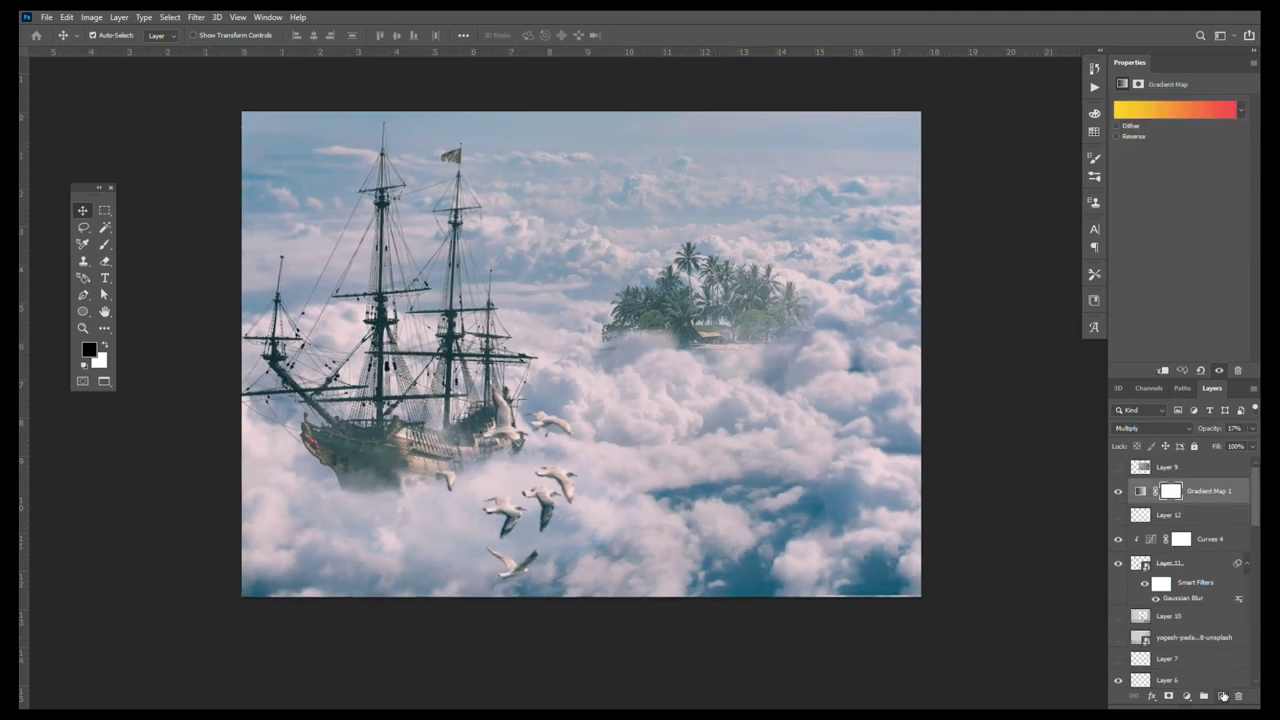
pyautogui.click(1222, 696)
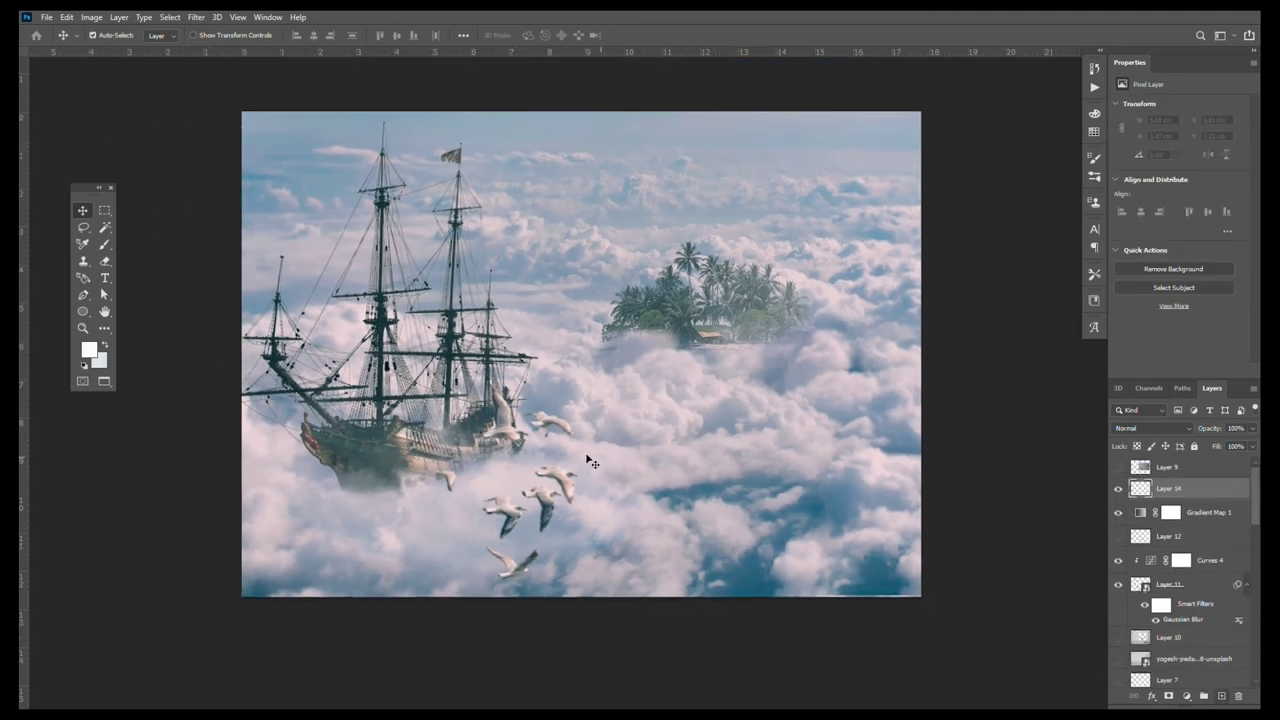
# Paint a large soft white glow over the right-side clouds on a Soft Light layer
pyautogui.press('b')
pyautogui.press(']')
pyautogui.press(']')
pyautogui.press(']')
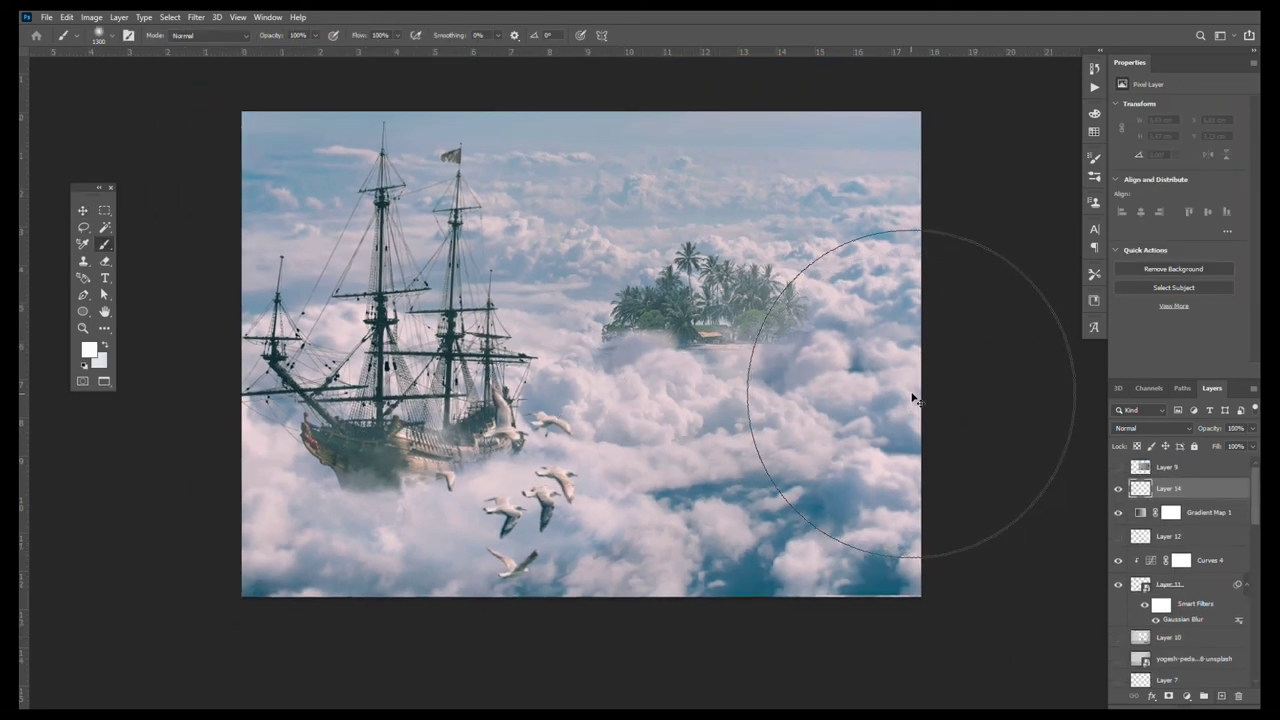
pyautogui.moveTo(908, 400); pyautogui.dragTo(931, 377)
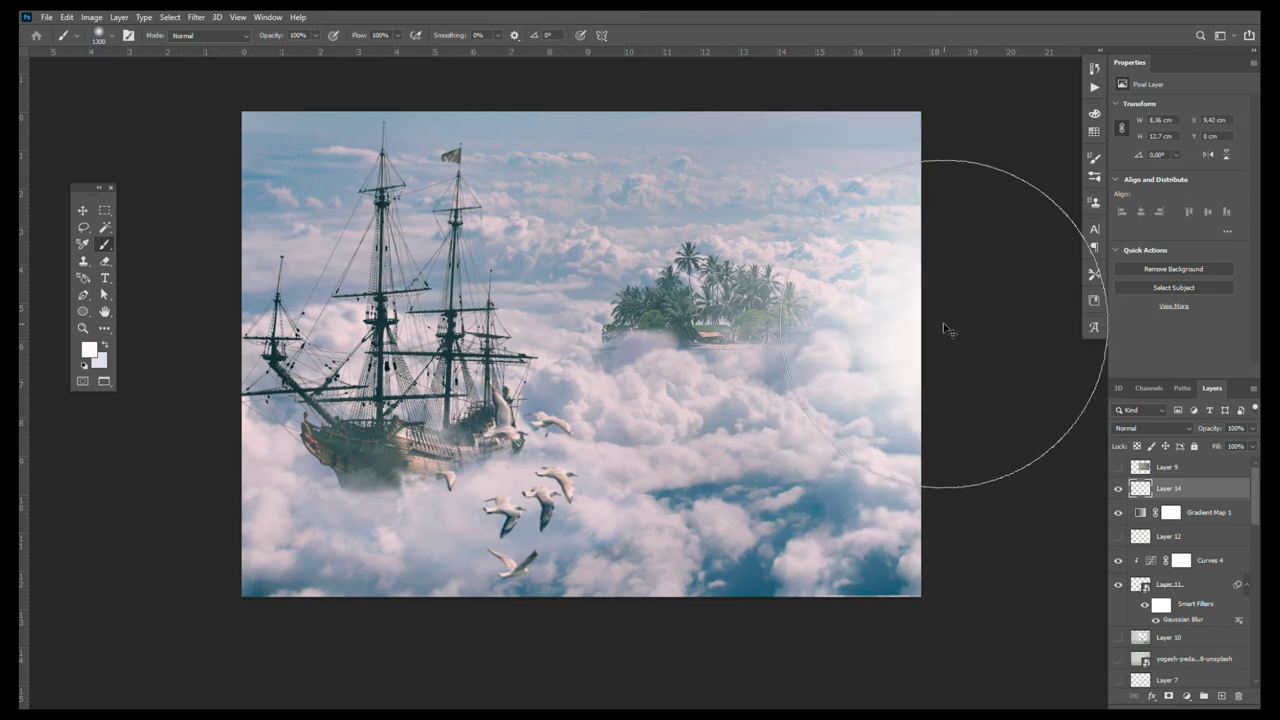
pyautogui.click(1148, 428)
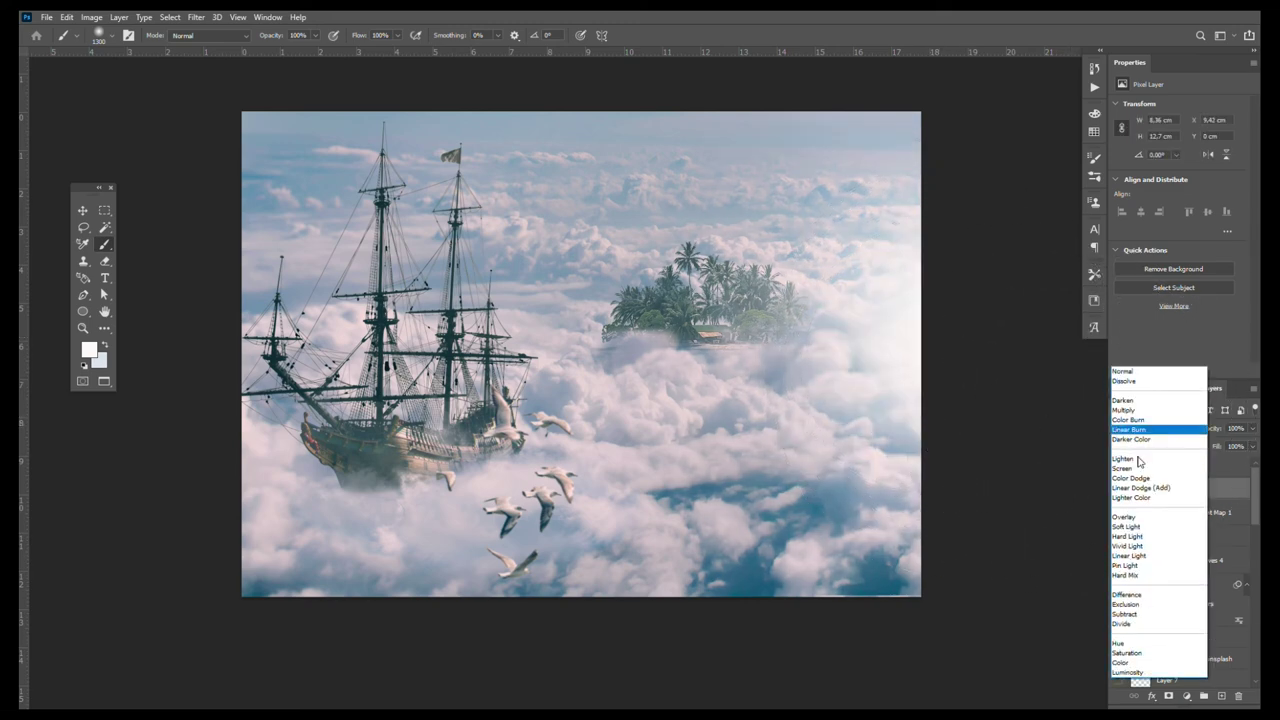
pyautogui.click(1136, 527)
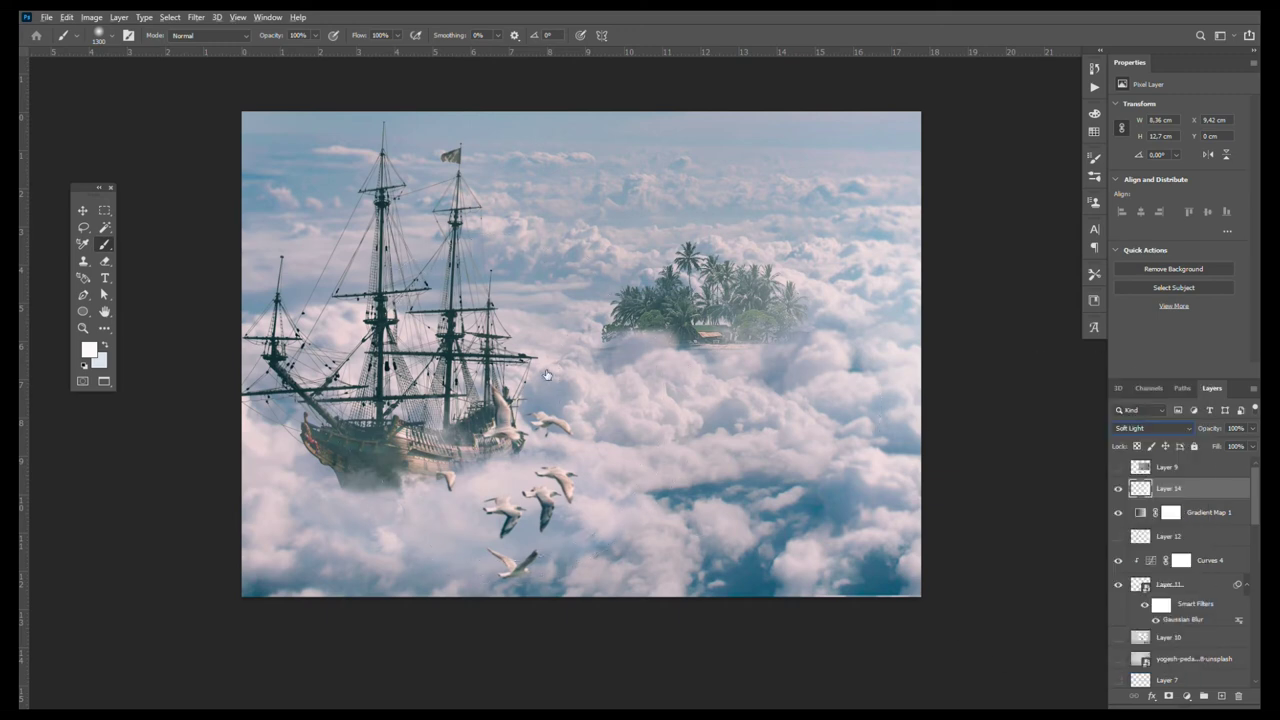
# Add a new empty layer above Gradient Map 1 and sample a dark teal colour
pyautogui.press('z')
pyautogui.hotkey('ctrl', '-')
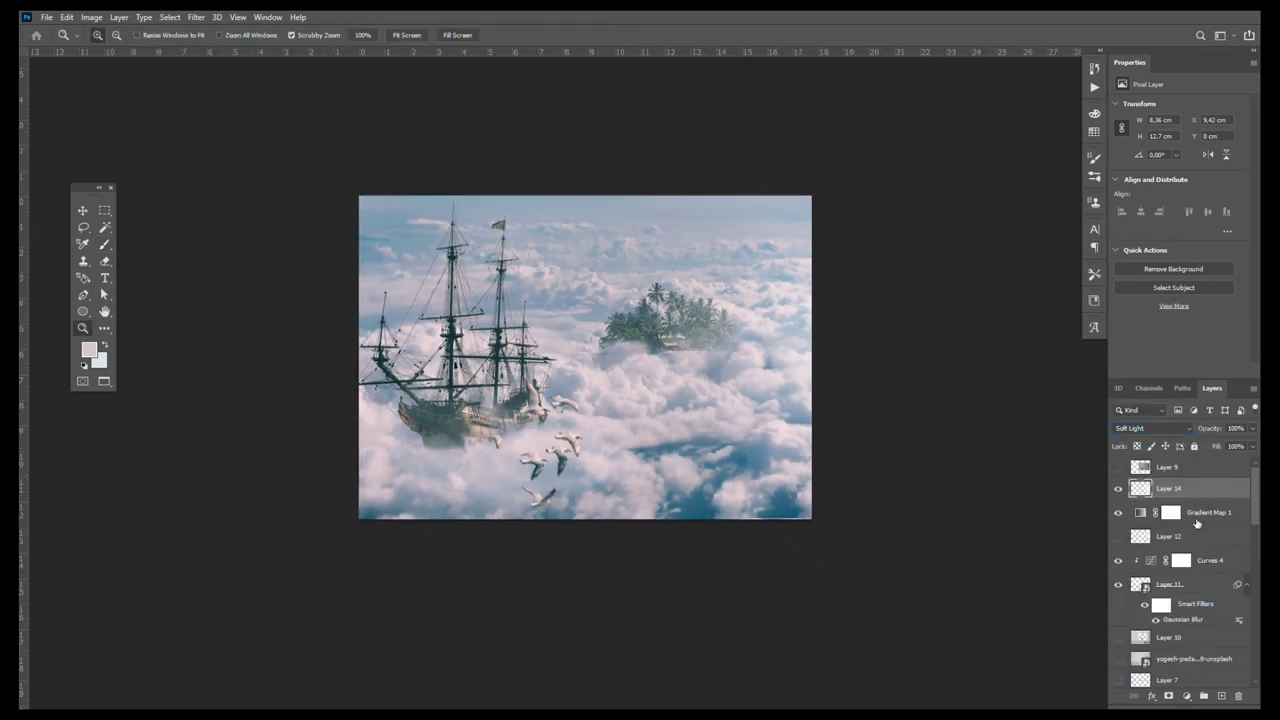
pyautogui.click(1196, 524)
pyautogui.click(1221, 695)
pyautogui.press('b')
pyautogui.keyDown('alt'); pyautogui.click(701, 456); pyautogui.keyUp('alt')
# Paint a dark teal wash over the ship on Layer 15, blended in Darken at 13% opacity
pyautogui.click(382, 390)
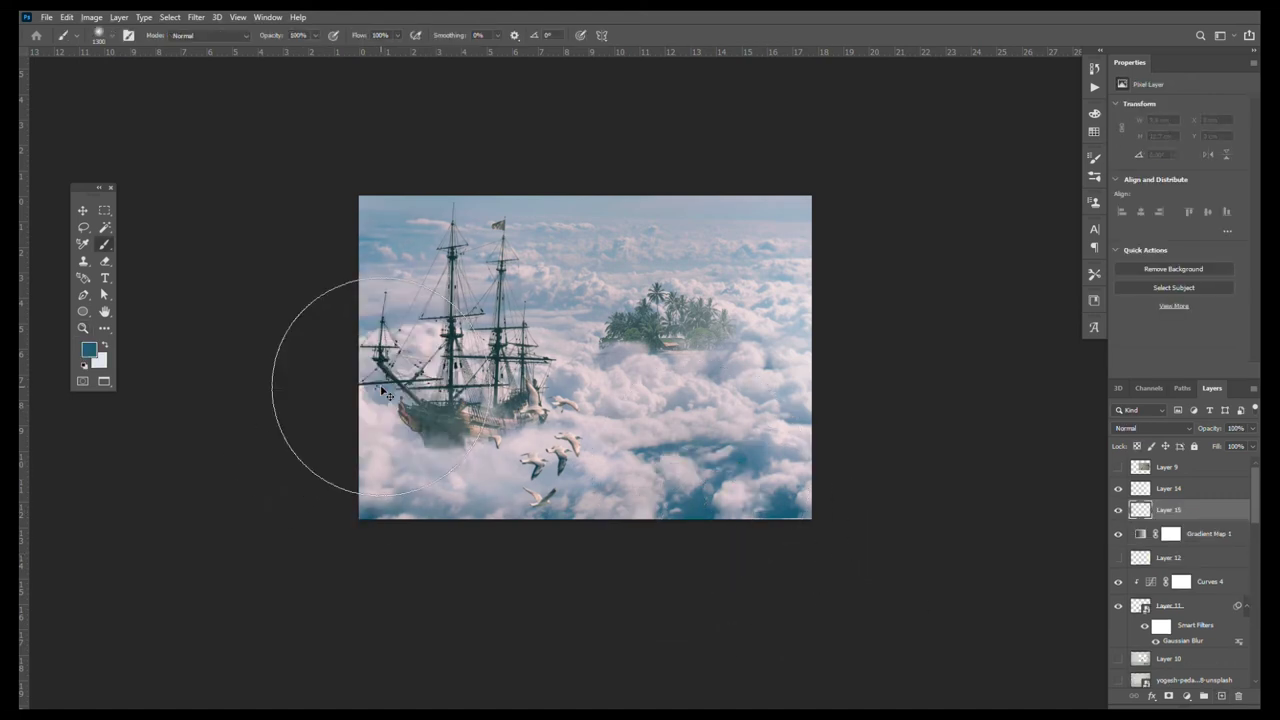
pyautogui.click(385, 385)
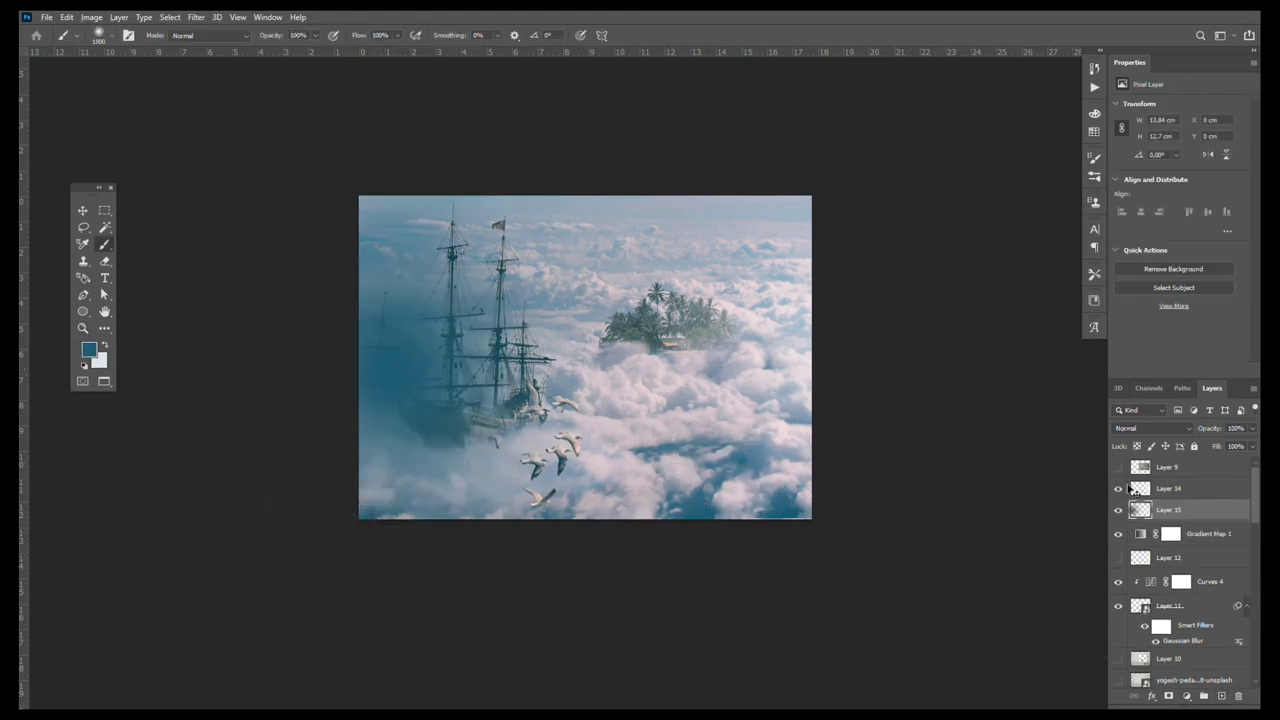
pyautogui.click(1162, 432)
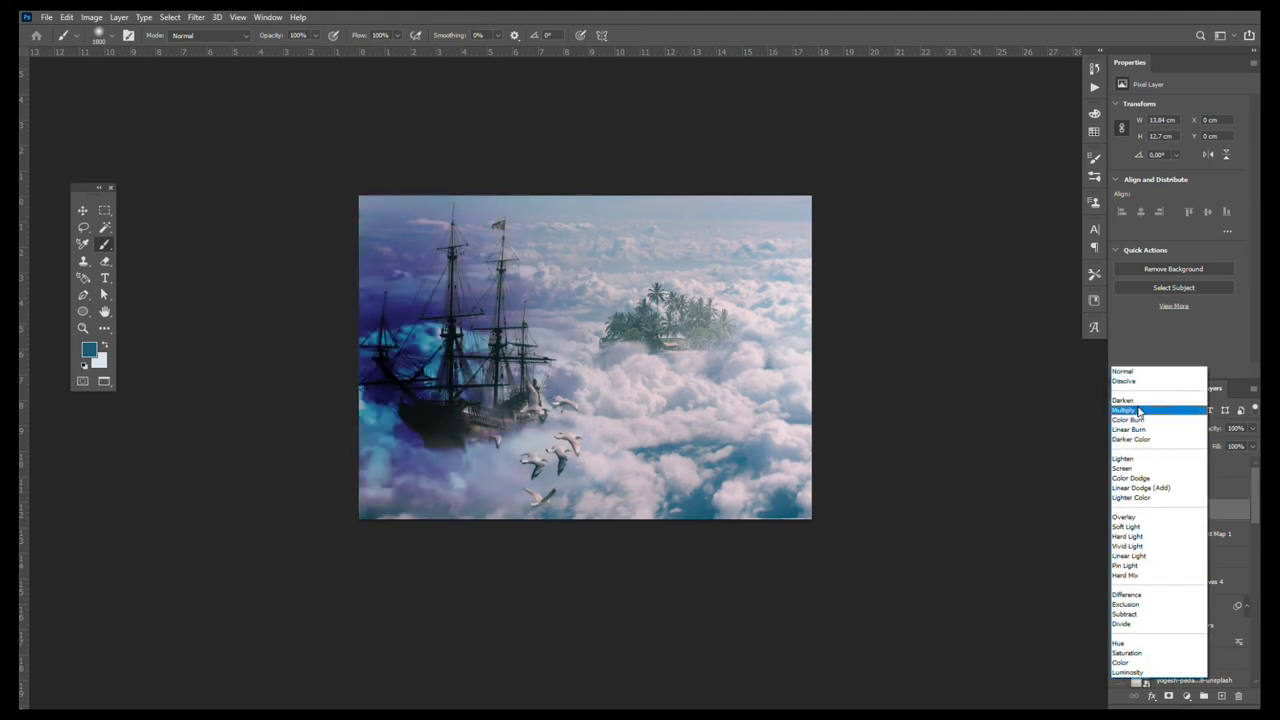
pyautogui.click(1136, 403)
pyautogui.moveTo(1255, 428)
pyautogui.mouseDown()
pyautogui.moveTo(1230, 454)
pyautogui.moveTo(1199, 448)
pyautogui.mouseUp()
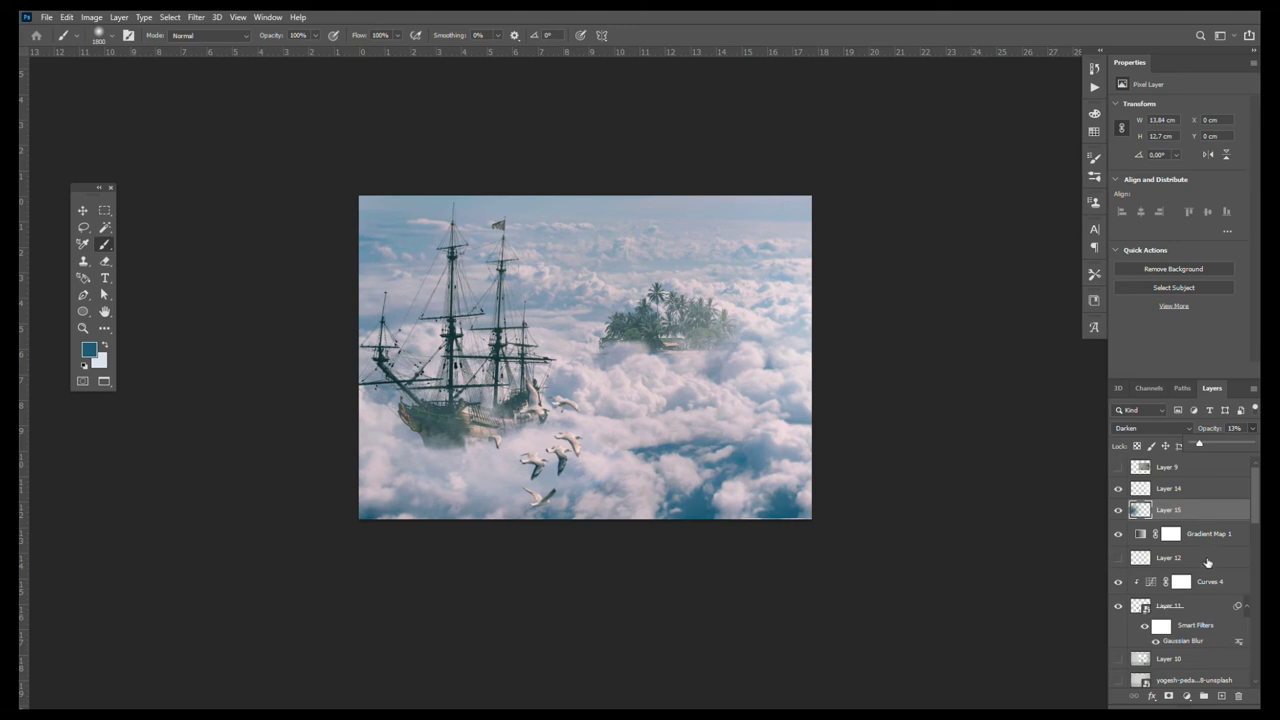
pyautogui.press('v')
pyautogui.click(670, 444)
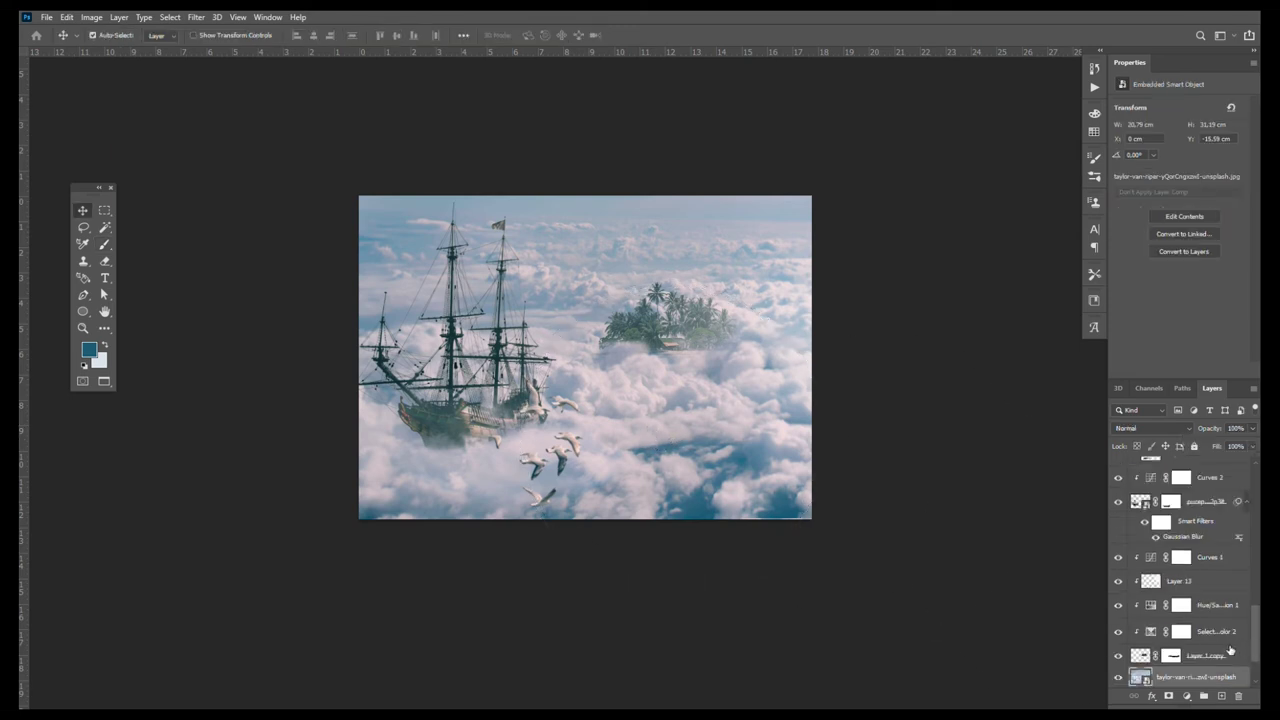
# Add a Curves adjustment clipped to the clouds layer and pull the curve slightly down
pyautogui.click(1187, 696)
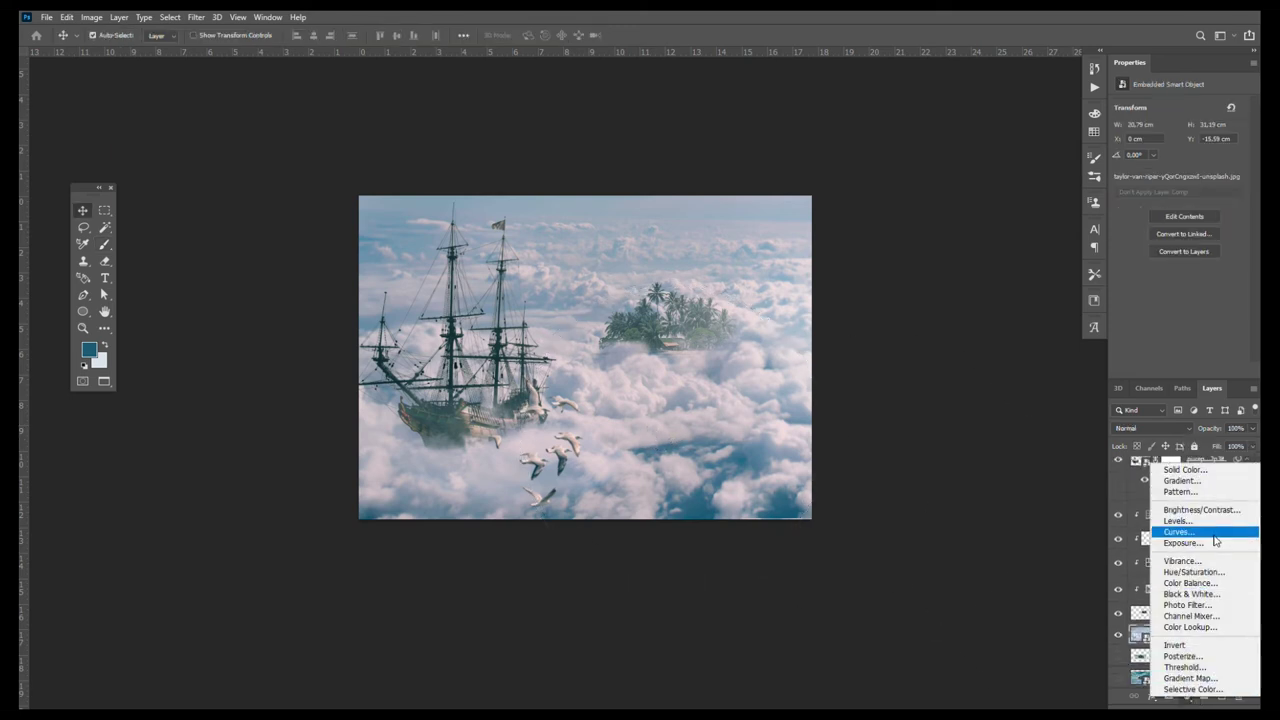
pyautogui.click(1182, 533)
pyautogui.click(1163, 370)
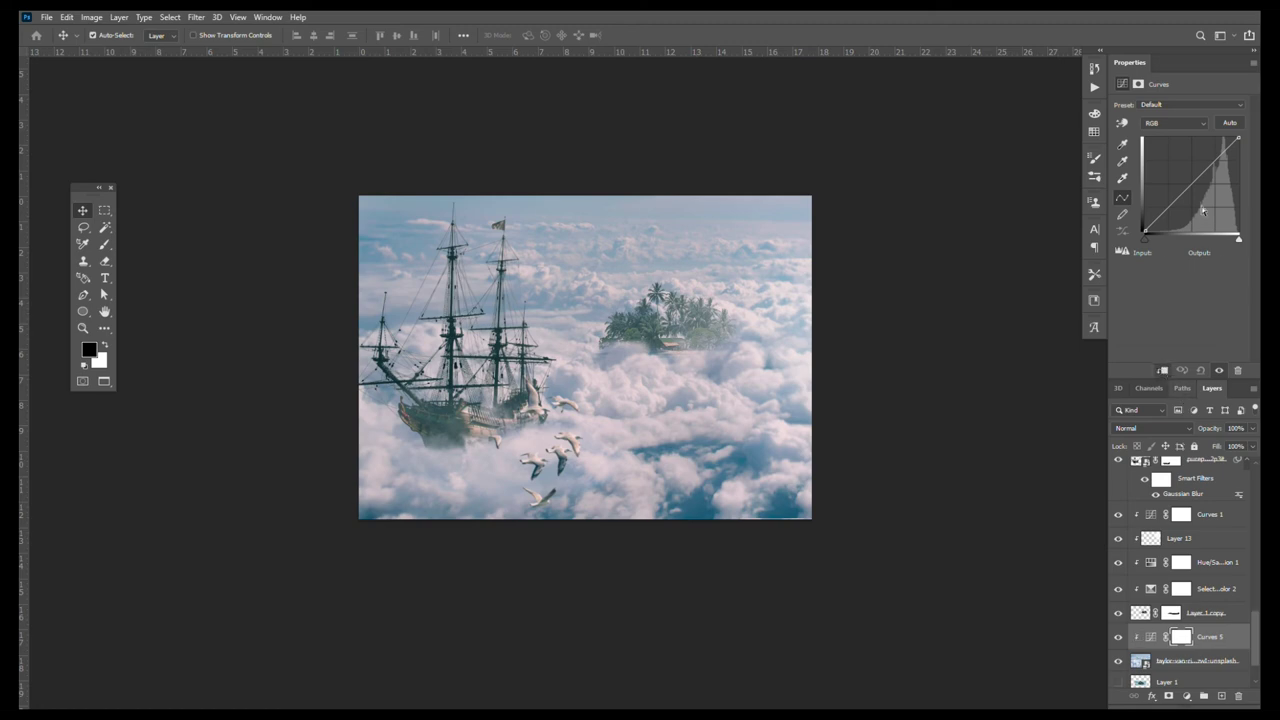
pyautogui.moveTo(1191, 186); pyautogui.dragTo(1198, 191)
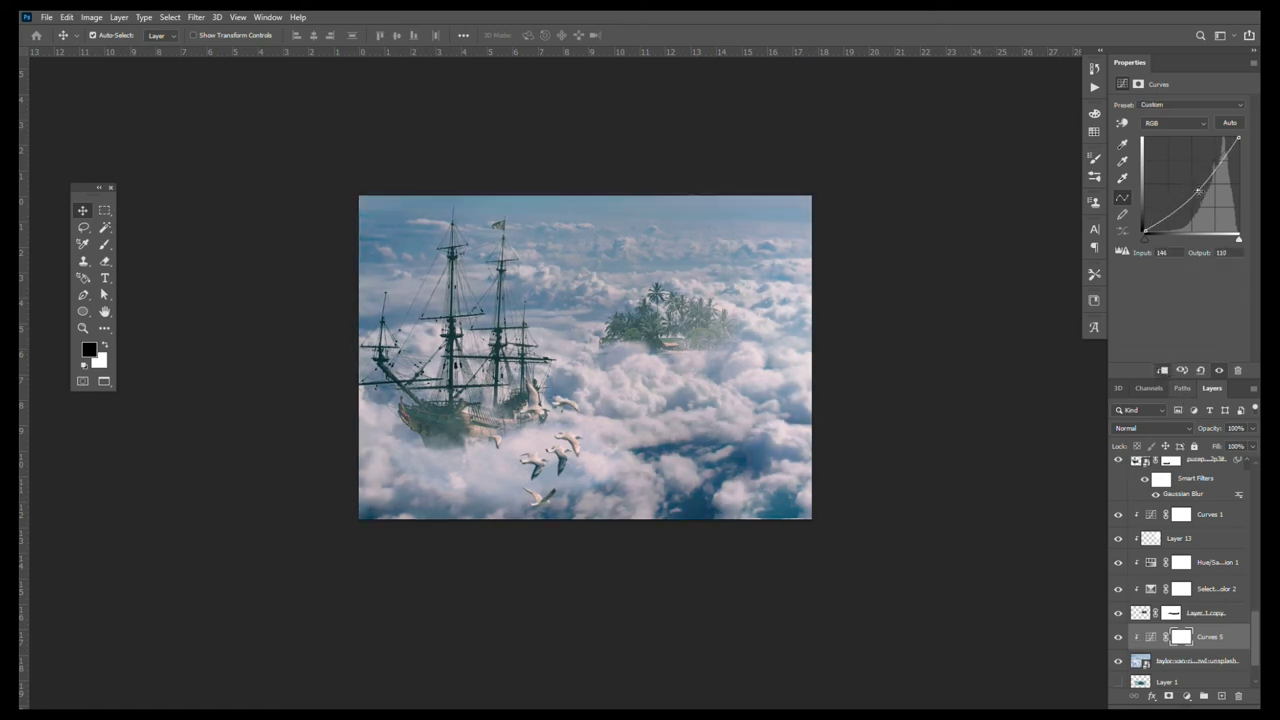
pyautogui.hotkey('ctrl', '+')
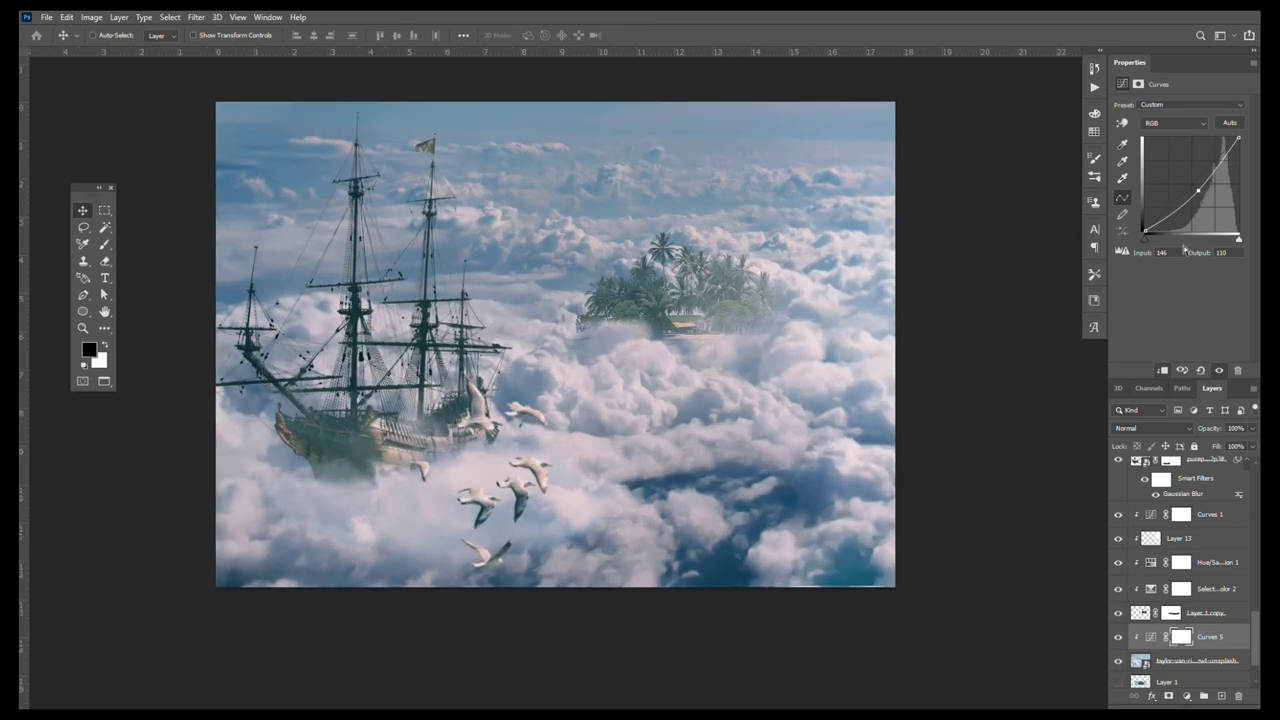
pyautogui.moveTo(1198, 190); pyautogui.dragTo(1196, 186)
pyautogui.hotkey('ctrl', '-')
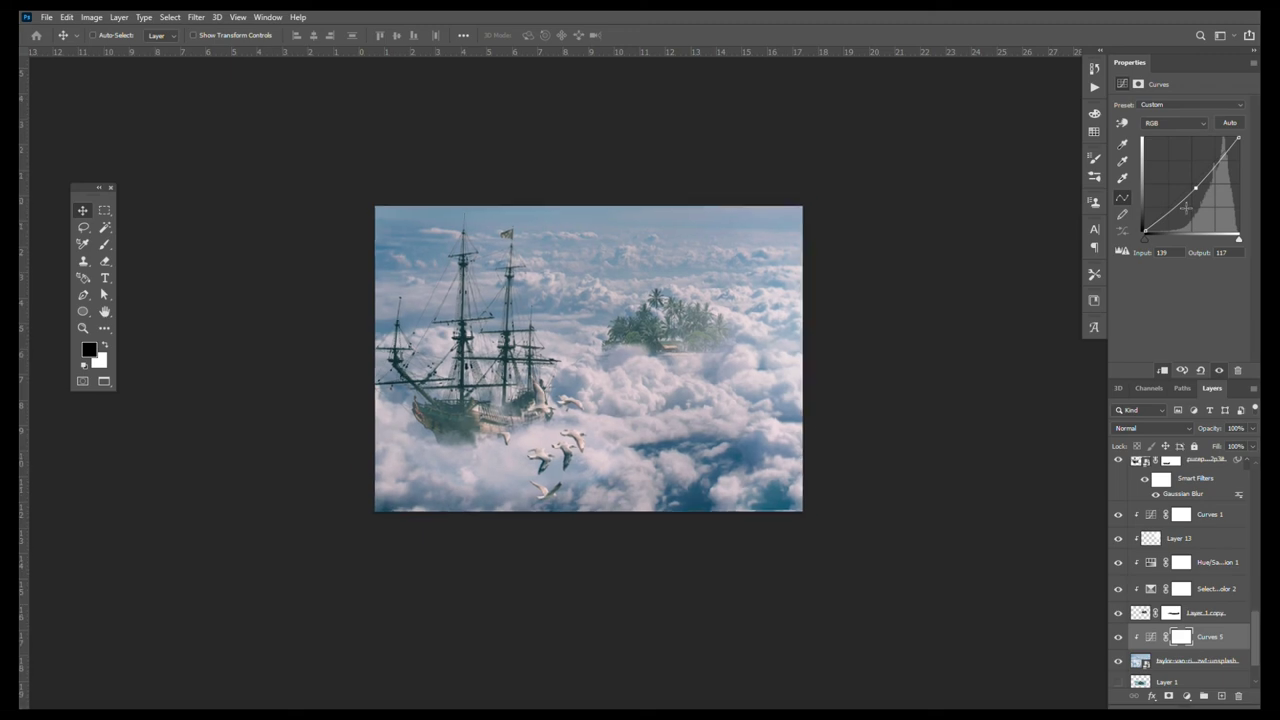
pyautogui.hotkey('ctrl', '+')
# Invert the Curves 5 mask and paint white around the ship and island
pyautogui.click(1180, 637)
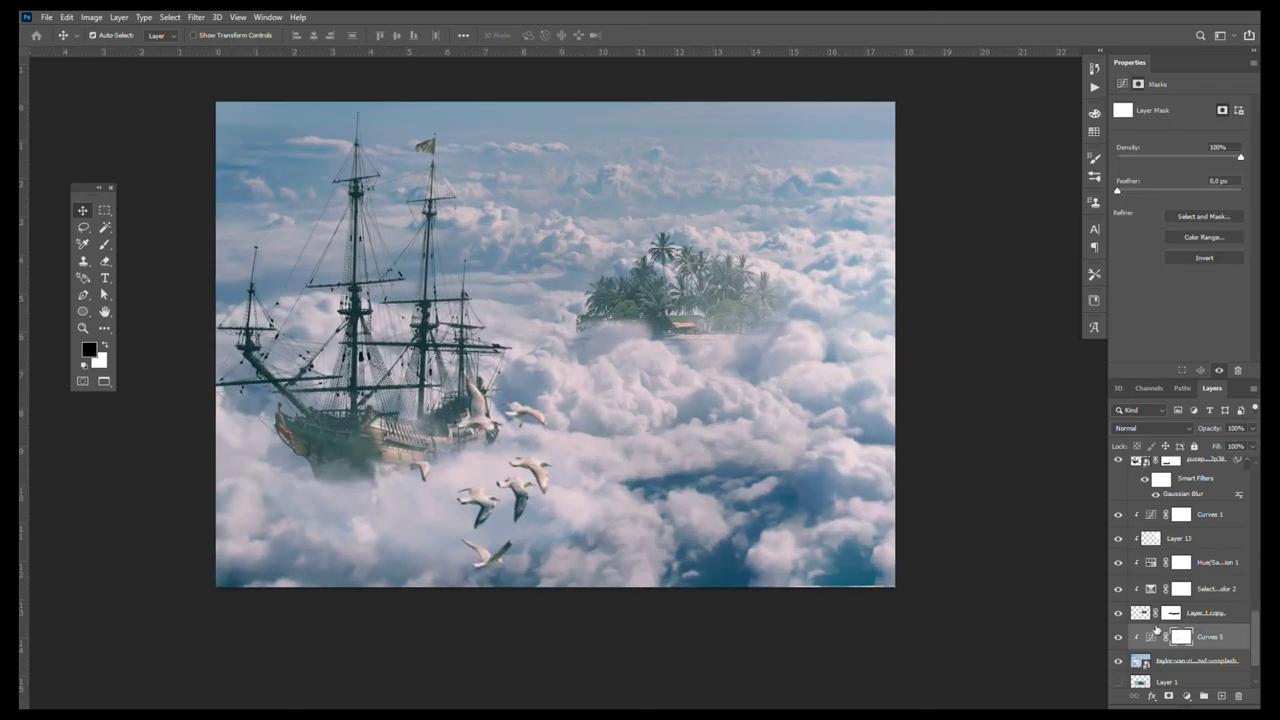
pyautogui.hotkey('ctrl', 'i')
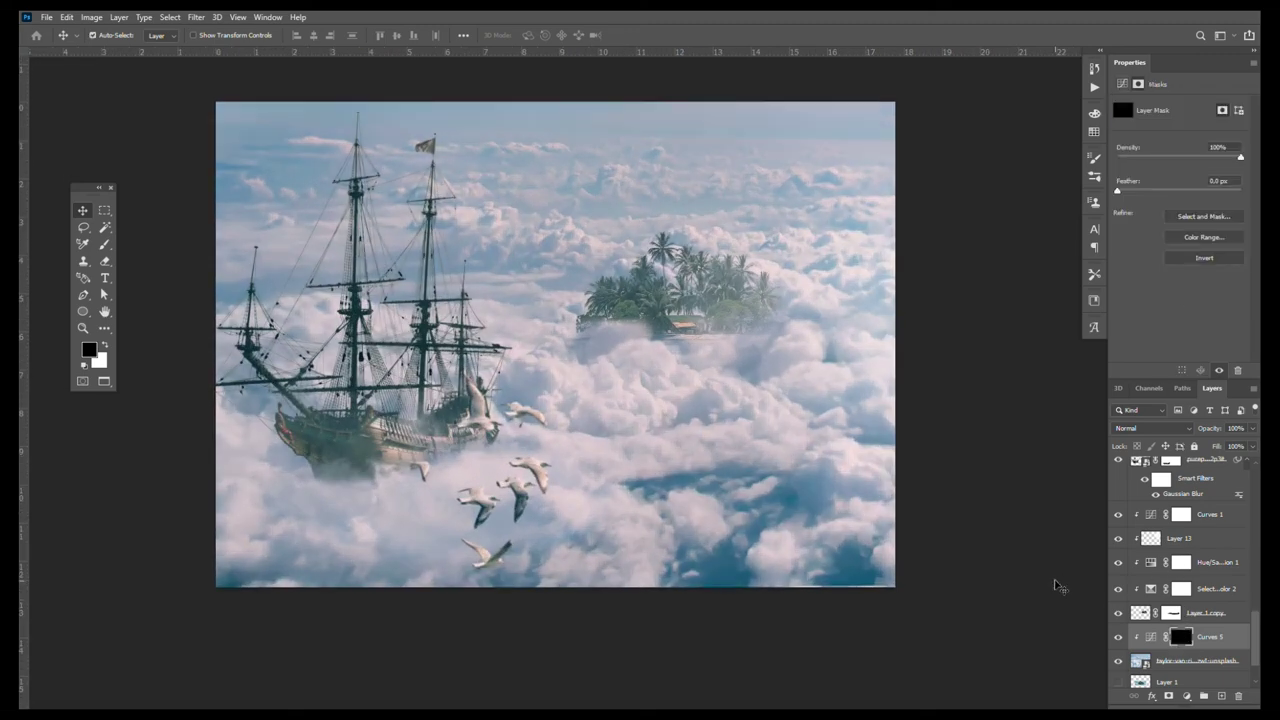
pyautogui.press('b')
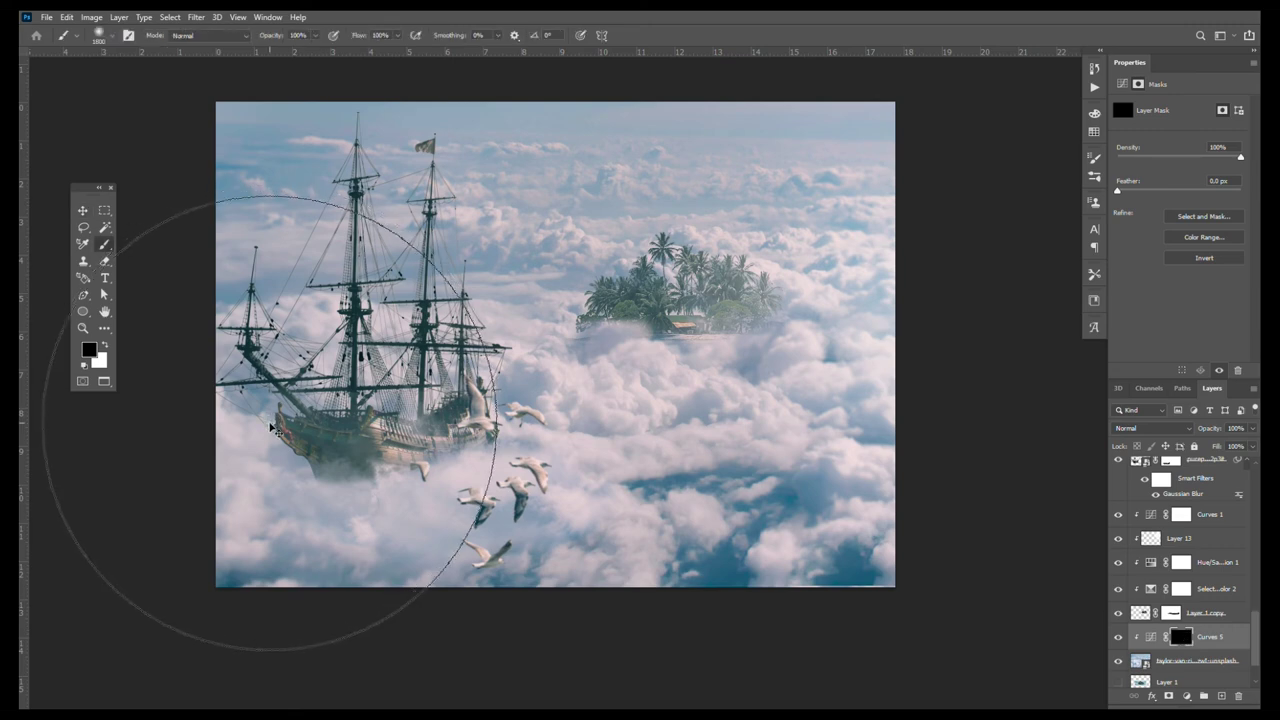
pyautogui.press('x')
pyautogui.click(300, 412)
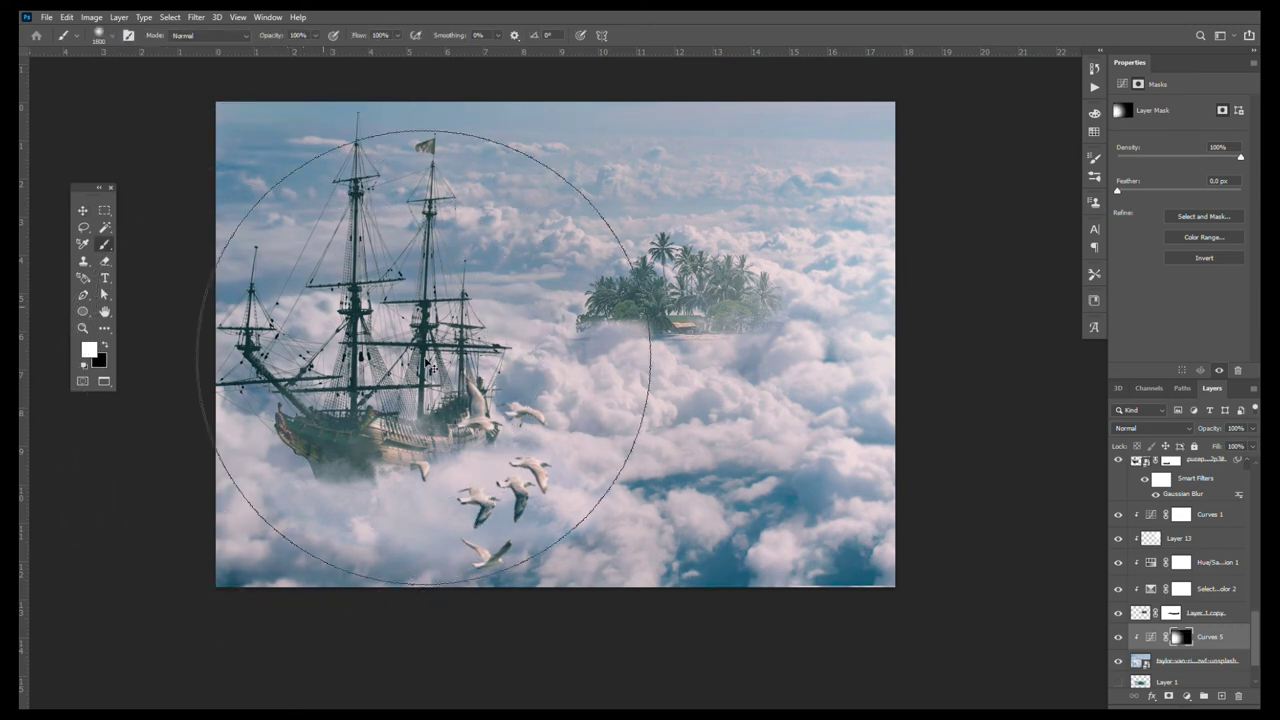
pyautogui.click(678, 330)
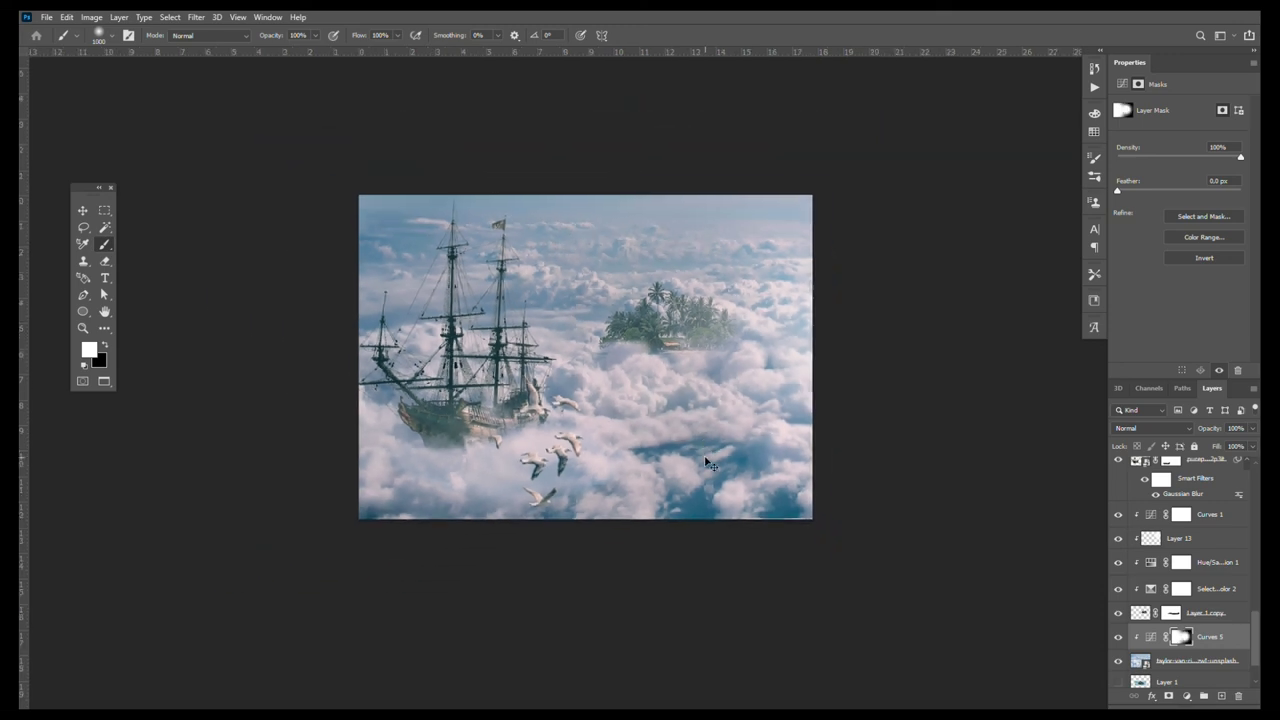
# Zoom out and preview the composite full-screen with the interface hidden
pyautogui.hotkey('ctrl', '-')
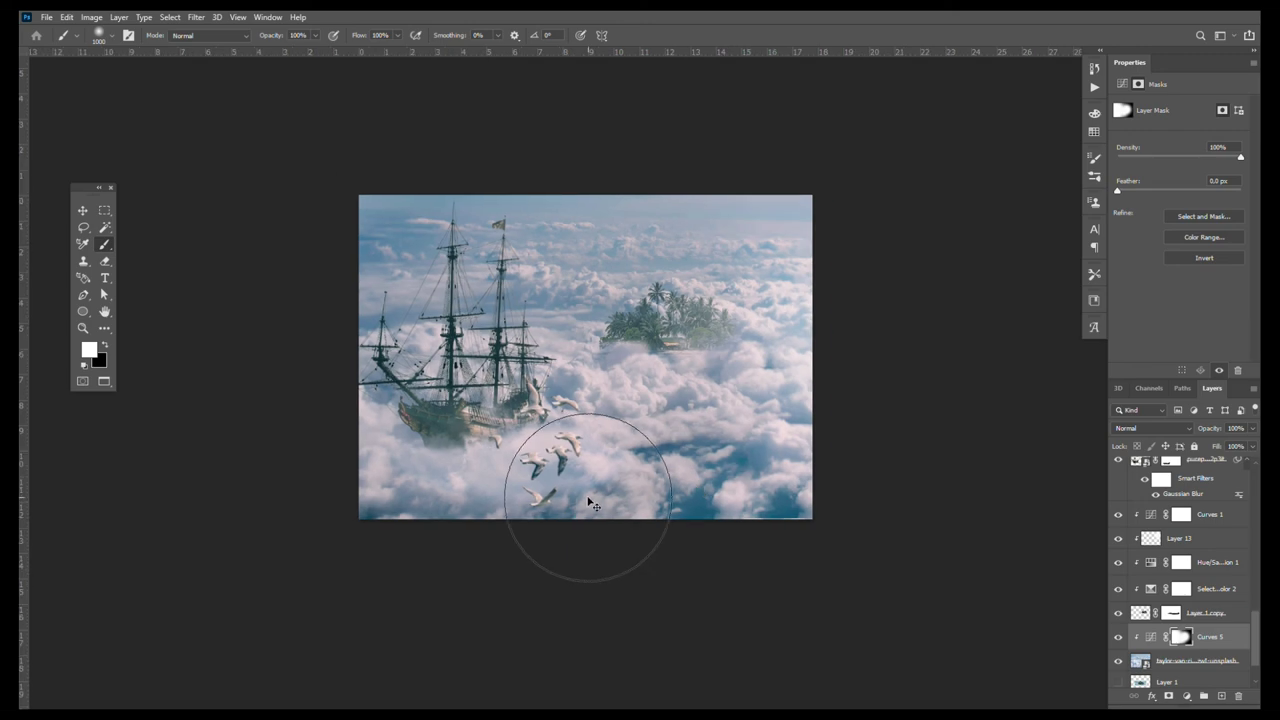
pyautogui.hotkey('ctrl', '-')
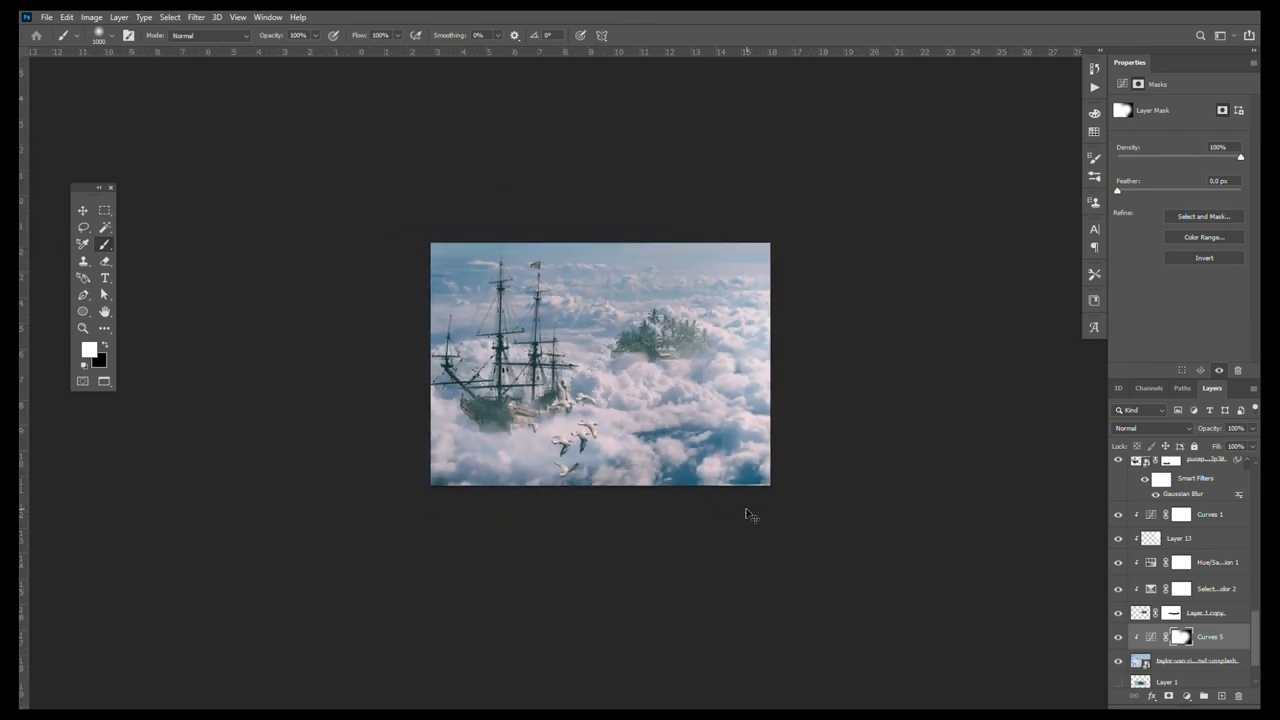
pyautogui.press('f')
pyautogui.press('f')
pyautogui.press('Tab')
# Leave the full-screen preview and restore the panels, scrolling up the Layers panel
pyautogui.moveTo(695, 279)
pyautogui.mouseDown()
pyautogui.moveTo(615, 419)
pyautogui.moveTo(572, 264)
pyautogui.moveTo(452, 307)
pyautogui.mouseUp()
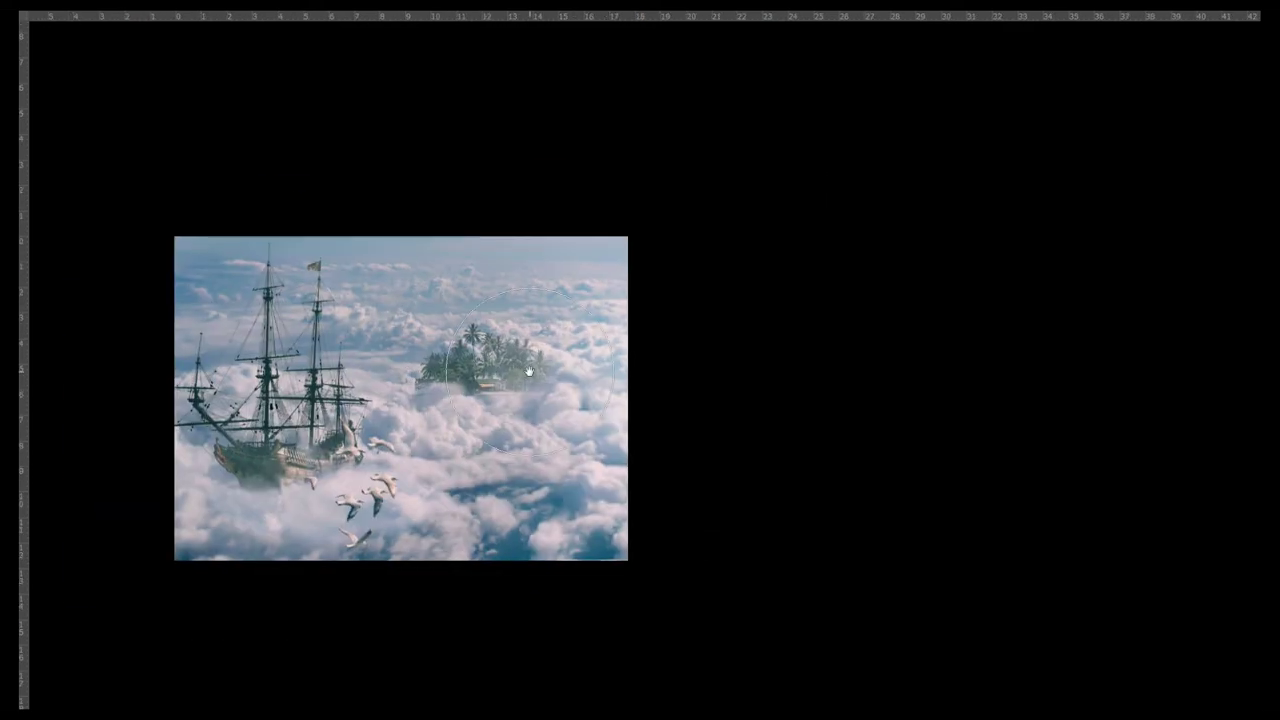
pyautogui.press('f')
pyautogui.press('Tab')
pyautogui.scroll(3, 1245, 517)
pyautogui.scroll(3, 1245, 517)
pyautogui.scroll(3, 1245, 517)
# Convert Layer 16 into a smart object and launch the Camera Raw filter on it
pyautogui.click(1232, 498)
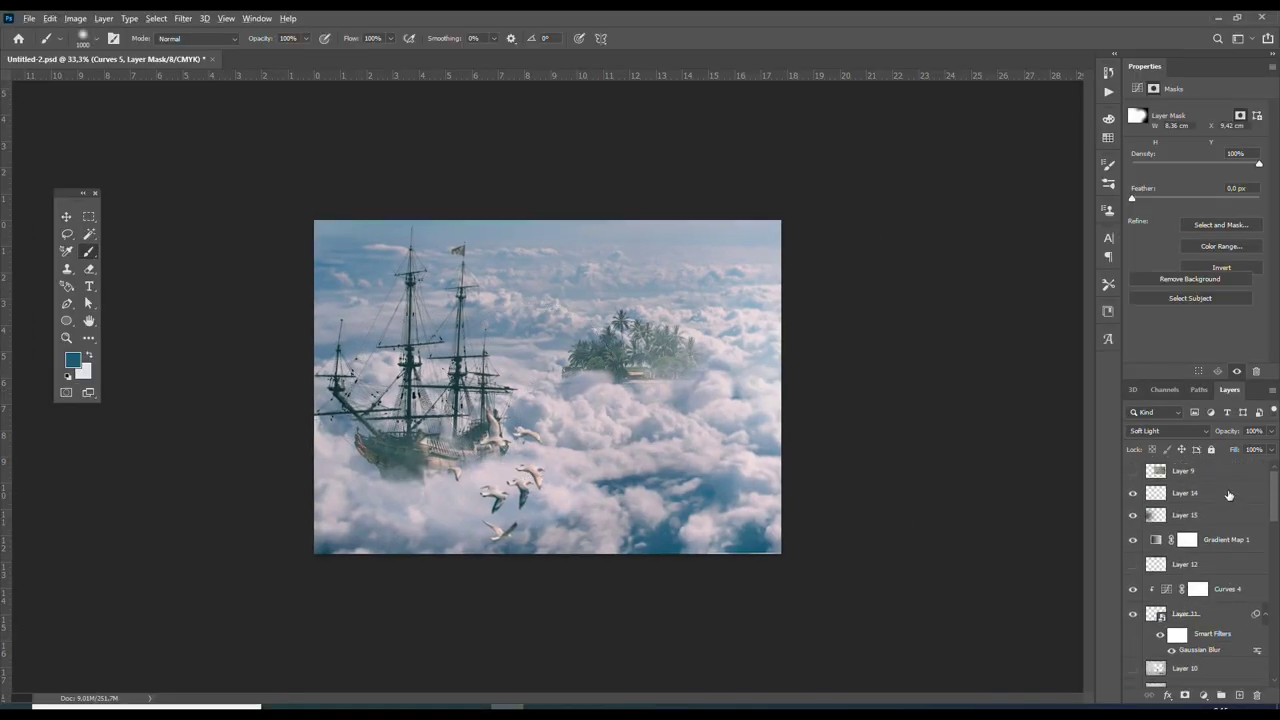
pyautogui.rightClick(1232, 496)
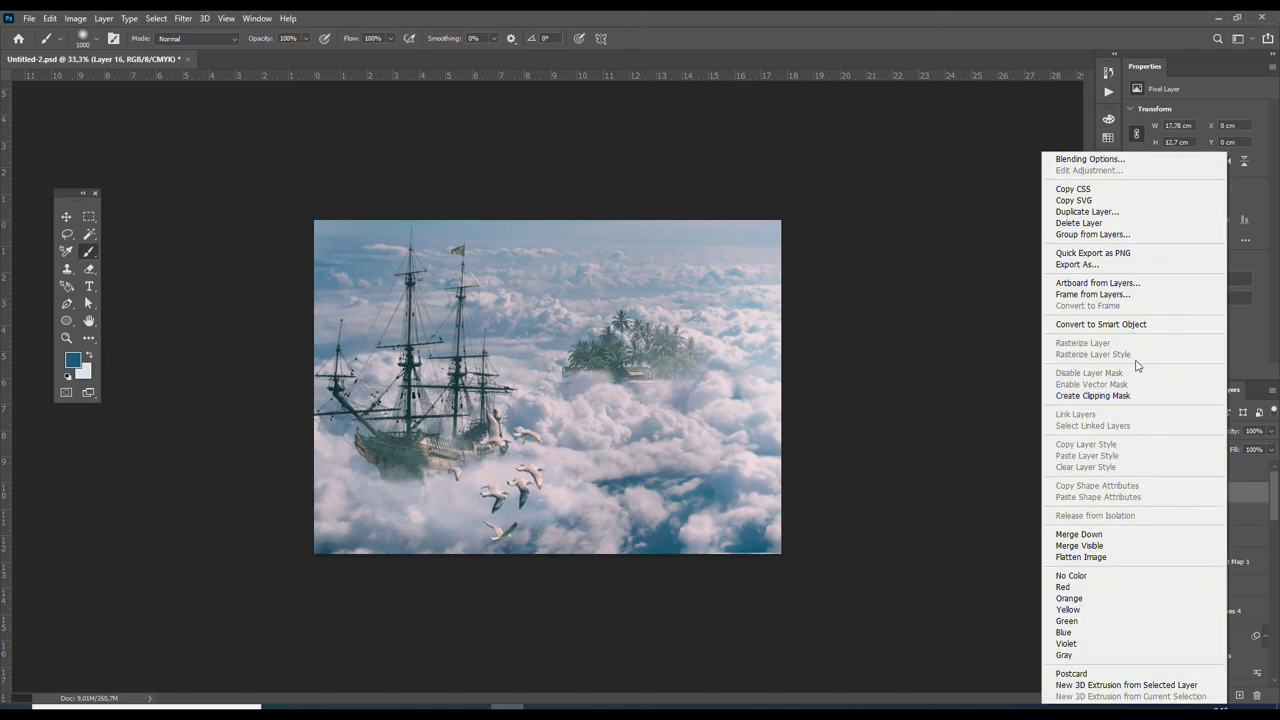
pyautogui.click(1100, 324)
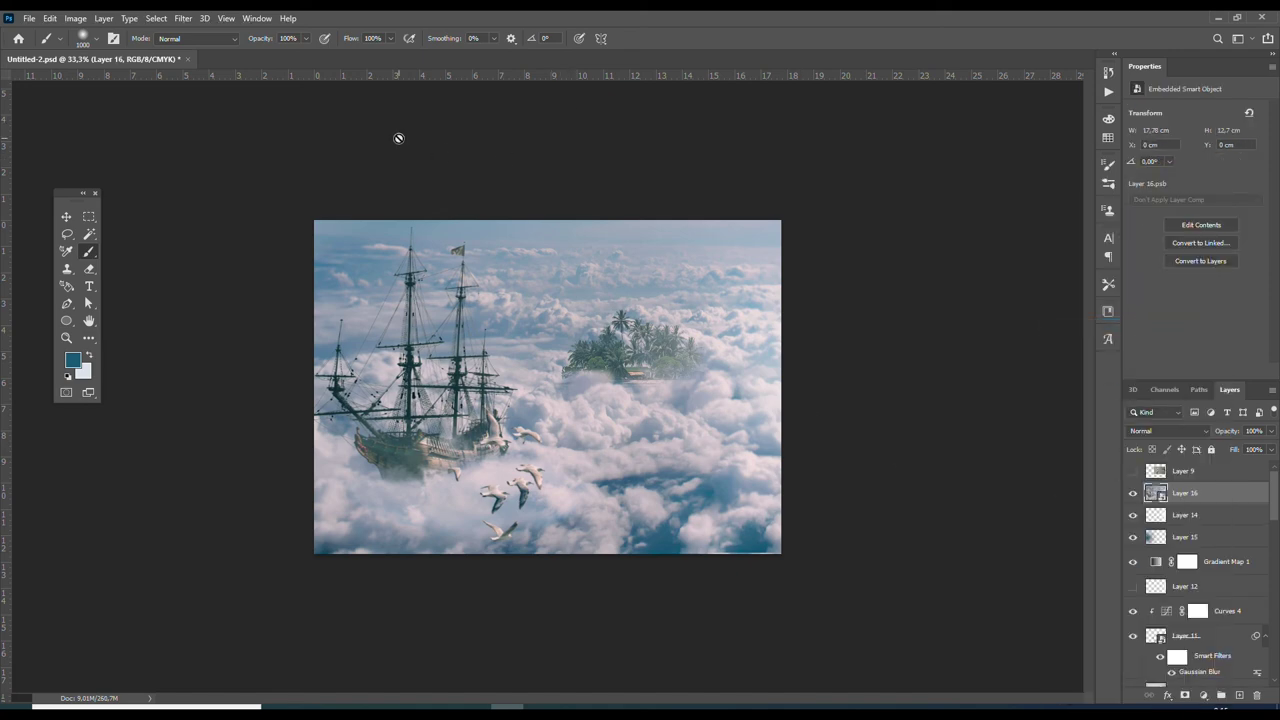
pyautogui.click(183, 18)
pyautogui.click(232, 119)
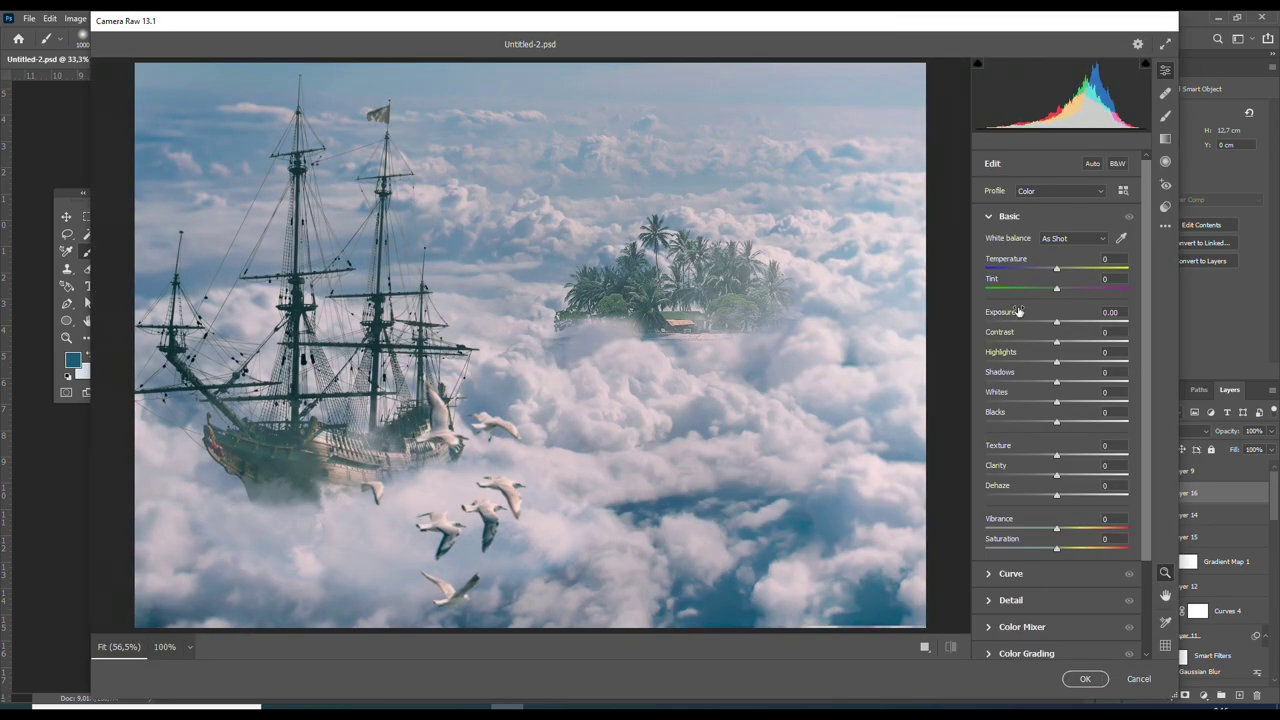
# Apply Camera Raw: Temperature +6, Contrast +17, Shadows −23, Texture +21, and color-grade midtones, shadows, highlights
pyautogui.moveTo(1056, 268); pyautogui.dragTo(1058, 288)
pyautogui.moveTo(1056, 341); pyautogui.dragTo(1069, 344)
pyautogui.moveTo(1056, 361); pyautogui.dragTo(1040, 381)
pyautogui.moveTo(1056, 455); pyautogui.dragTo(1071, 458)
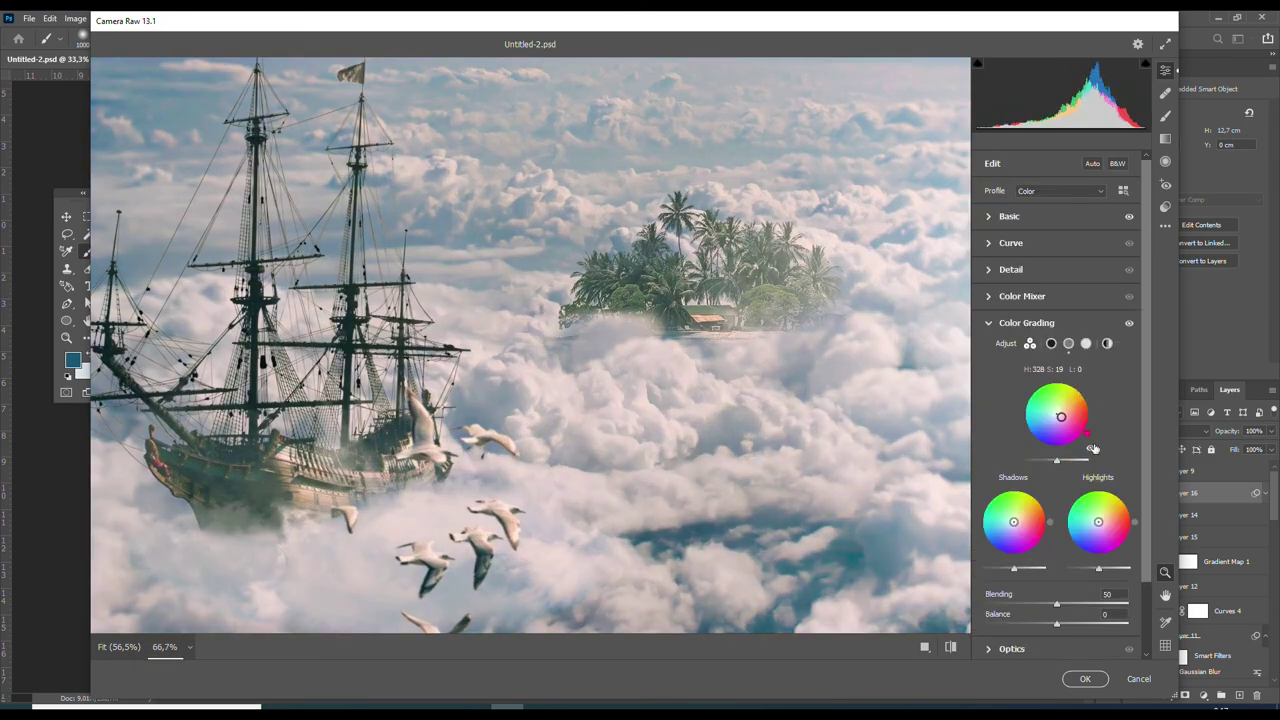
pyautogui.moveTo(1061, 416); pyautogui.dragTo(1059, 409)
pyautogui.moveTo(1013, 522); pyautogui.dragTo(1006, 525)
pyautogui.moveTo(1098, 522); pyautogui.dragTo(1141, 479)
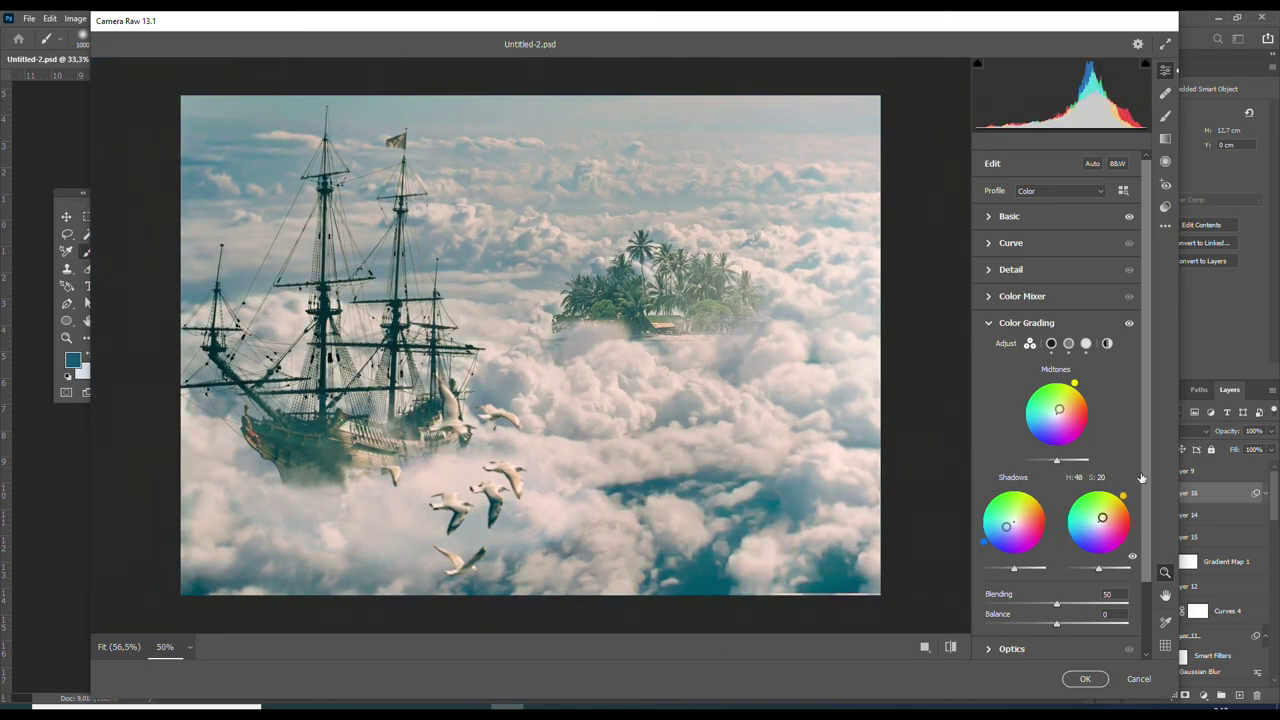
pyautogui.click(1084, 679)
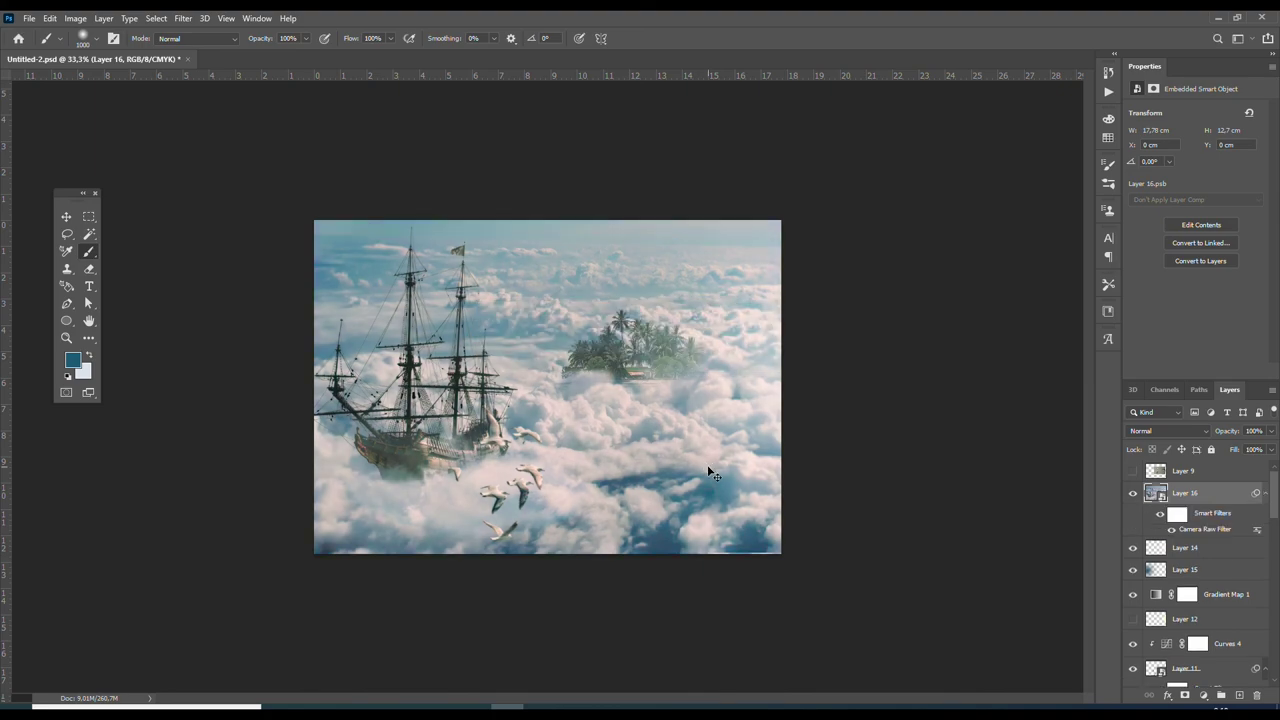
pyautogui.hotkey('ctrl', '+')
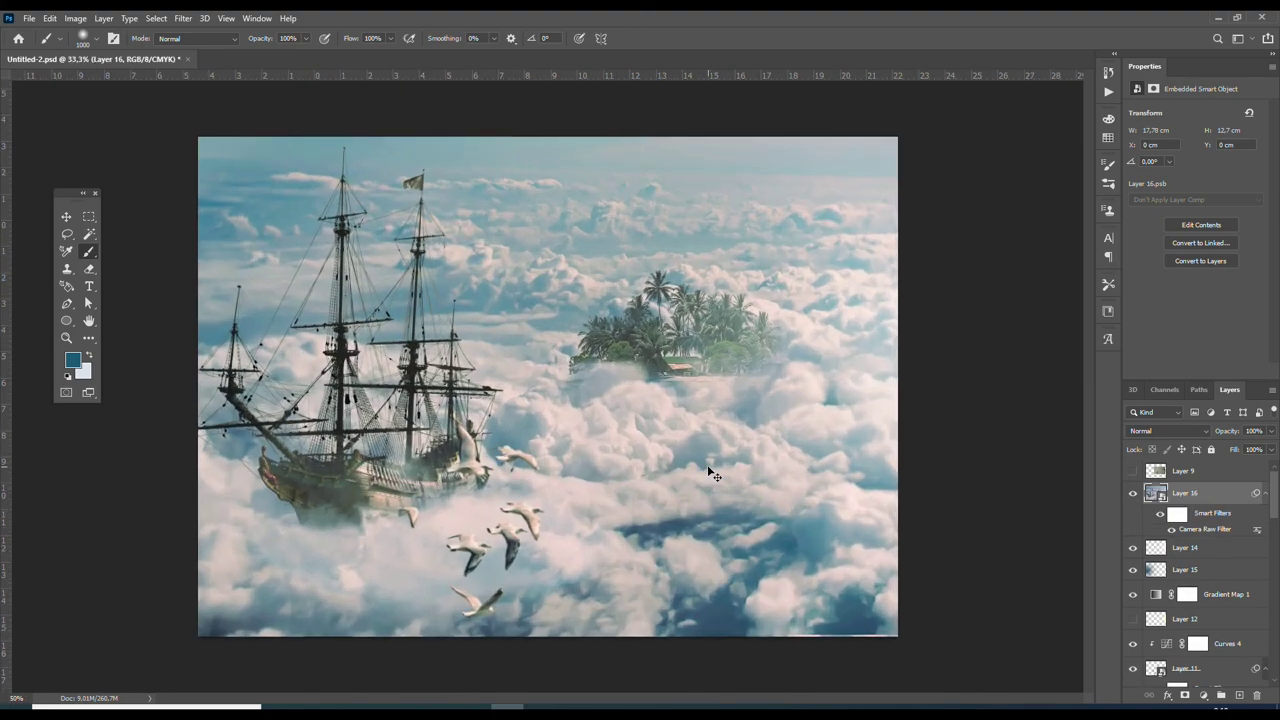